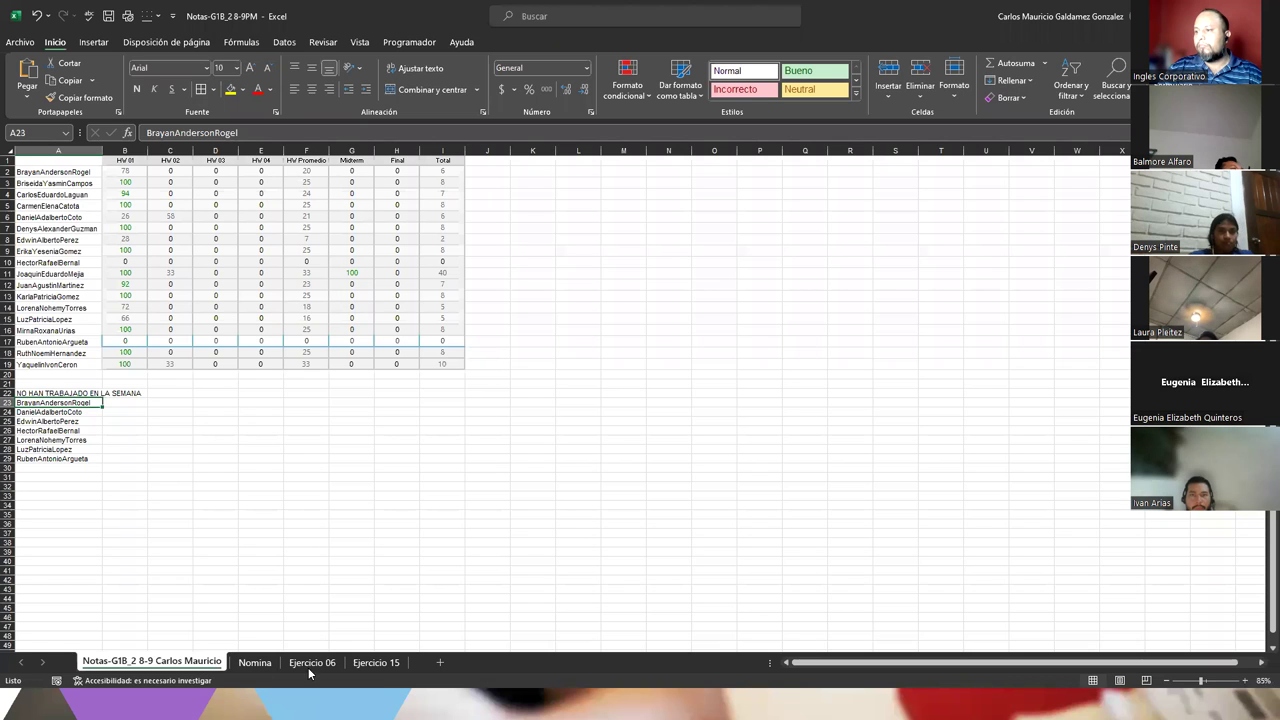
On the Ejercicio 15 sheet, enter the headers Nombre, Edad, Sueldo and Departamento in cells B2 to E2.
{"action": "left_click", "coordinate": [366, 666]}
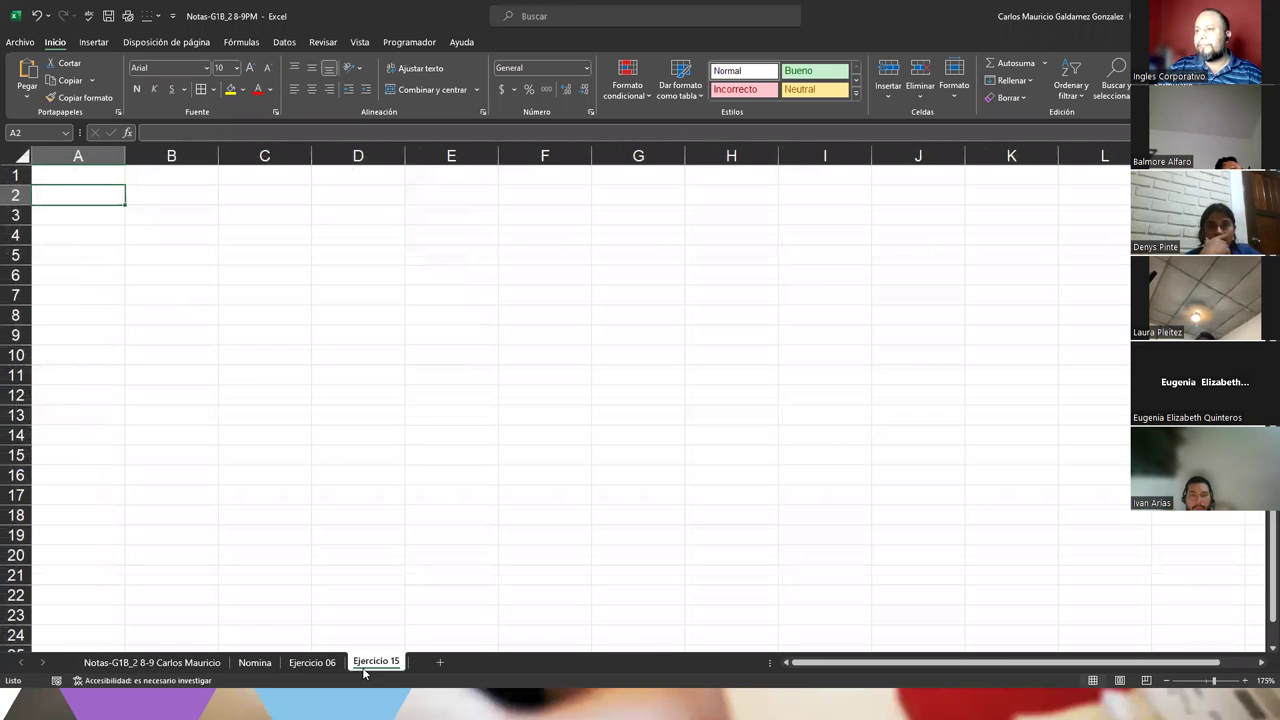
{"action": "left_click", "coordinate": [158, 197]}
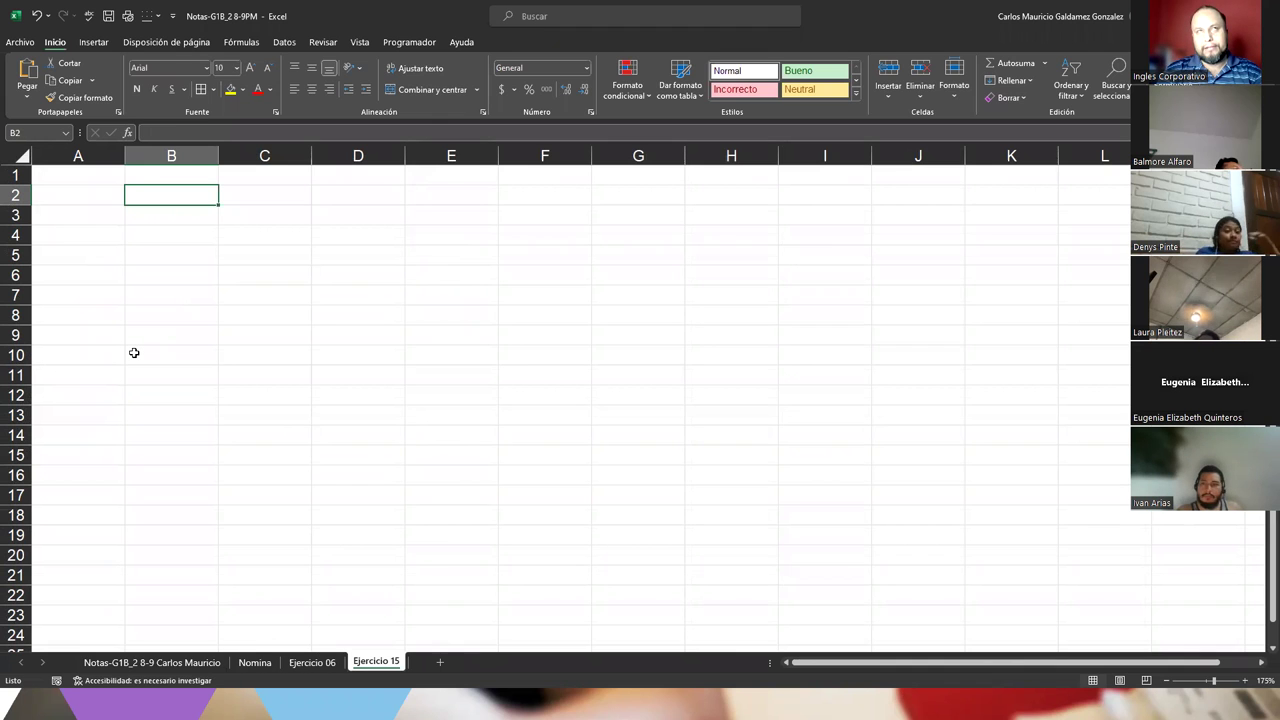
{"action": "type", "text": "Nombre"}
{"action": "key", "text": "Tab"}
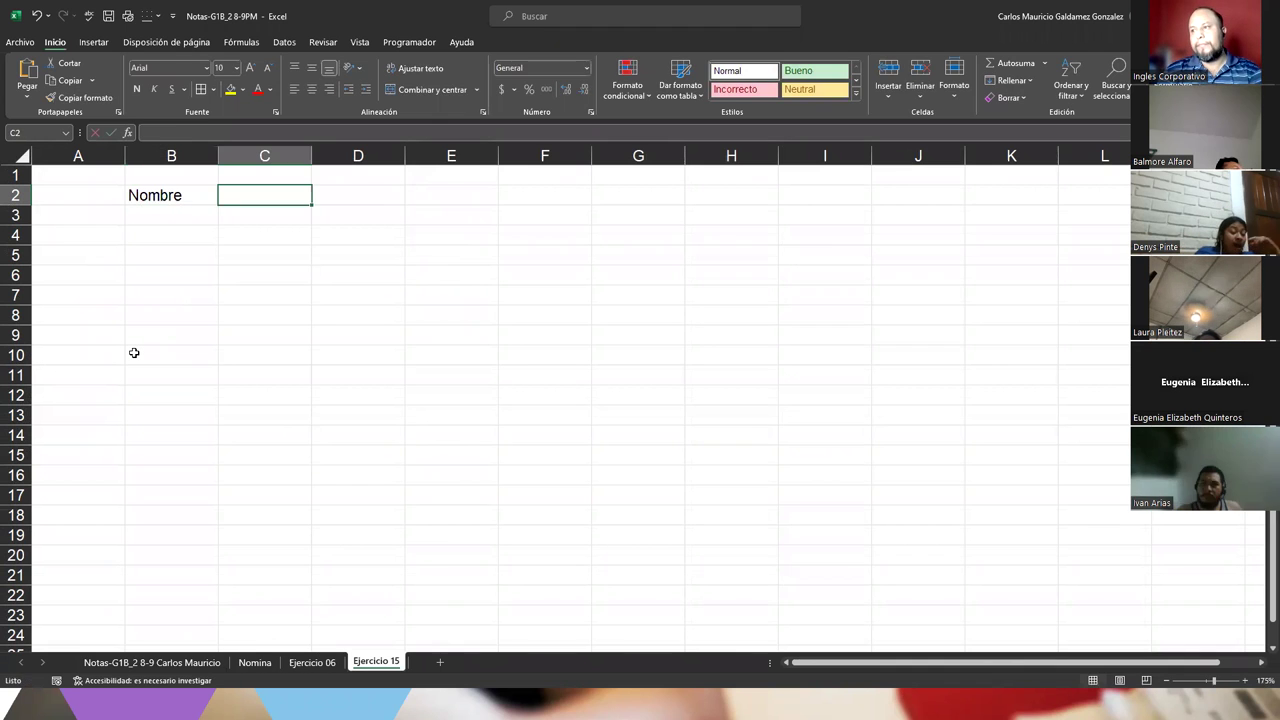
{"action": "type", "text": "Edad"}
{"action": "key", "text": "Tab"}
{"action": "type", "text": "Sueldo"}
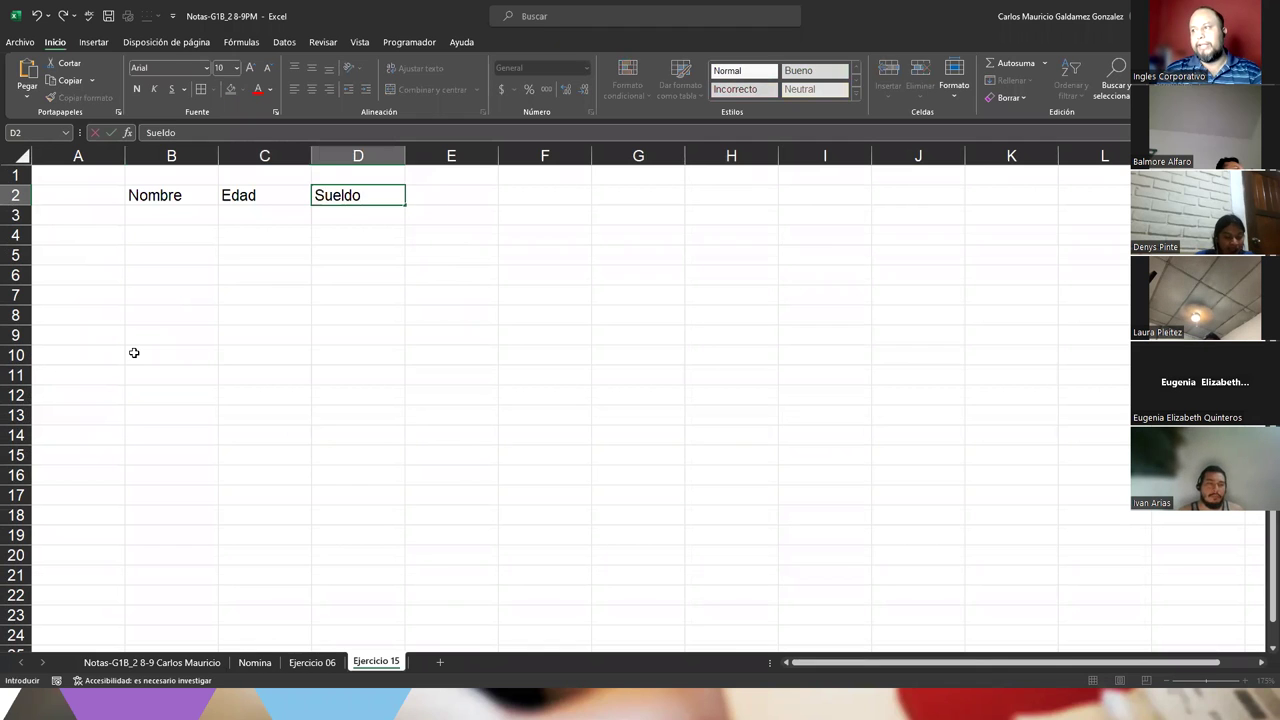
{"action": "key", "text": "Tab"}
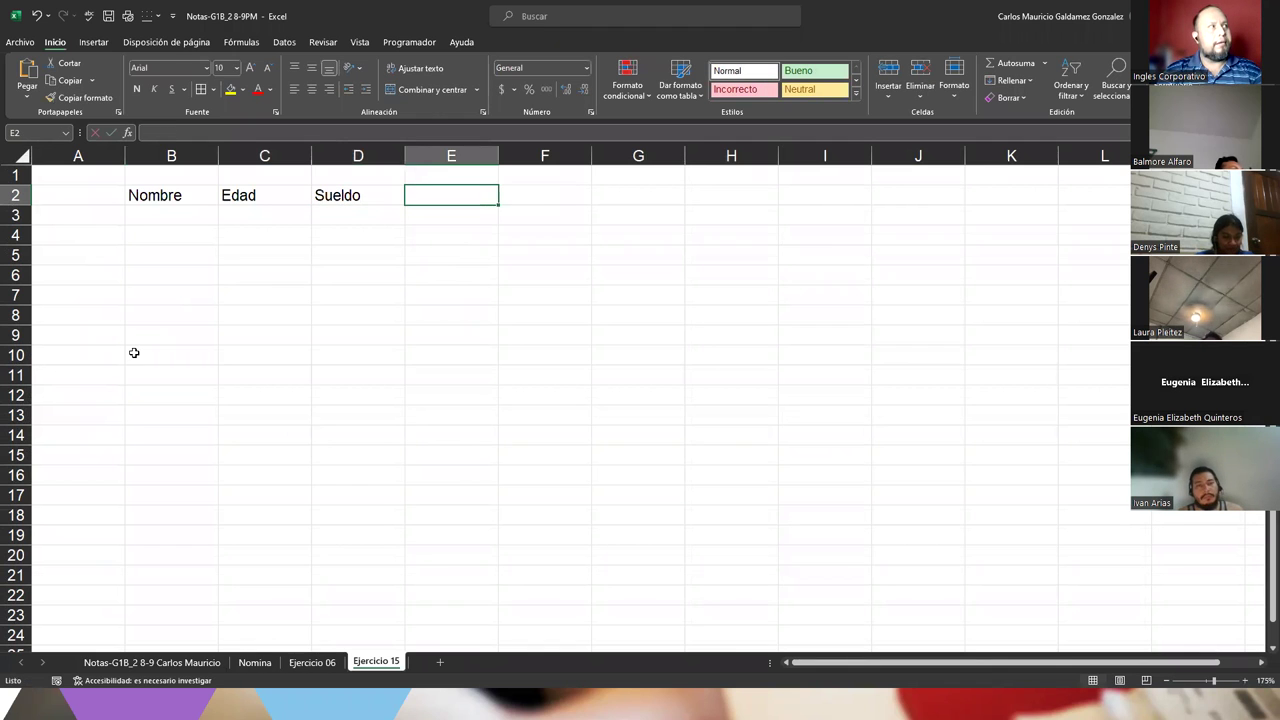
{"action": "type", "text": "Departamento"}
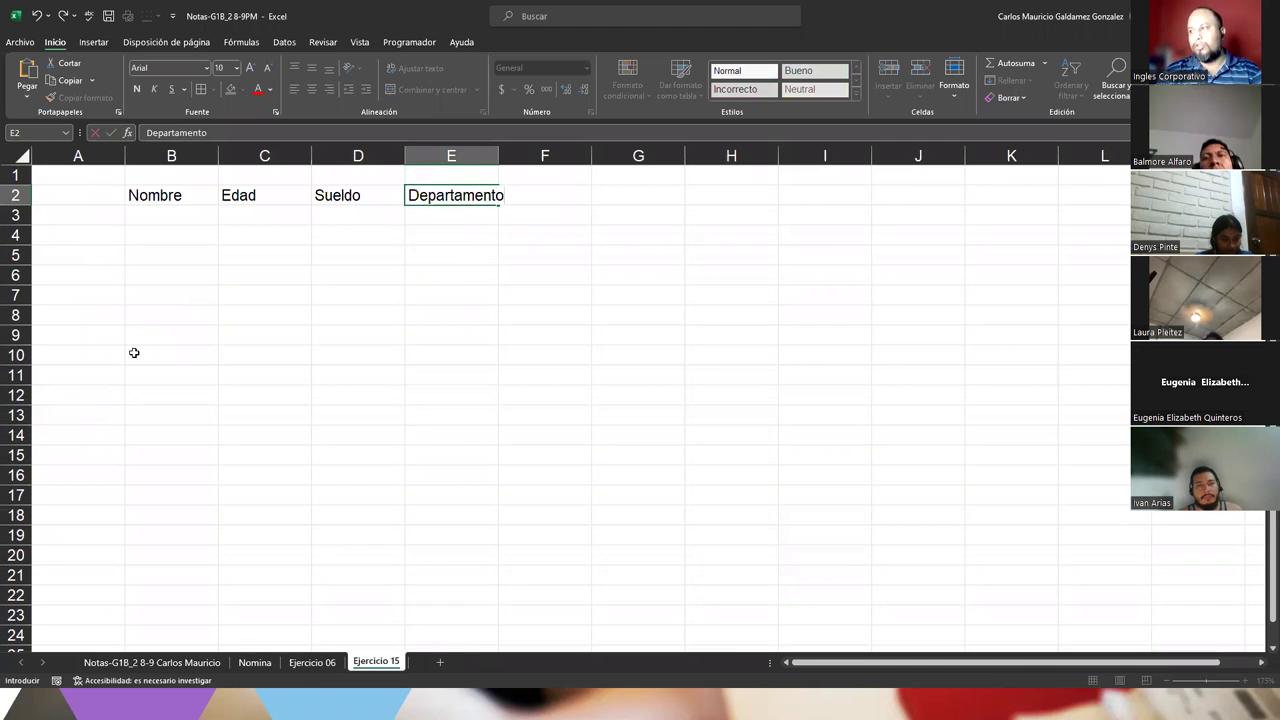
{"action": "key", "text": "Tab"}
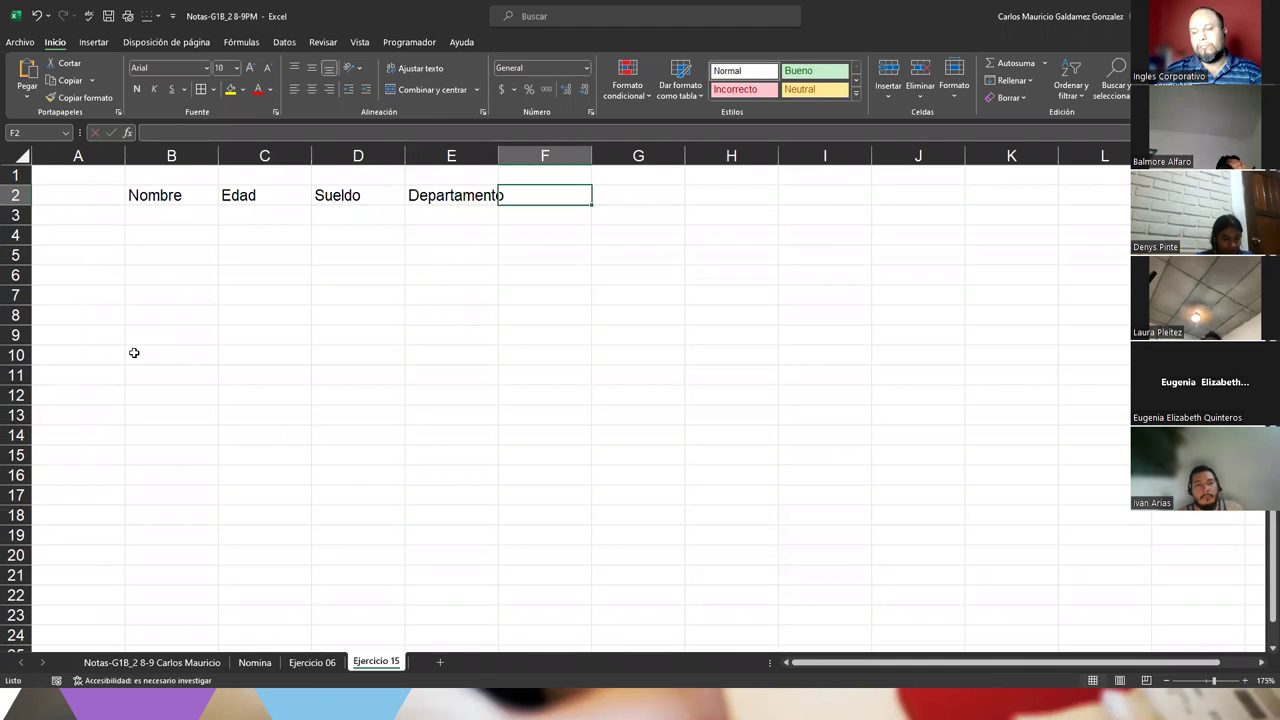
Try Area as the header in E2 and change it back to Departamento.
{"action": "key", "text": "Left"}
{"action": "type", "text": "Area"}
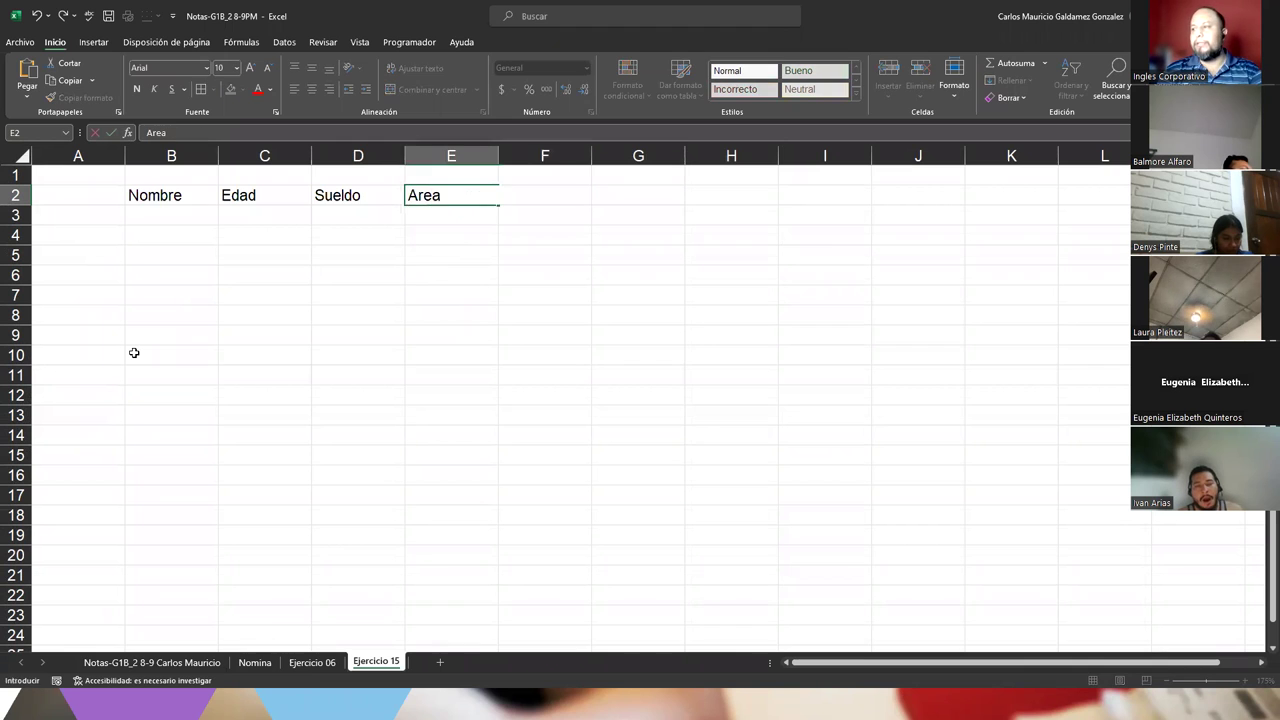
{"action": "key", "text": "Right"}
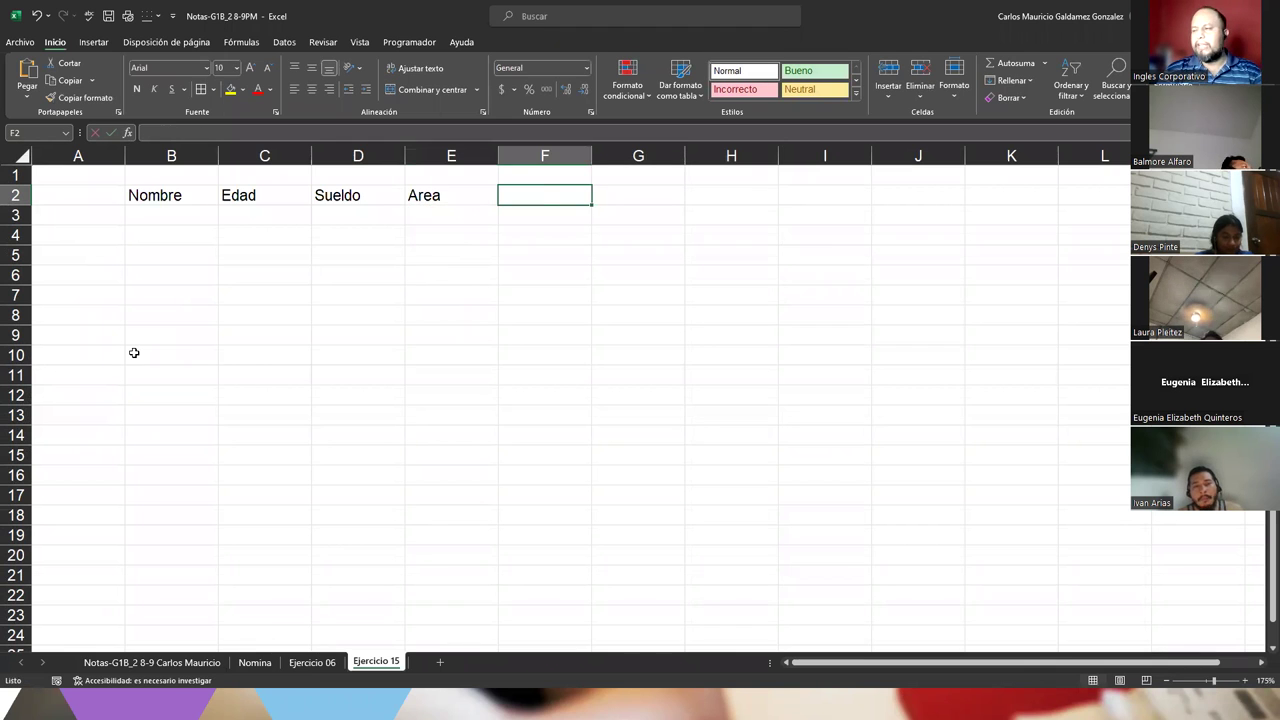
{"action": "key", "text": "Left"}
{"action": "type", "text": "Depa"}
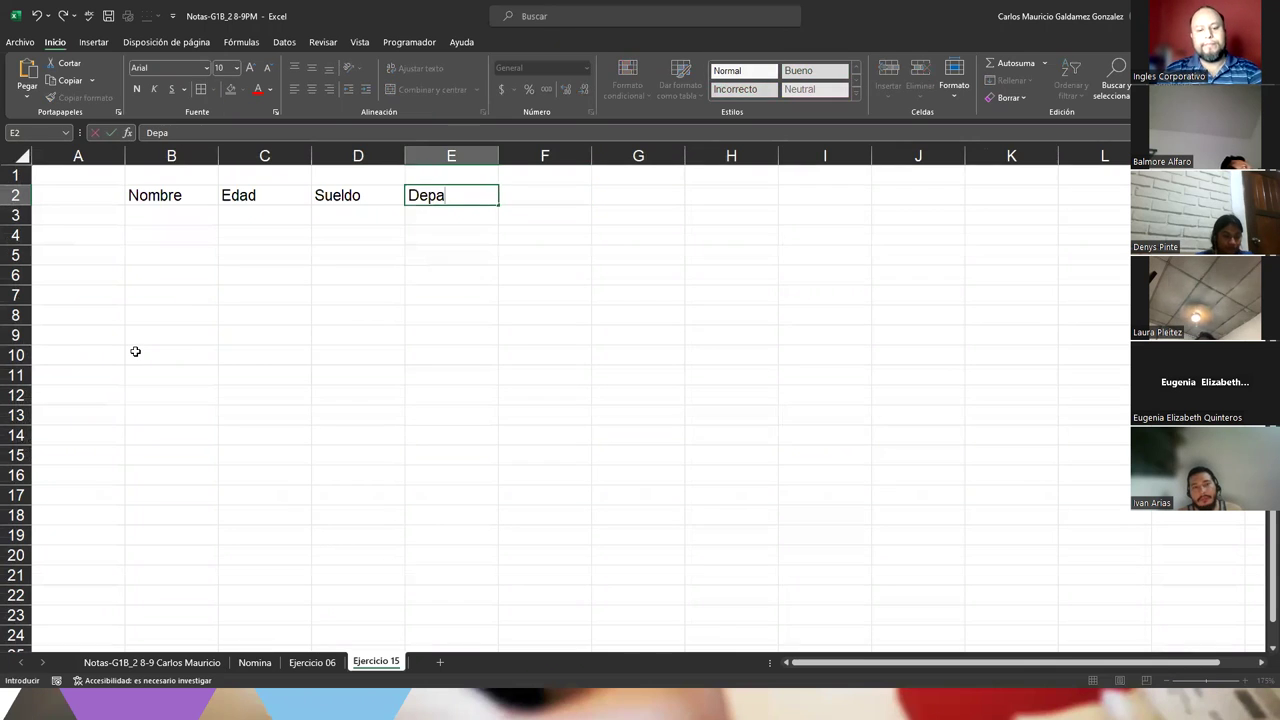
{"action": "type", "text": "rtamento"}
{"action": "key", "text": "Right"}
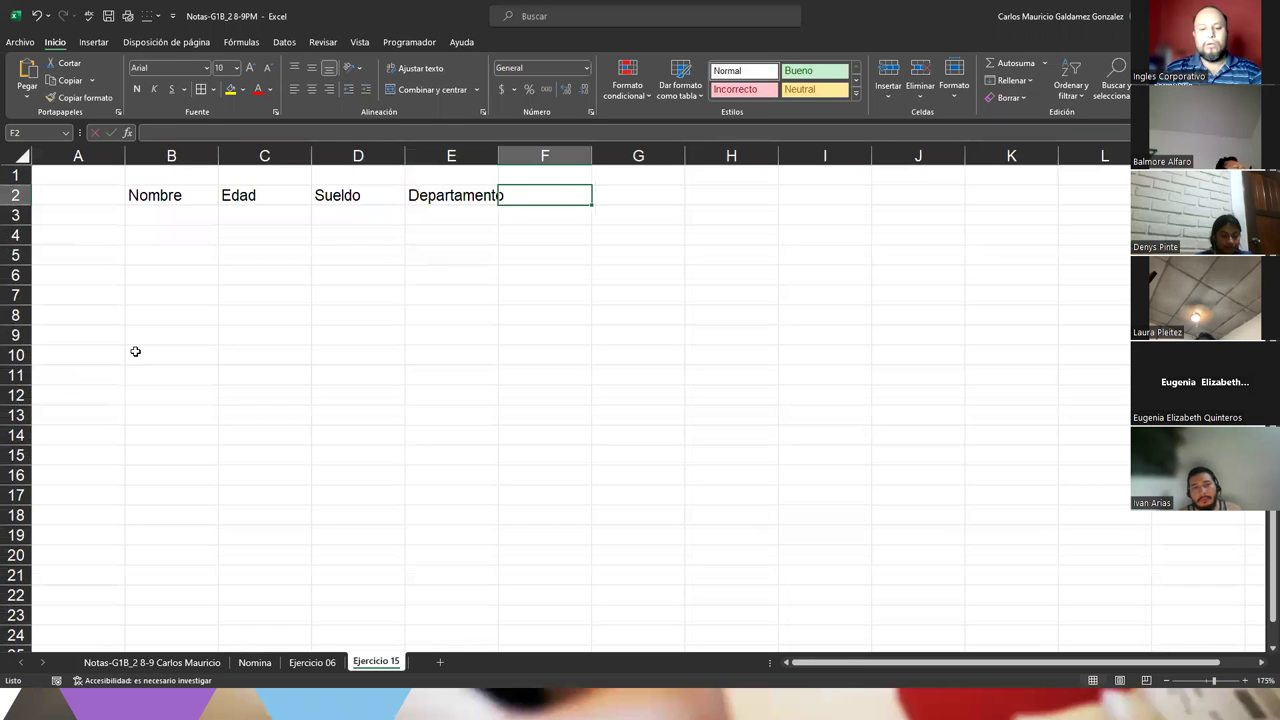
Enter the header Jurisdicción in F2 and fit column E's width to its content.
{"action": "type", "text": "Juris"}
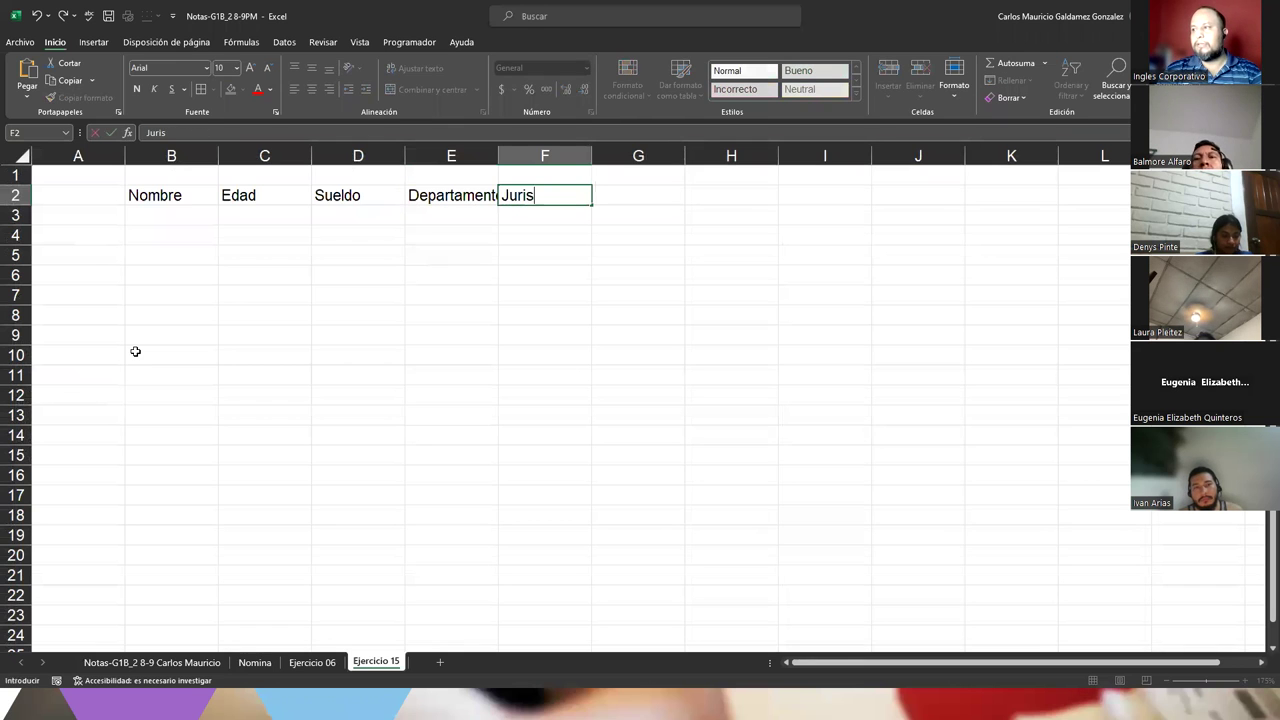
{"action": "type", "text": "dición"}
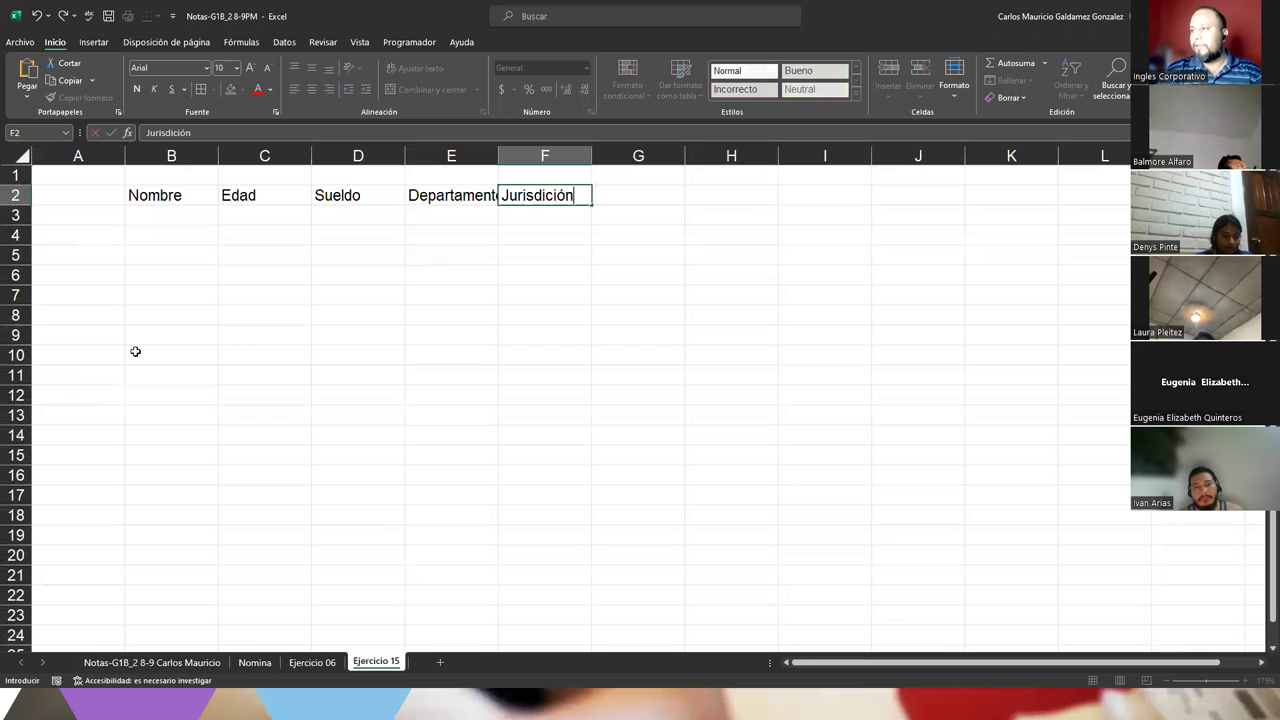
{"action": "key", "text": "BackSpace"}
{"action": "key", "text": "BackSpace"}
{"action": "key", "text": "BackSpace"}
{"action": "type", "text": "c"}
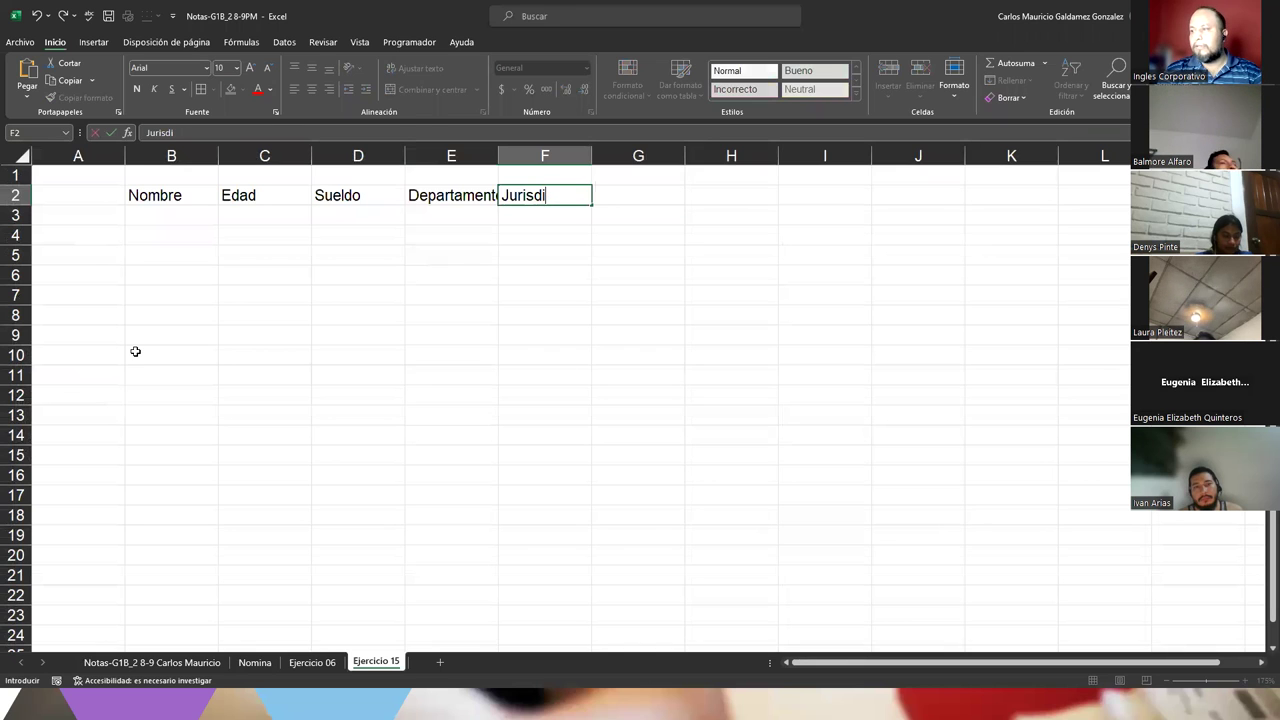
{"action": "type", "text": "ción"}
{"action": "key", "text": "Return"}
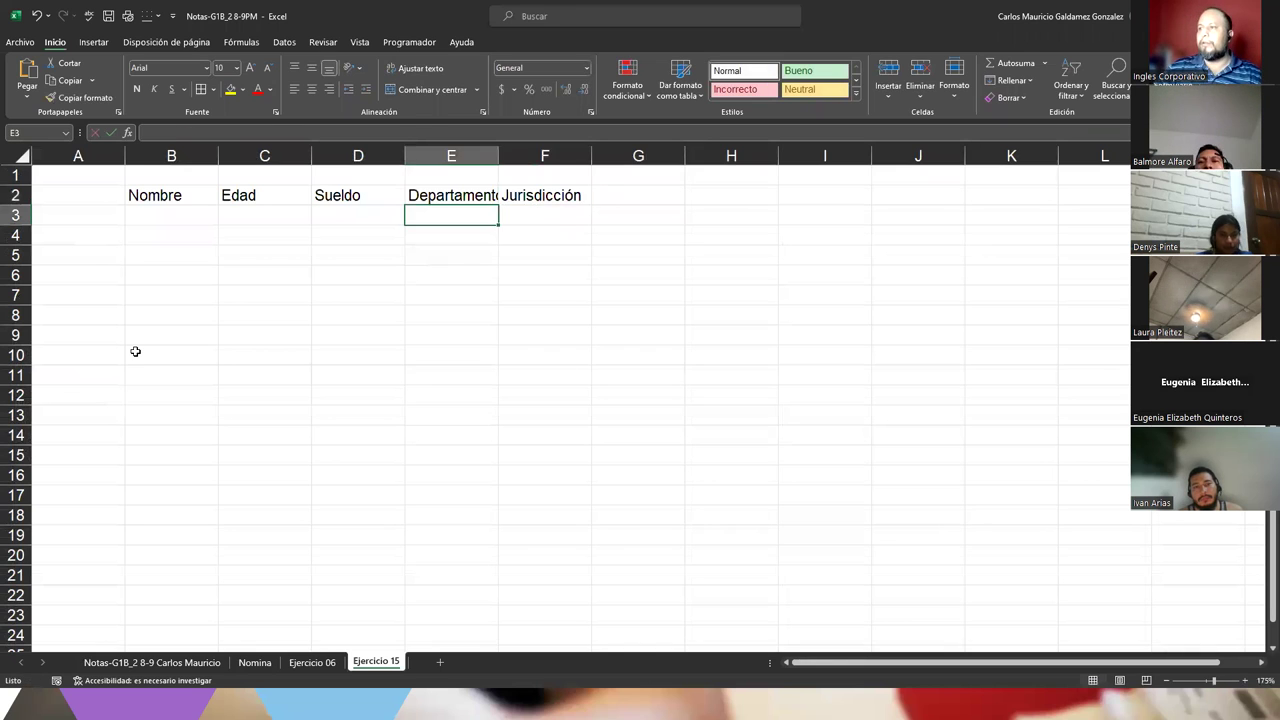
{"action": "double_click", "coordinate": [498, 157]}
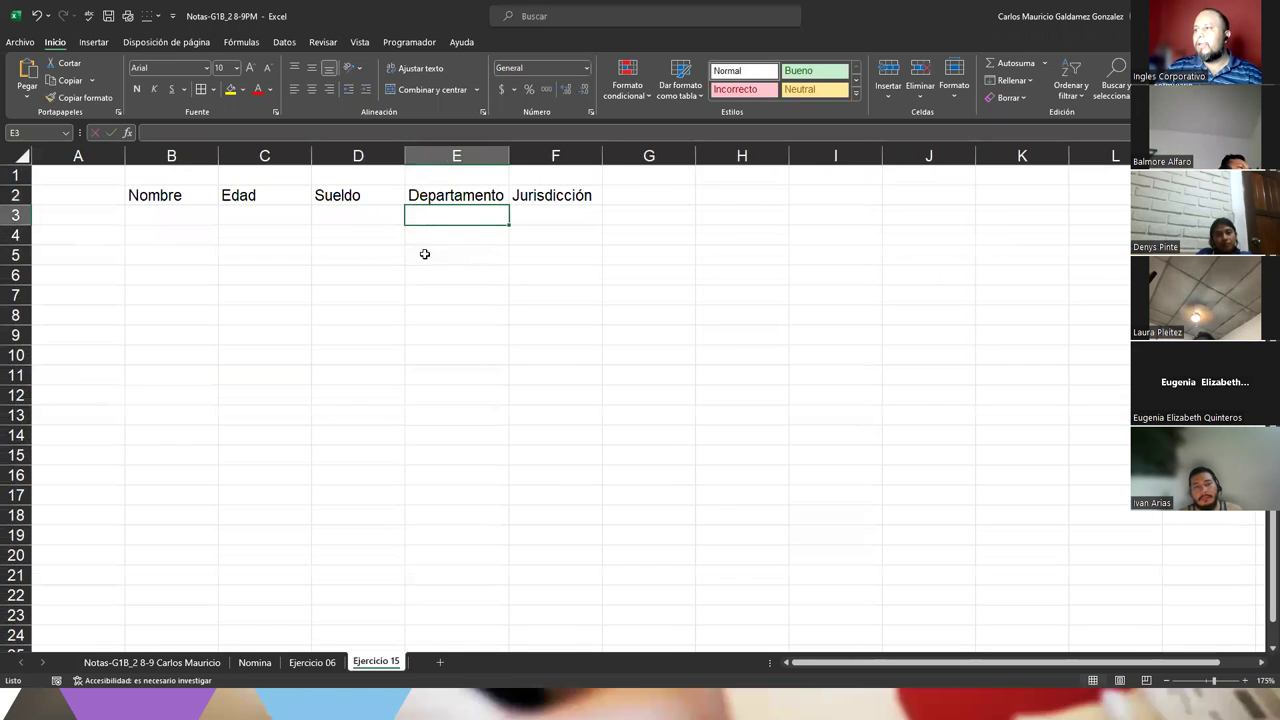
Apply all borders to the table range B2:F7.
{"action": "left_click", "coordinate": [166, 213]}
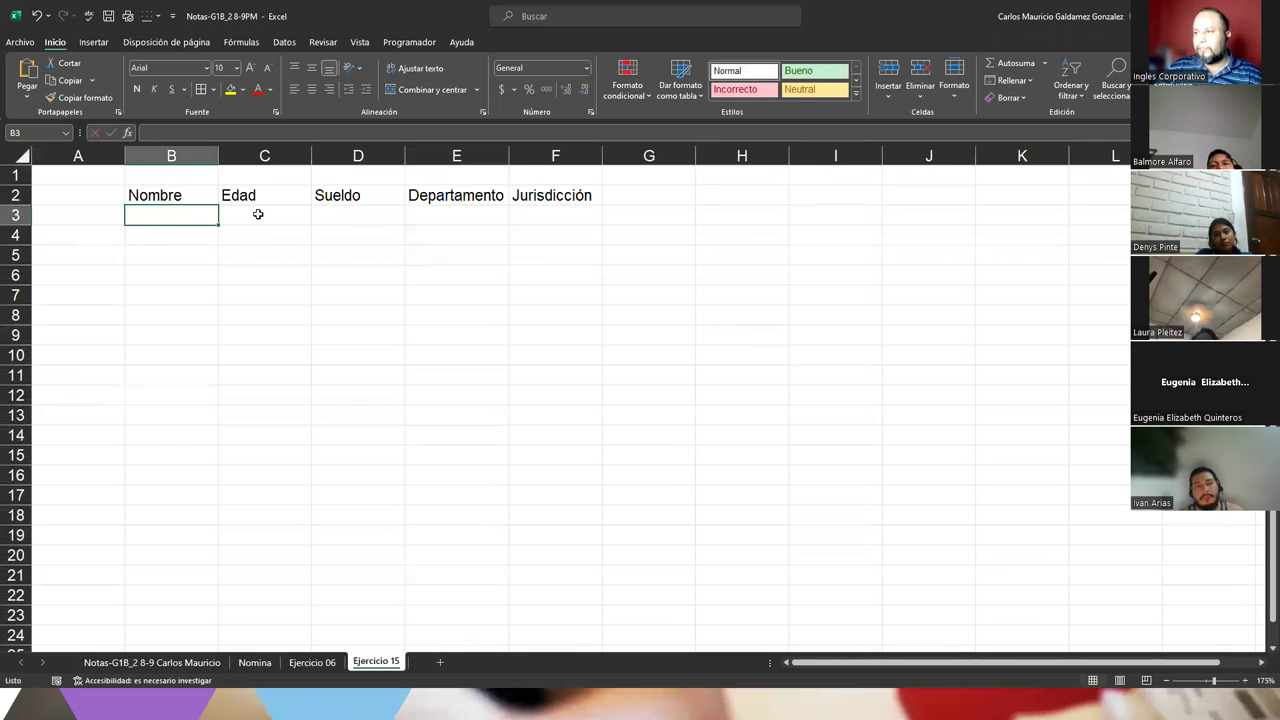
{"action": "left_click_drag", "start_coordinate": [160, 196], "coordinate": [549, 309]}
{"action": "left_click_drag", "start_coordinate": [149, 211], "coordinate": [554, 297]}
{"action": "left_click_drag", "start_coordinate": [180, 196], "coordinate": [543, 197]}
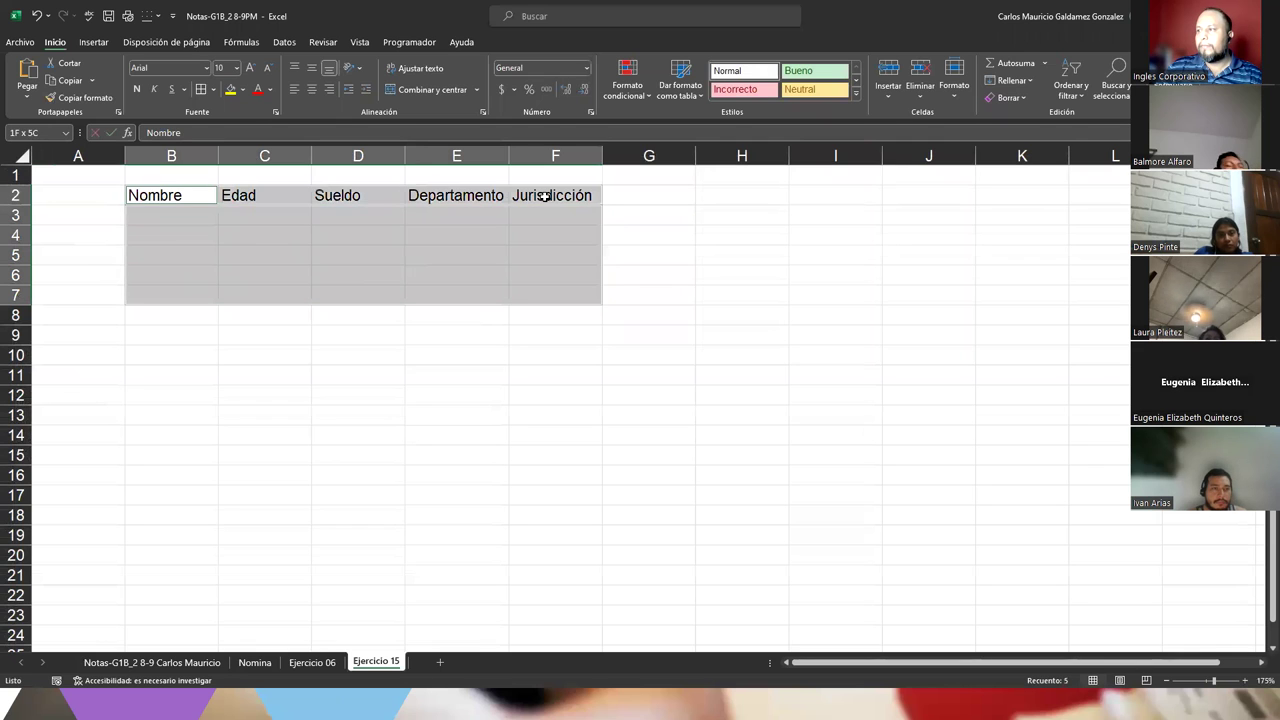
{"action": "left_click", "coordinate": [201, 89]}
{"action": "left_click", "coordinate": [266, 237]}
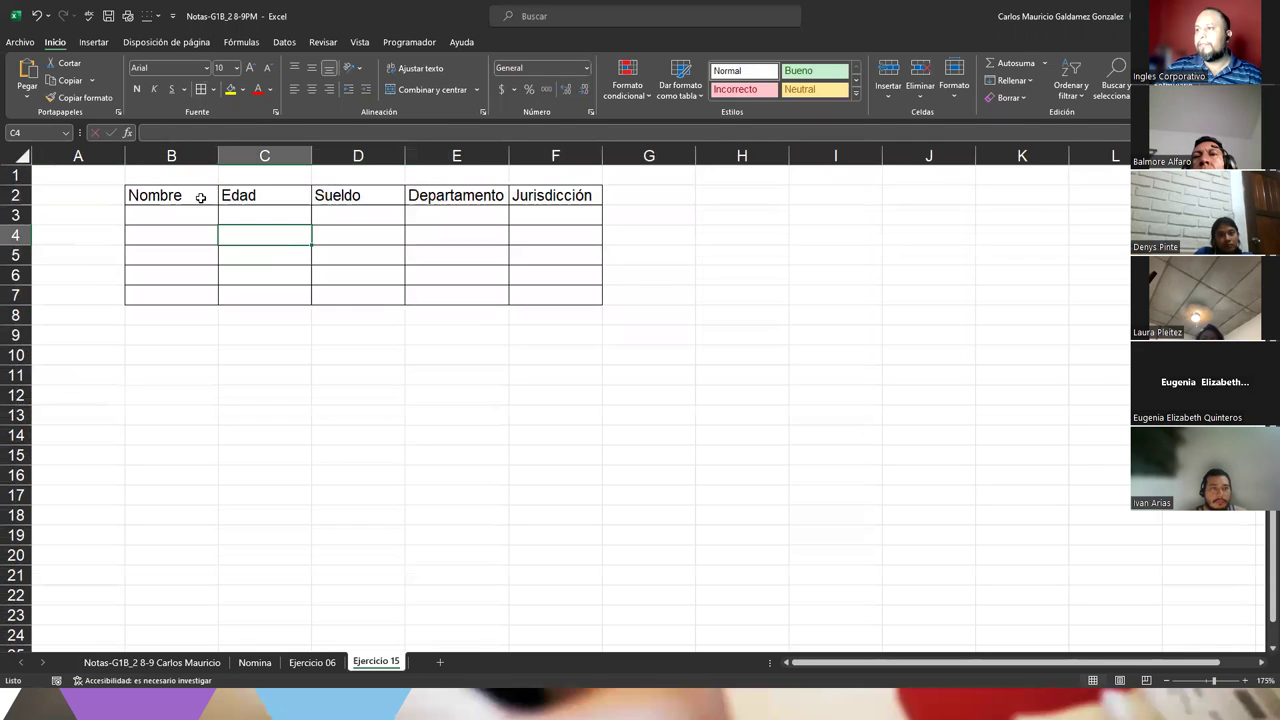
Center the header row B2:F2 and make it bold.
{"action": "left_click_drag", "start_coordinate": [200, 197], "coordinate": [543, 197]}
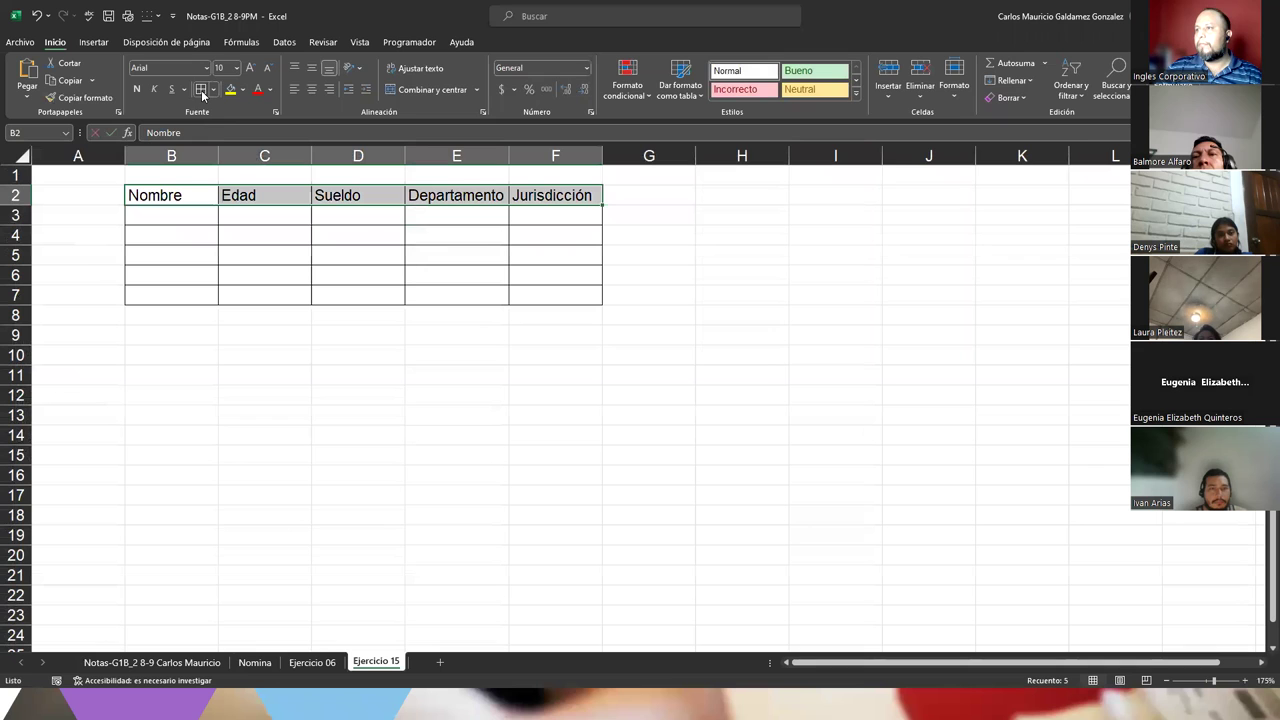
{"action": "left_click", "coordinate": [312, 89]}
{"action": "left_click", "coordinate": [135, 90]}
{"action": "left_click", "coordinate": [194, 211]}
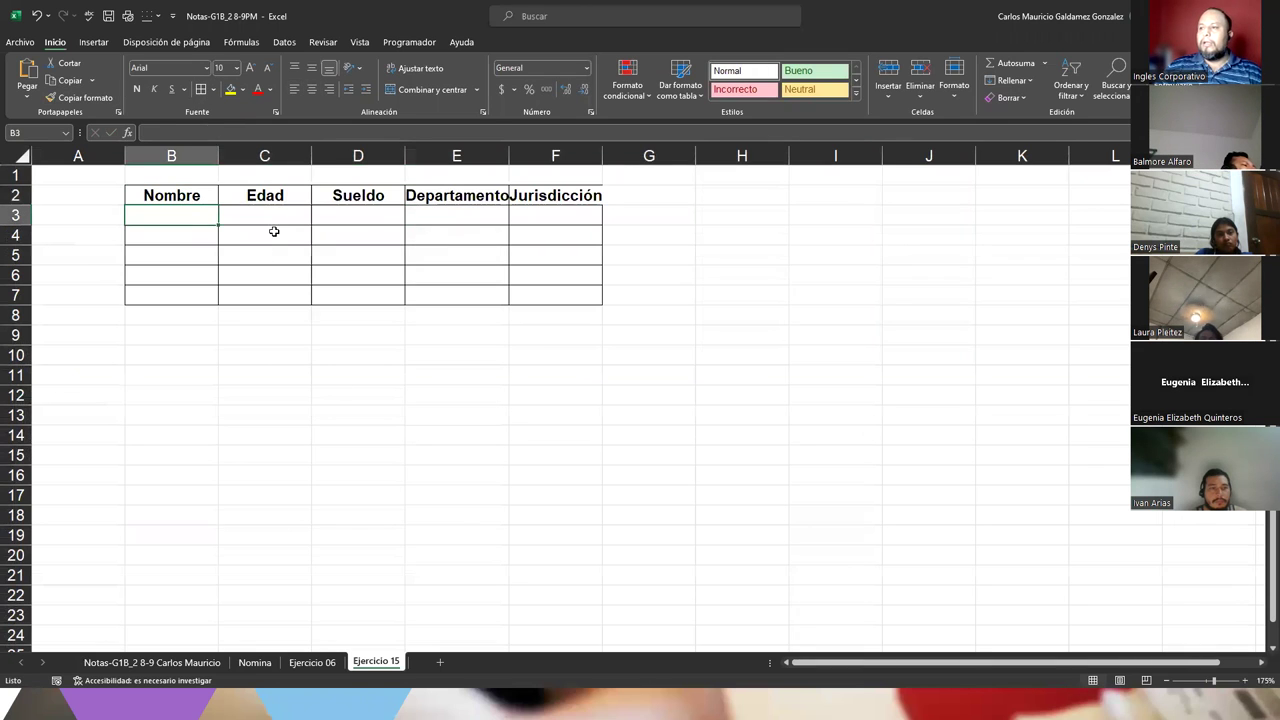
Format the Edad cells C3:C7 as Número without decimals, checking with a test value of 17 in C3 and clearing it.
{"action": "left_click_drag", "start_coordinate": [271, 206], "coordinate": [286, 292]}
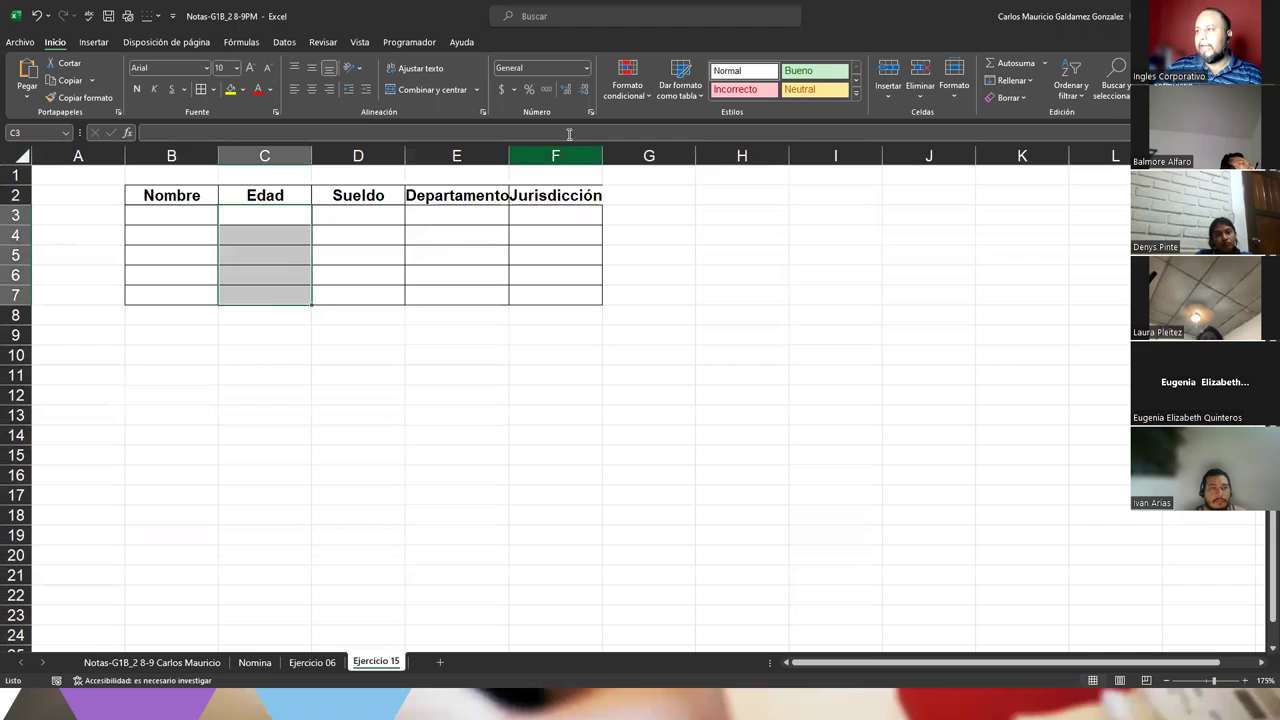
{"action": "left_click", "coordinate": [586, 68]}
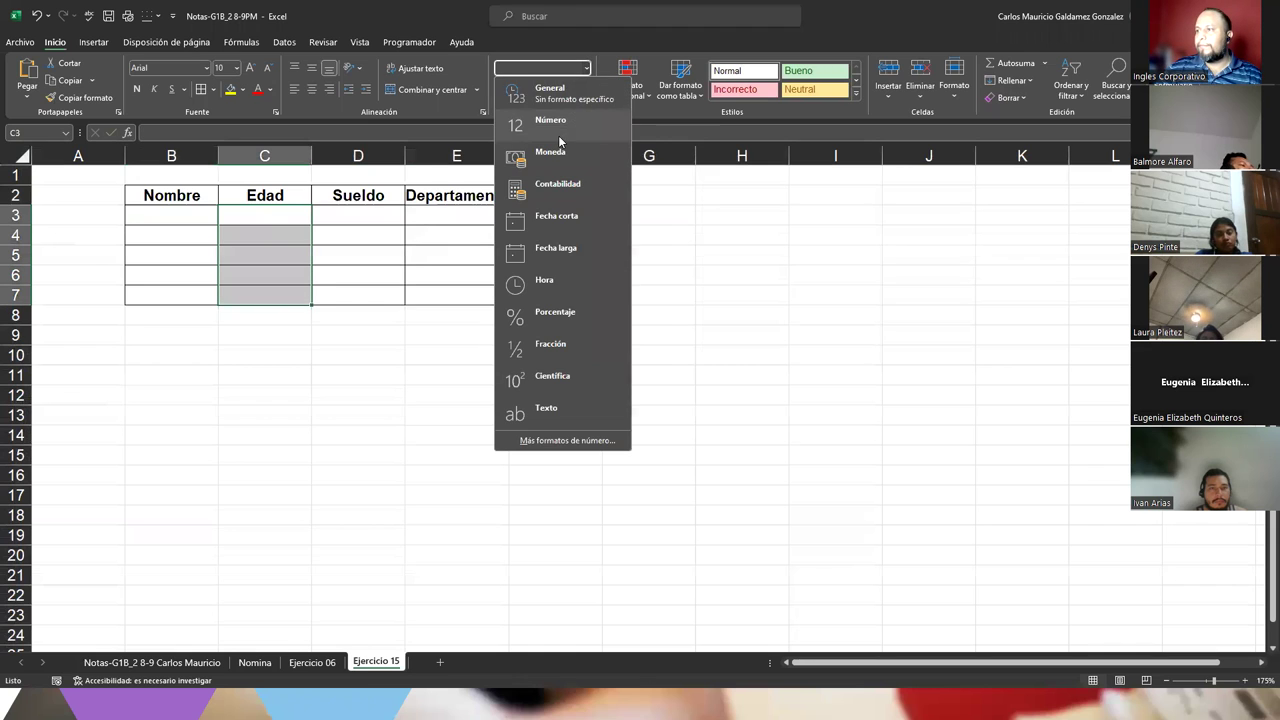
{"action": "left_click", "coordinate": [558, 122]}
{"action": "left_click", "coordinate": [272, 218]}
{"action": "type", "text": "17"}
{"action": "key", "text": "Return"}
{"action": "left_click_drag", "start_coordinate": [274, 218], "coordinate": [278, 303]}
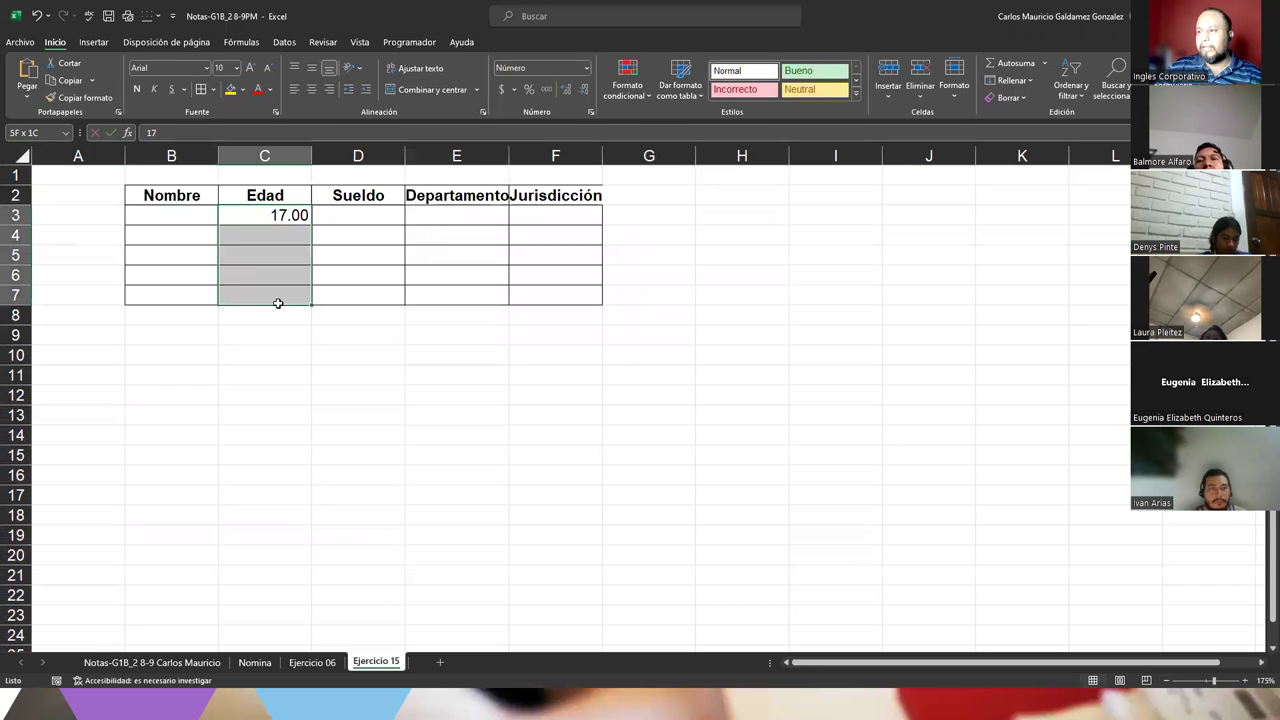
{"action": "left_click", "coordinate": [584, 91]}
{"action": "left_click", "coordinate": [584, 91]}
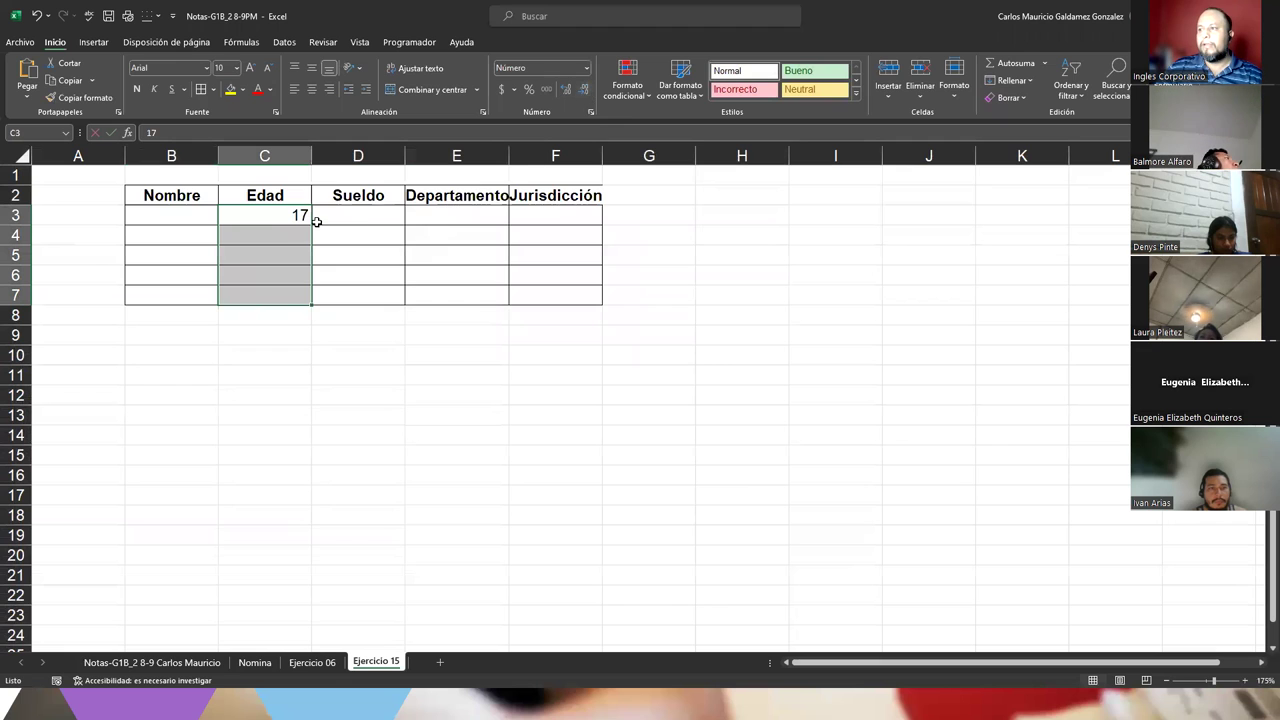
{"action": "key", "text": "Delete"}
Apply the Contabilidad number format to the Sueldo cells D3:D7.
{"action": "left_click_drag", "start_coordinate": [354, 216], "coordinate": [357, 306]}
{"action": "left_click_drag", "start_coordinate": [355, 222], "coordinate": [366, 297]}
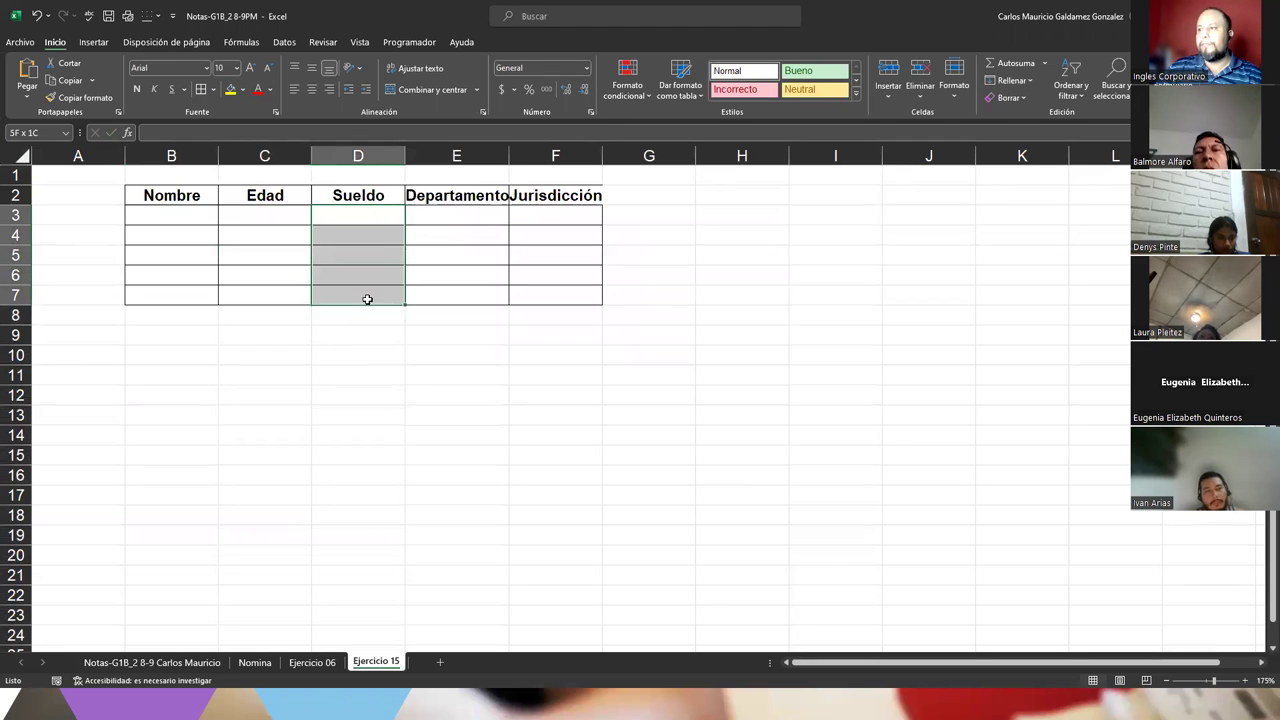
{"action": "left_click", "coordinate": [586, 70]}
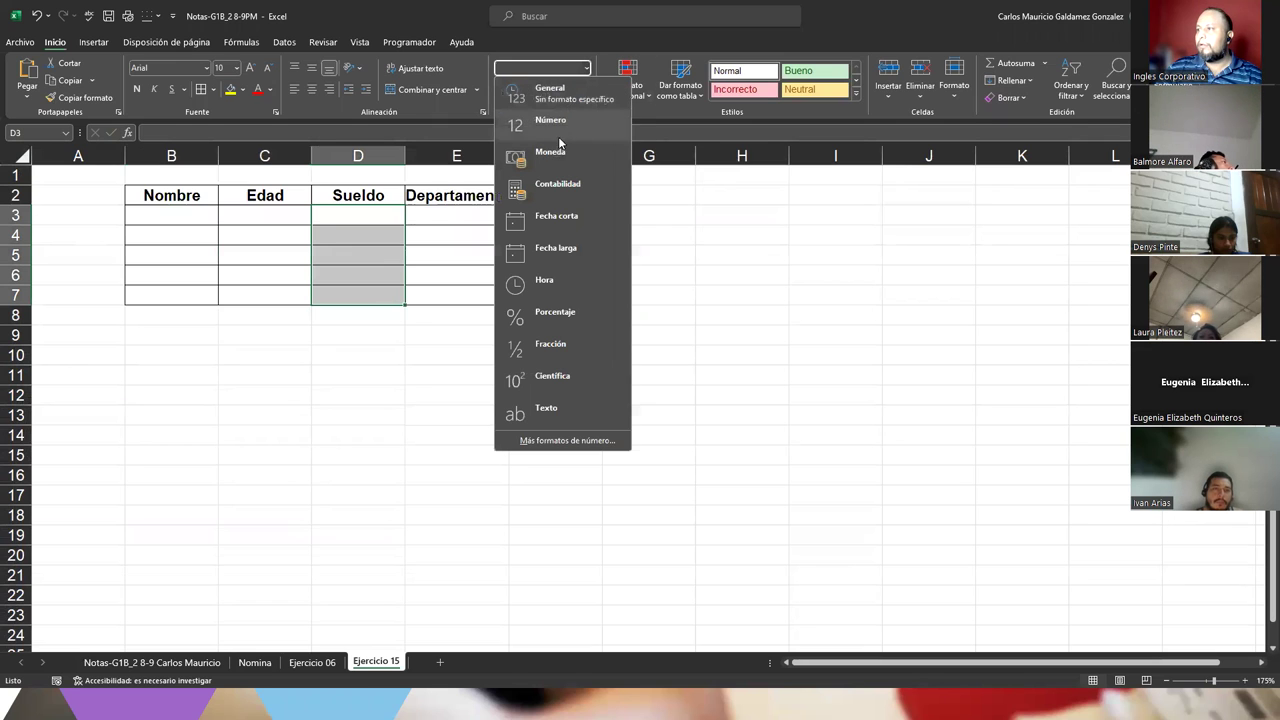
{"action": "left_click", "coordinate": [560, 184]}
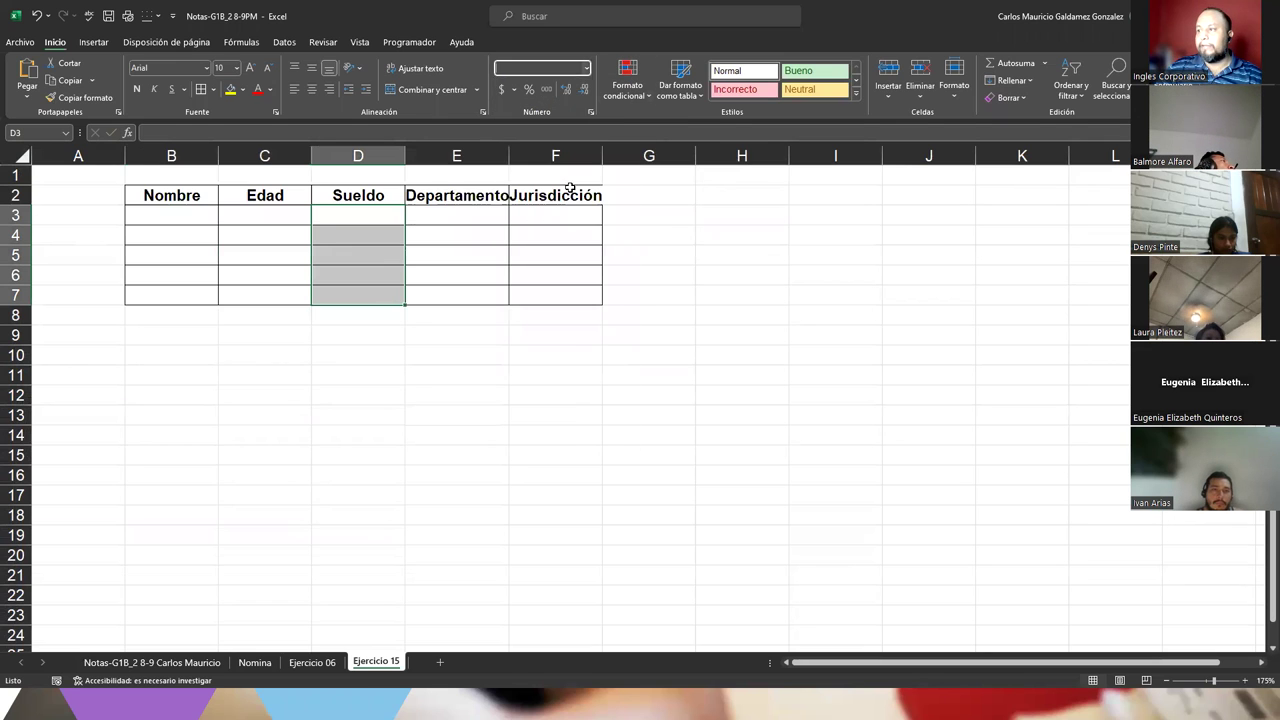
Fit the widths of the Departamento and Jurisdicción columns to their bold headers.
{"action": "double_click", "coordinate": [509, 152]}
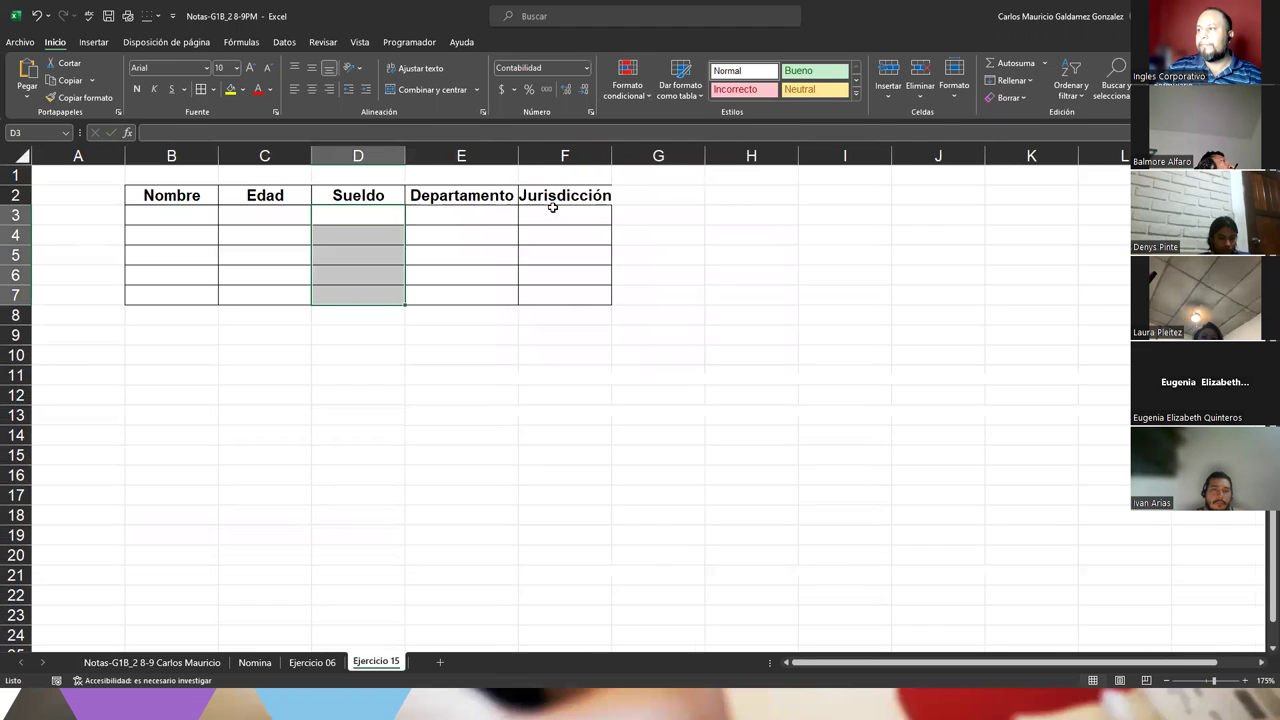
{"action": "double_click", "coordinate": [612, 152]}
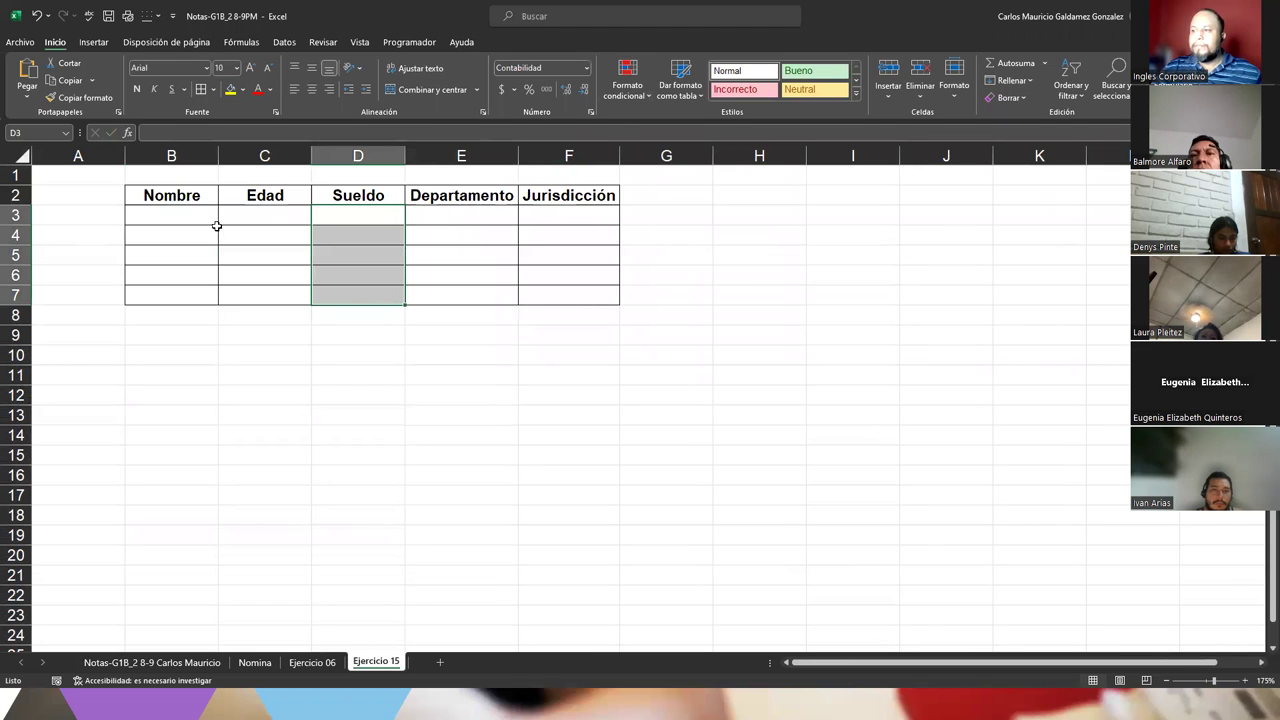
{"action": "left_click", "coordinate": [206, 377]}
{"action": "left_click_drag", "start_coordinate": [160, 196], "coordinate": [577, 292]}
Fill the Nombre cells B3:B7 with the five employees' first names, and move to the Edad column.
{"action": "left_click", "coordinate": [198, 216]}
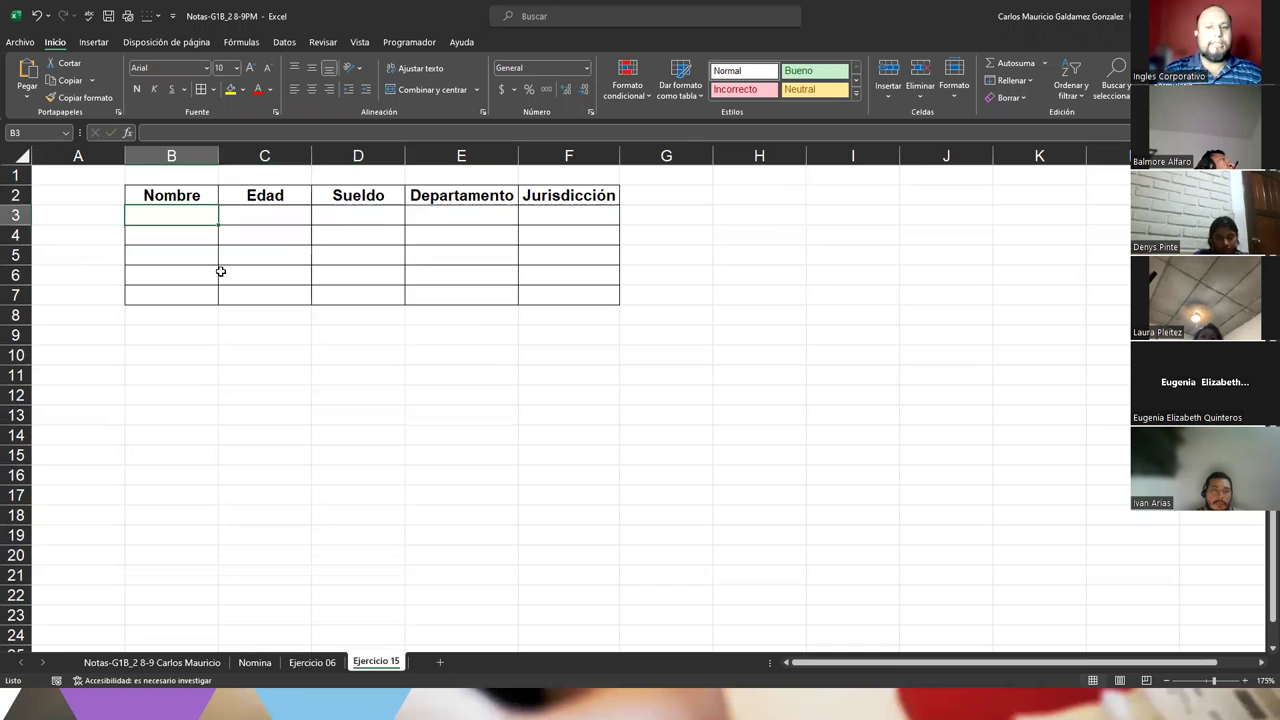
{"action": "type", "text": "Juan"}
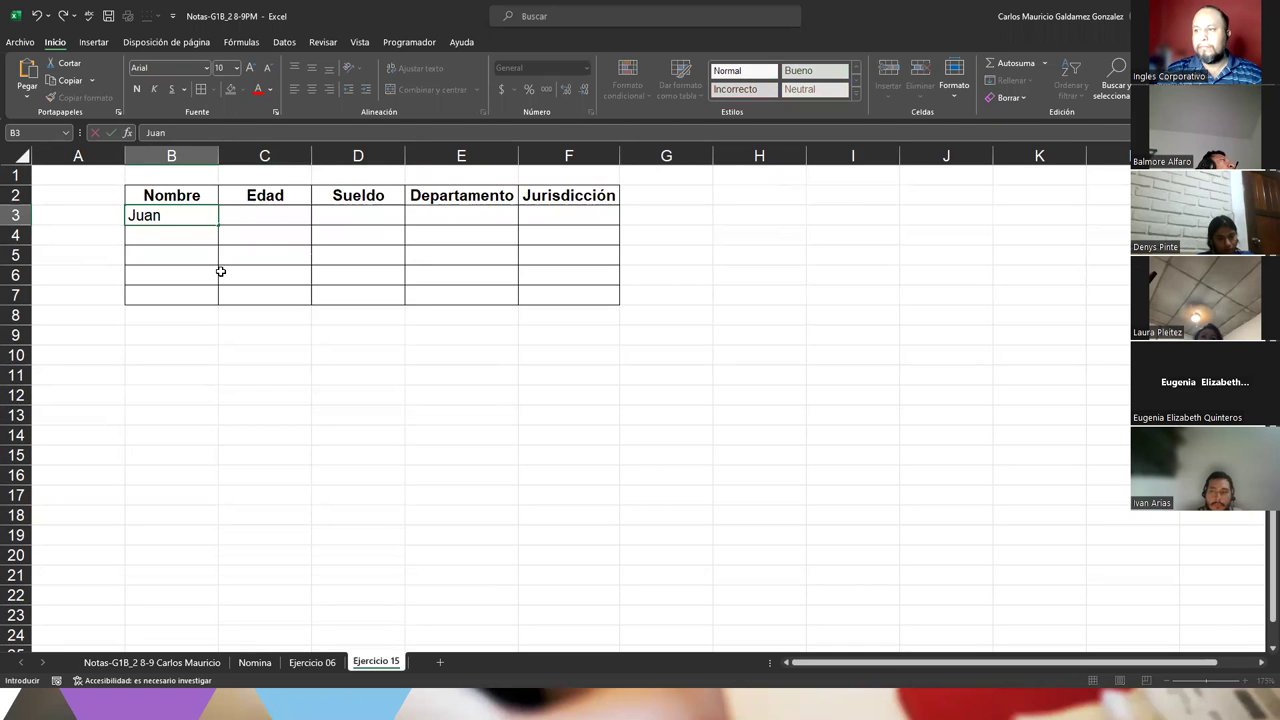
{"action": "key", "text": "Return"}
{"action": "type", "text": "Luis"}
{"action": "key", "text": "Return"}
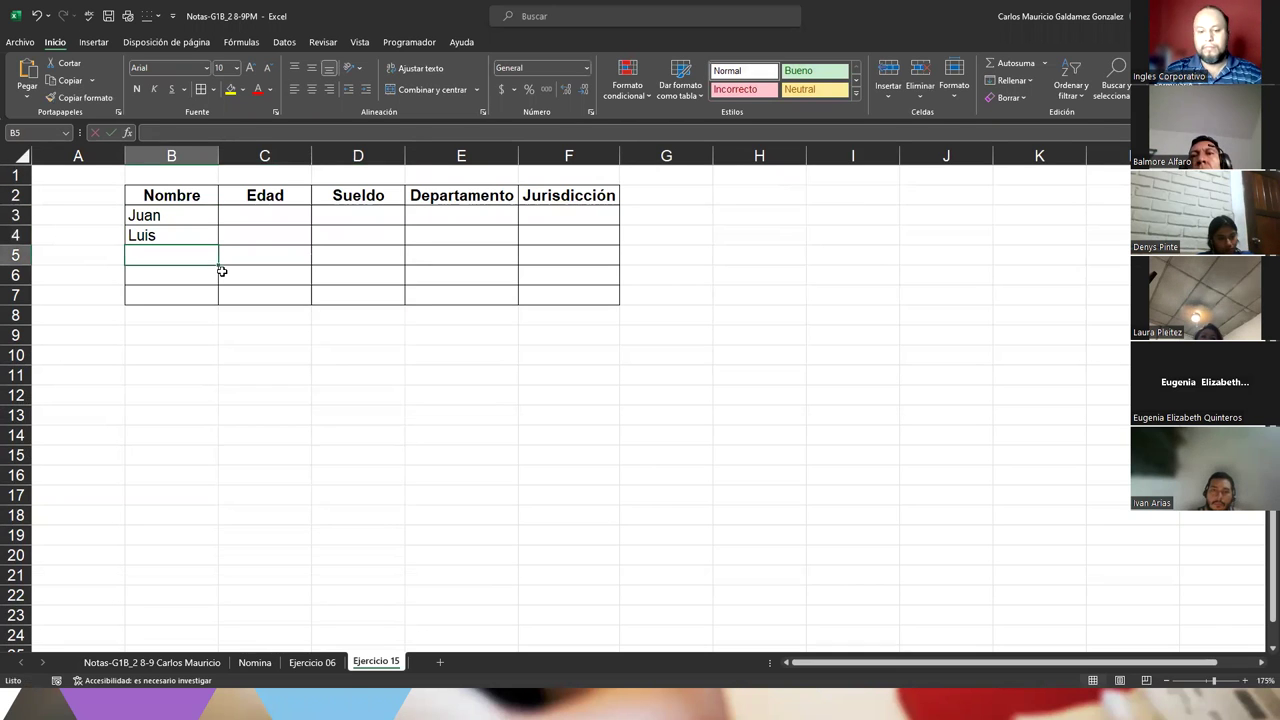
{"action": "type", "text": "Martha"}
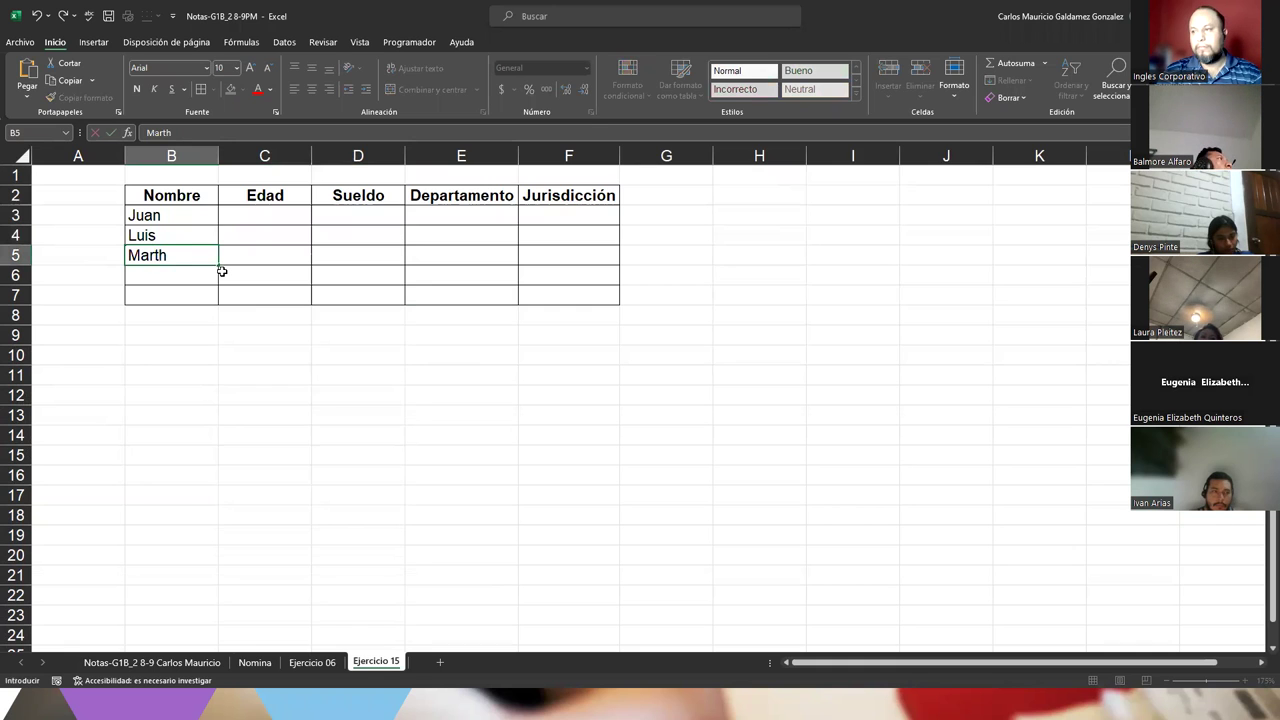
{"action": "key", "text": "Return"}
{"action": "type", "text": "Elena"}
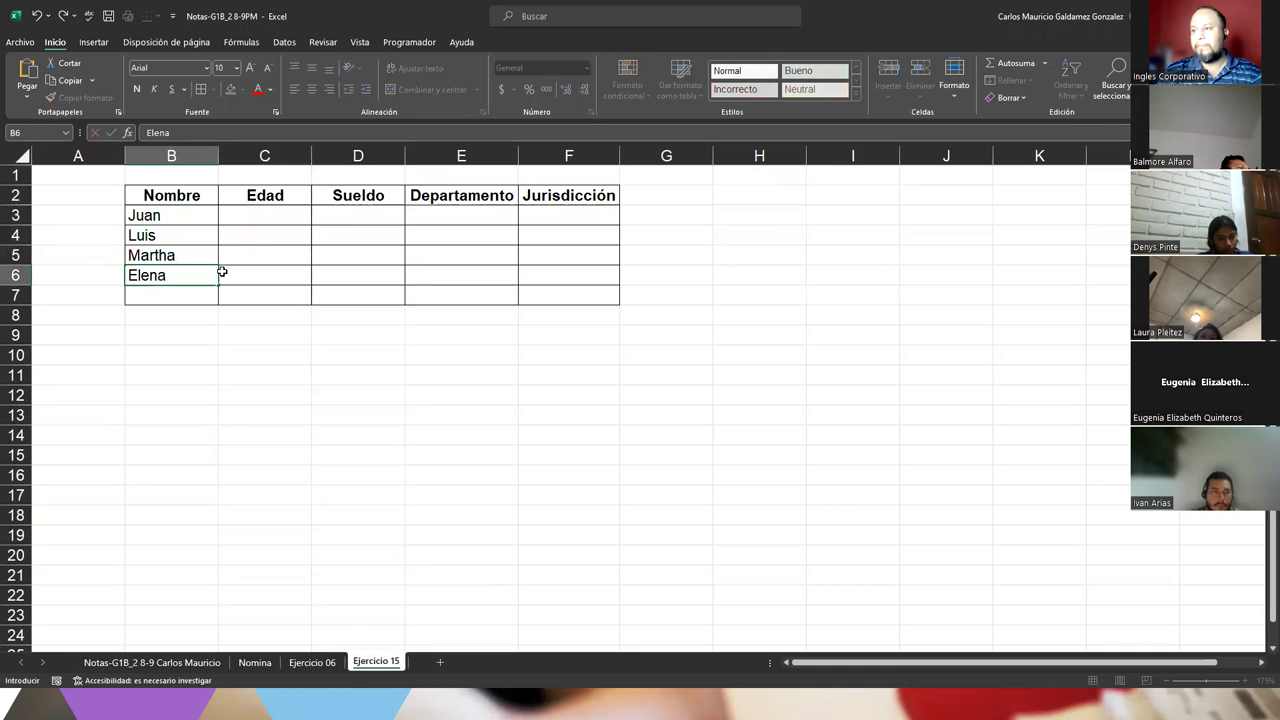
{"action": "key", "text": "Return"}
{"action": "type", "text": "Mario"}
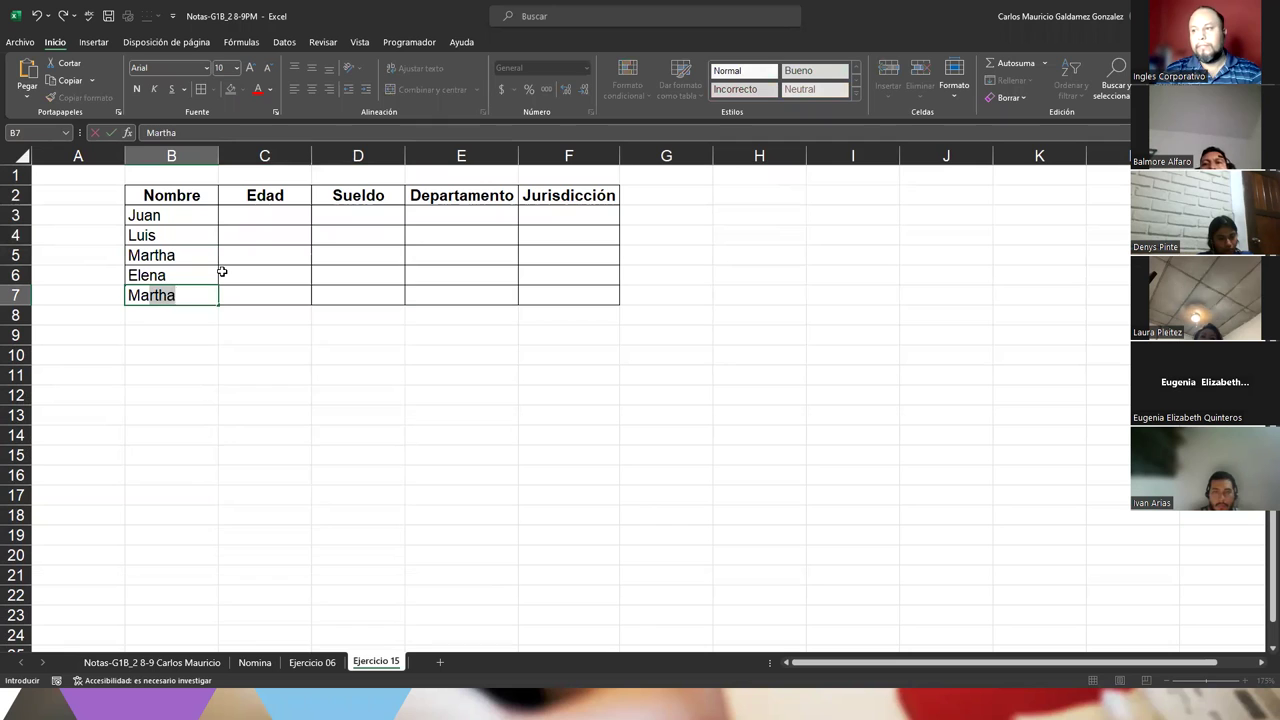
{"action": "key", "text": "Return"}
{"action": "key", "text": "Right"}
{"action": "key", "text": "Up"}
{"action": "key", "text": "Up"}
{"action": "key", "text": "Up"}
{"action": "key", "text": "Up"}
{"action": "key", "text": "Up"}
{"action": "key", "text": "Up"}
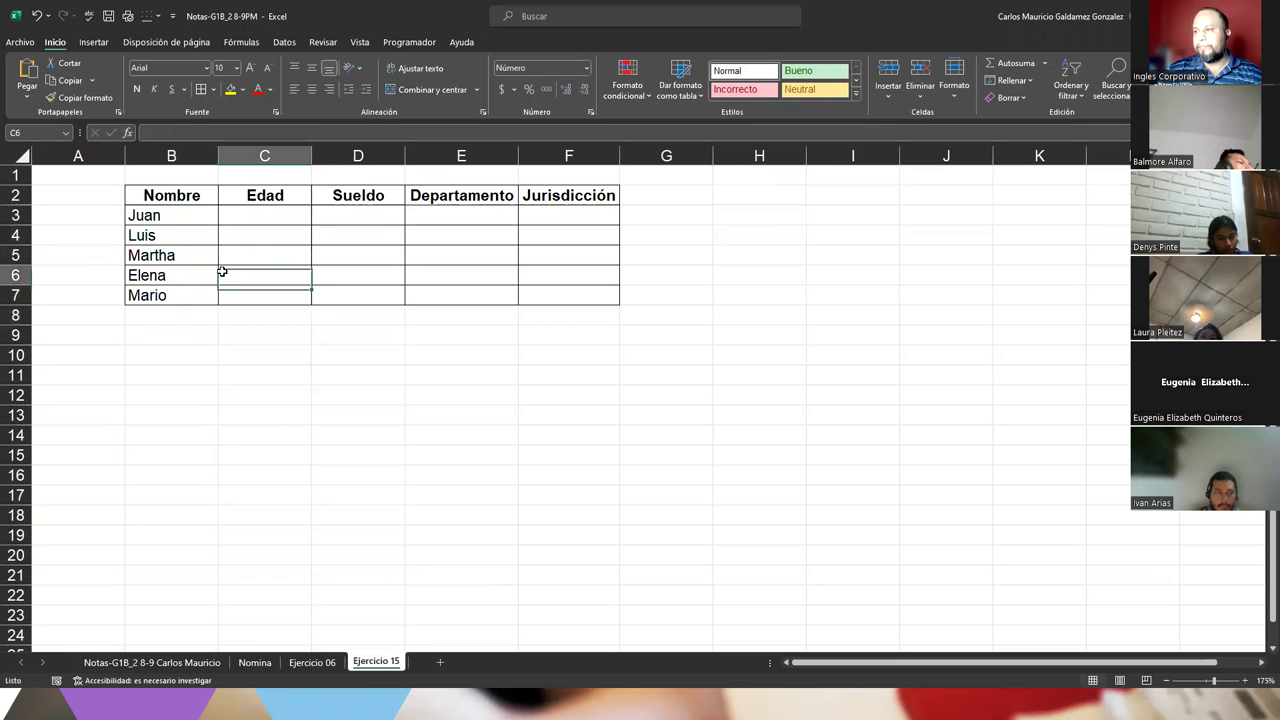
{"action": "key", "text": "Down"}
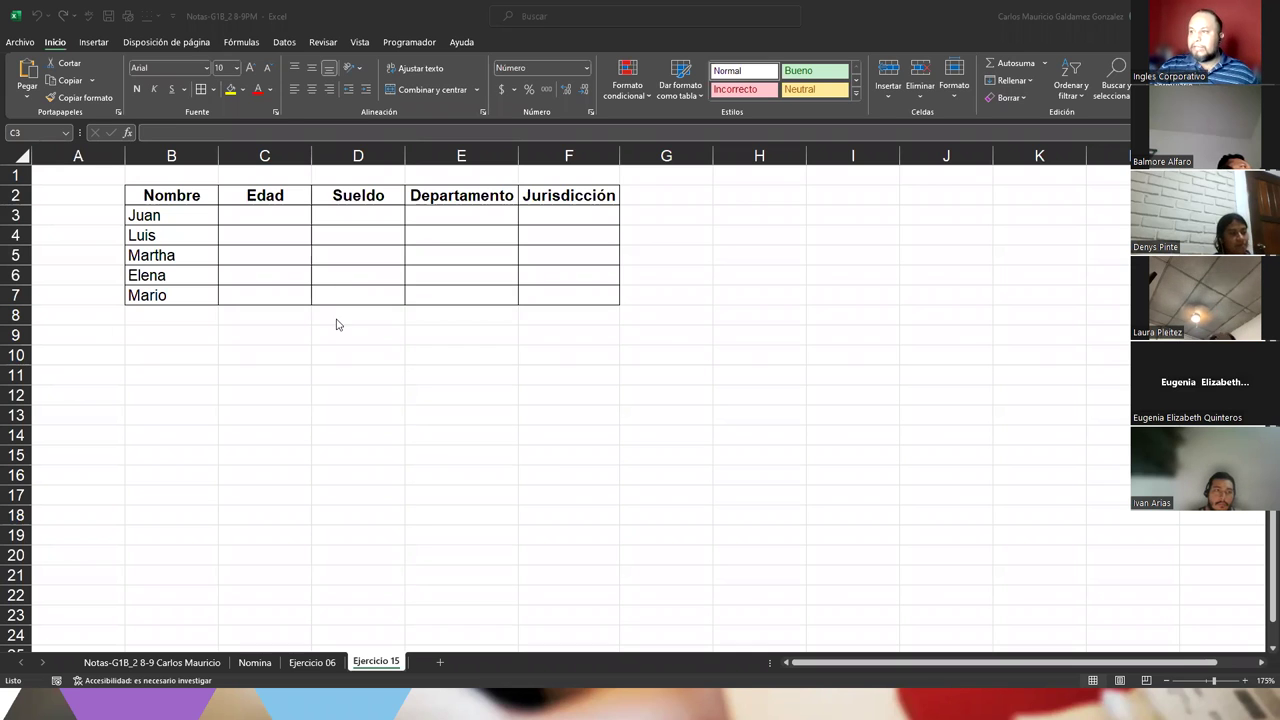
Define a data validation rule for the Edad cells C3:C7 allowing Número entero, mayor o igual que, with a minimum of 18.
{"action": "left_click", "coordinate": [245, 222]}
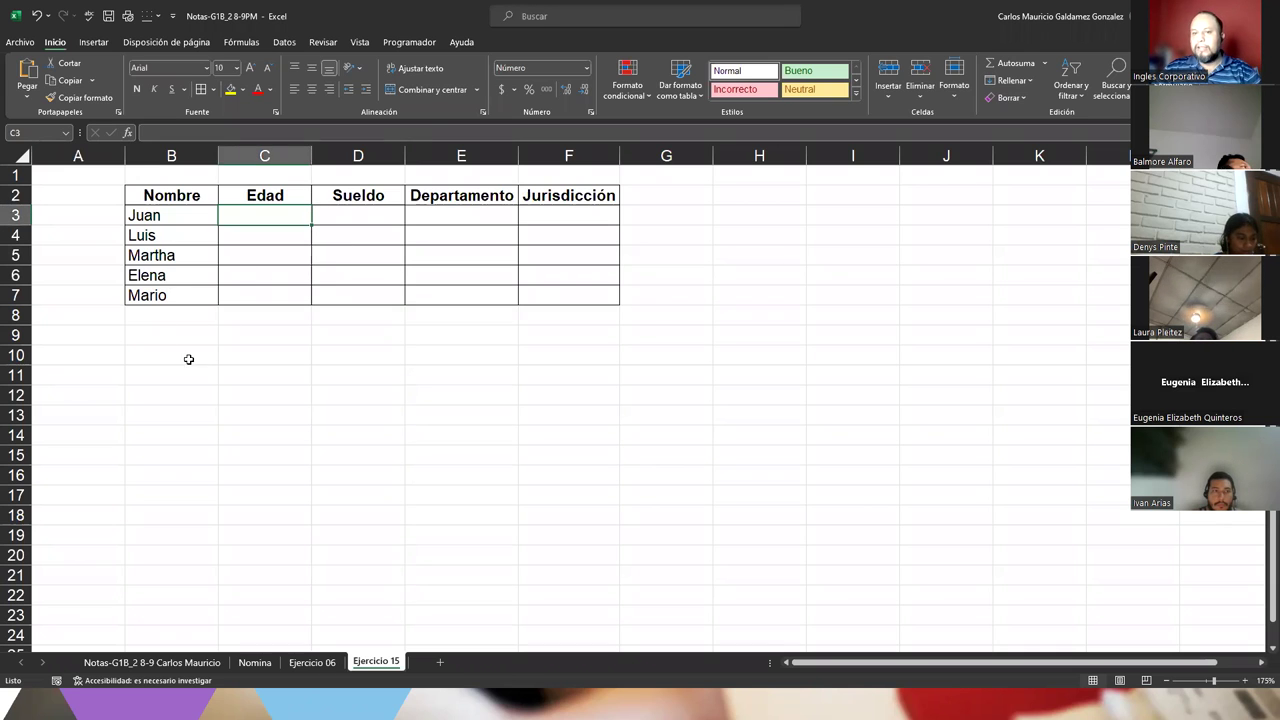
{"action": "left_click", "coordinate": [262, 293]}
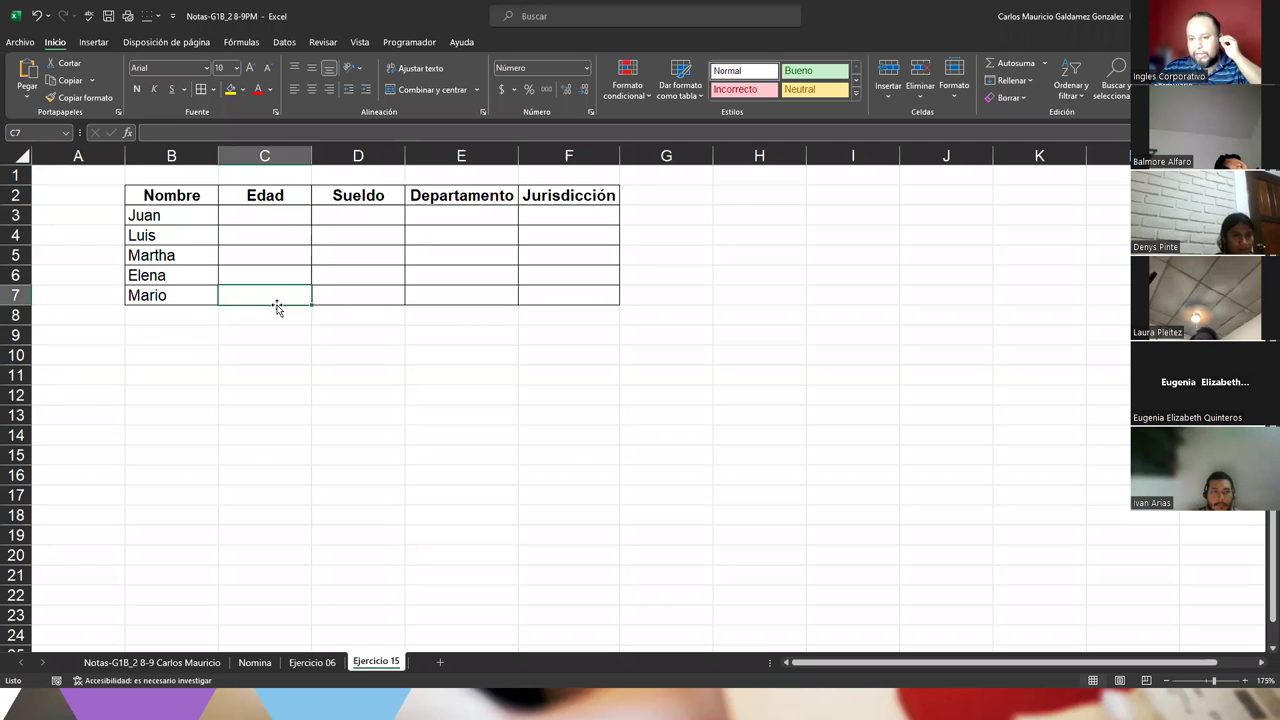
{"action": "left_click_drag", "start_coordinate": [247, 212], "coordinate": [253, 294]}
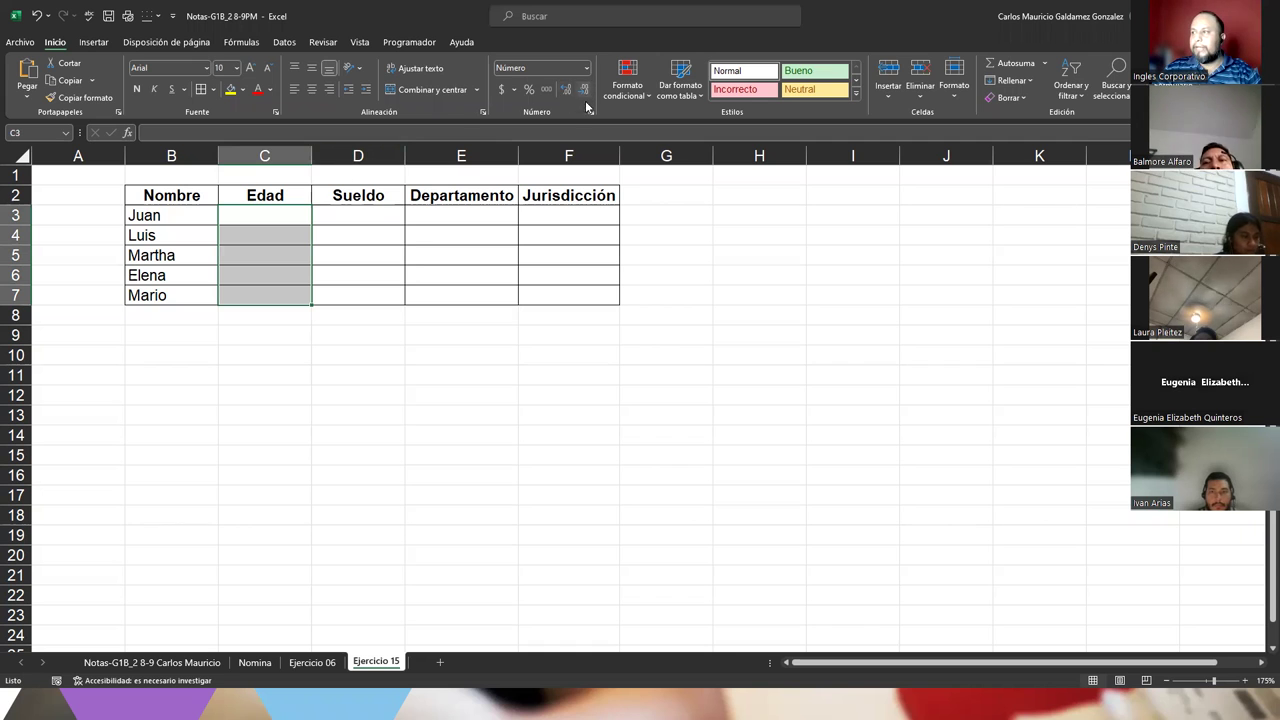
{"action": "left_click", "coordinate": [284, 44]}
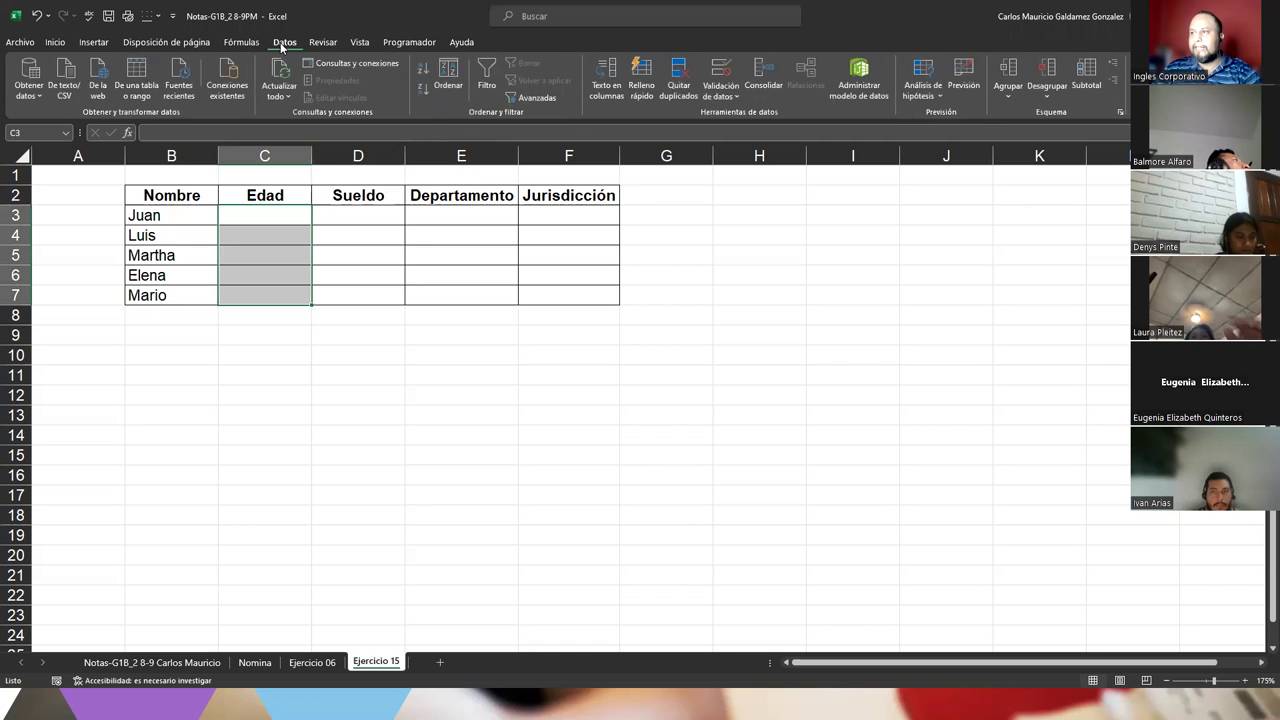
{"action": "left_click", "coordinate": [722, 71]}
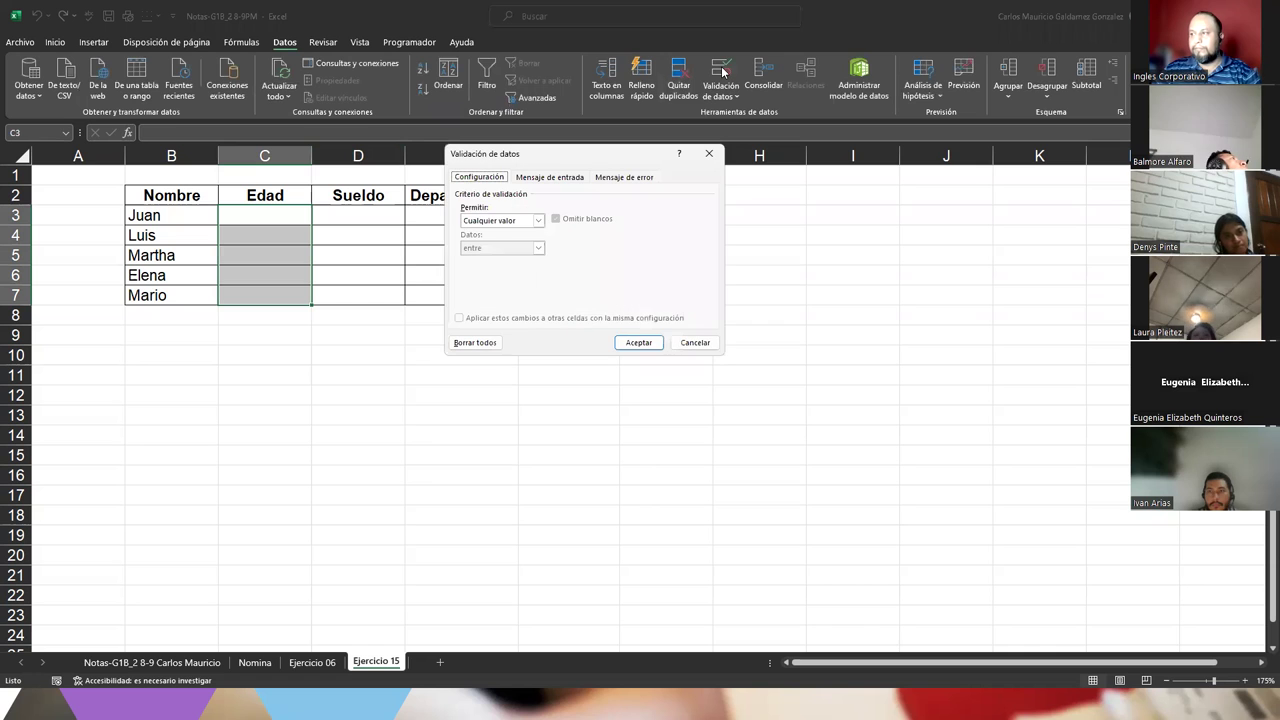
{"action": "left_click", "coordinate": [496, 224]}
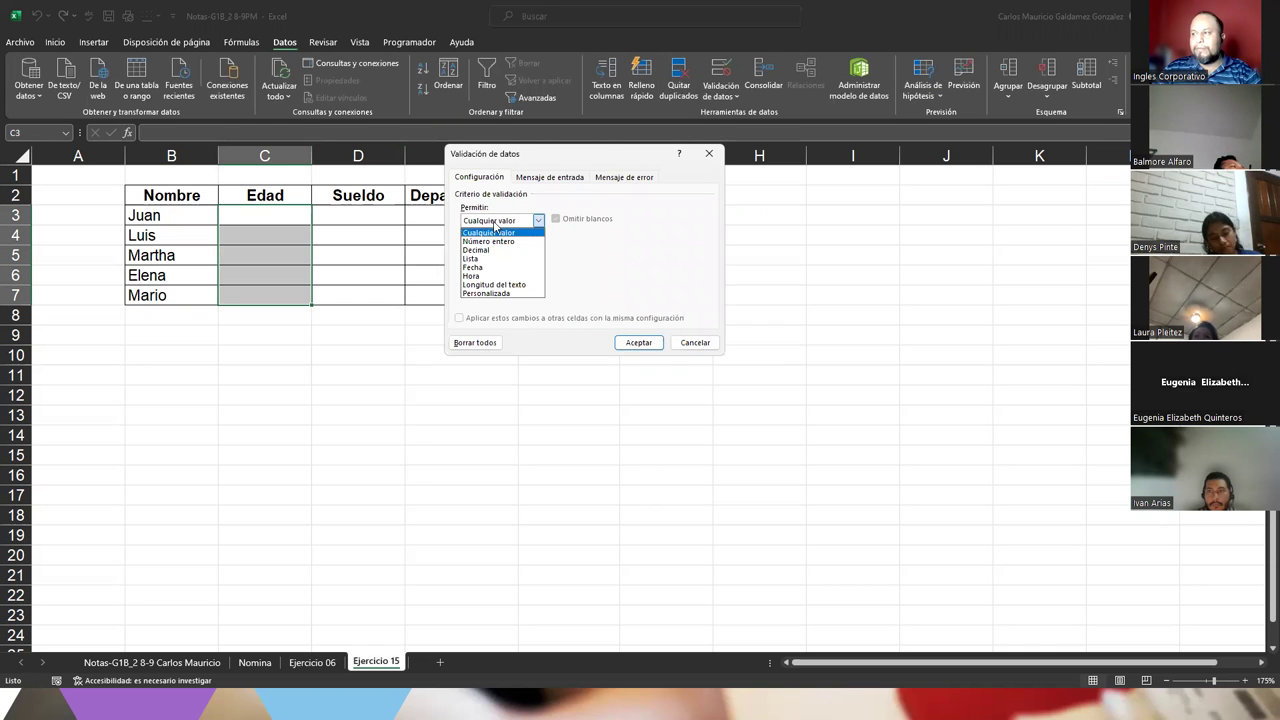
{"action": "left_click", "coordinate": [510, 242]}
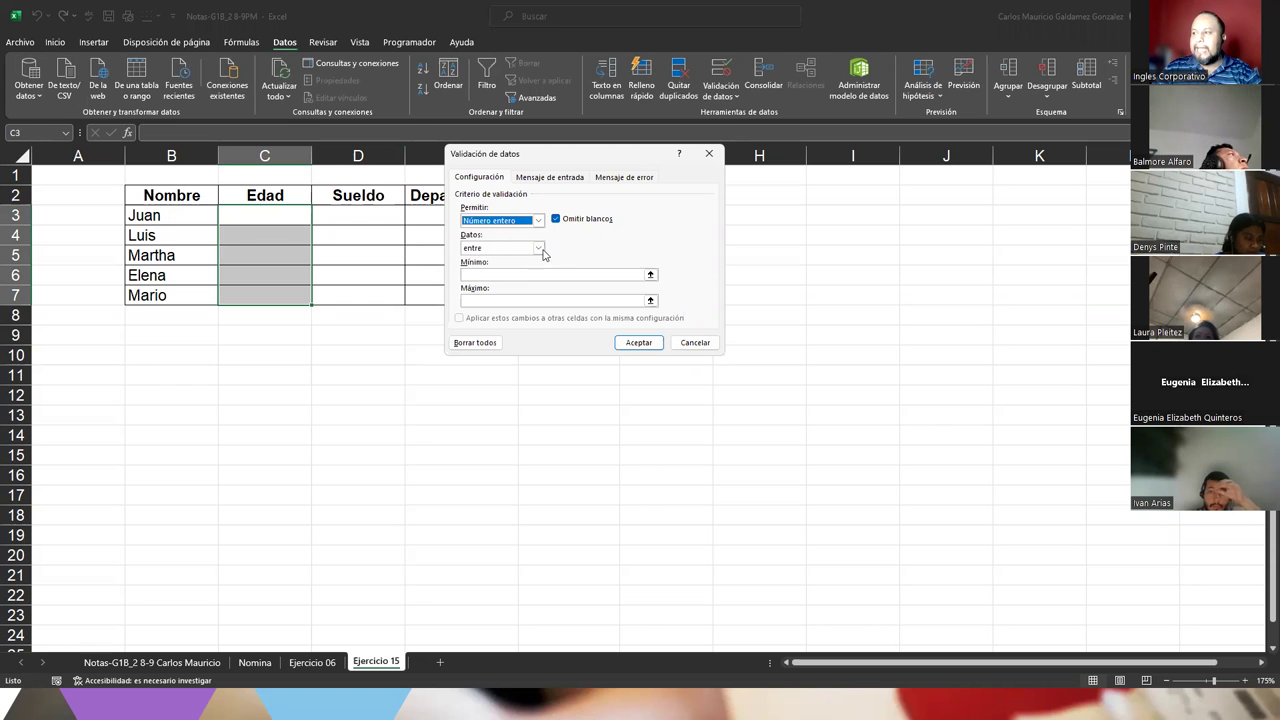
{"action": "left_click", "coordinate": [539, 249]}
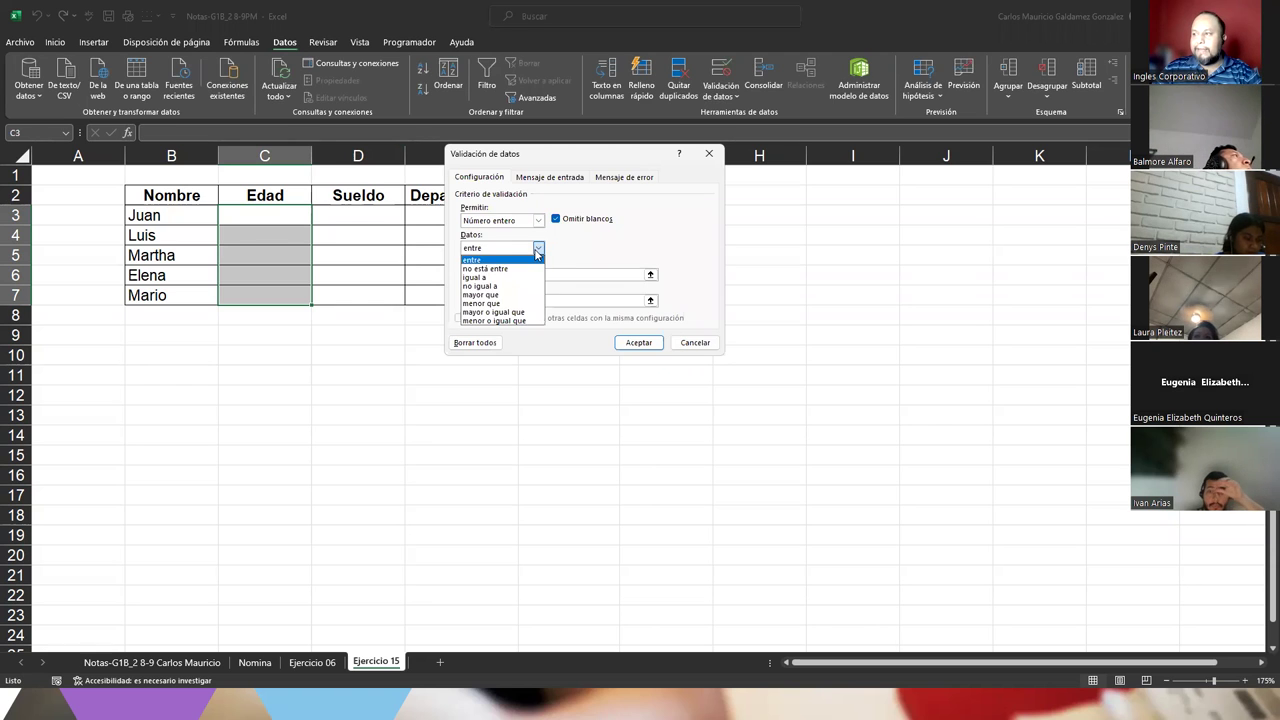
{"action": "left_click", "coordinate": [495, 313]}
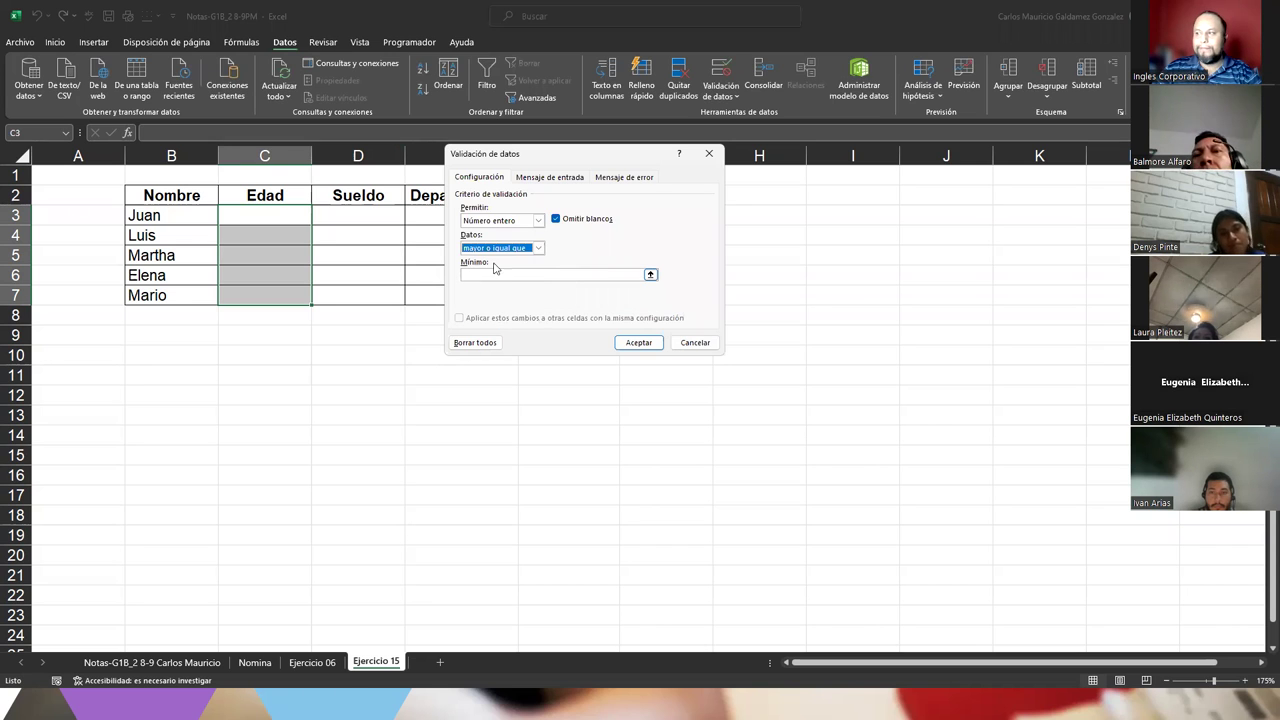
{"action": "left_click", "coordinate": [509, 276]}
{"action": "type", "text": "1"}
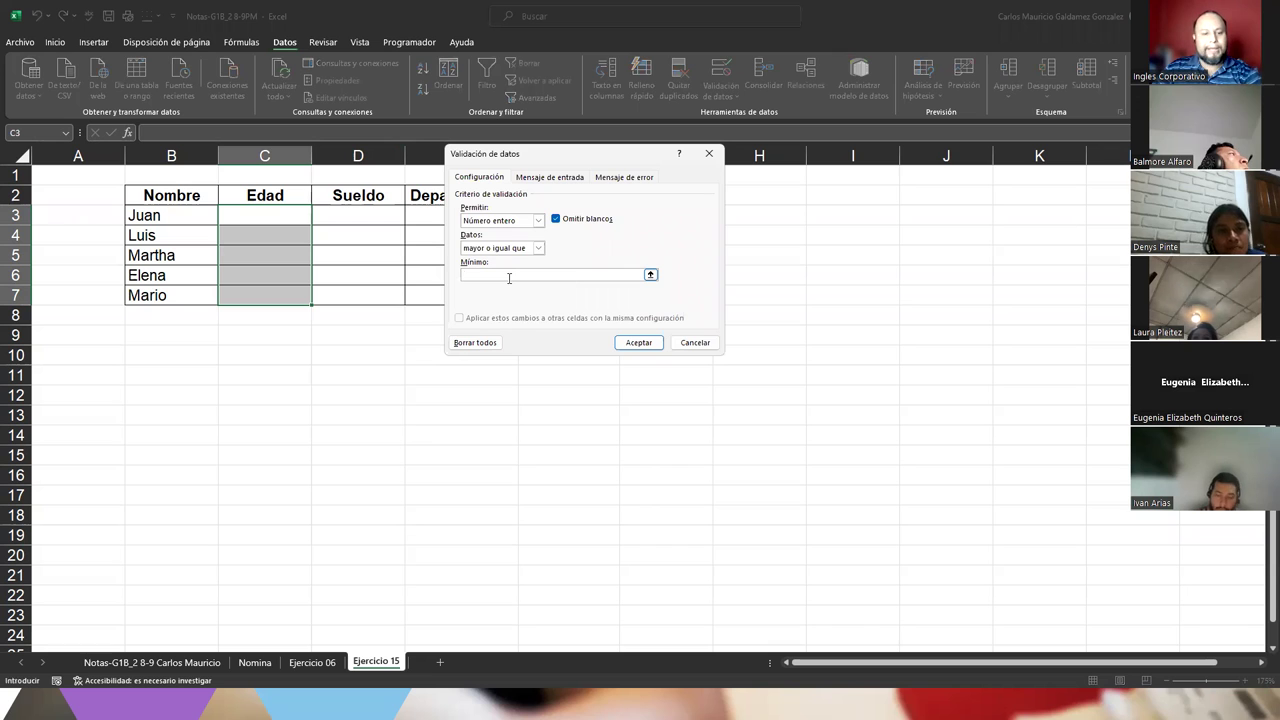
{"action": "type", "text": "8"}
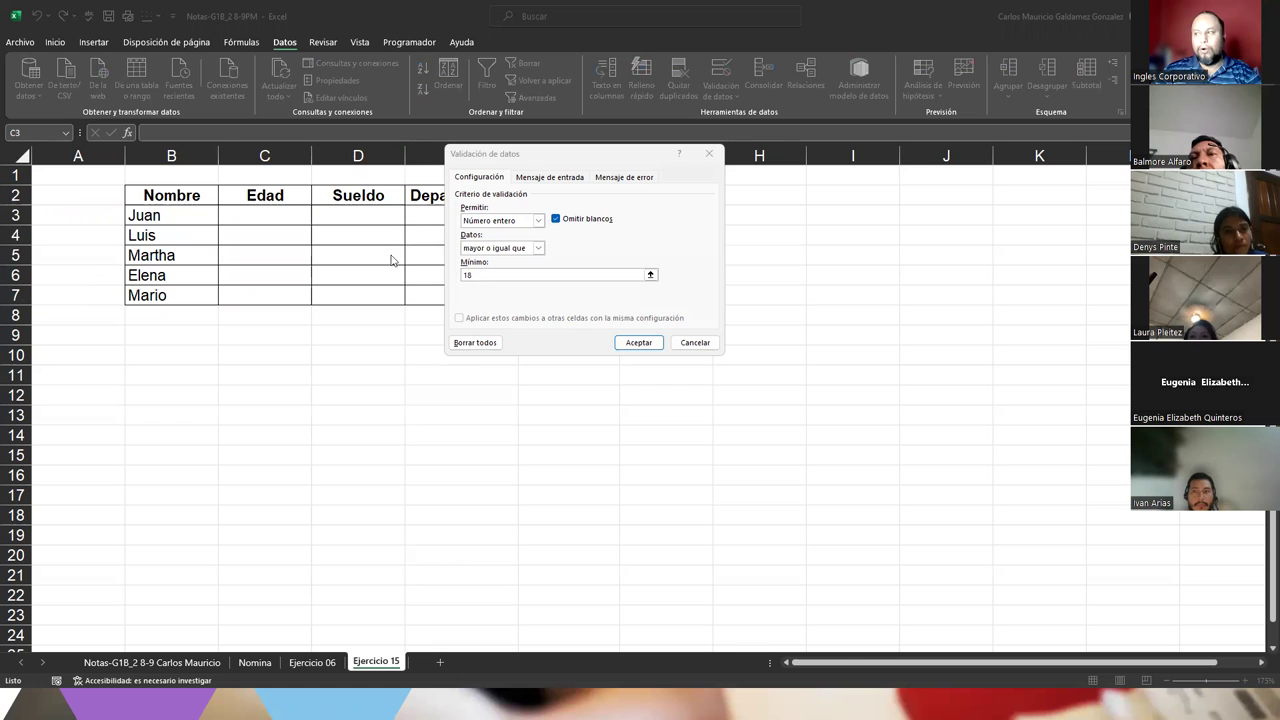
Try the entre criterion with a maximum of 40 in the age rule, and return it to mayor o igual que.
{"action": "left_click", "coordinate": [519, 252]}
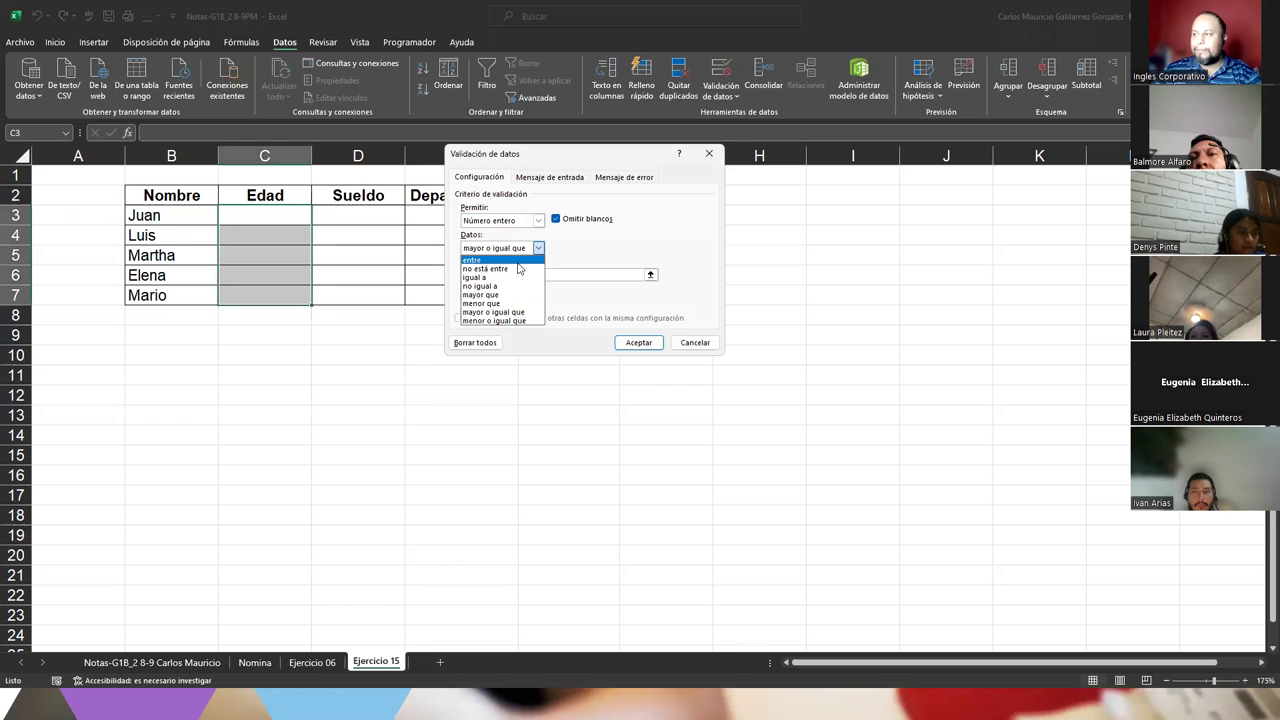
{"action": "left_click", "coordinate": [506, 262]}
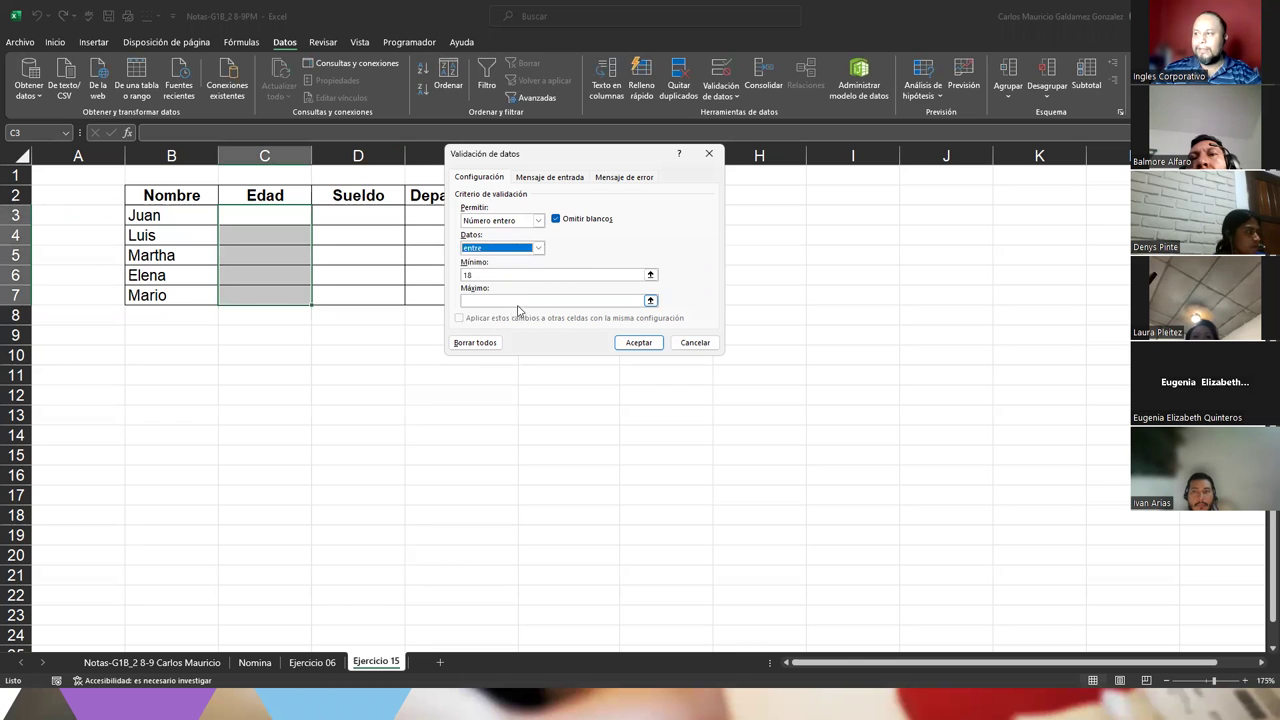
{"action": "left_click", "coordinate": [505, 299]}
{"action": "type", "text": "40"}
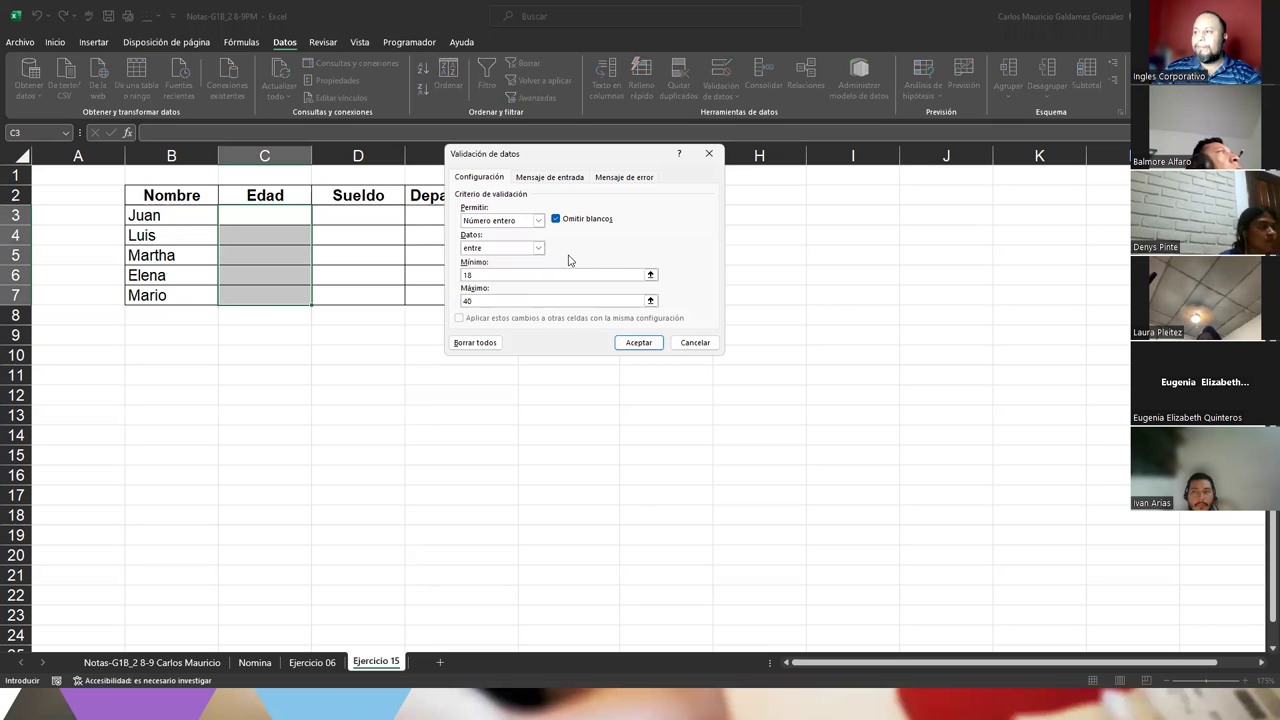
{"action": "left_click", "coordinate": [539, 248]}
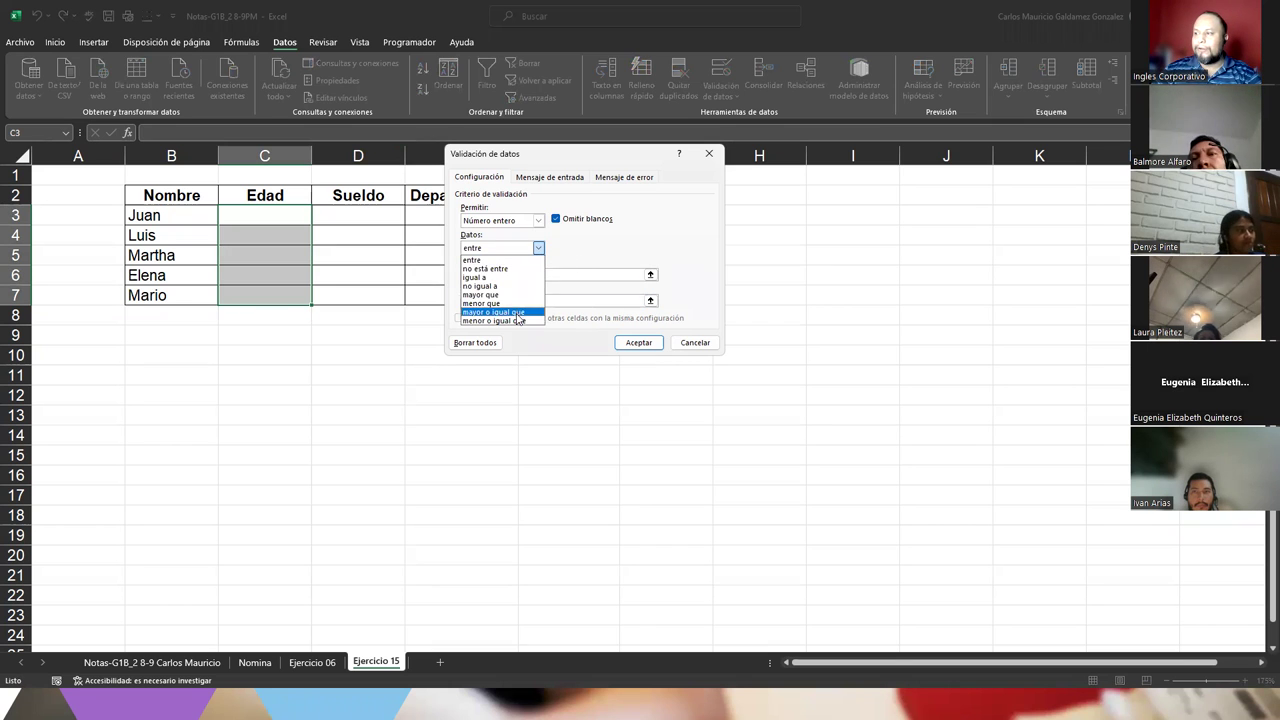
{"action": "left_click", "coordinate": [518, 313]}
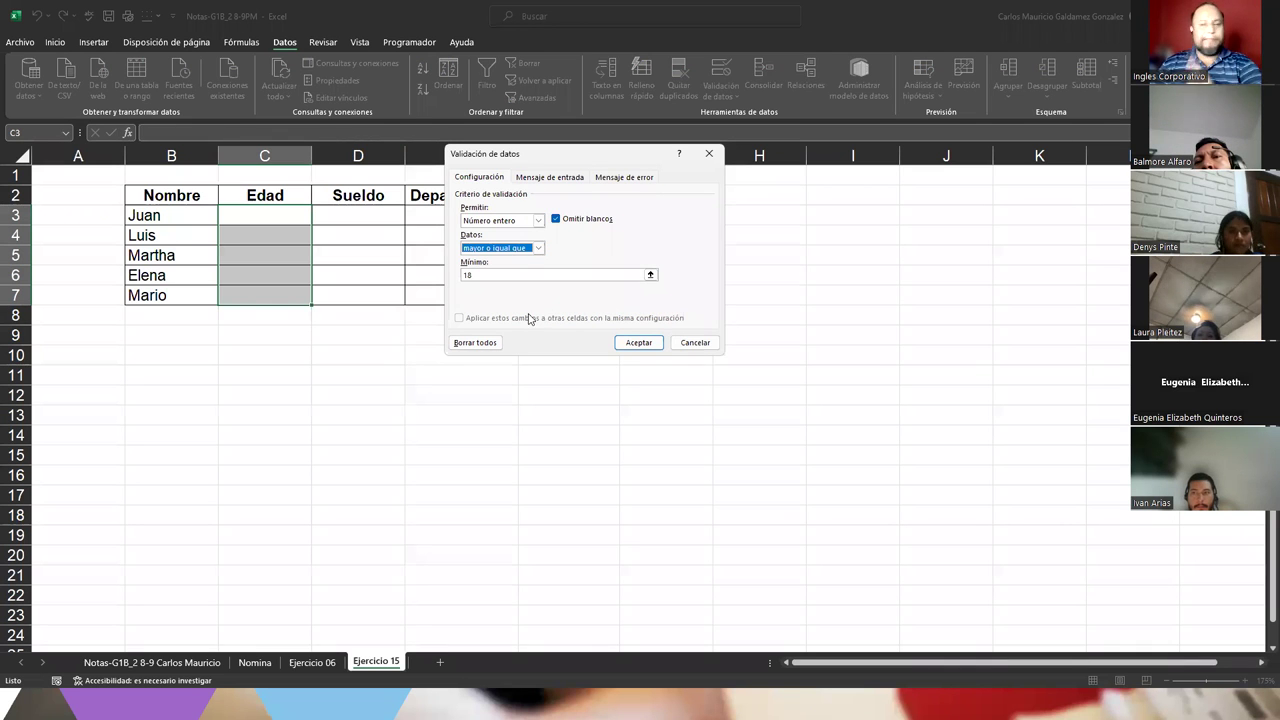
Set the title of the validation's input message to "Edad".
{"action": "left_click", "coordinate": [545, 178]}
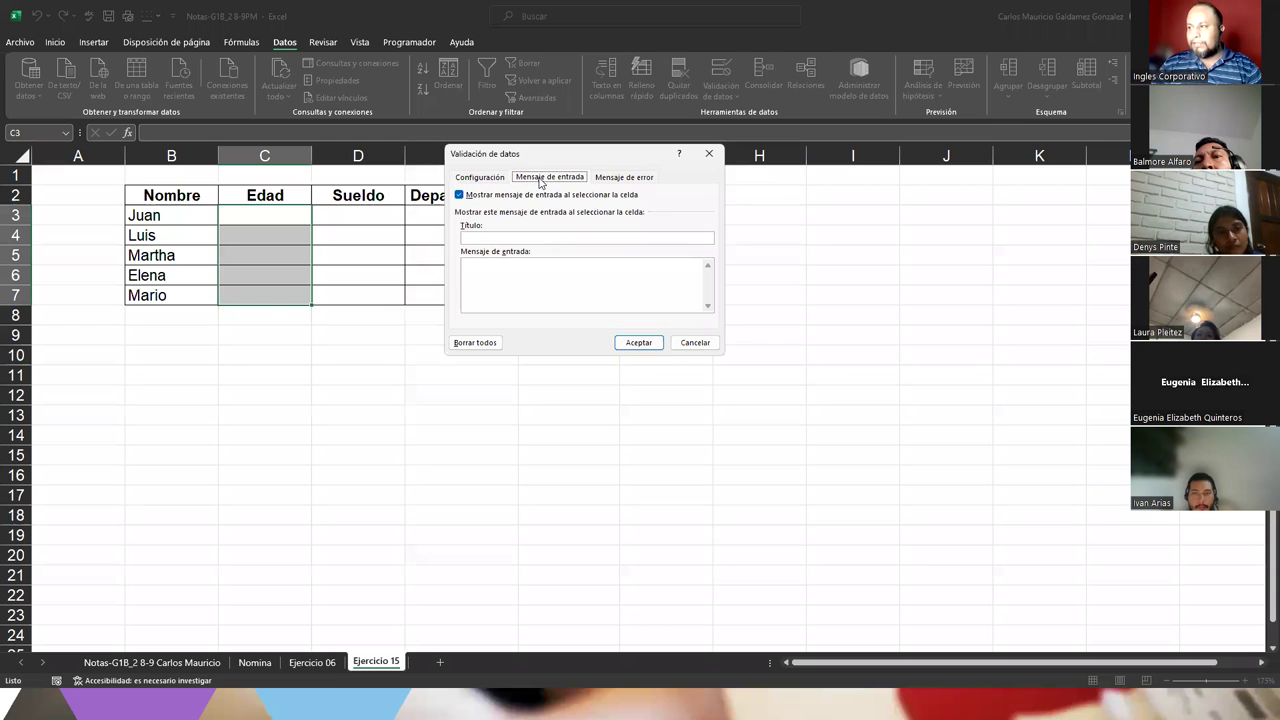
{"action": "left_click", "coordinate": [542, 237]}
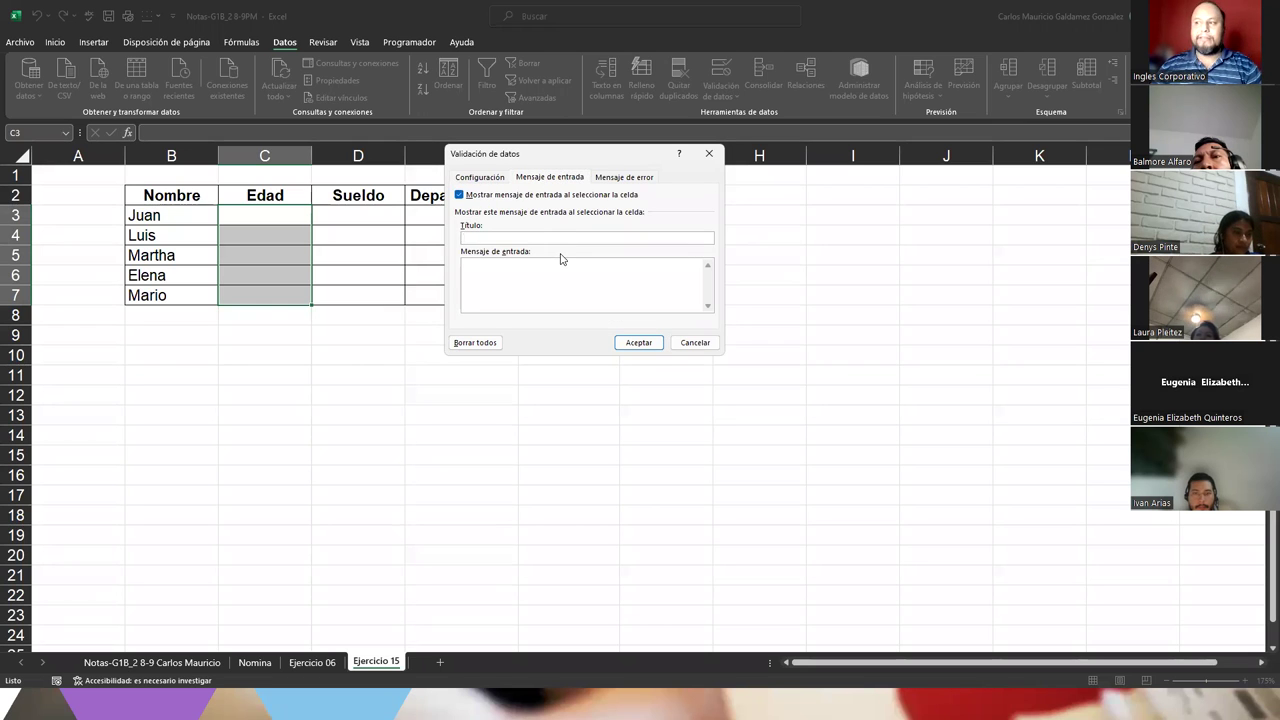
{"action": "type", "text": "Ing"}
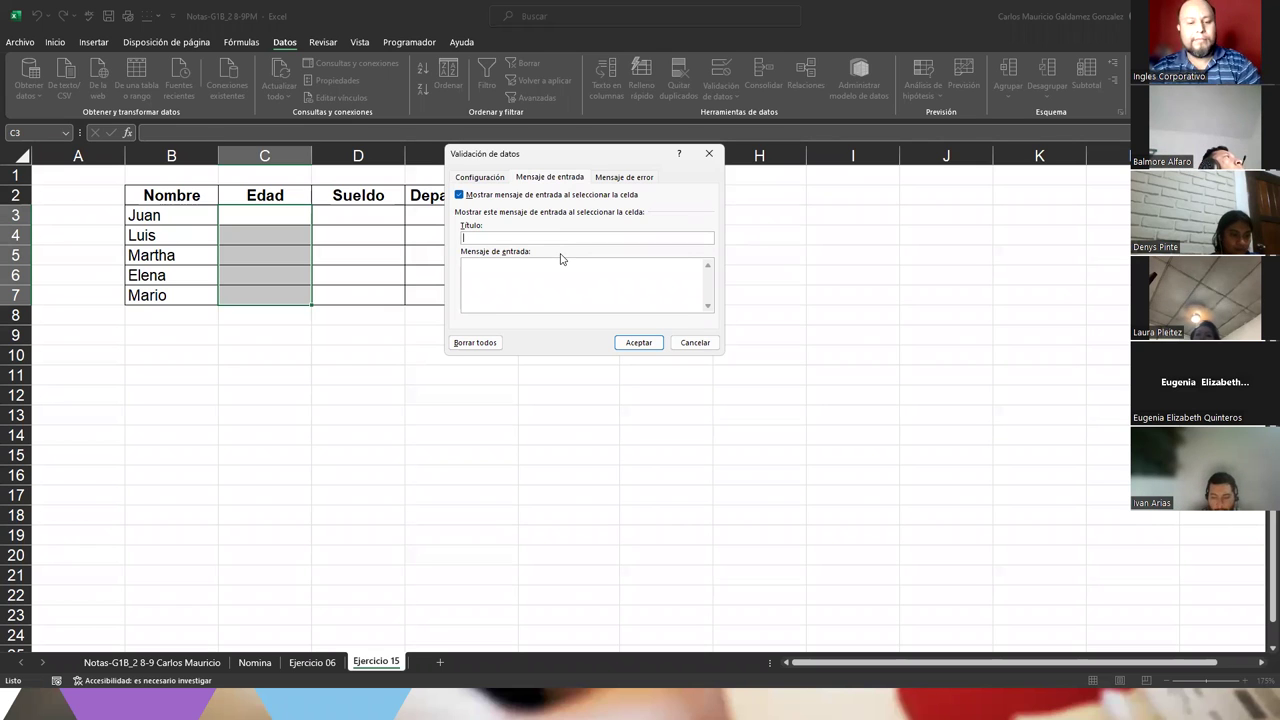
{"action": "type", "text": "rese "}
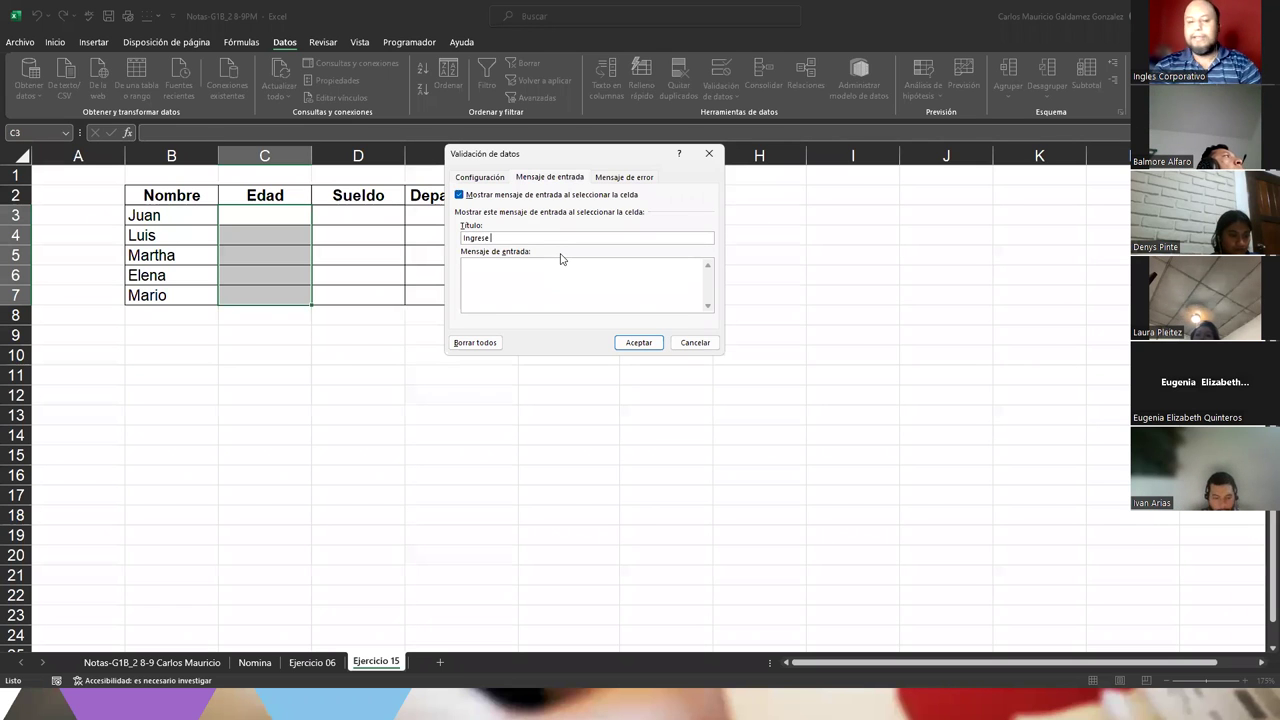
{"action": "type", "text": "la edad"}
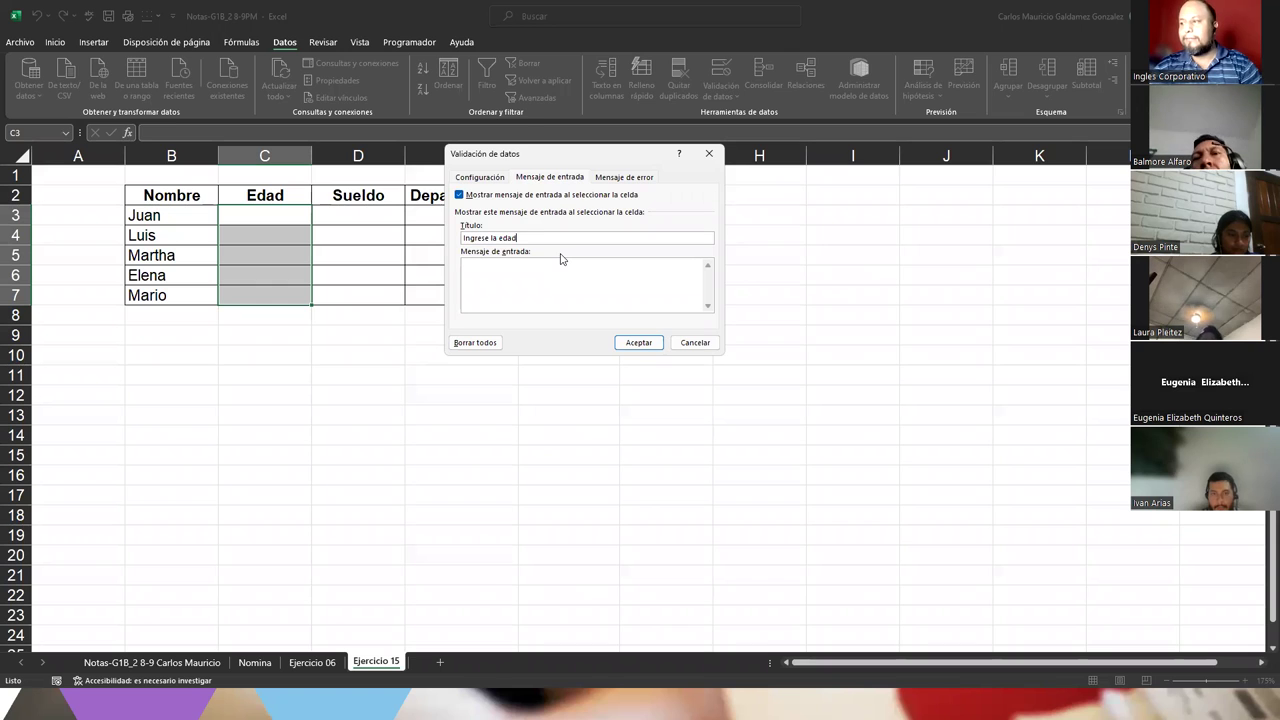
{"action": "type", "text": "!!!"}
{"action": "key", "text": "BackSpace"}
{"action": "key", "text": "BackSpace"}
{"action": "key", "text": "BackSpace"}
{"action": "key", "text": "BackSpace"}
{"action": "key", "text": "BackSpace"}
{"action": "key", "text": "BackSpace"}
{"action": "key", "text": "BackSpace"}
{"action": "key", "text": "BackSpace"}
{"action": "key", "text": "BackSpace"}
{"action": "key", "text": "BackSpace"}
{"action": "key", "text": "BackSpace"}
{"action": "key", "text": "BackSpace"}
{"action": "key", "text": "BackSpace"}
{"action": "key", "text": "BackSpace"}
{"action": "key", "text": "BackSpace"}
{"action": "key", "text": "BackSpace"}
{"action": "key", "text": "BackSpace"}
{"action": "key", "text": "BackSpace"}
{"action": "type", "text": "Edad"}
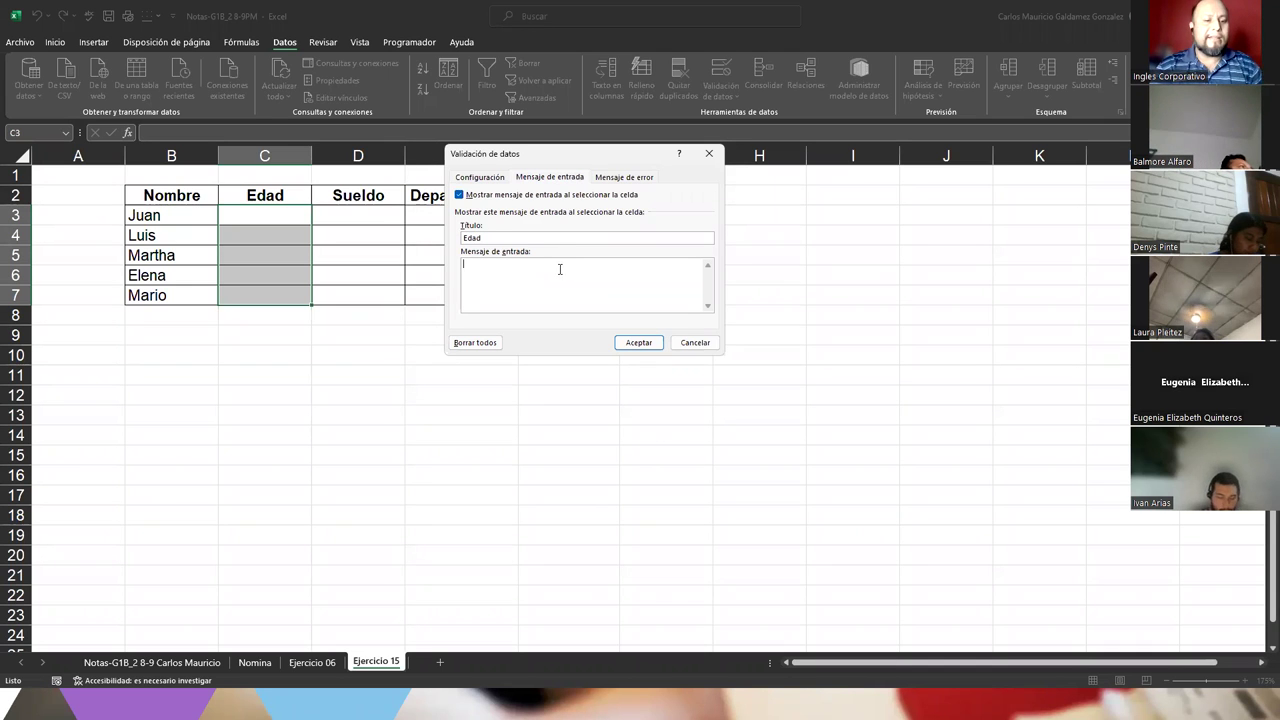
Enter "Favor ingrese una edad igual o superior a 18 años." as the validation's input message text.
{"action": "type", "text": "Fa"}
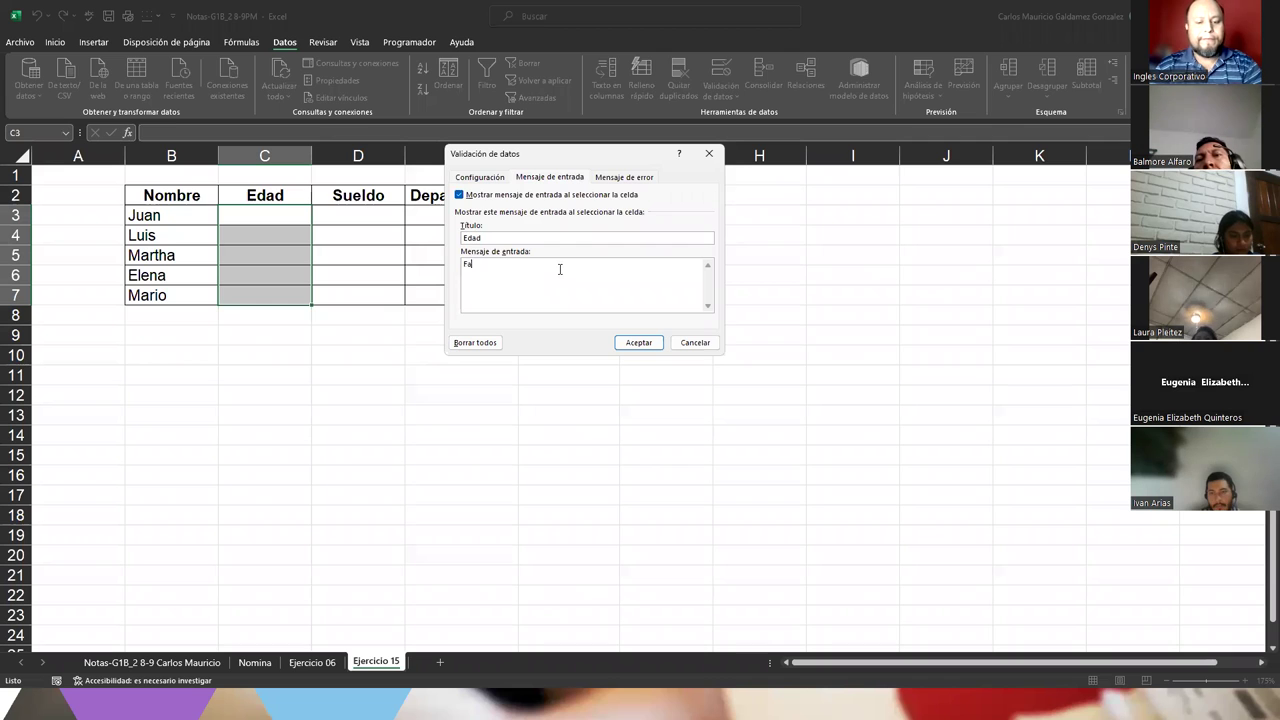
{"action": "type", "text": "vor ingrese una eva"}
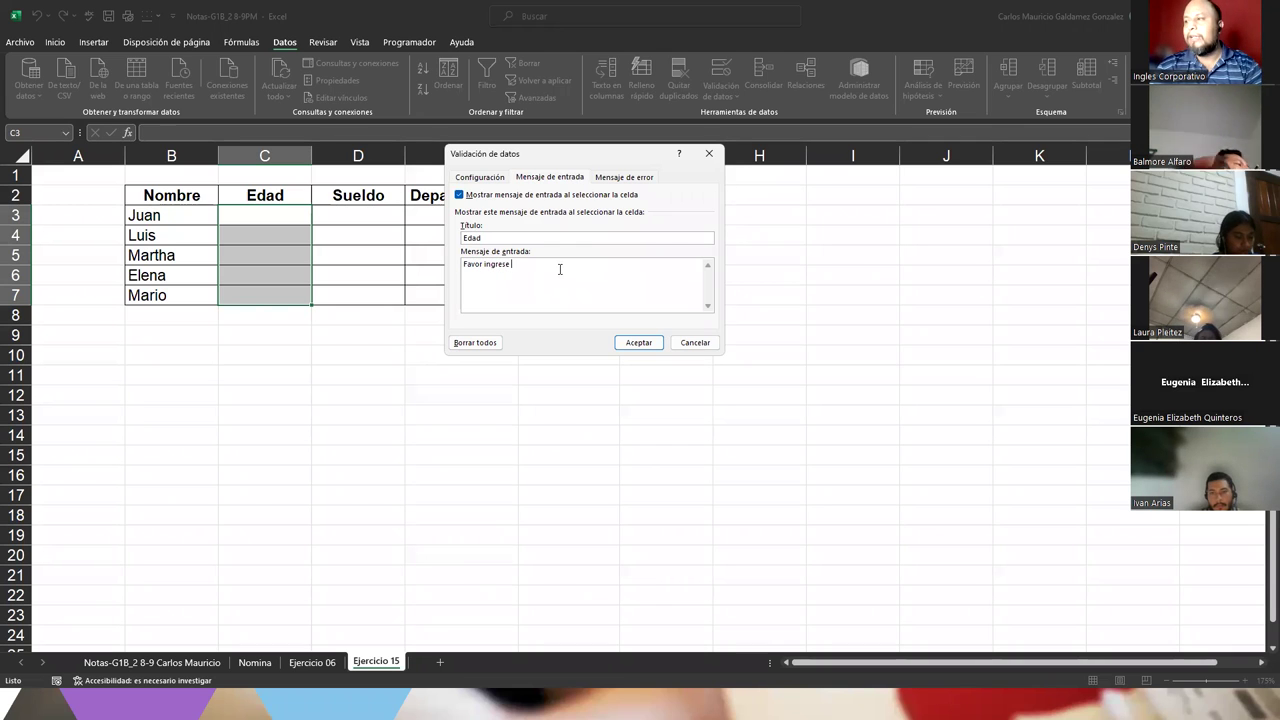
{"action": "key", "text": "BackSpace"}
{"action": "key", "text": "BackSpace"}
{"action": "type", "text": "da"}
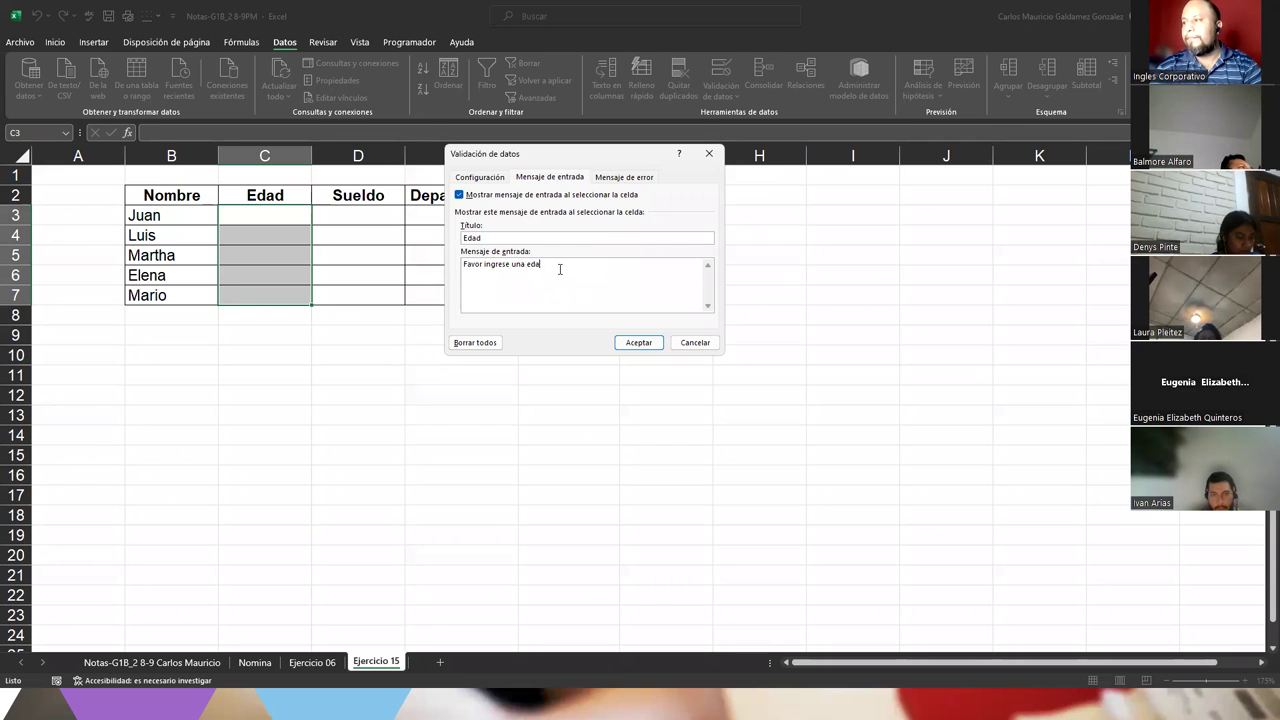
{"action": "type", "text": "d igual o "}
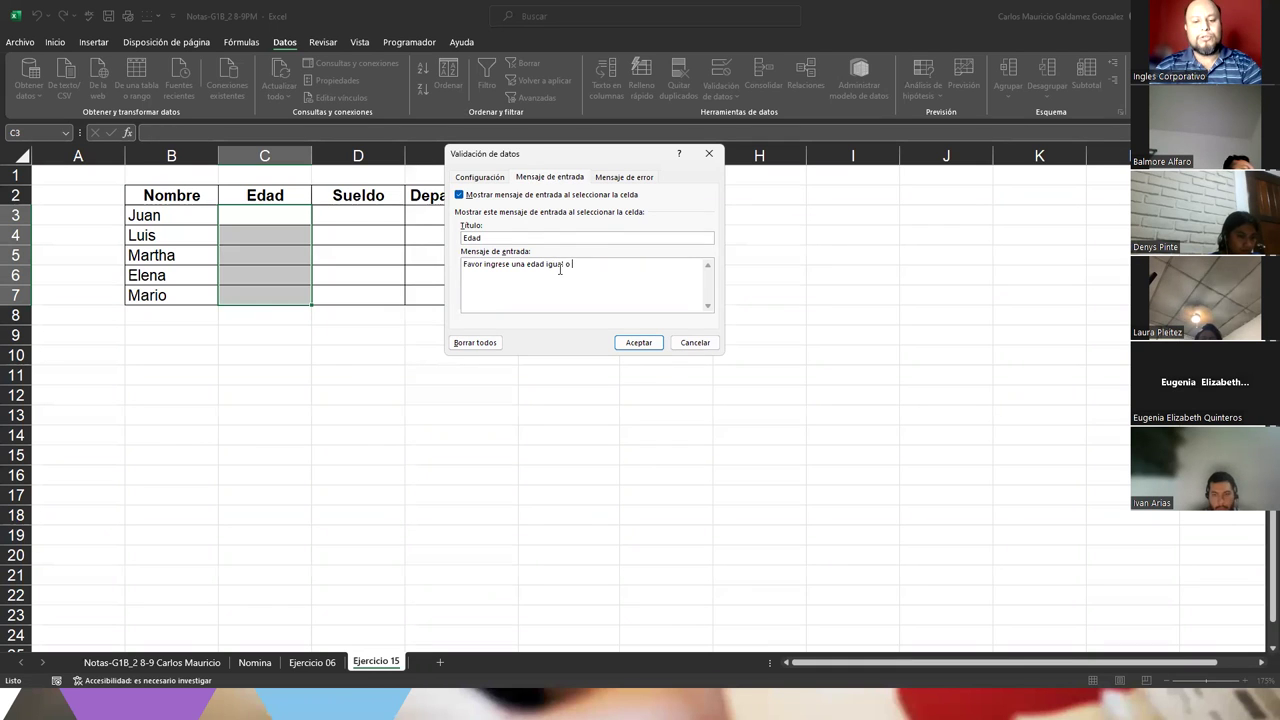
{"action": "type", "text": "superior a 18 años."}
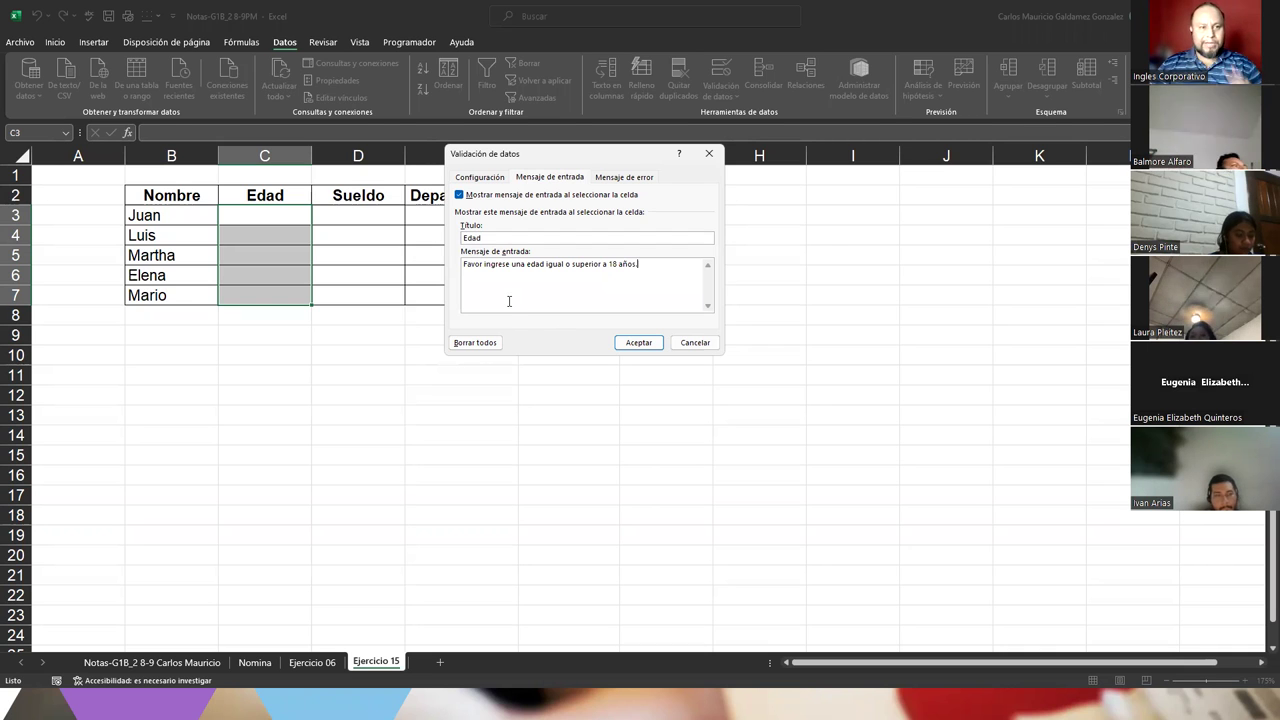
Set the age validation's error alert to the Información style with the title "Error!!!".
{"action": "left_click", "coordinate": [631, 180]}
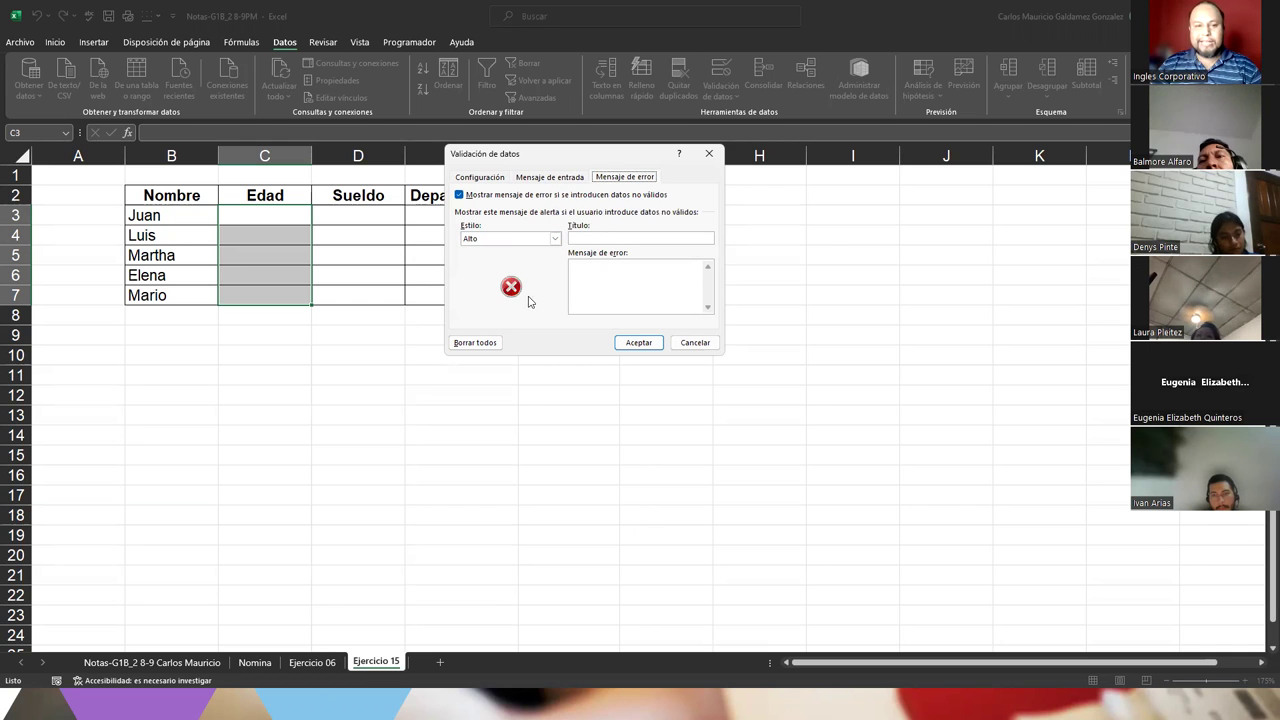
{"action": "left_click", "coordinate": [554, 239]}
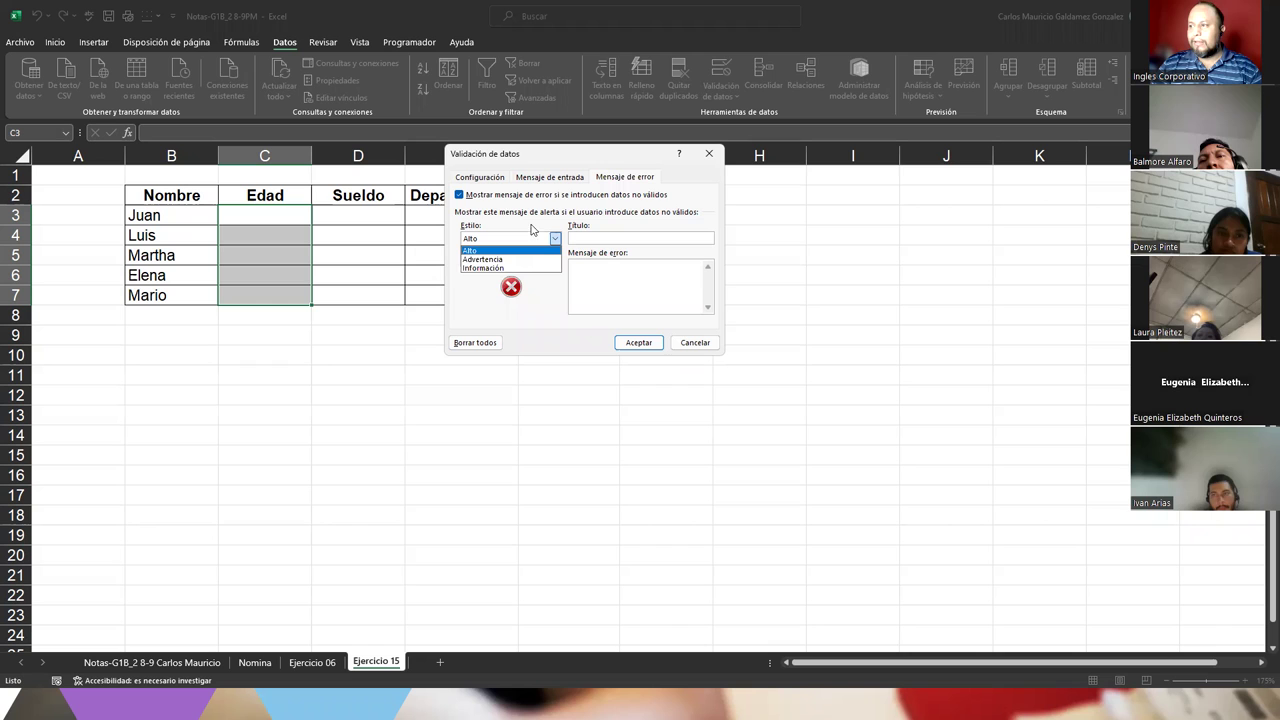
{"action": "left_click", "coordinate": [478, 252]}
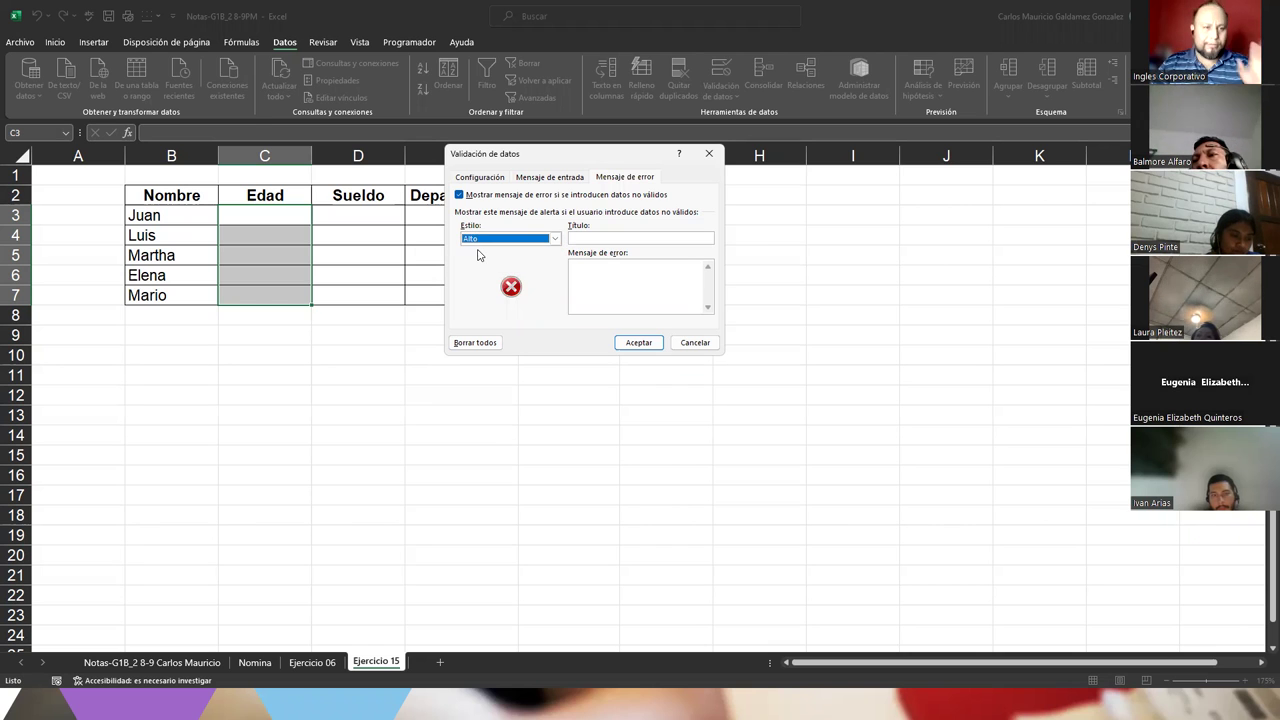
{"action": "left_click", "coordinate": [480, 240]}
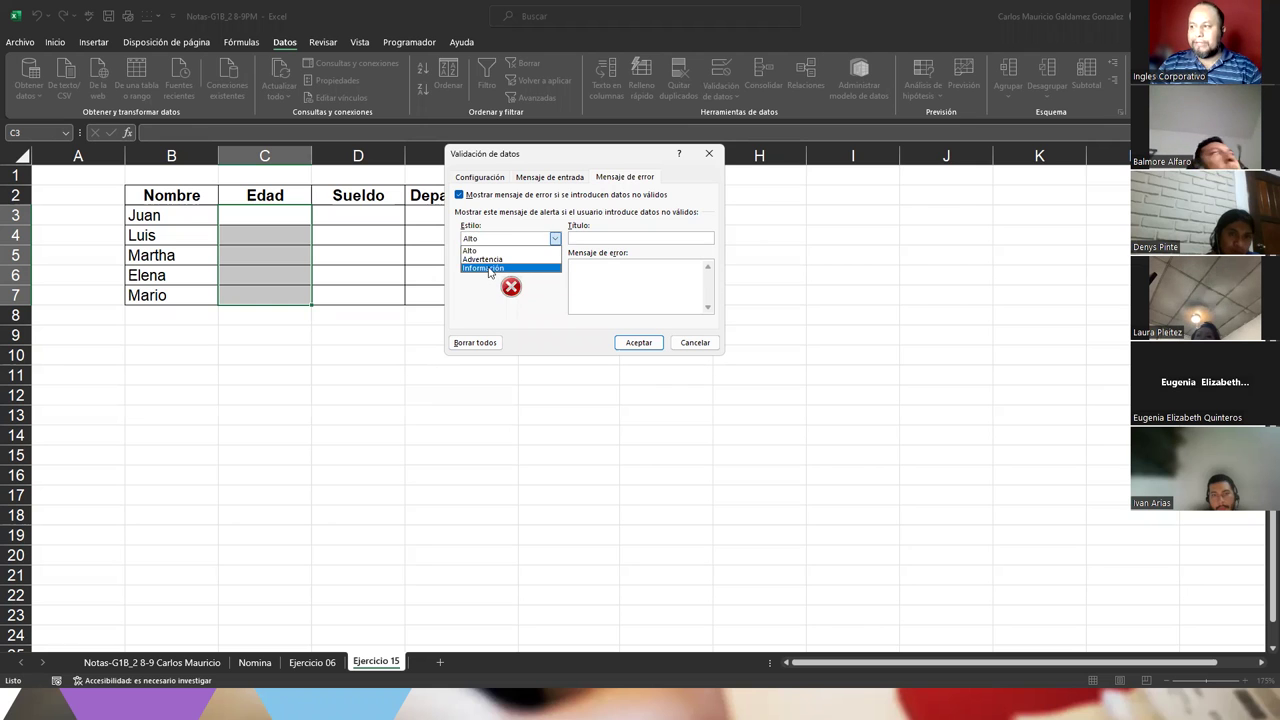
{"action": "left_click", "coordinate": [490, 269]}
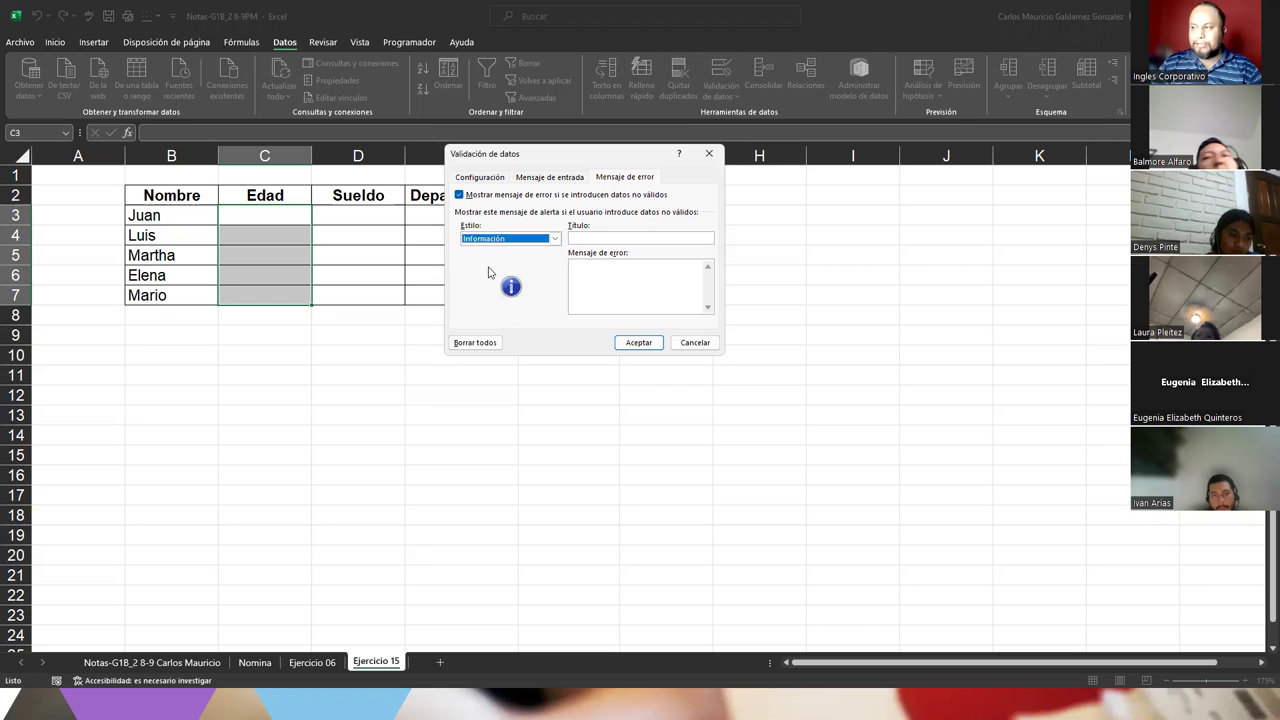
{"action": "left_click", "coordinate": [607, 240]}
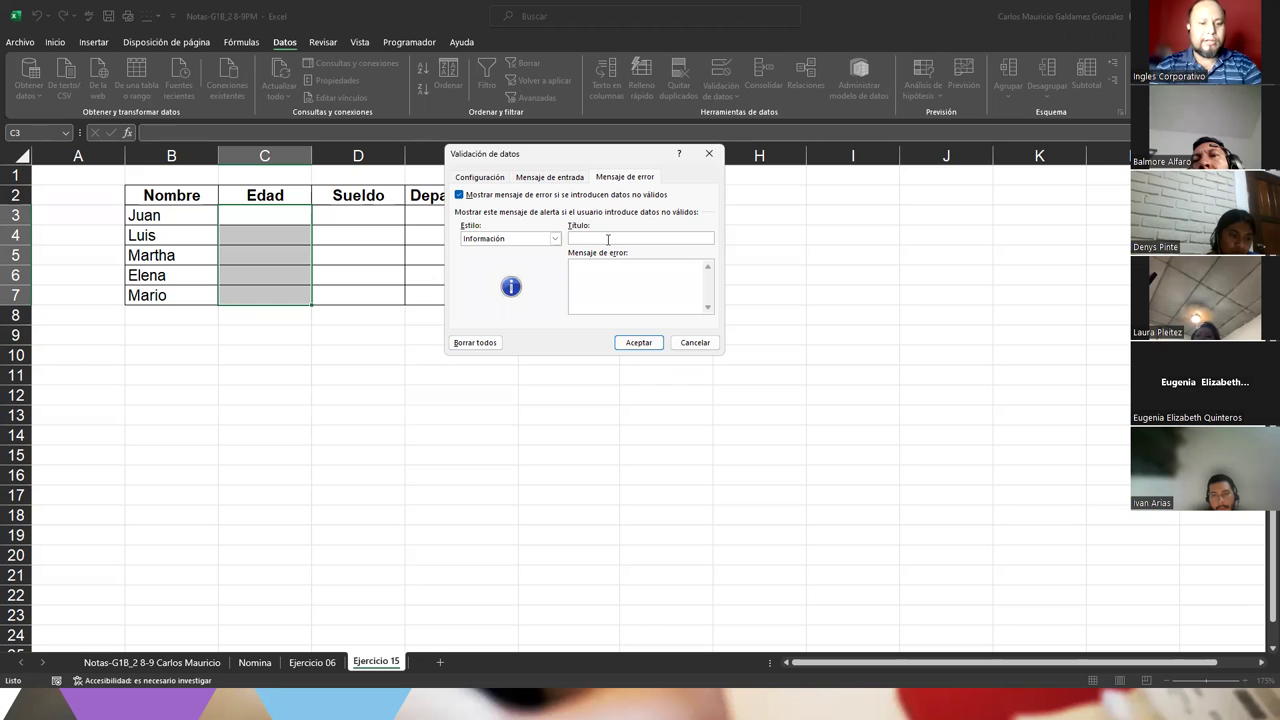
{"action": "type", "text": "E"}
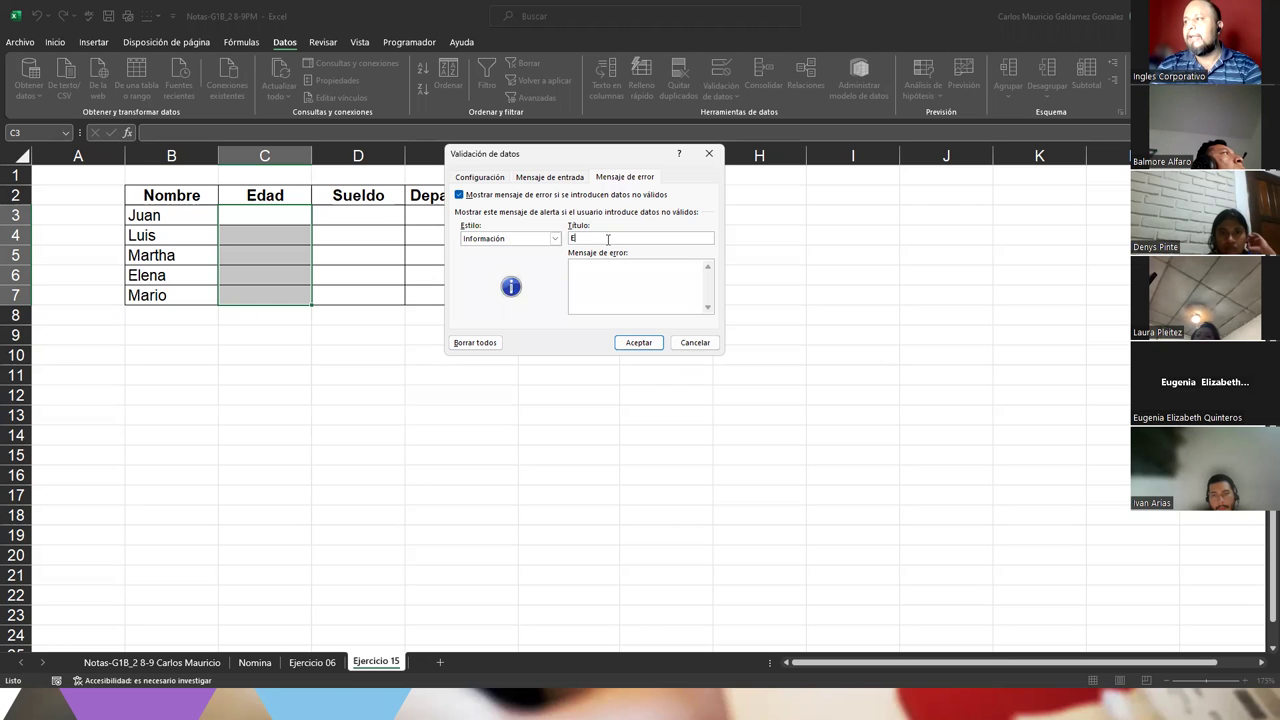
{"action": "type", "text": "rror!!!"}
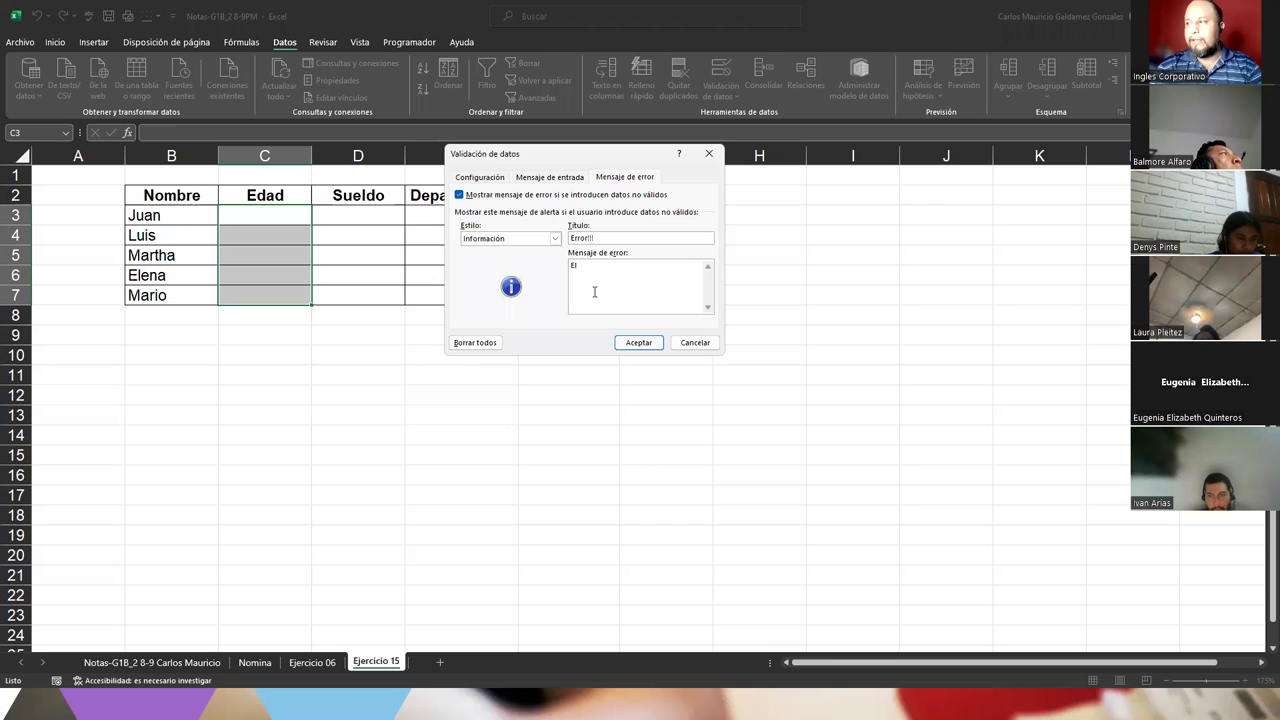
Enter "La edad ingresada o no es valida o es un tipo de dato incorrecto." as the error message and apply the validation.
{"action": "type", "text": "nu"}
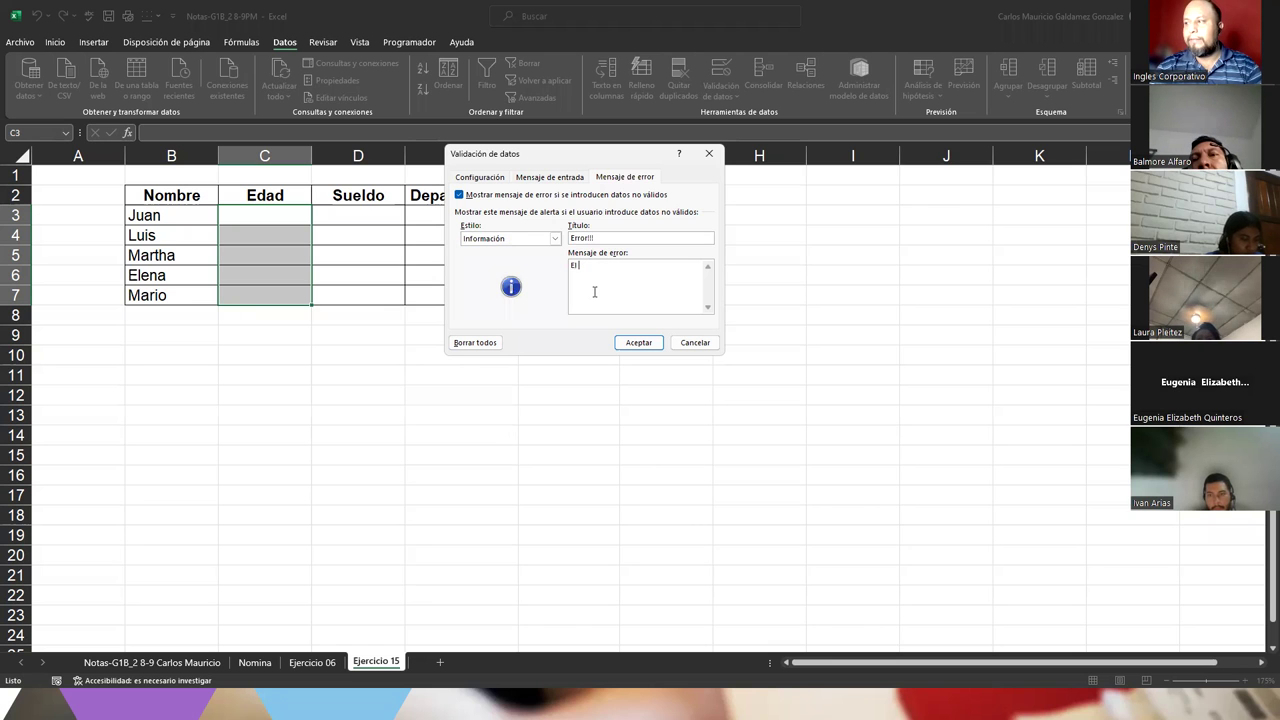
{"action": "type", "text": "La edad ingresada"}
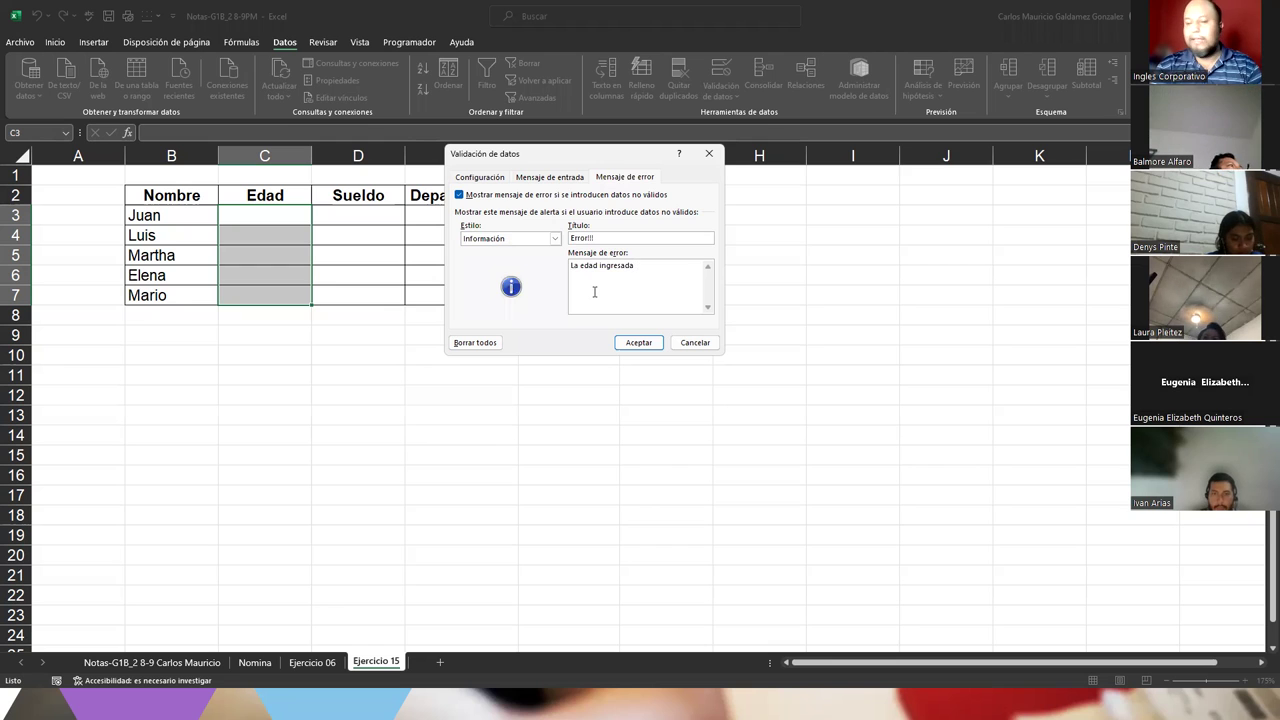
{"action": "type", "text": " o n"}
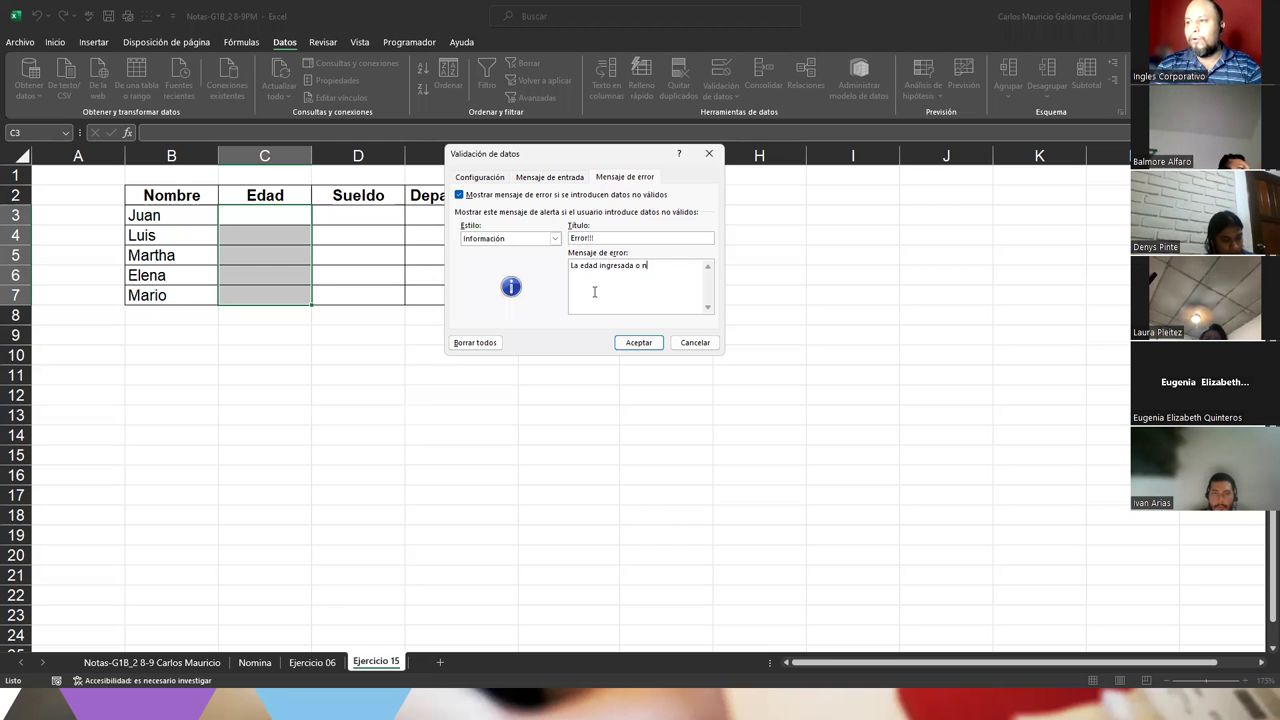
{"action": "type", "text": "o es valida"}
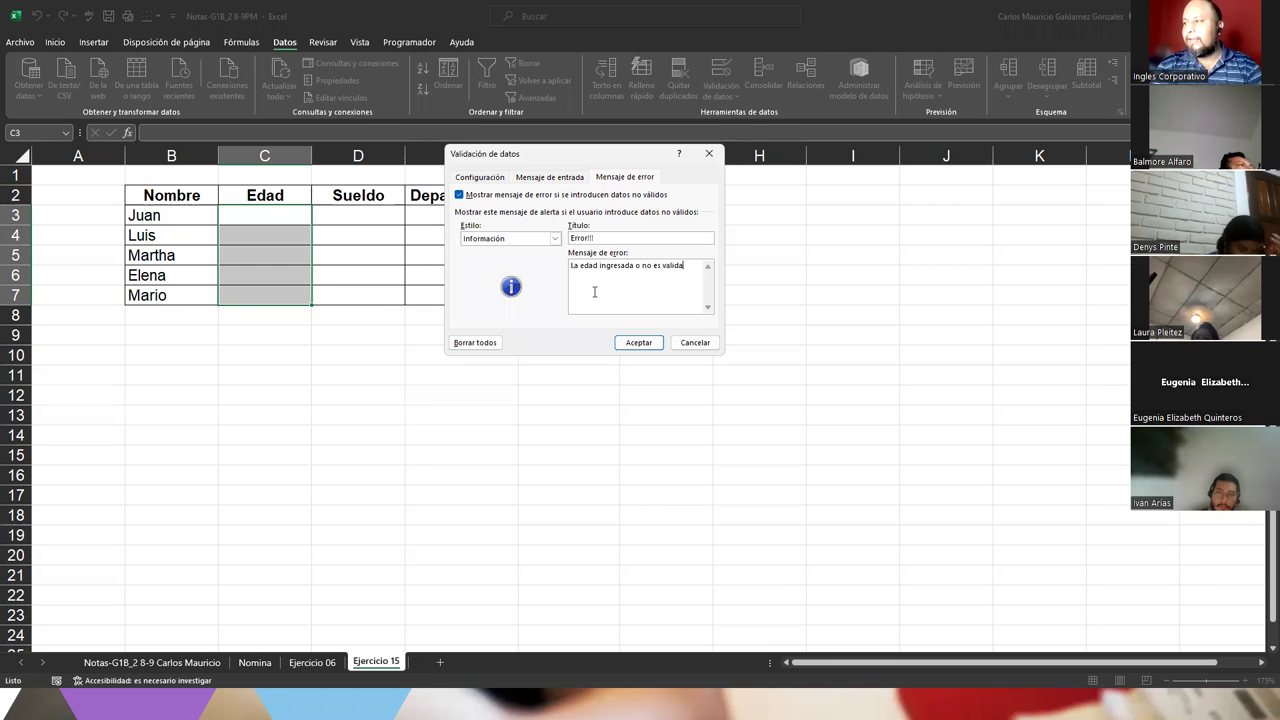
{"action": "type", "text": " o es un "}
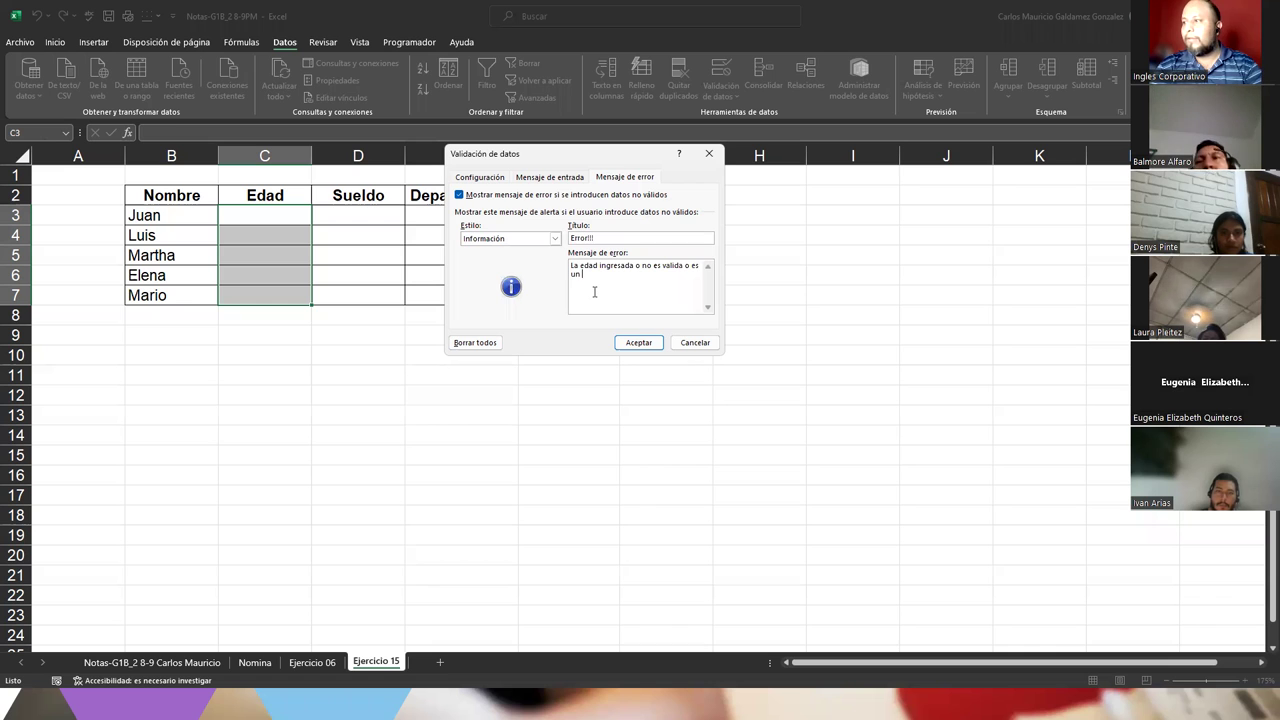
{"action": "type", "text": "tipo de da"}
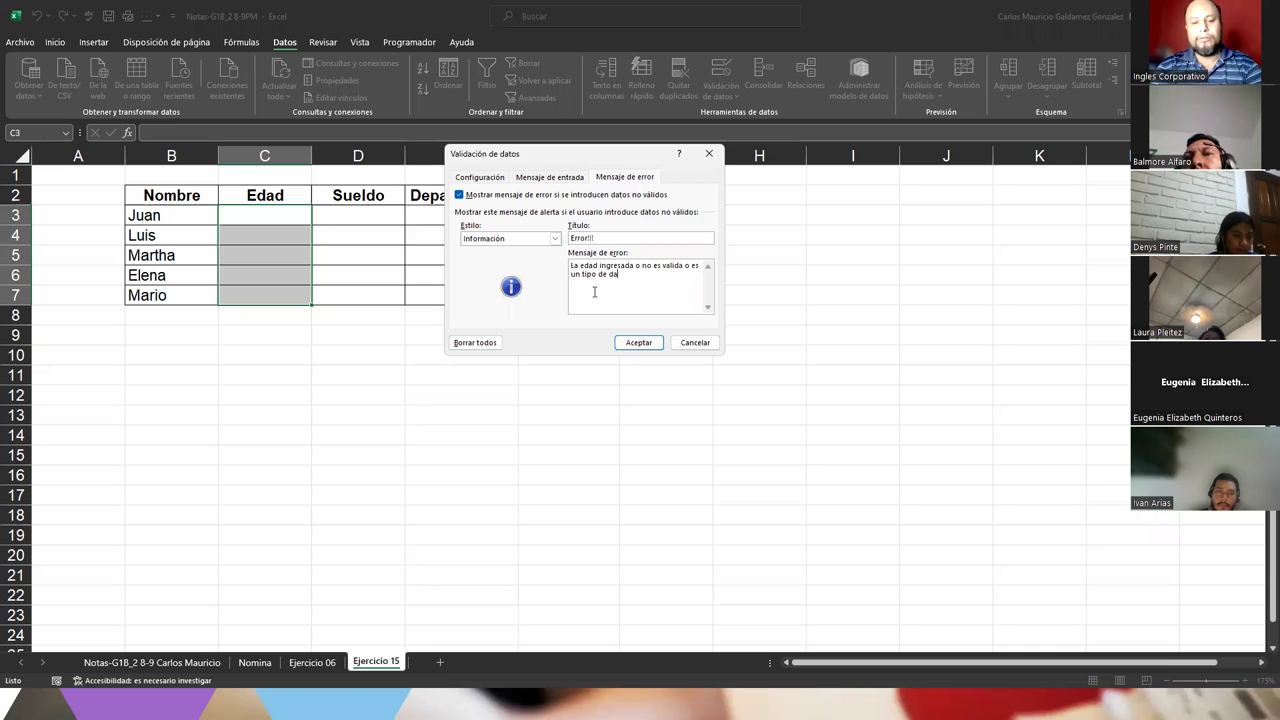
{"action": "type", "text": "to incorrecto."}
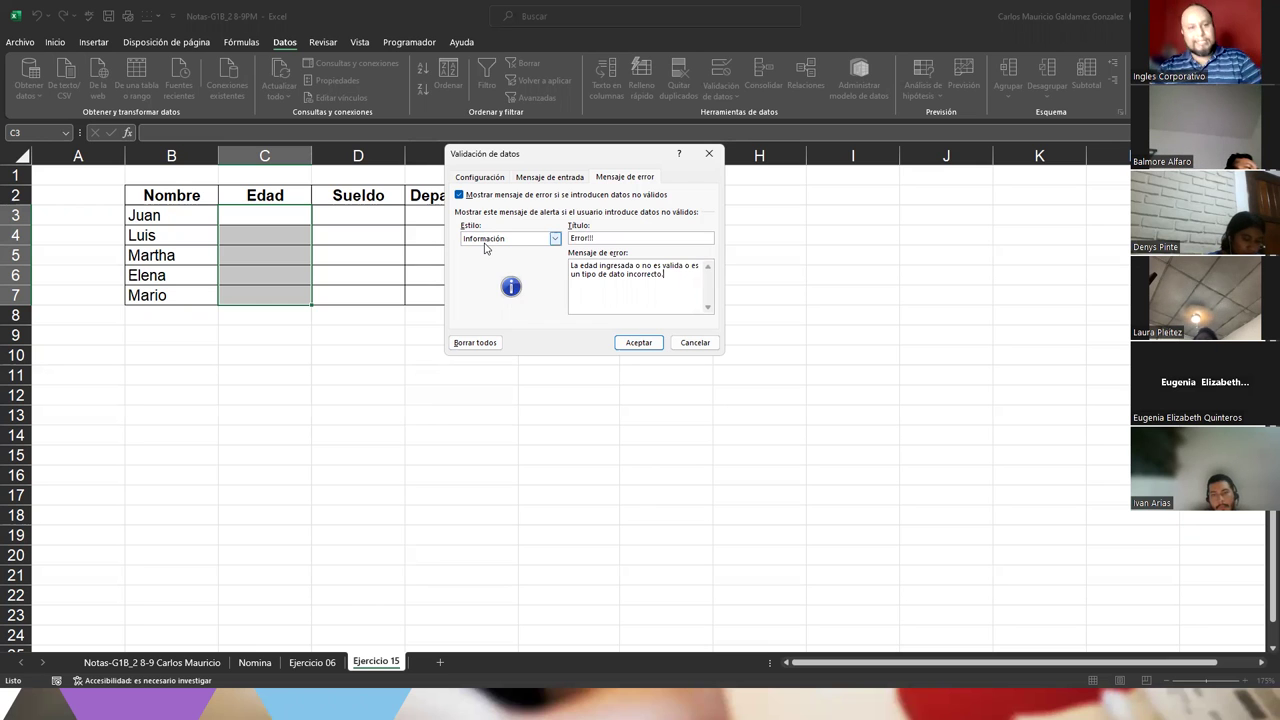
{"action": "left_click", "coordinate": [638, 342]}
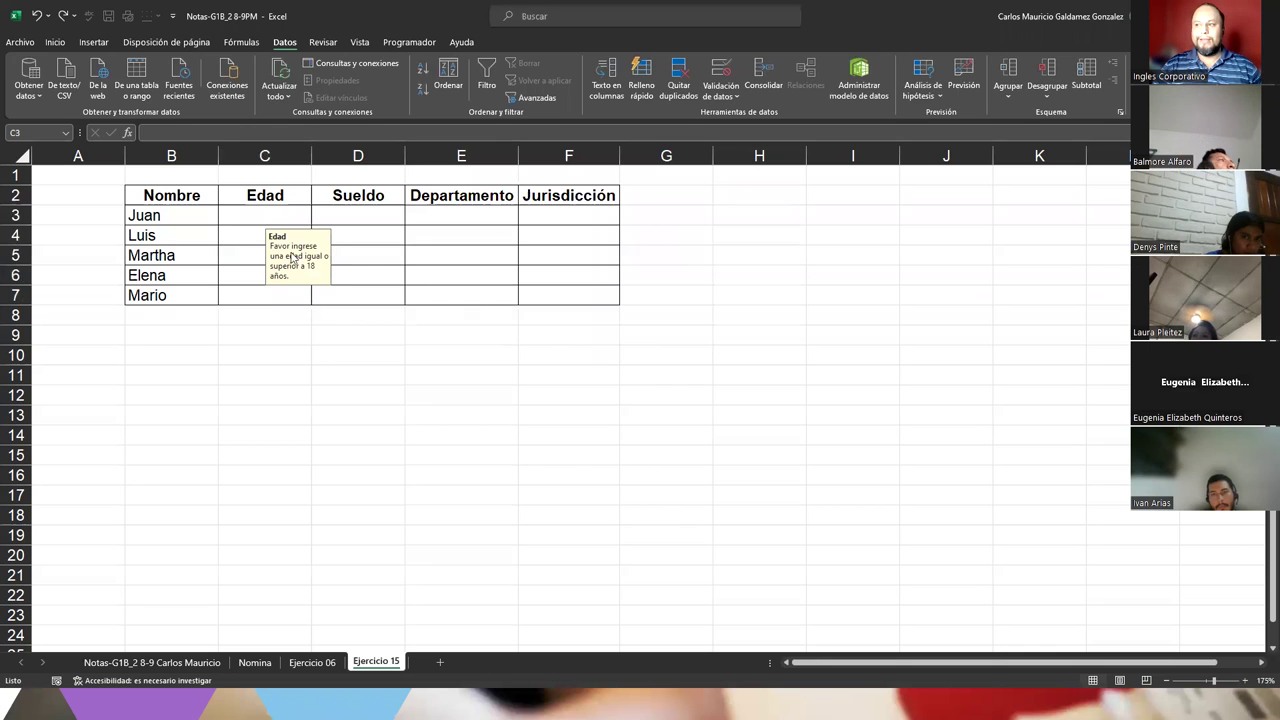
Check the input message on the individual Edad cells between C3 and C7 and on a cell outside the table.
{"action": "left_click", "coordinate": [243, 220]}
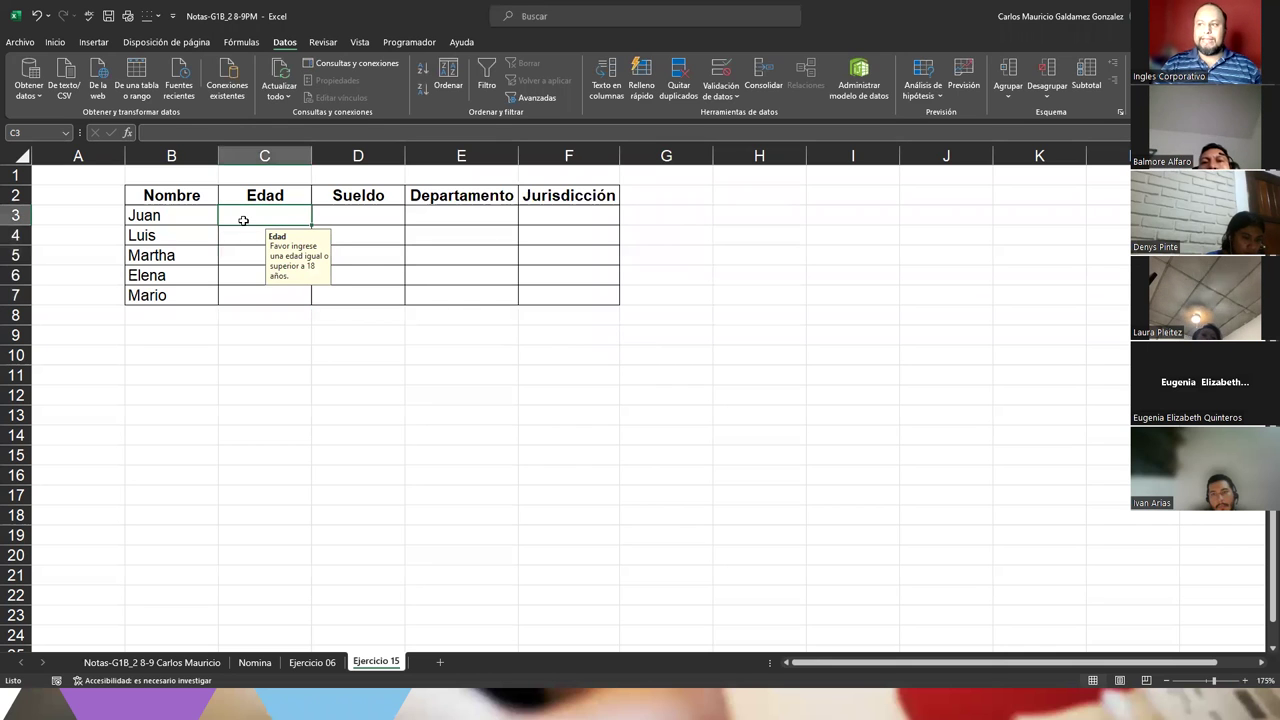
{"action": "left_click", "coordinate": [370, 394]}
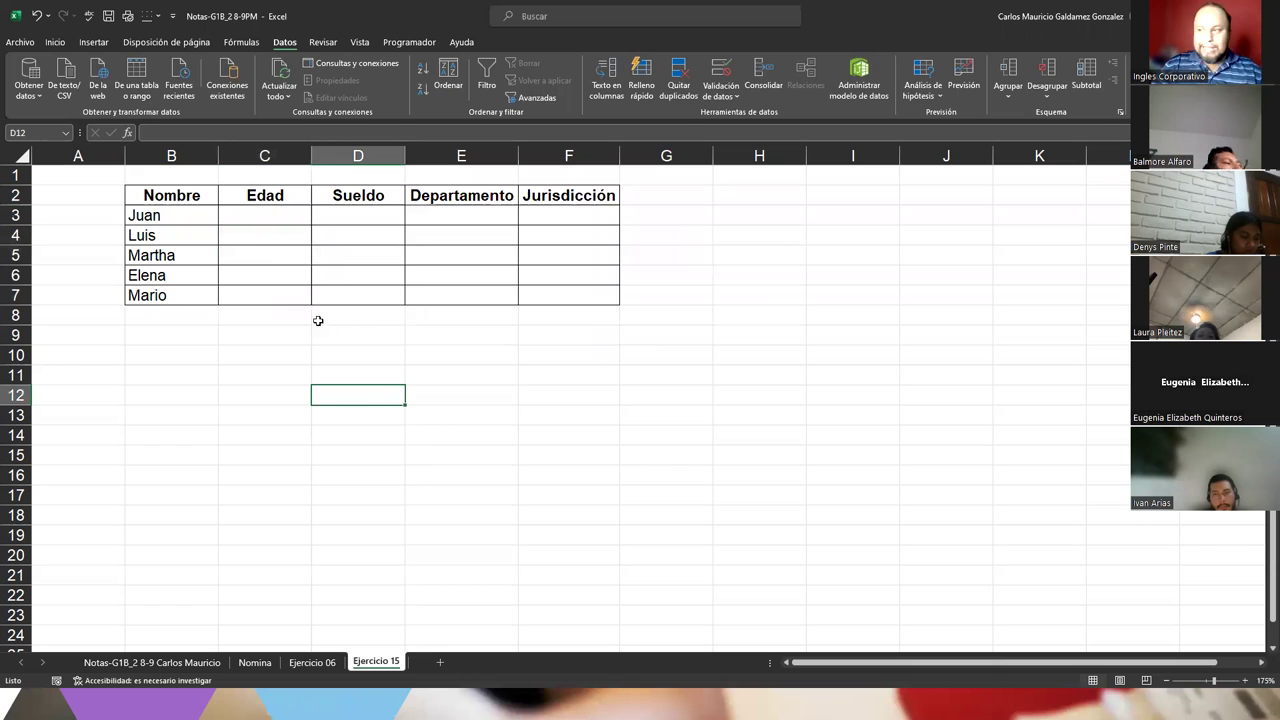
{"action": "left_click", "coordinate": [272, 260]}
{"action": "left_click", "coordinate": [240, 235]}
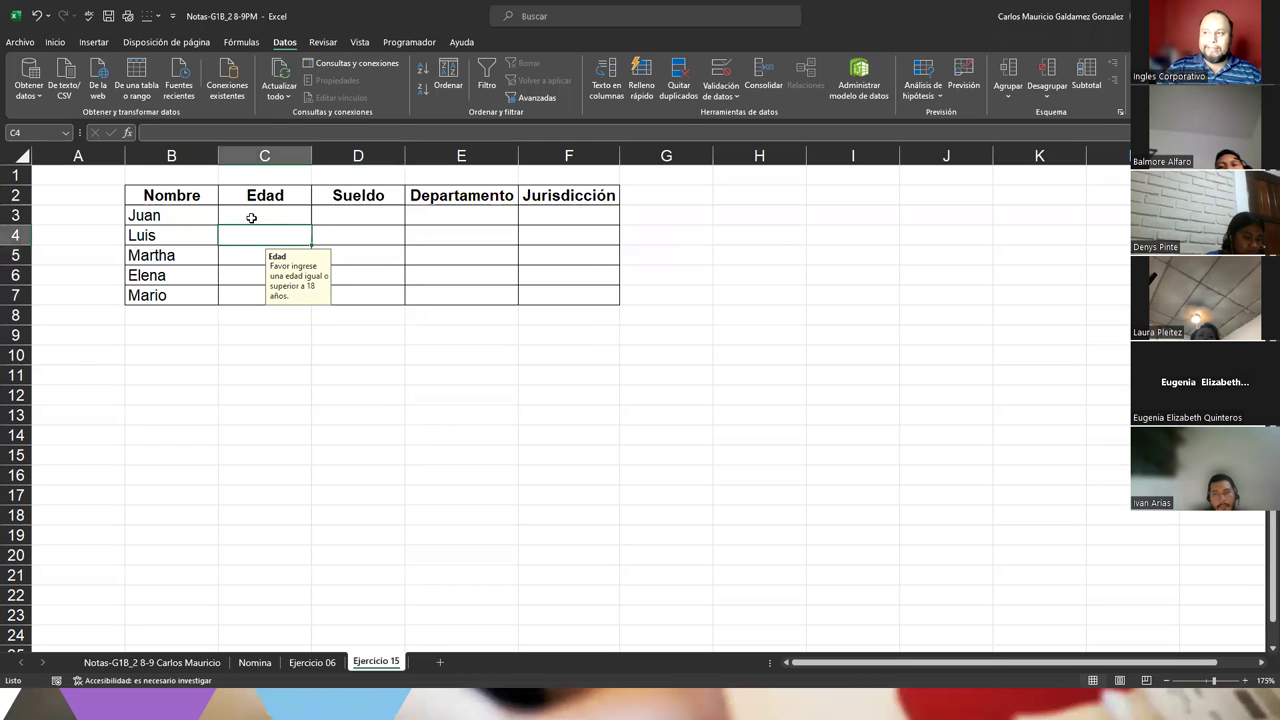
{"action": "left_click", "coordinate": [250, 217]}
{"action": "left_click", "coordinate": [243, 292]}
{"action": "left_click", "coordinate": [245, 222]}
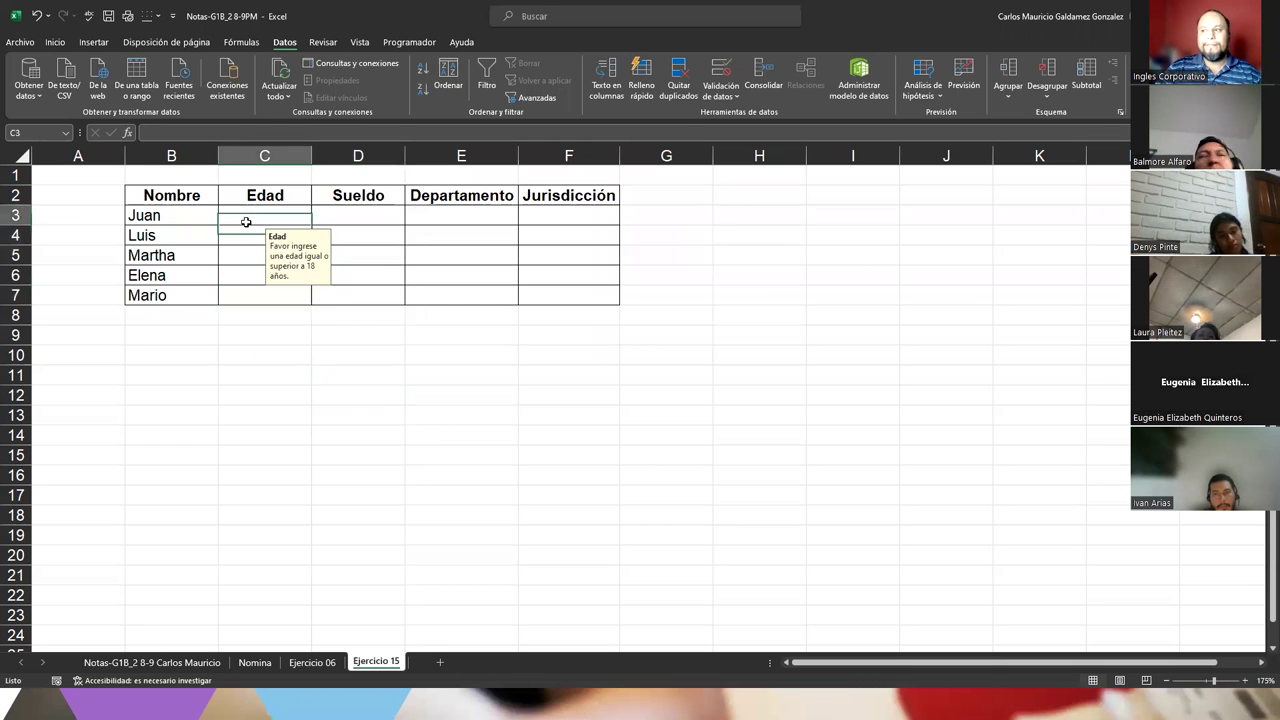
{"action": "left_click", "coordinate": [249, 256]}
{"action": "left_click", "coordinate": [244, 240]}
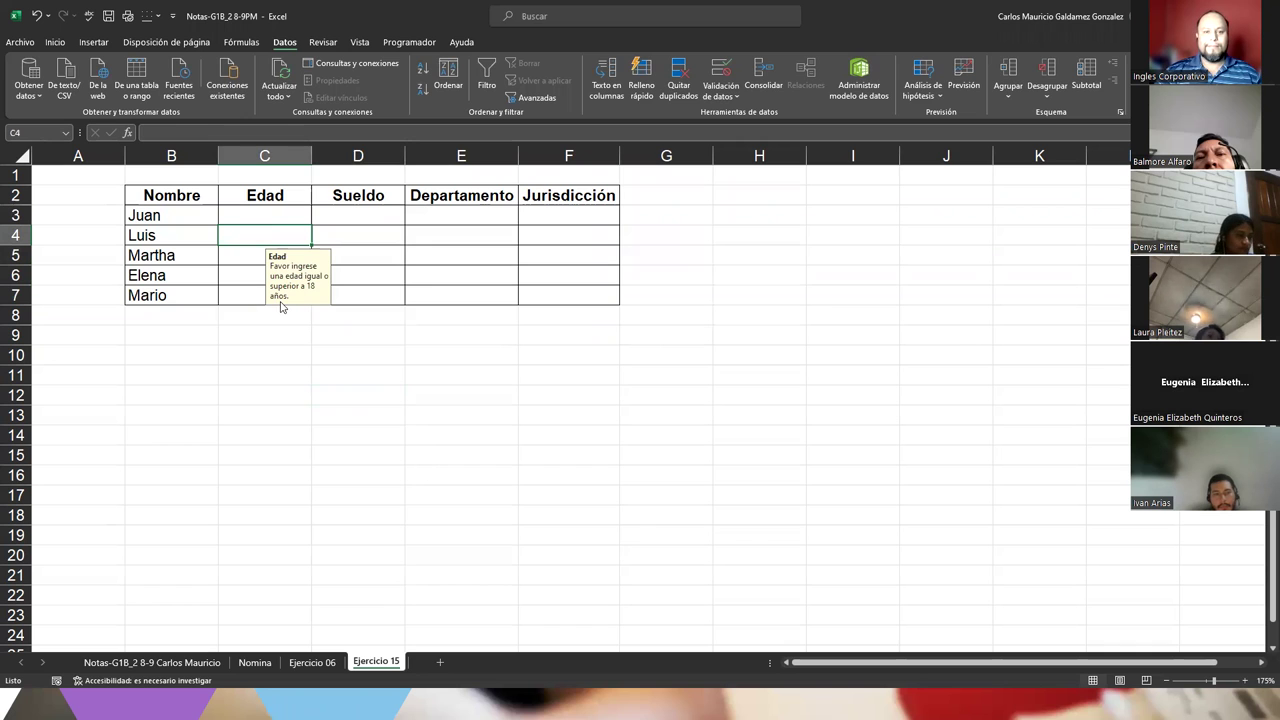
Test the age rule by entering 17 as Juan's age in C3 and accepting the information alert.
{"action": "left_click", "coordinate": [276, 216]}
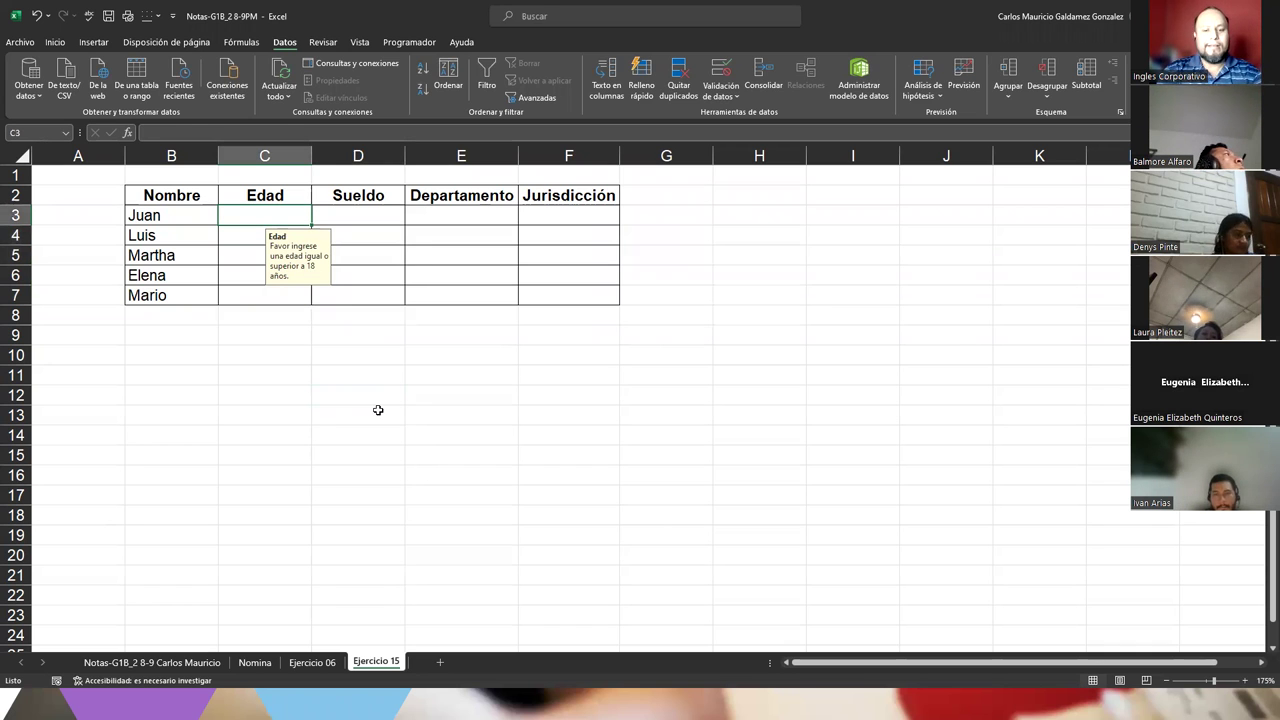
{"action": "type", "text": "17"}
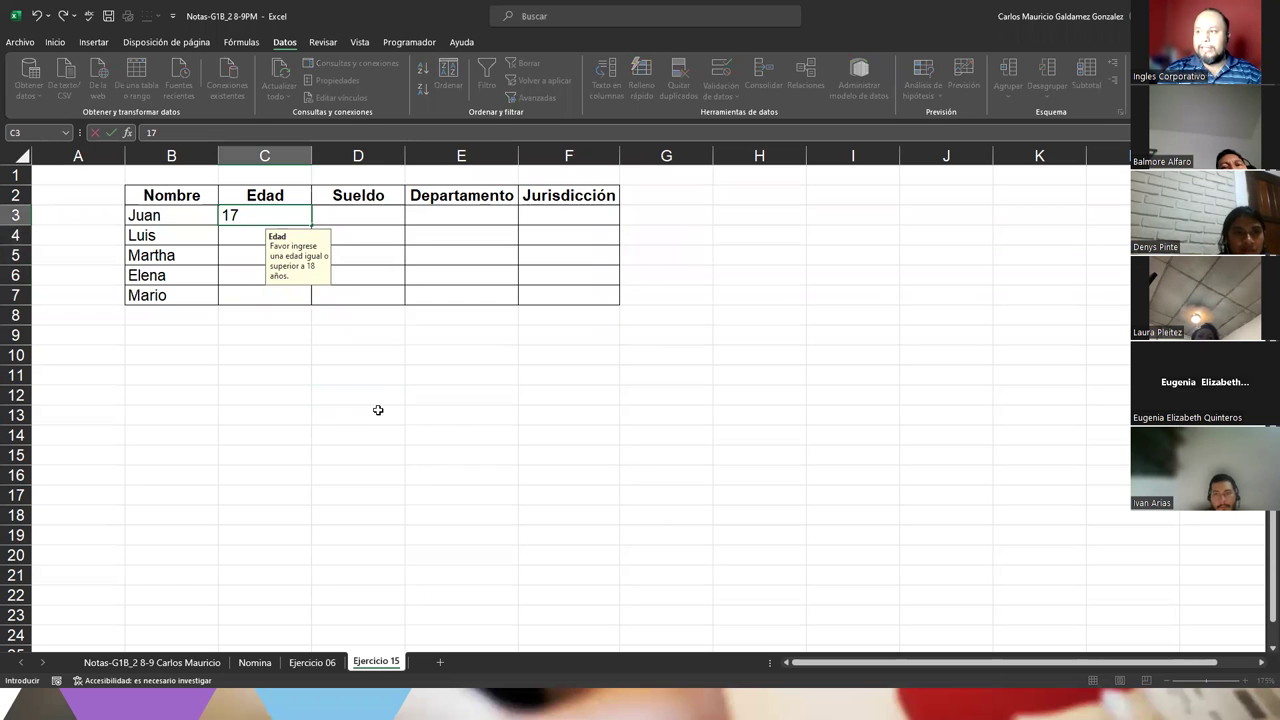
{"action": "key", "text": "Return"}
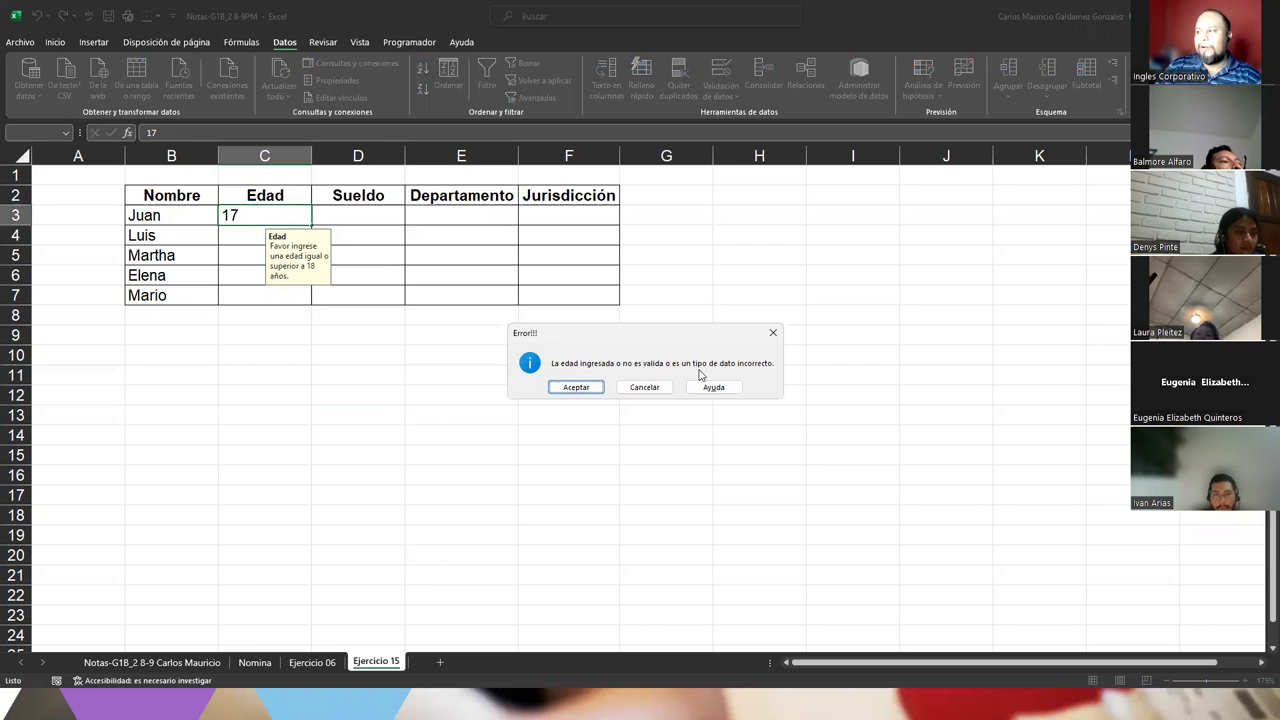
{"action": "left_click", "coordinate": [578, 389]}
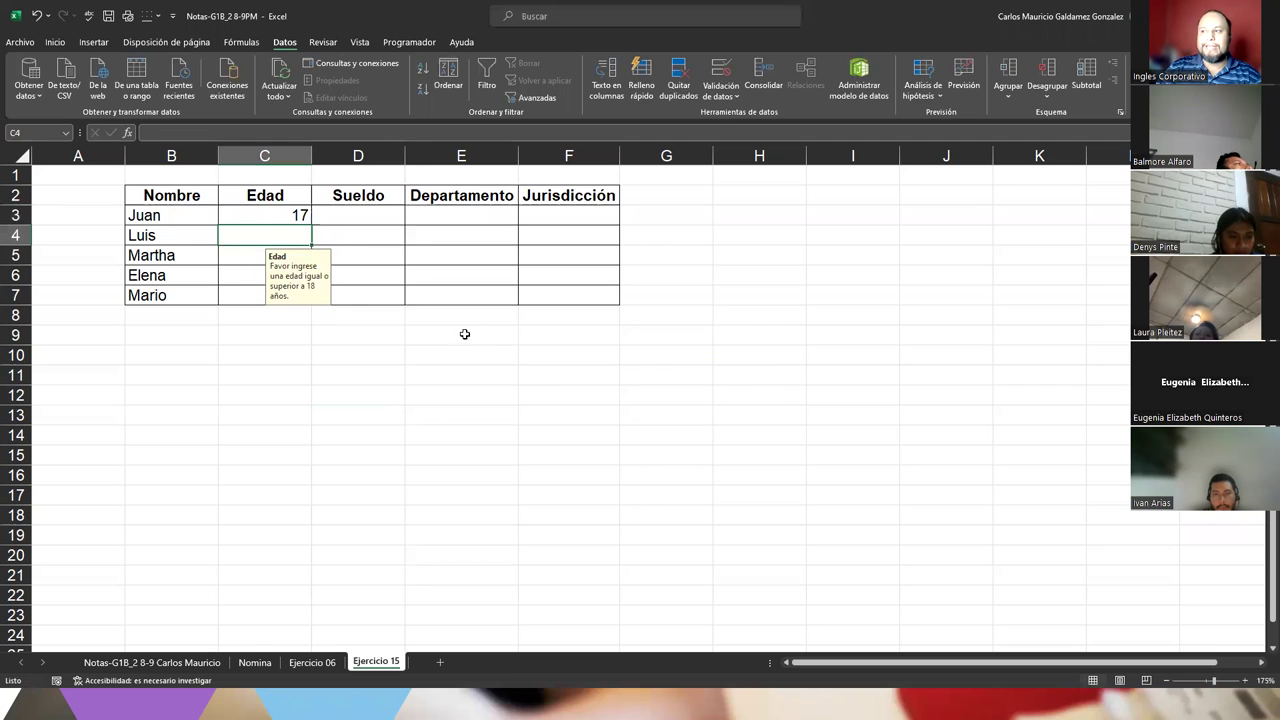
Test the age rule again by entering 17 in Juan's age cell and cancelling the entry at the alert.
{"action": "left_click", "coordinate": [270, 220]}
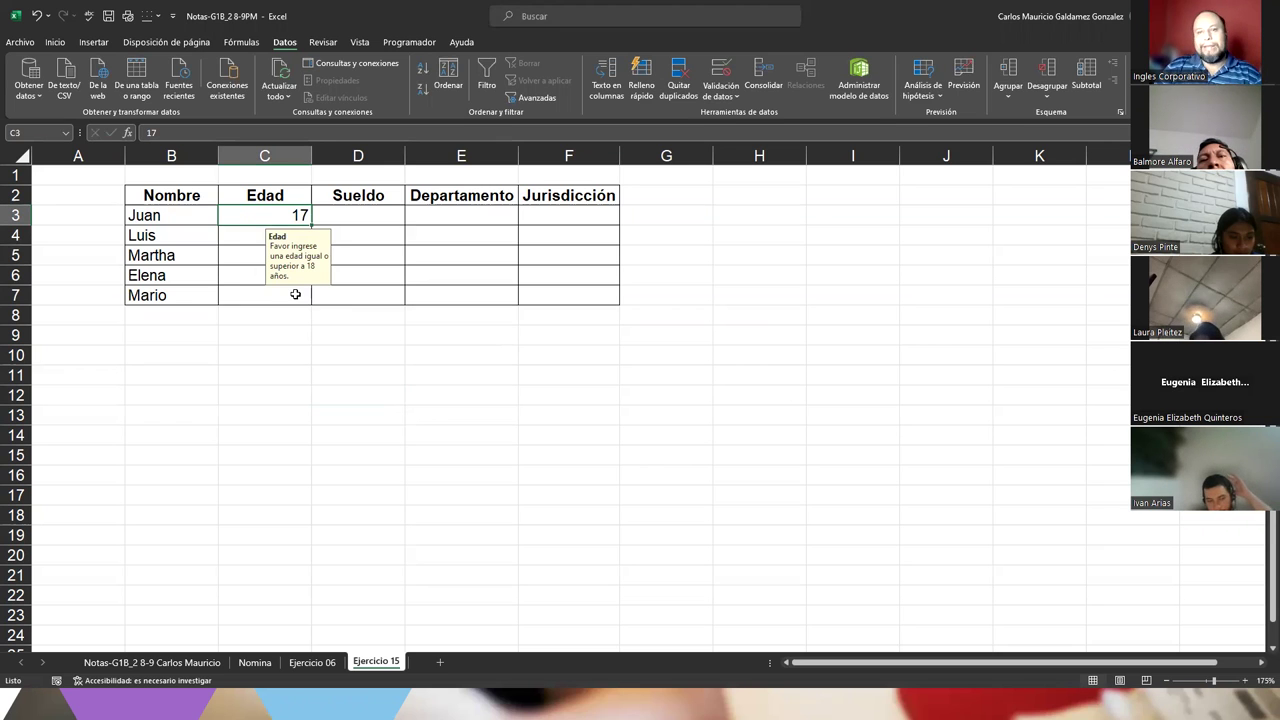
{"action": "type", "text": "17"}
{"action": "key", "text": "Return"}
{"action": "left_click", "coordinate": [644, 386]}
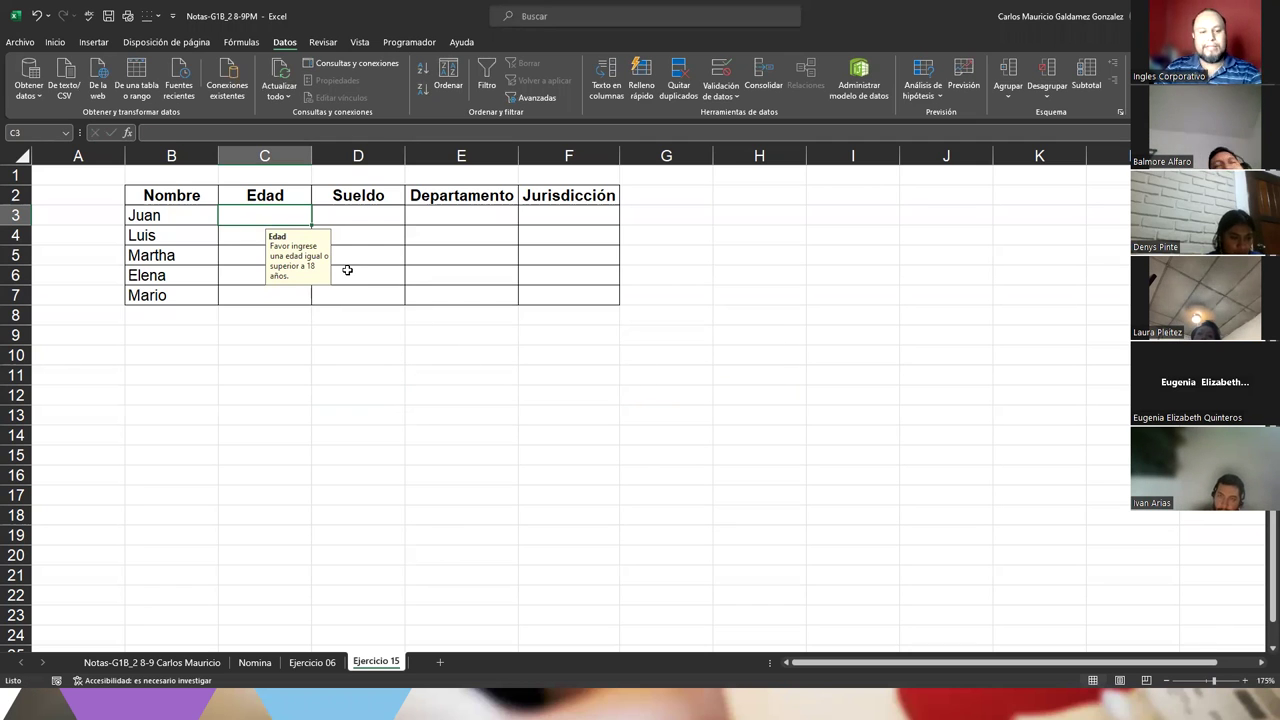
{"action": "type", "text": "17"}
{"action": "key", "text": "Return"}
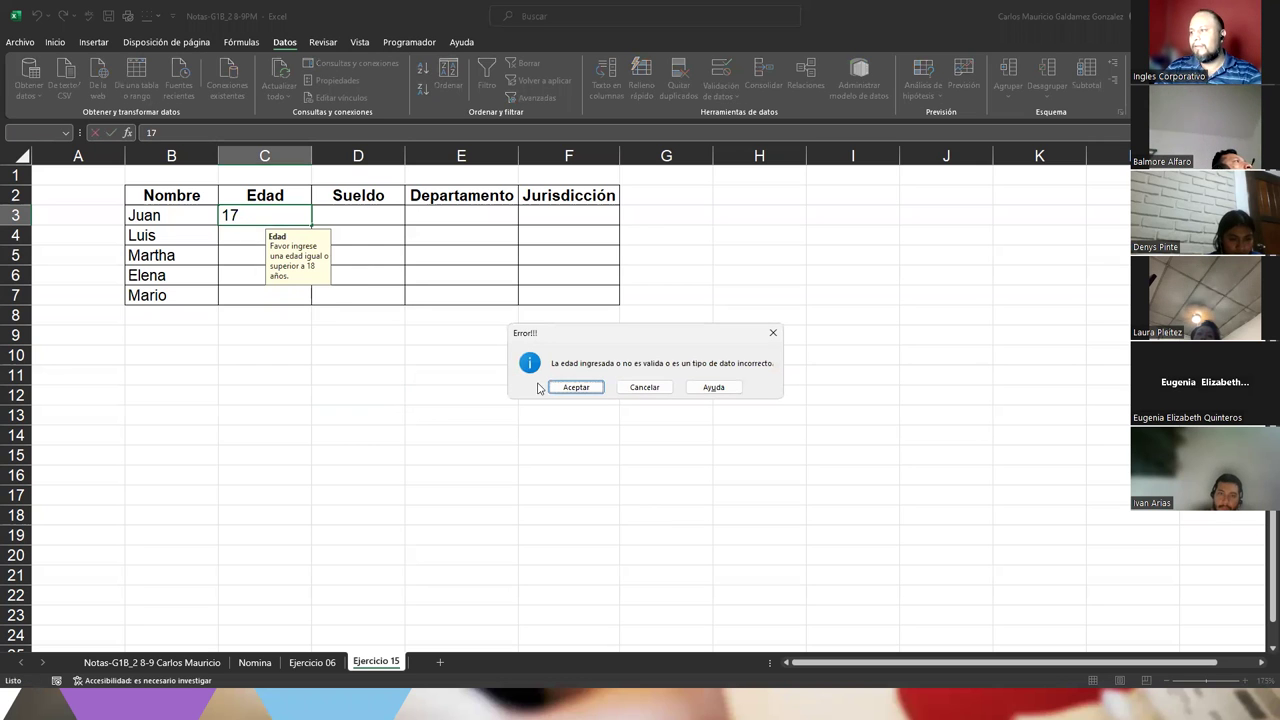
{"action": "left_click", "coordinate": [624, 387]}
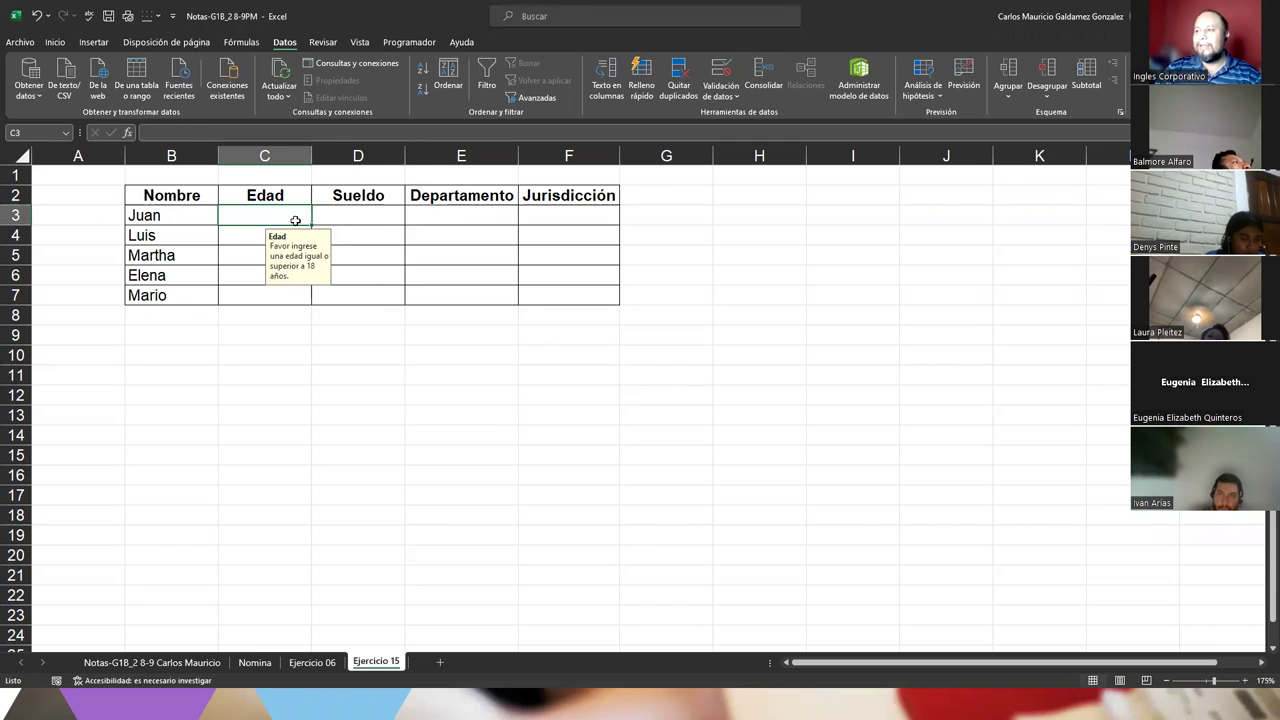
Change the error alert style of the validation on the Edad cells C3:C7 to Advertencia.
{"action": "left_click_drag", "start_coordinate": [250, 218], "coordinate": [249, 293]}
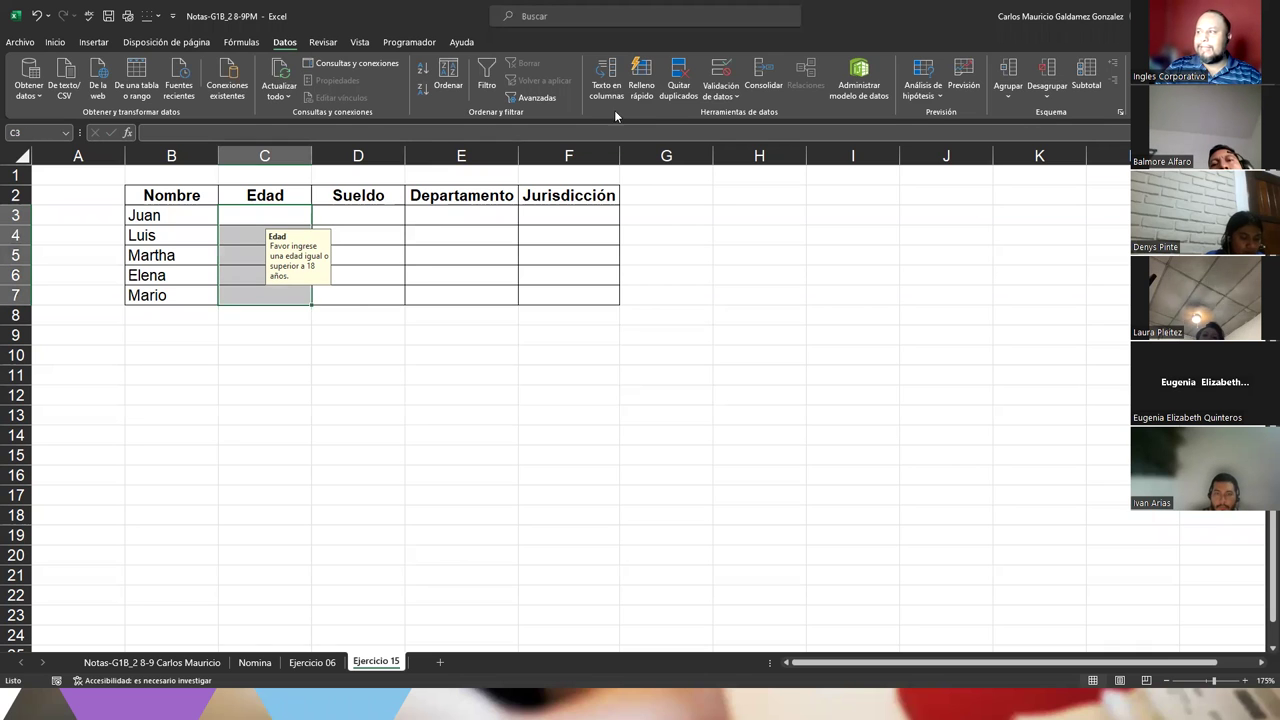
{"action": "left_click", "coordinate": [707, 78]}
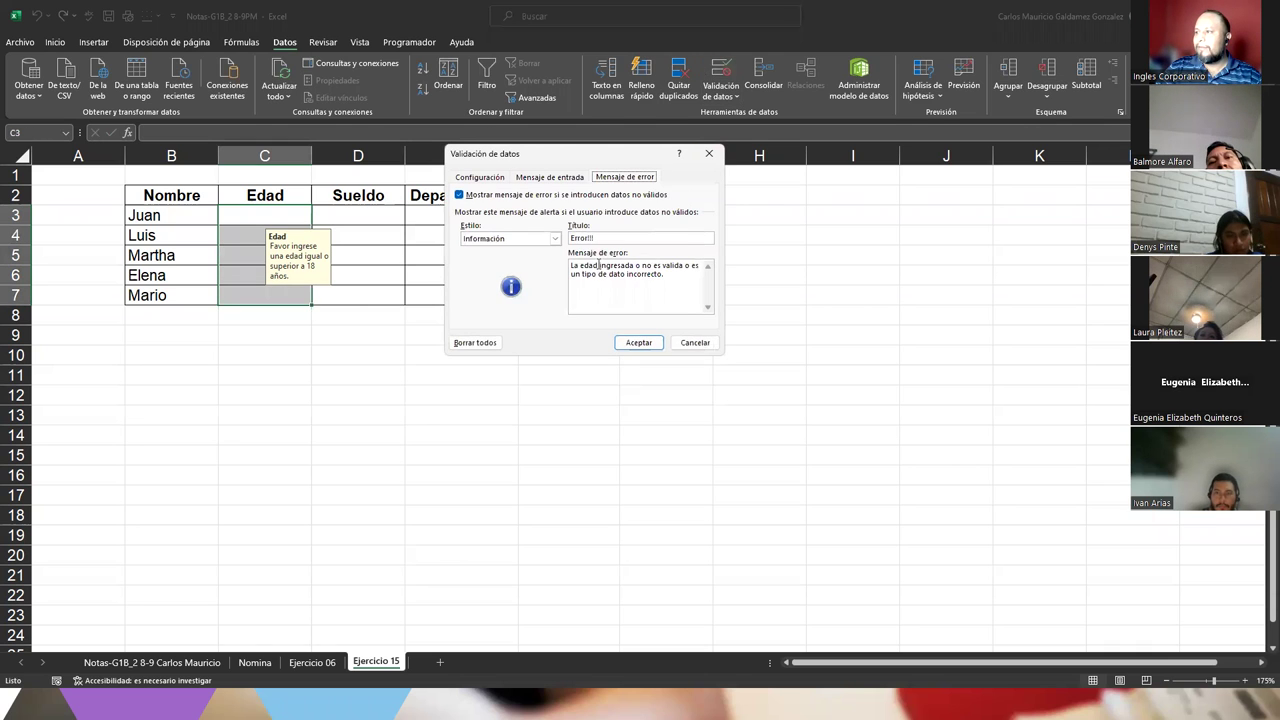
{"action": "left_click", "coordinate": [555, 240]}
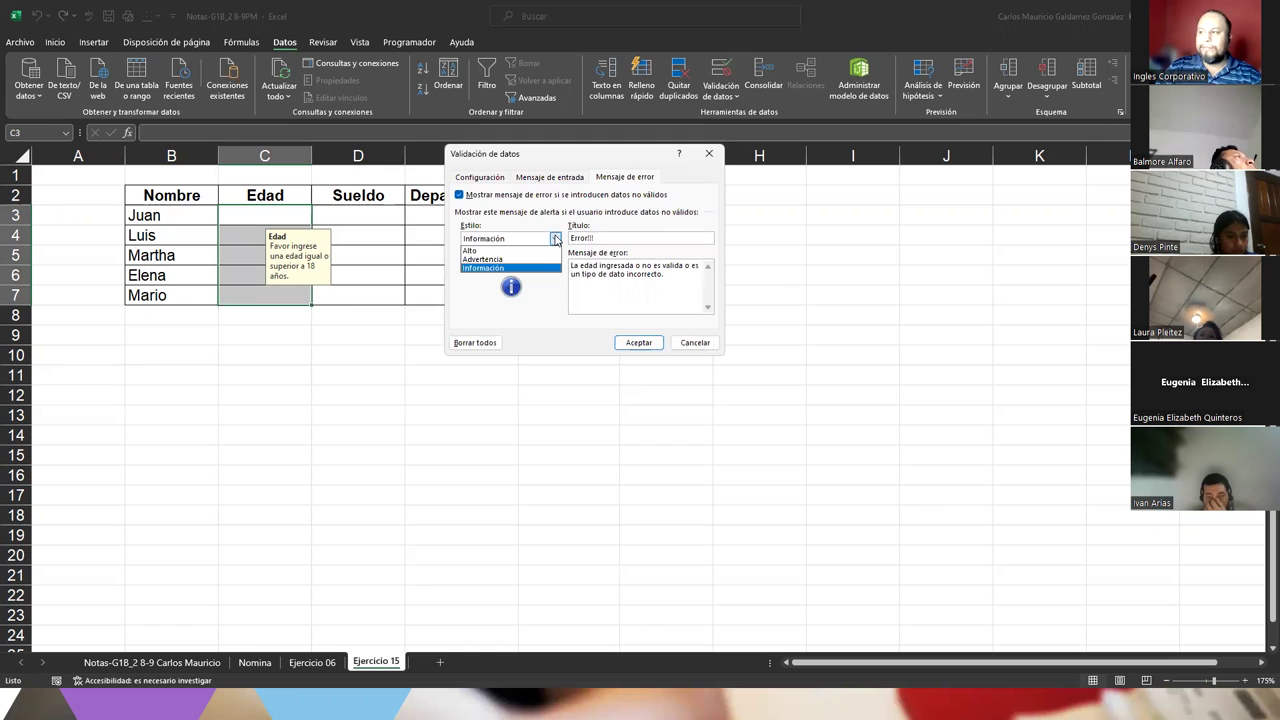
{"action": "left_click", "coordinate": [533, 258]}
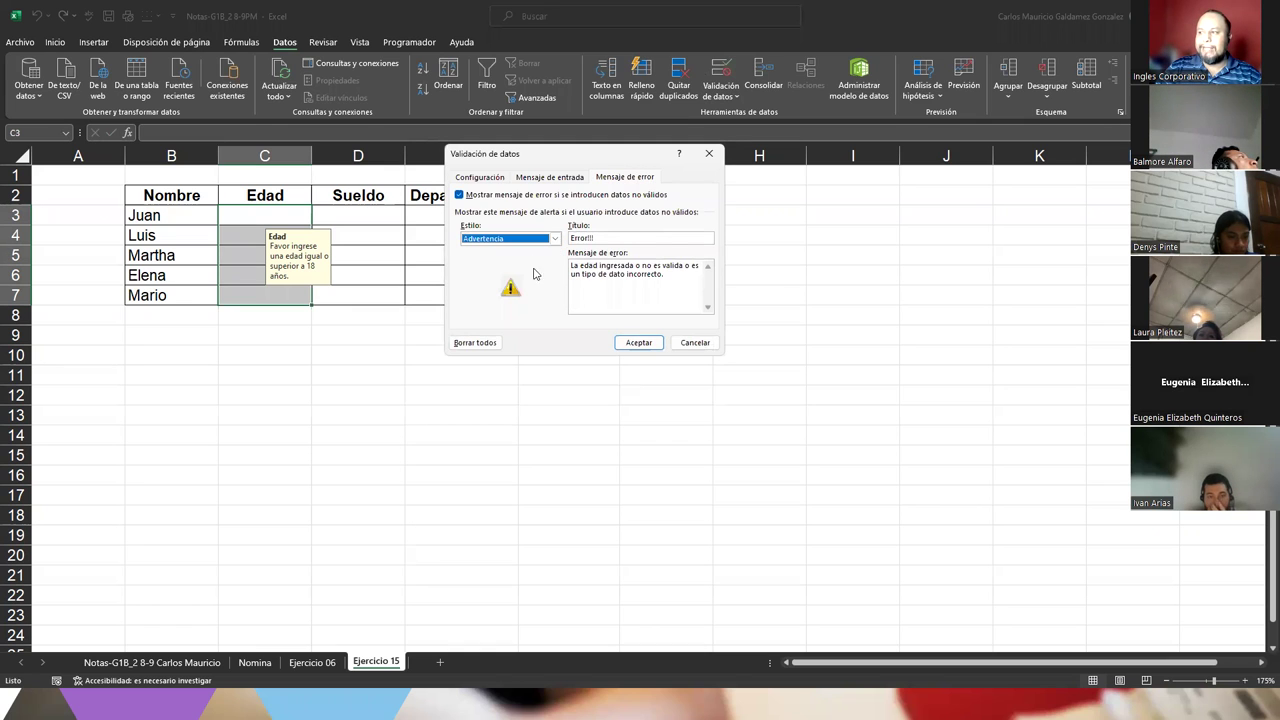
{"action": "left_click", "coordinate": [638, 342]}
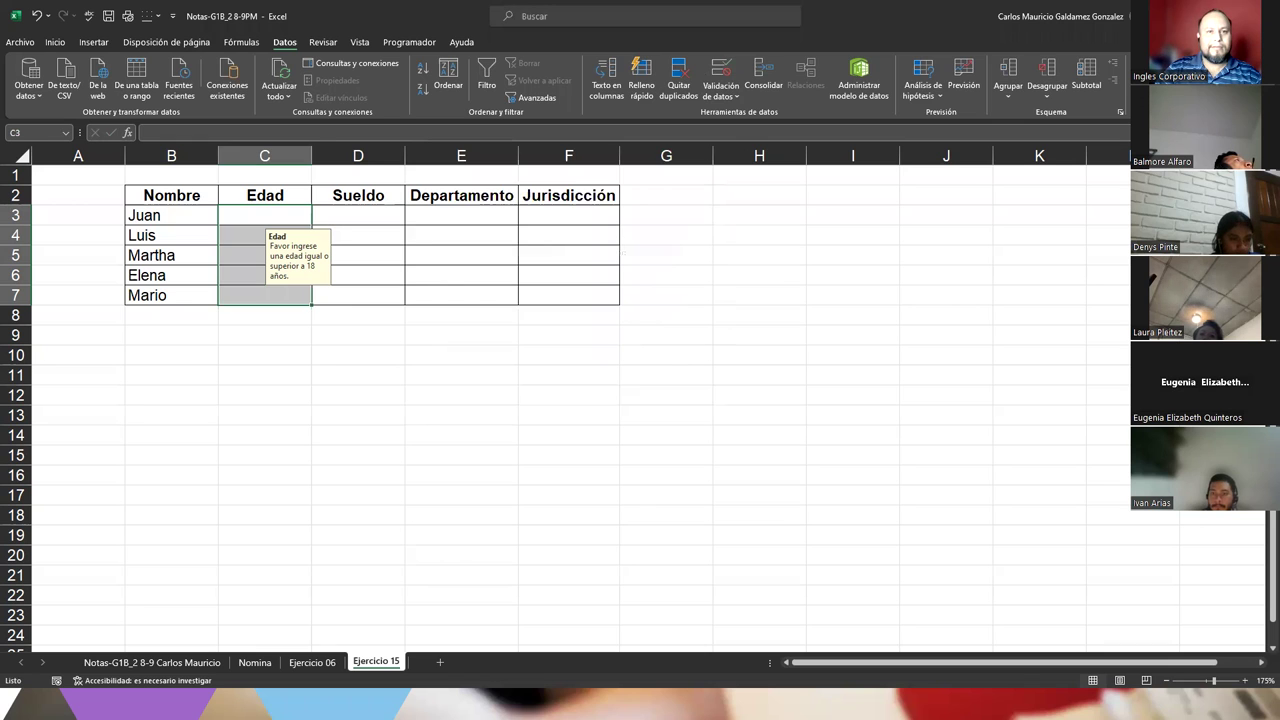
{"action": "key", "text": "alt+Tab"}
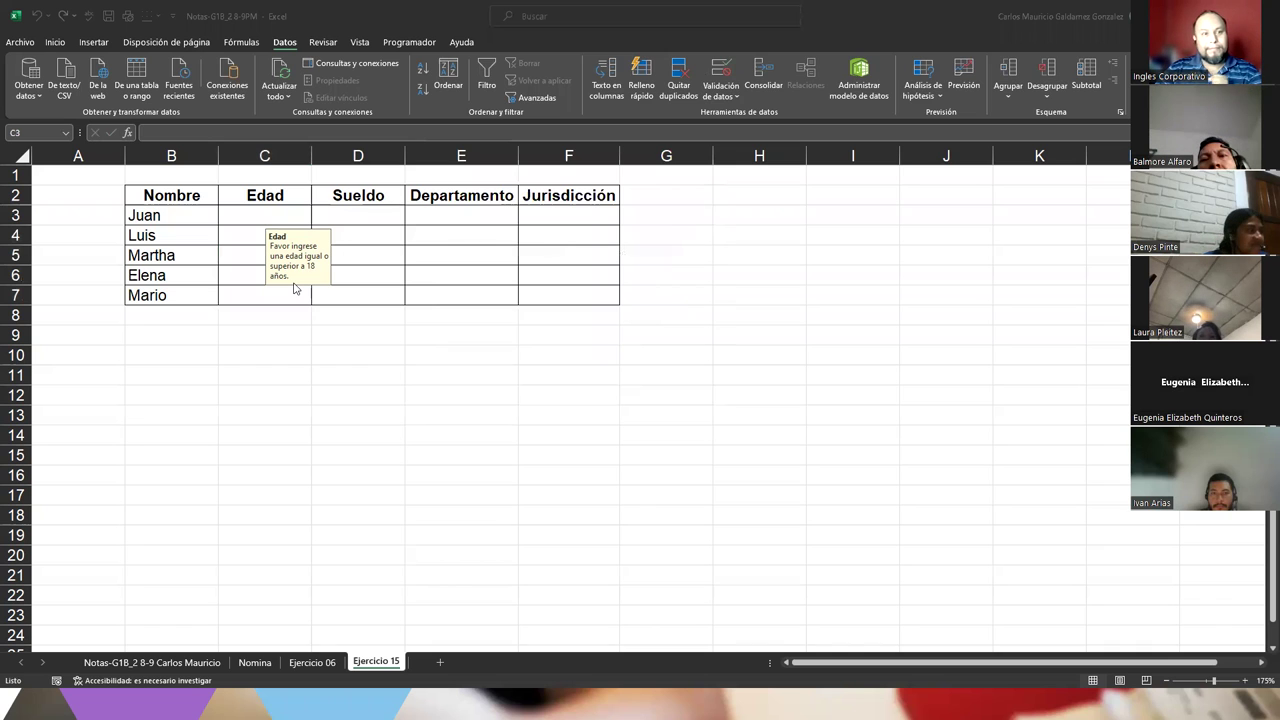
Test the Advertencia alert by entering 17 in Edad cell C3 and answering No to continuing.
{"action": "left_click", "coordinate": [239, 219]}
{"action": "left_click", "coordinate": [239, 219]}
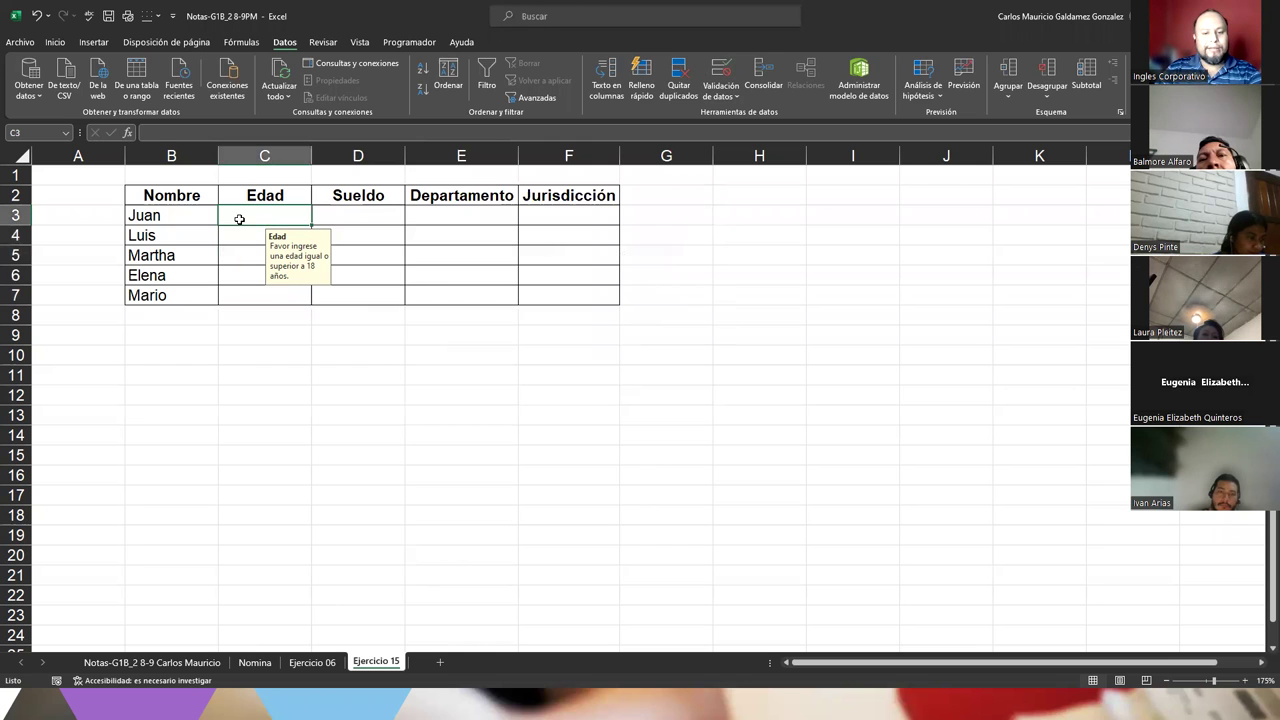
{"action": "type", "text": "17"}
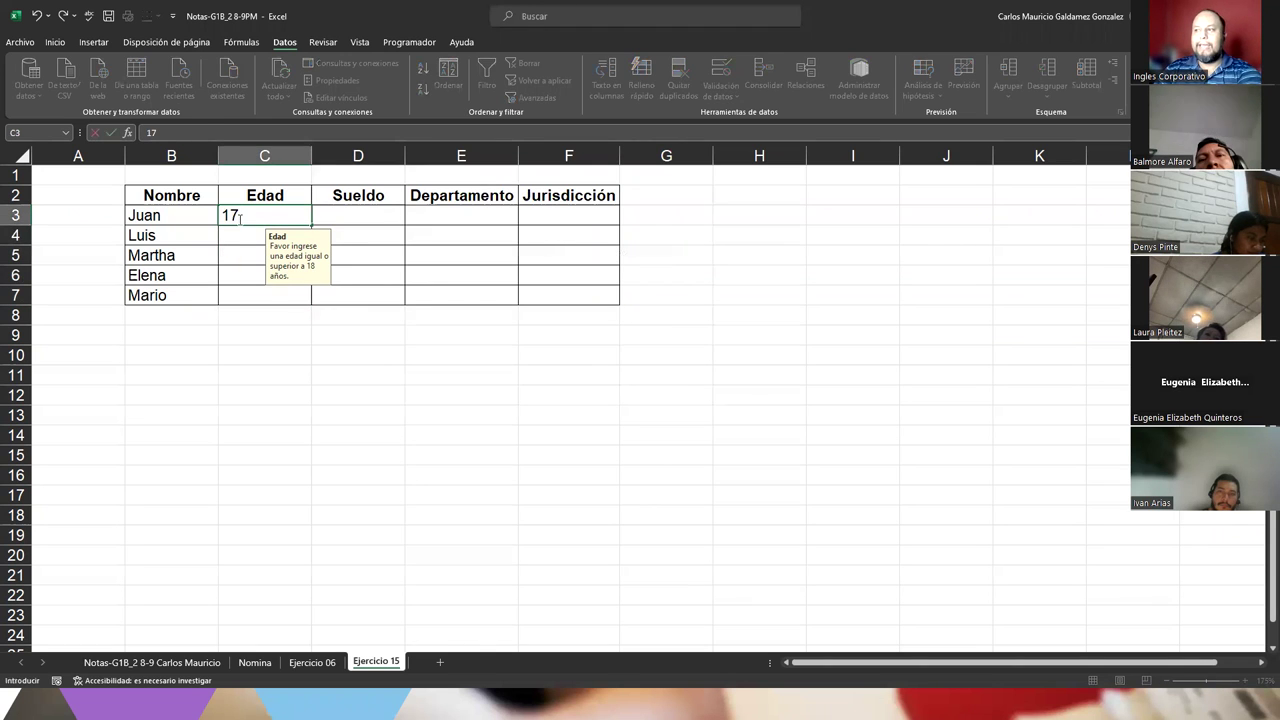
{"action": "key", "text": "Return"}
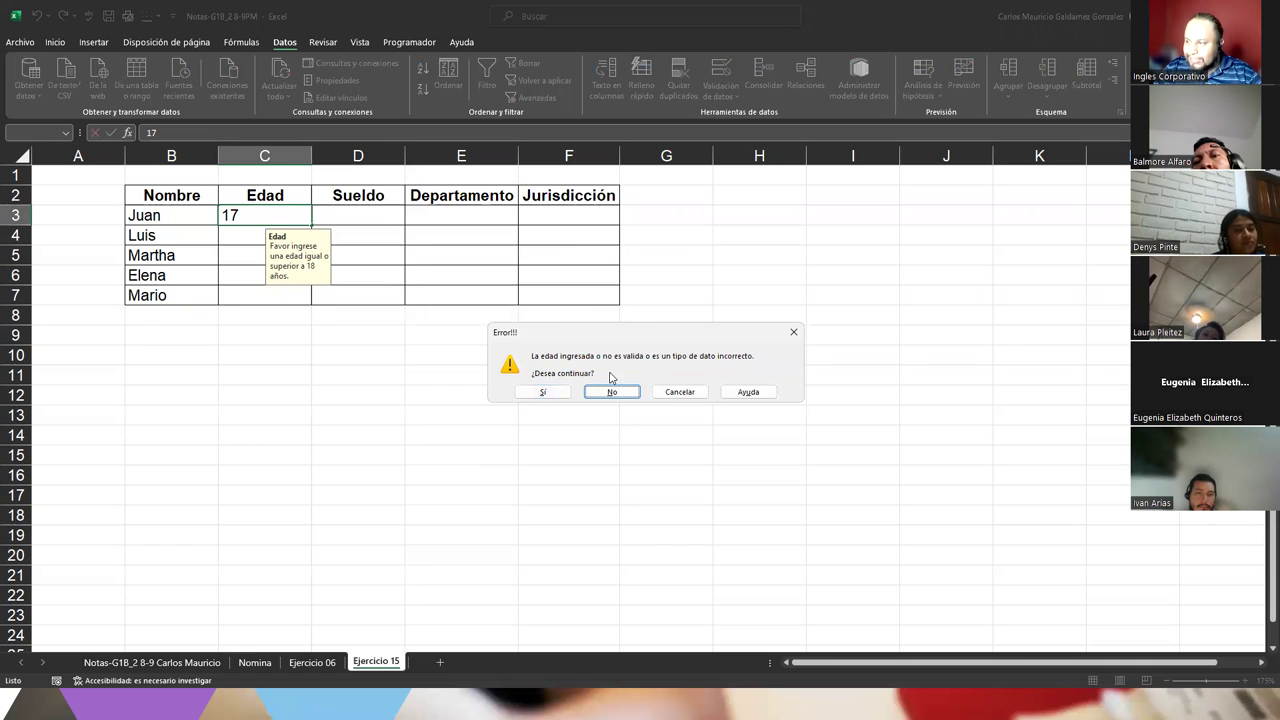
{"action": "left_click_drag", "start_coordinate": [598, 337], "coordinate": [487, 232]}
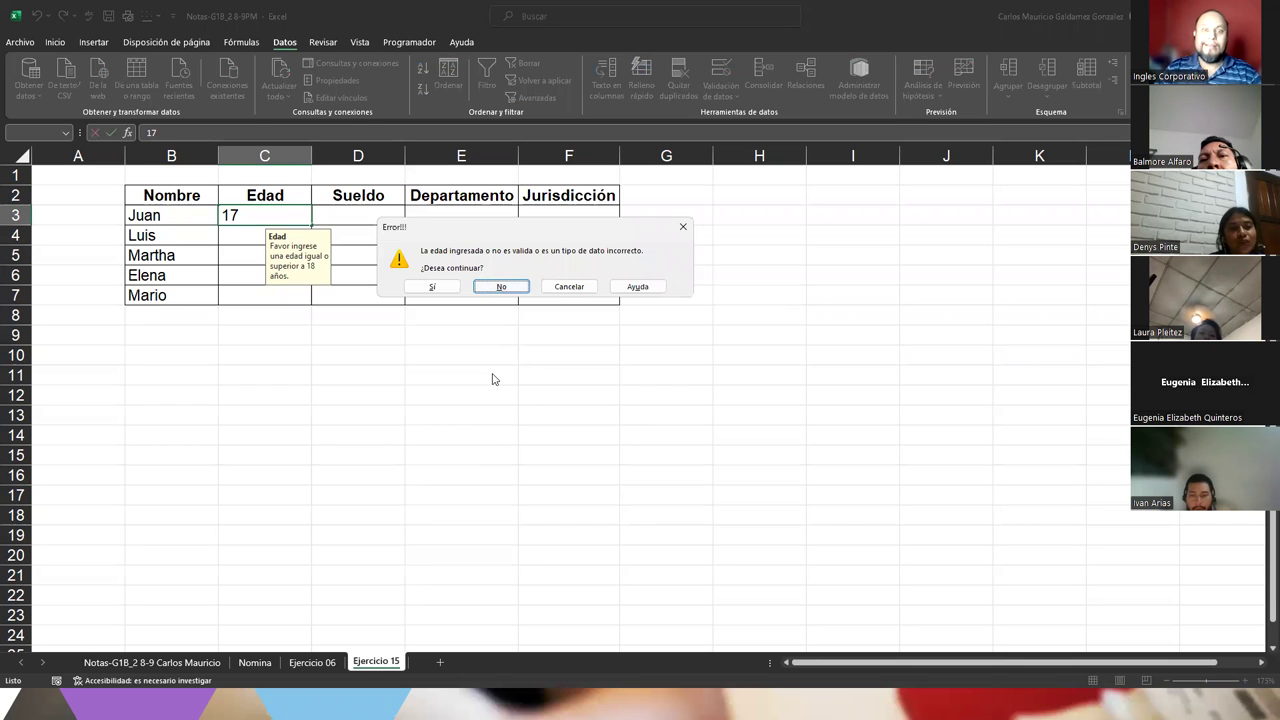
{"action": "left_click", "coordinate": [497, 287]}
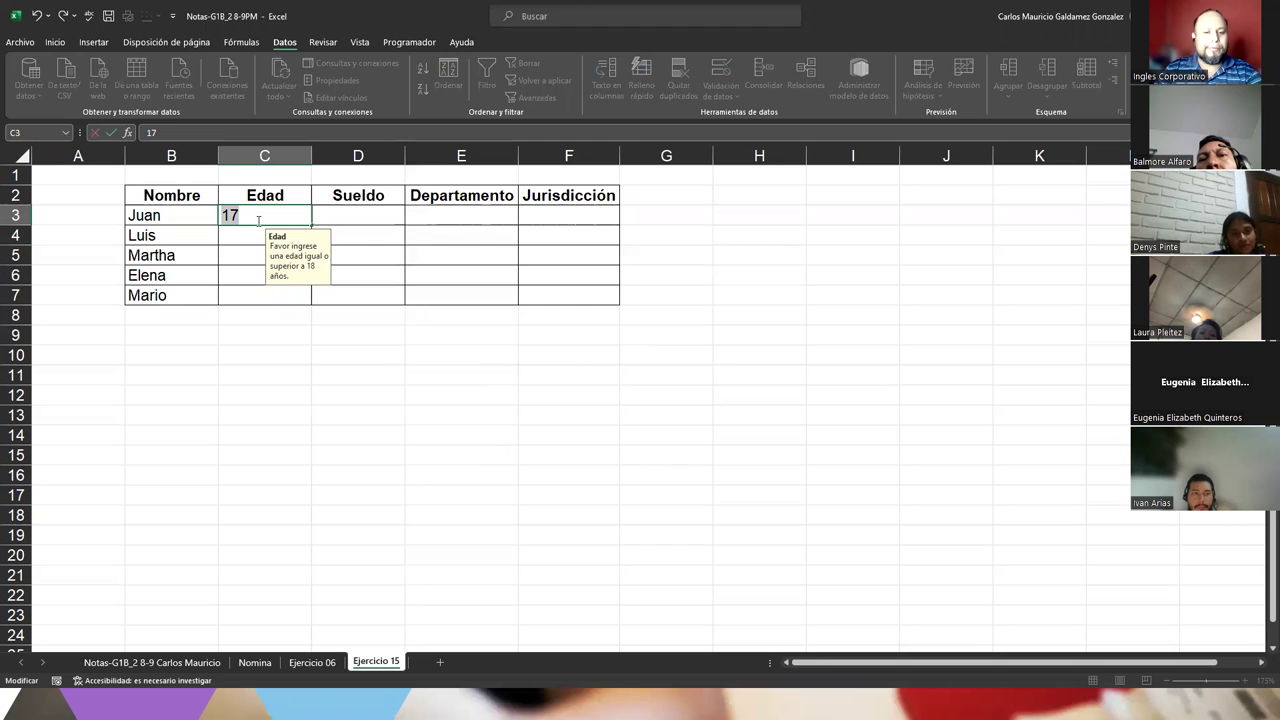
Enter 16 in Edad cell C3 instead and accept the out-of-range age at the warning.
{"action": "type", "text": "16"}
{"action": "key", "text": "Return"}
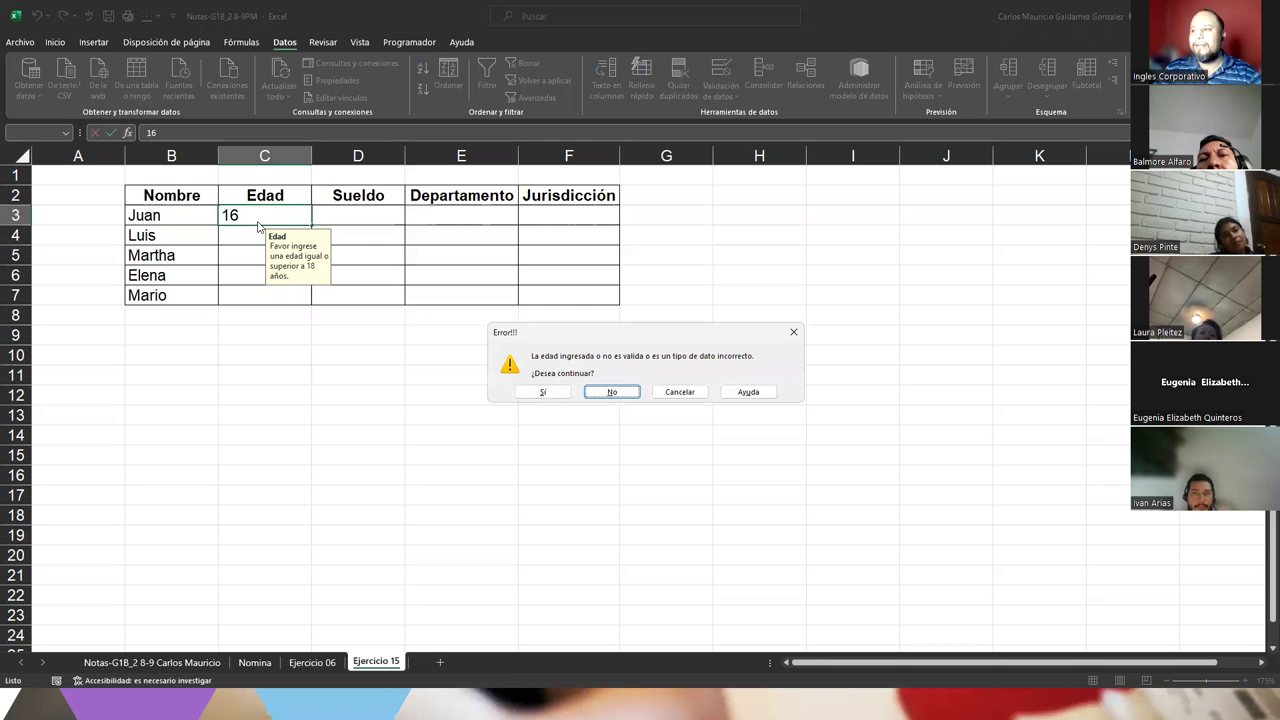
{"action": "left_click", "coordinate": [540, 392]}
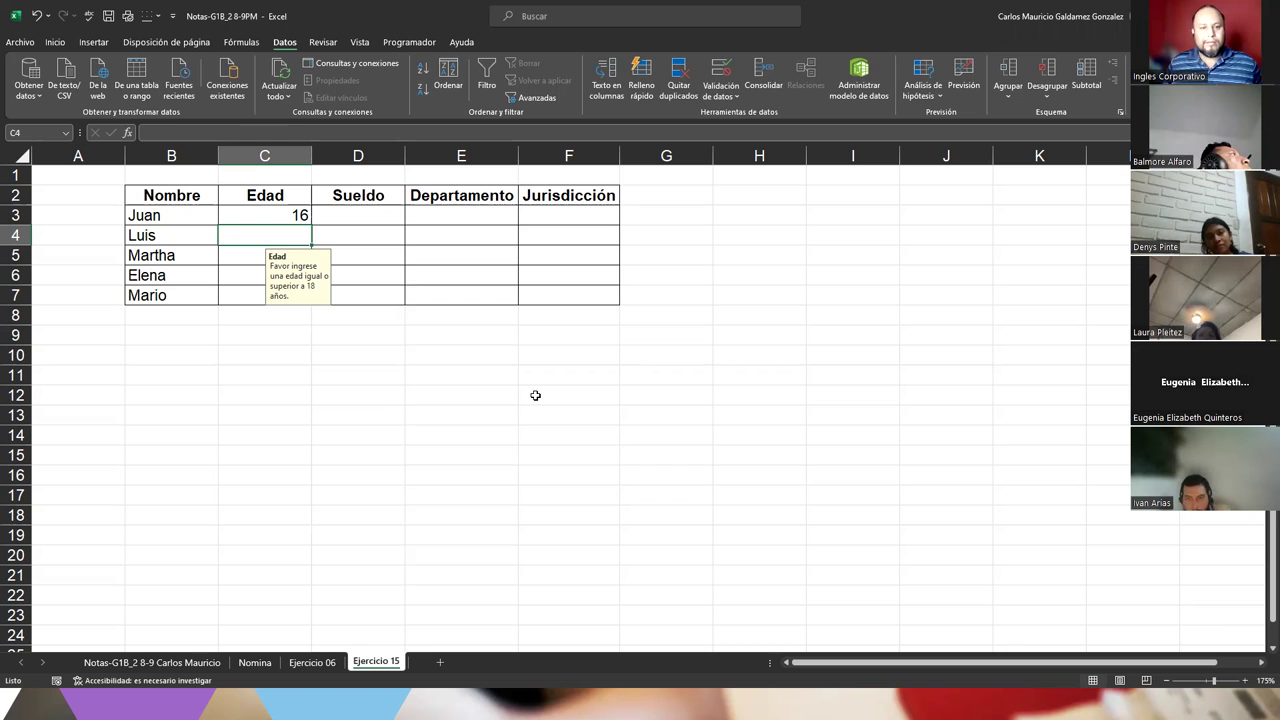
Change the error alert style of the validation on Edad cell C3 to Alto.
{"action": "left_click", "coordinate": [274, 213]}
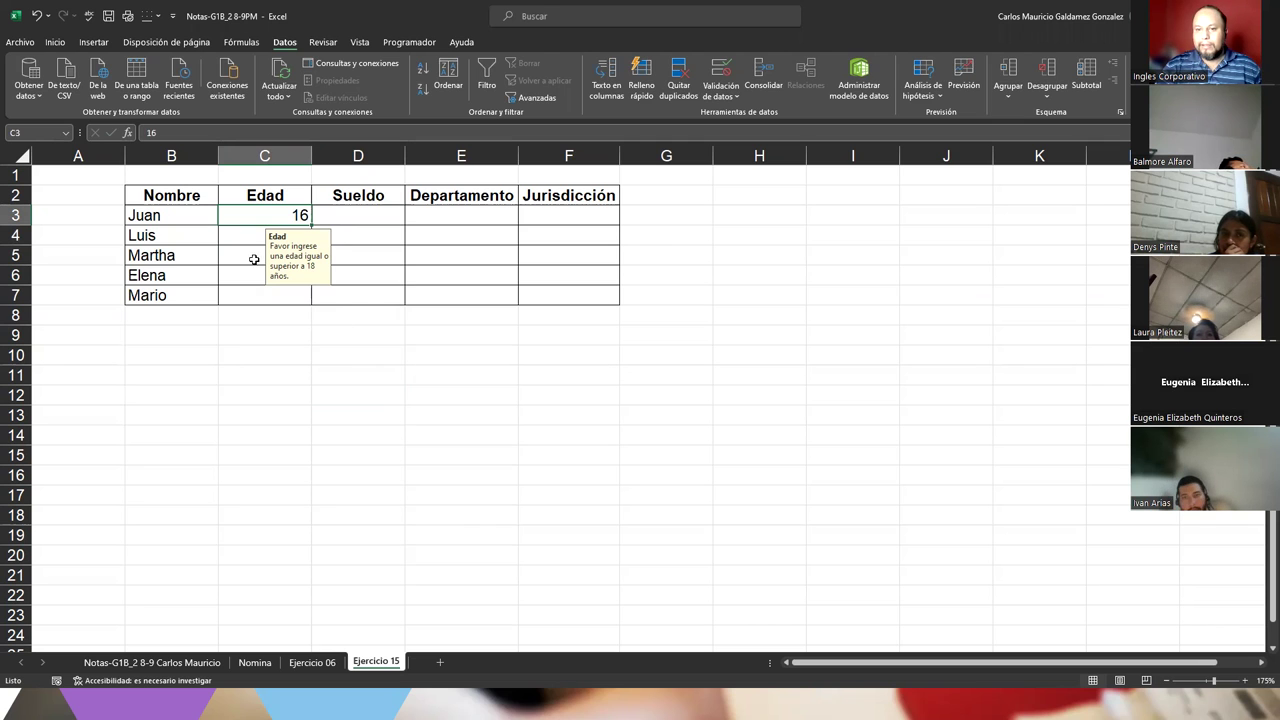
{"action": "left_click", "coordinate": [721, 73]}
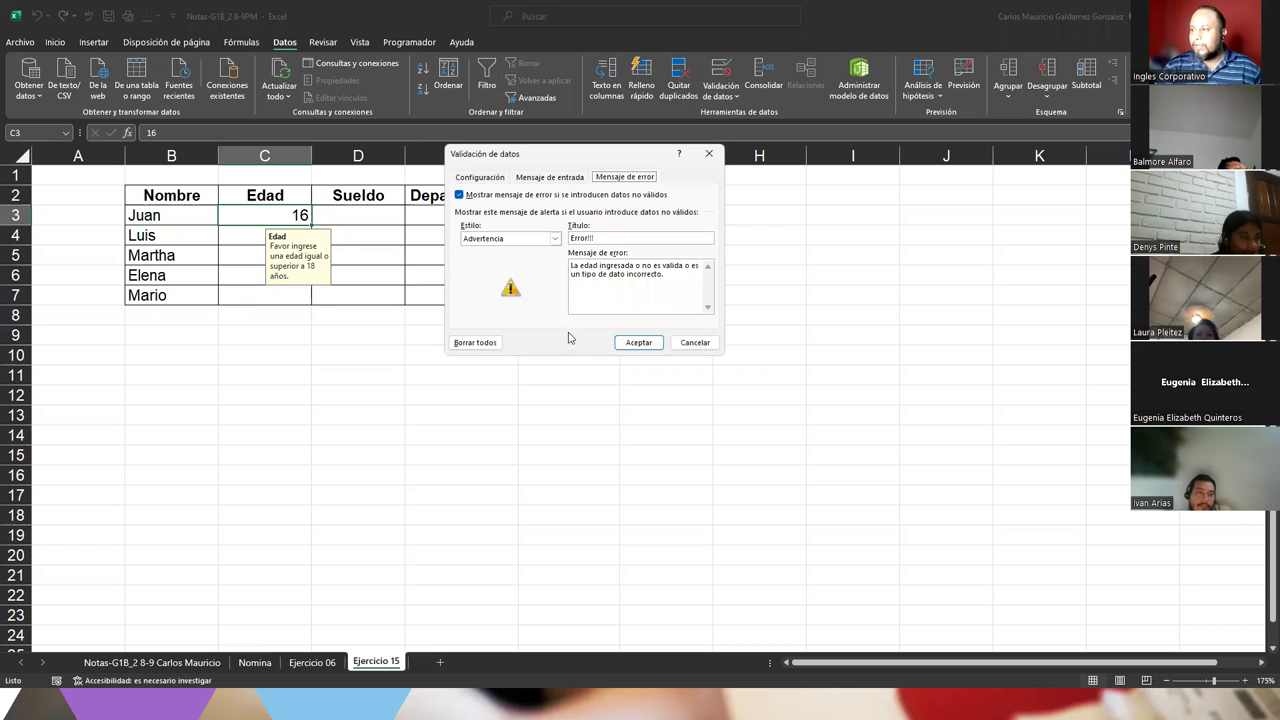
{"action": "left_click", "coordinate": [511, 240]}
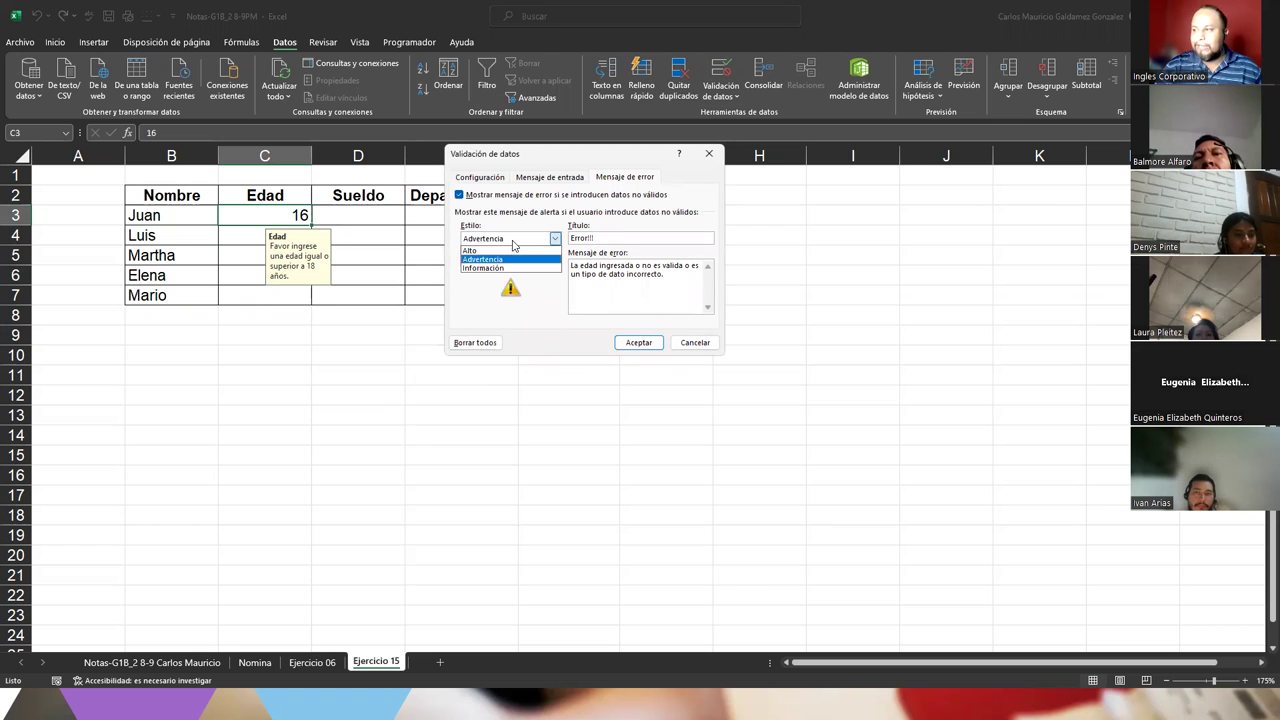
{"action": "left_click", "coordinate": [511, 251]}
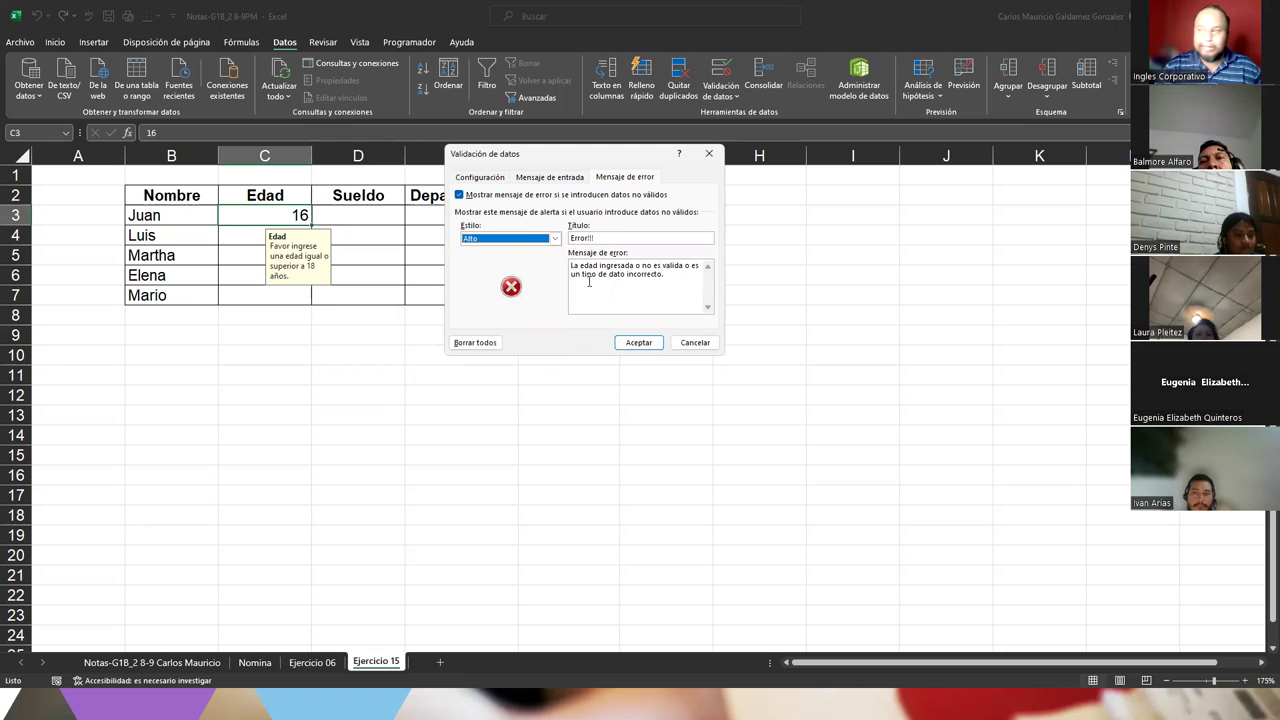
{"action": "left_click", "coordinate": [638, 342]}
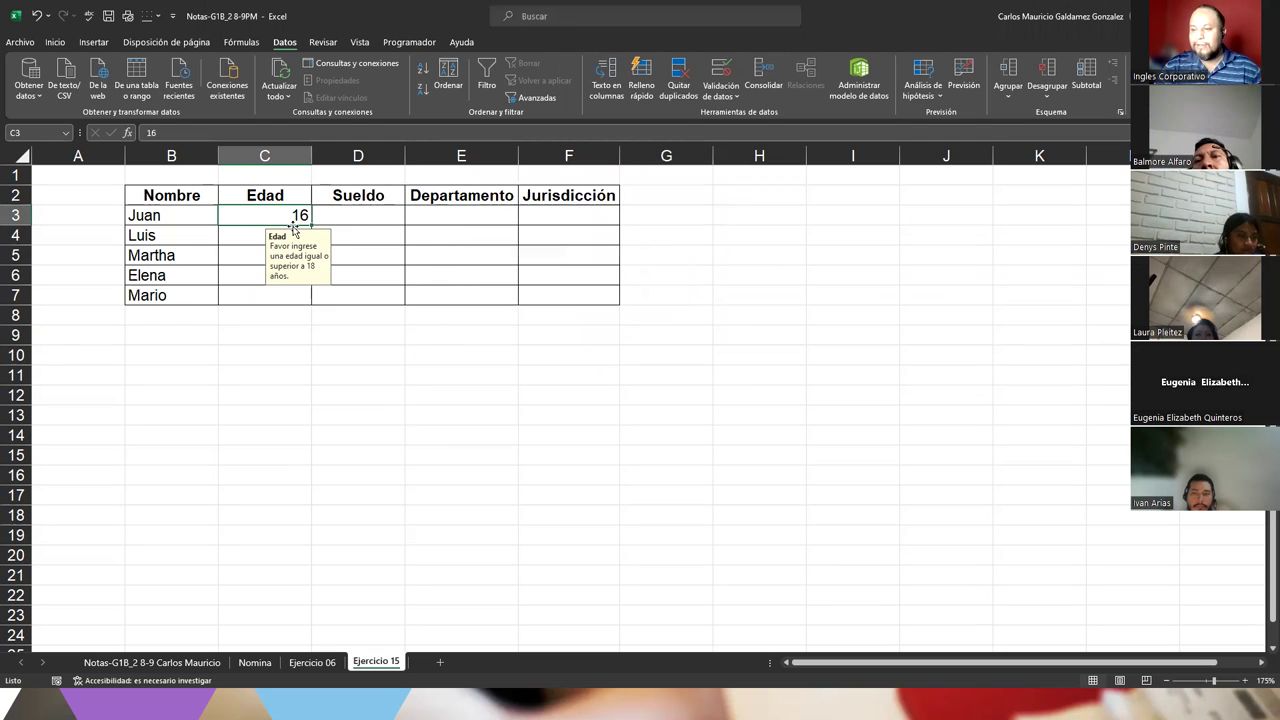
Clear Edad cell C3, test the Alto alert by entering 14, and choose to retry the entry.
{"action": "key", "text": "Delete"}
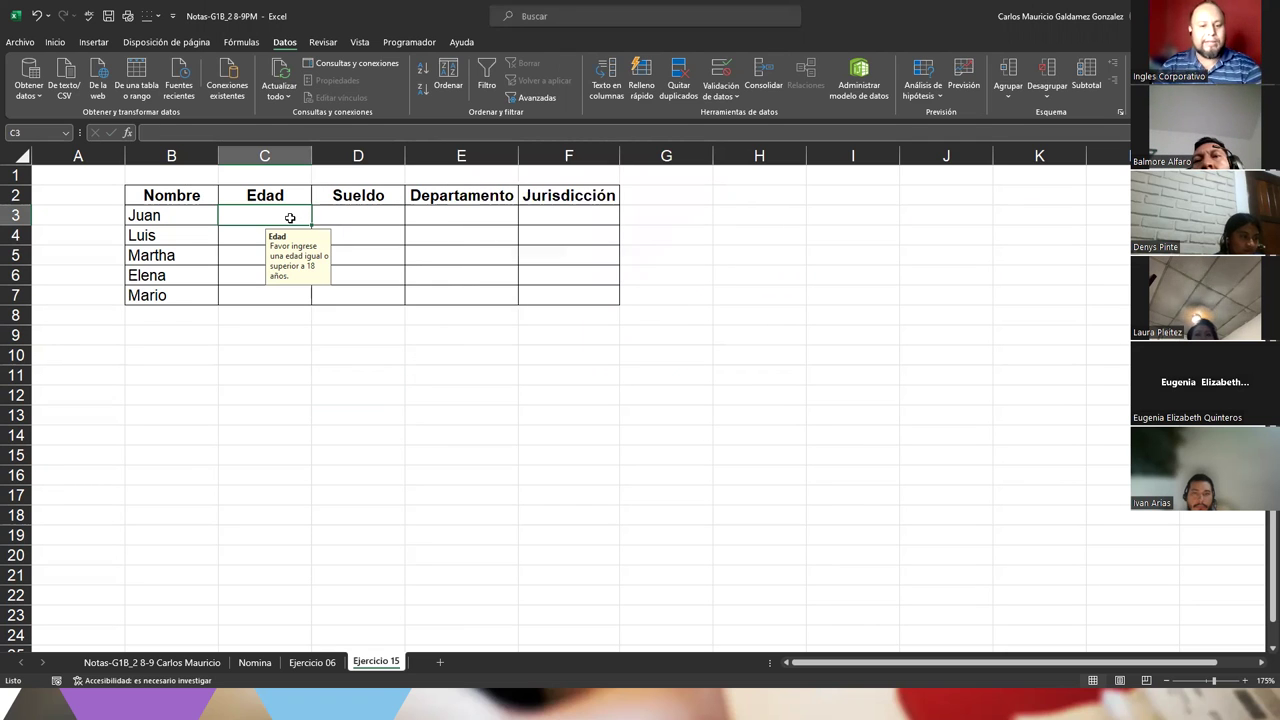
{"action": "type", "text": "14"}
{"action": "key", "text": "Return"}
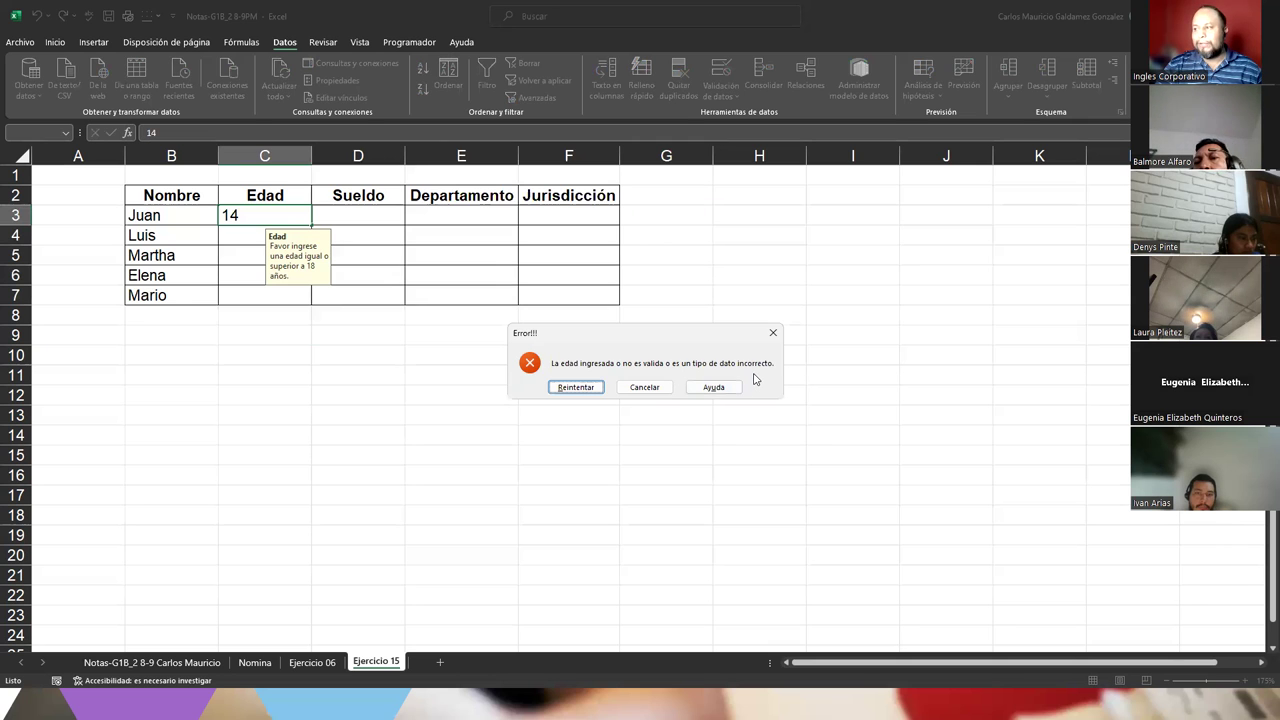
{"action": "left_click", "coordinate": [589, 390]}
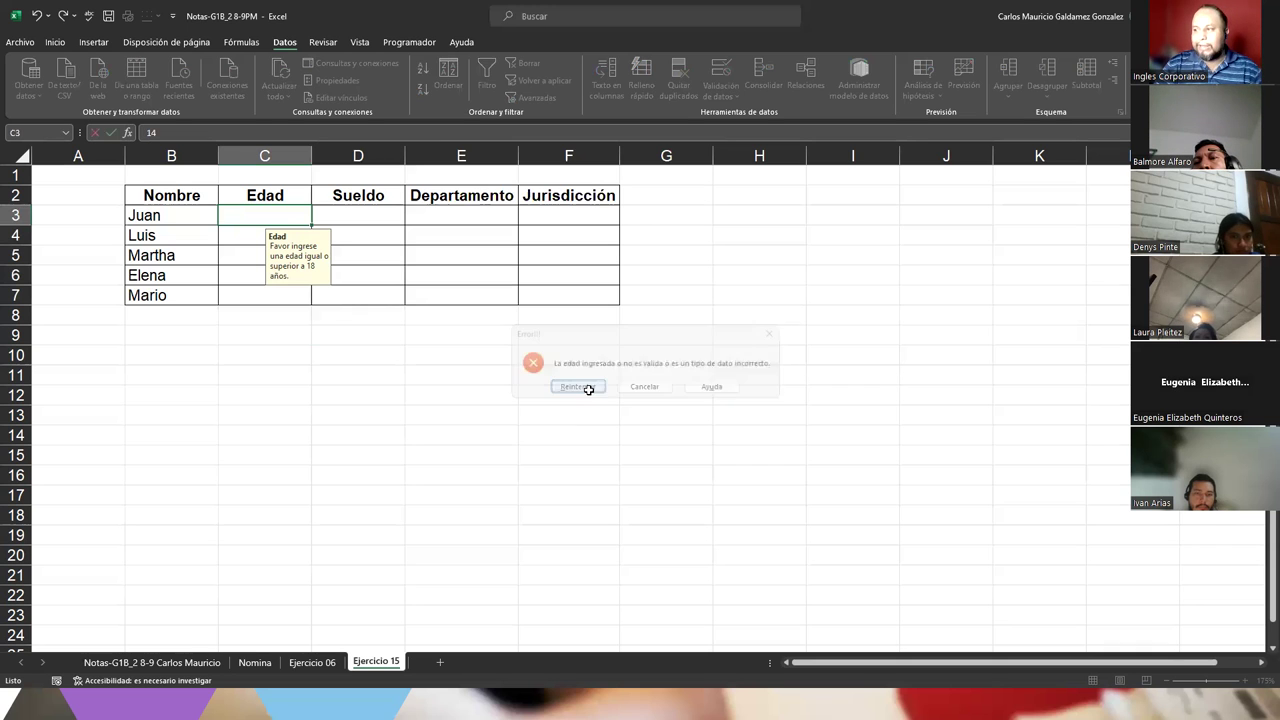
Fill the Edad cells C3:C7 with the ages 19, 20, 21, 20 and 19.
{"action": "type", "text": "19"}
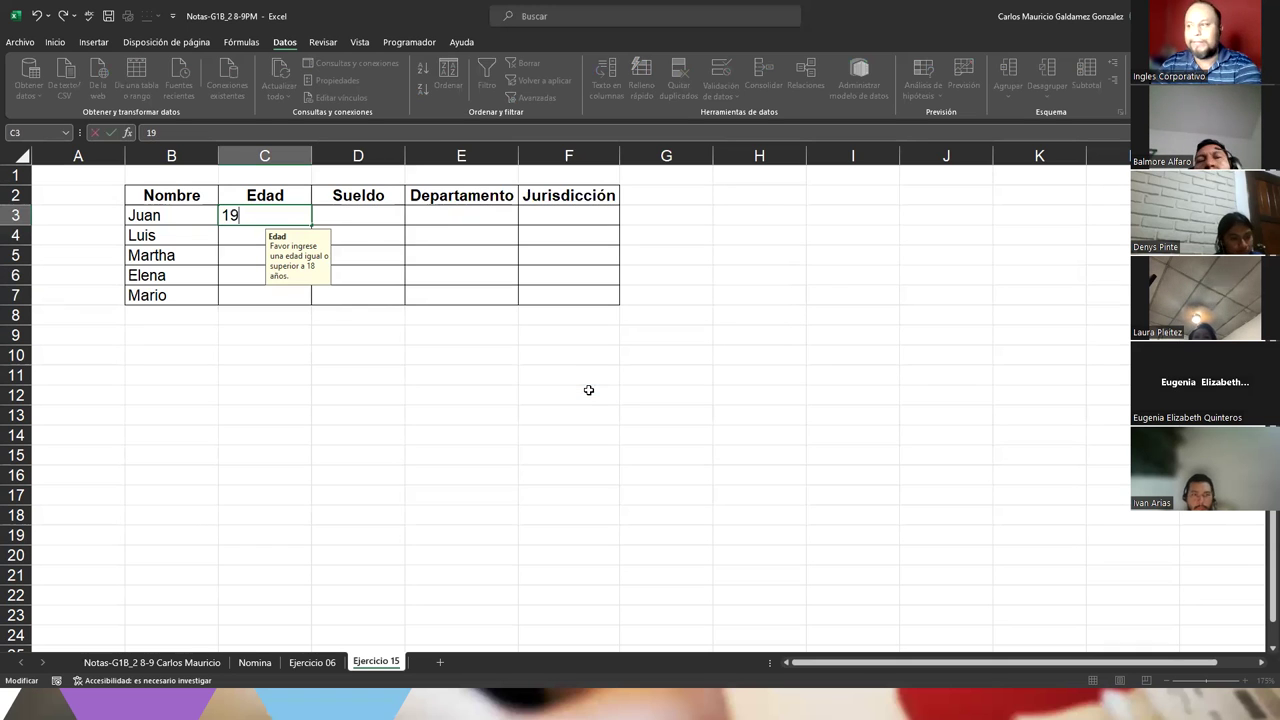
{"action": "key", "text": "Return"}
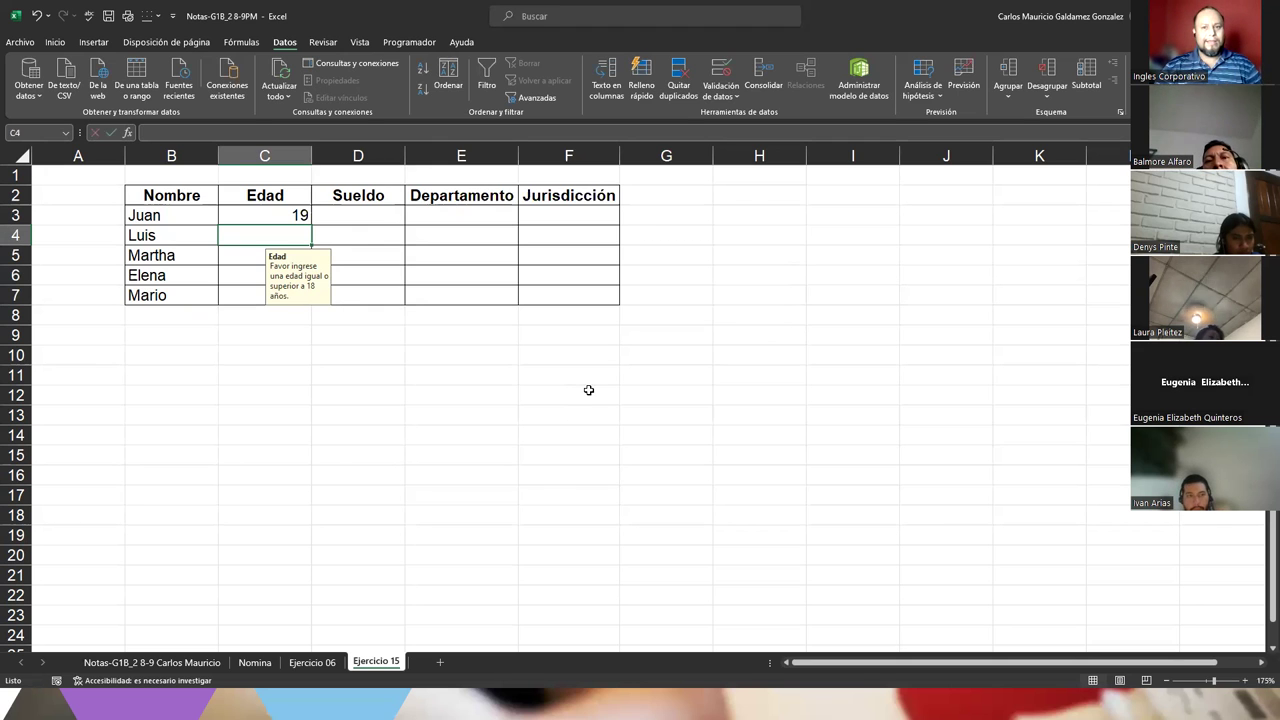
{"action": "type", "text": "20"}
{"action": "key", "text": "Return"}
{"action": "type", "text": "21"}
{"action": "key", "text": "Return"}
{"action": "type", "text": "20"}
{"action": "key", "text": "Return"}
{"action": "type", "text": "19"}
{"action": "key", "text": "Return"}
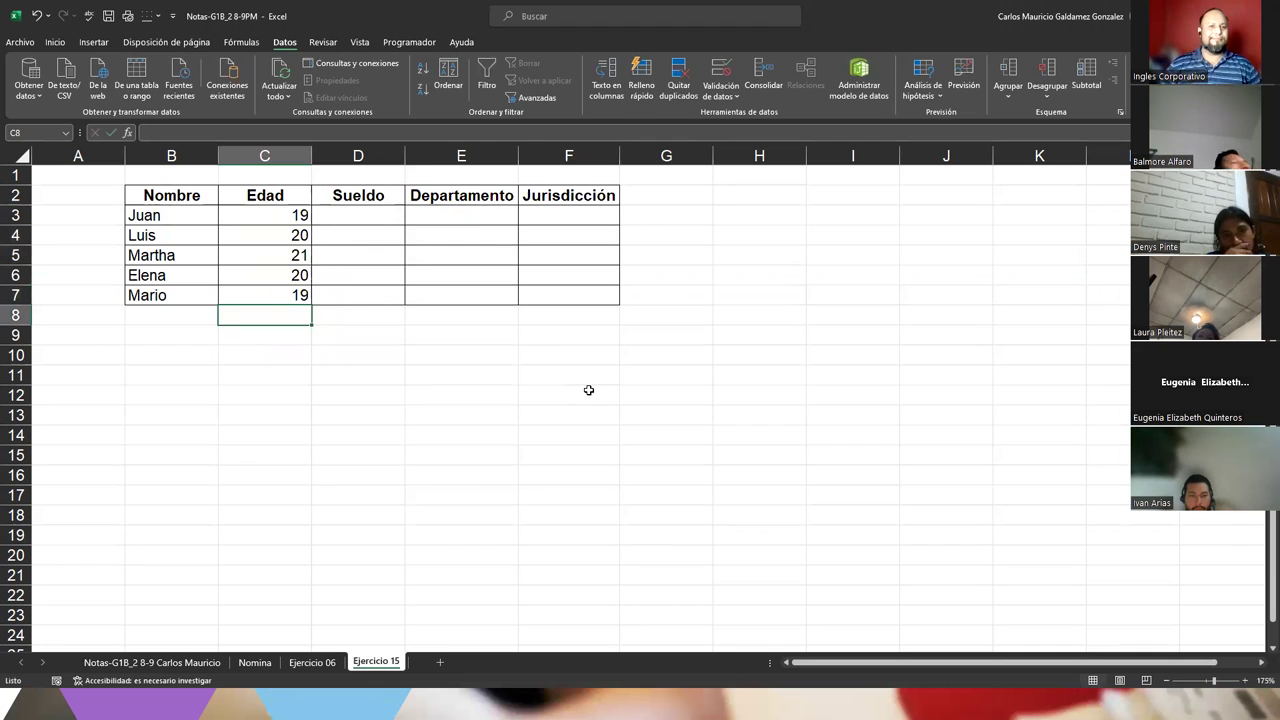
View the WPS Office screenshot of the age error alert beside the Edad cells and close it.
{"action": "left_click_drag", "start_coordinate": [264, 216], "coordinate": [278, 288]}
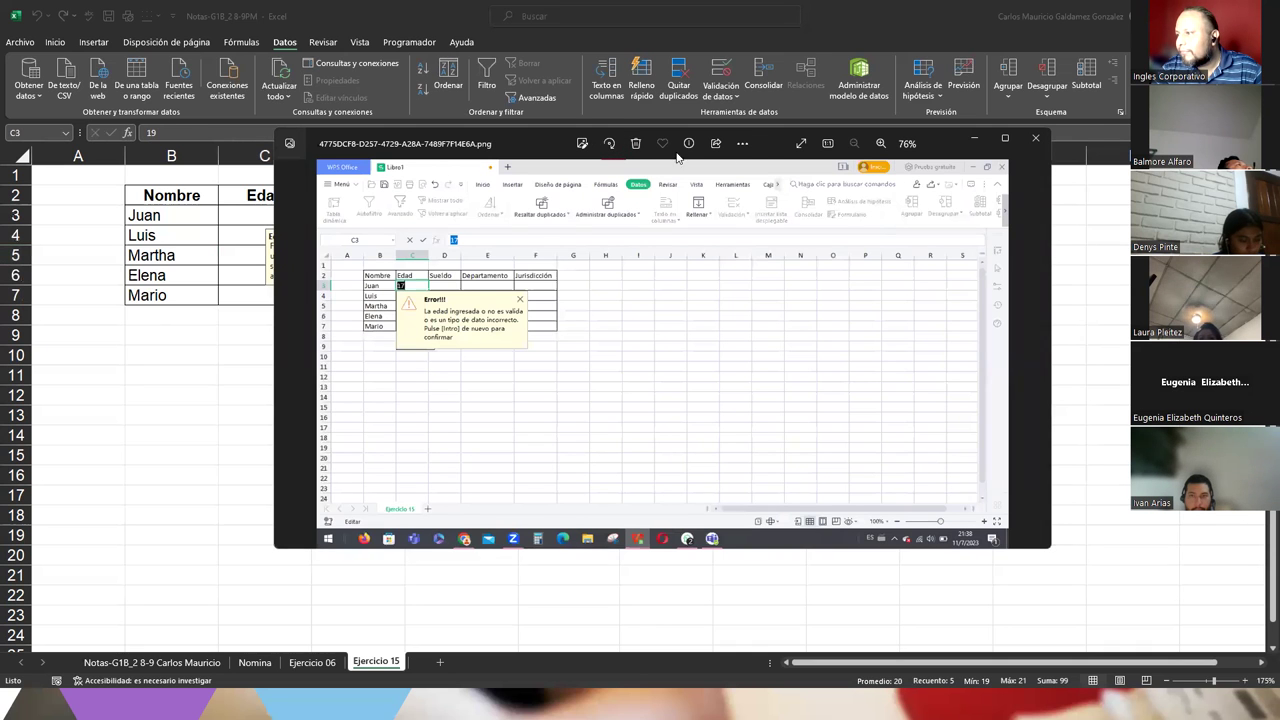
{"action": "left_click_drag", "start_coordinate": [561, 148], "coordinate": [719, 168]}
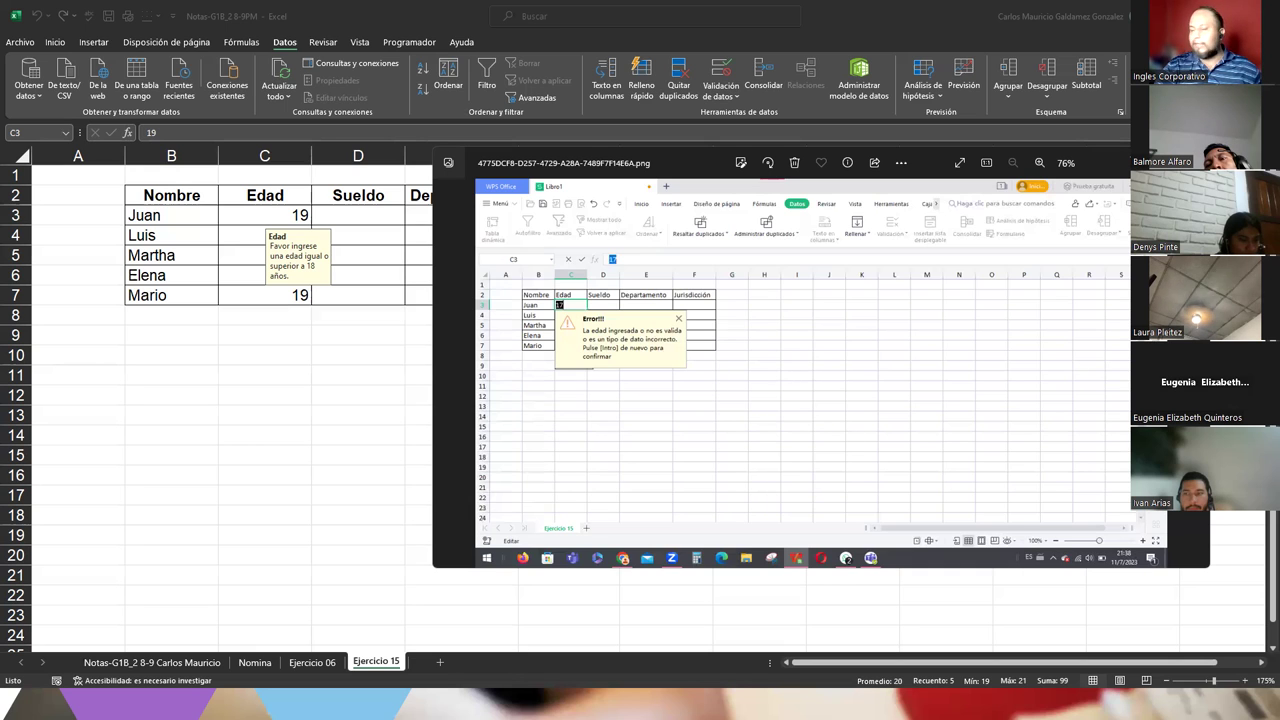
{"action": "key", "text": "Escape"}
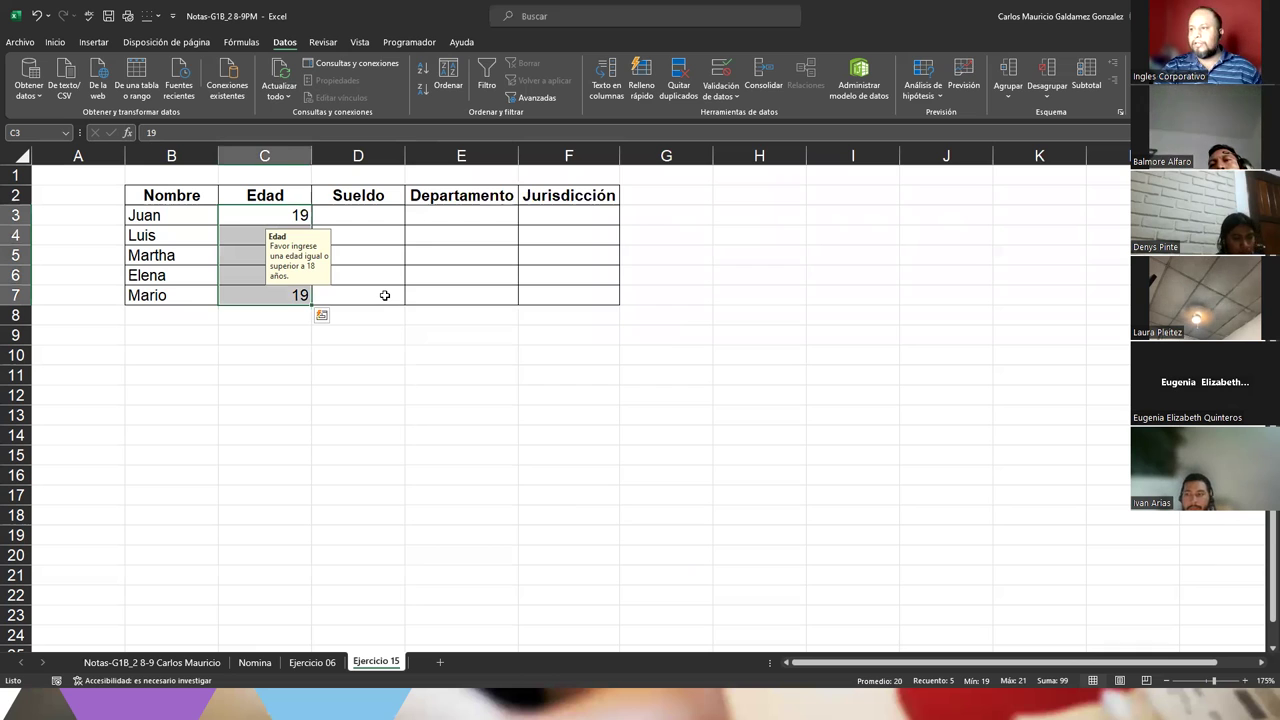
{"action": "left_click", "coordinate": [384, 295]}
{"action": "left_click_drag", "start_coordinate": [272, 215], "coordinate": [272, 297]}
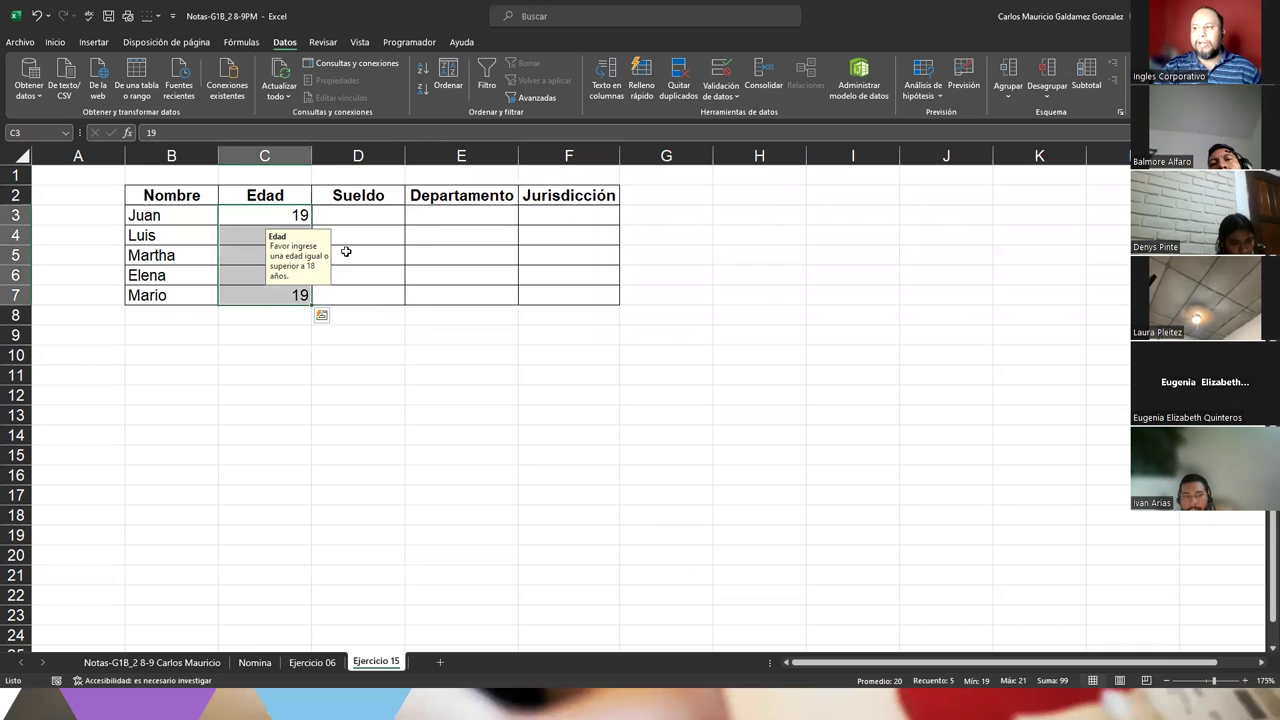
Start a data validation rule on the Sueldo cells D3:D7 that allows Decimal values with the entre condition.
{"action": "left_click_drag", "start_coordinate": [400, 213], "coordinate": [372, 300]}
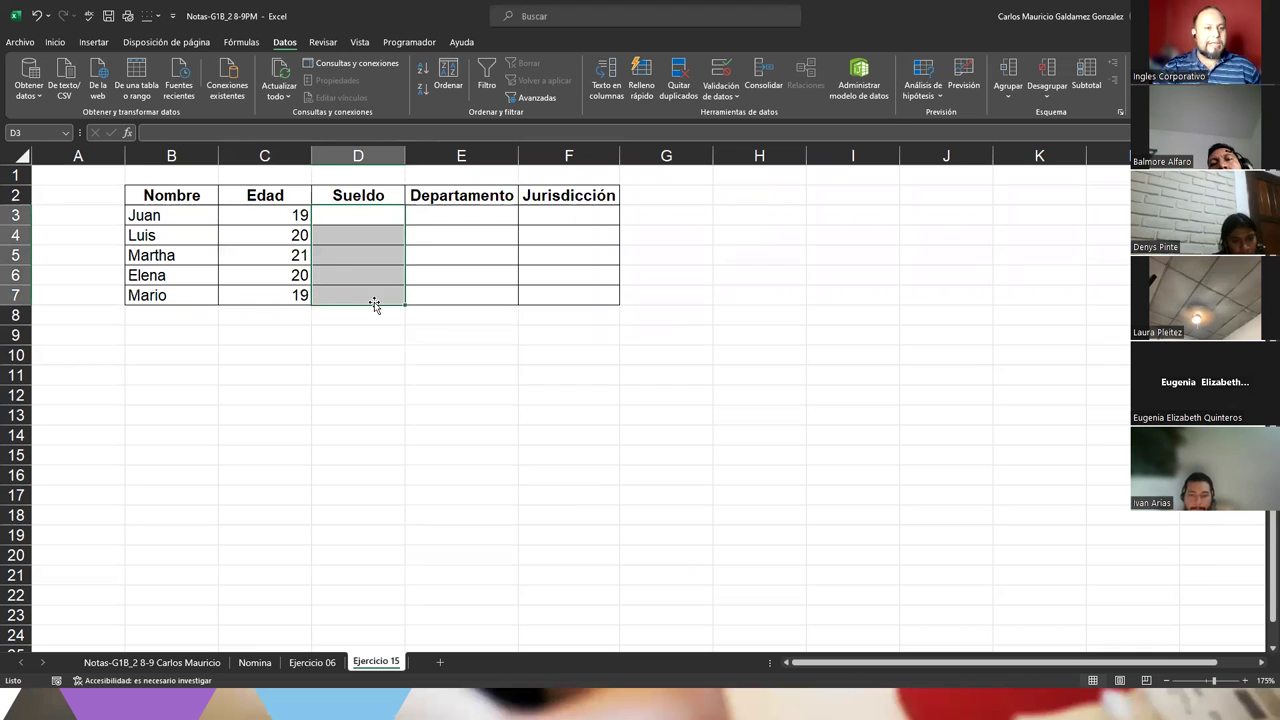
{"action": "left_click", "coordinate": [726, 70]}
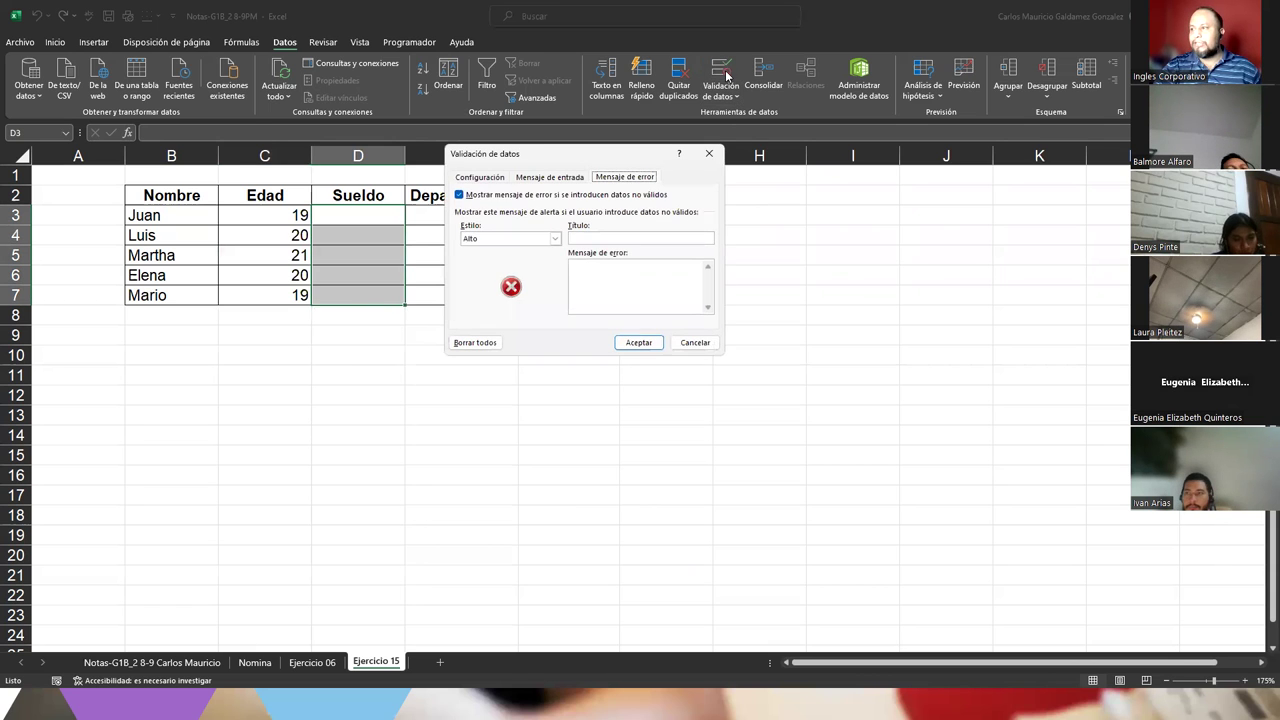
{"action": "left_click", "coordinate": [495, 180]}
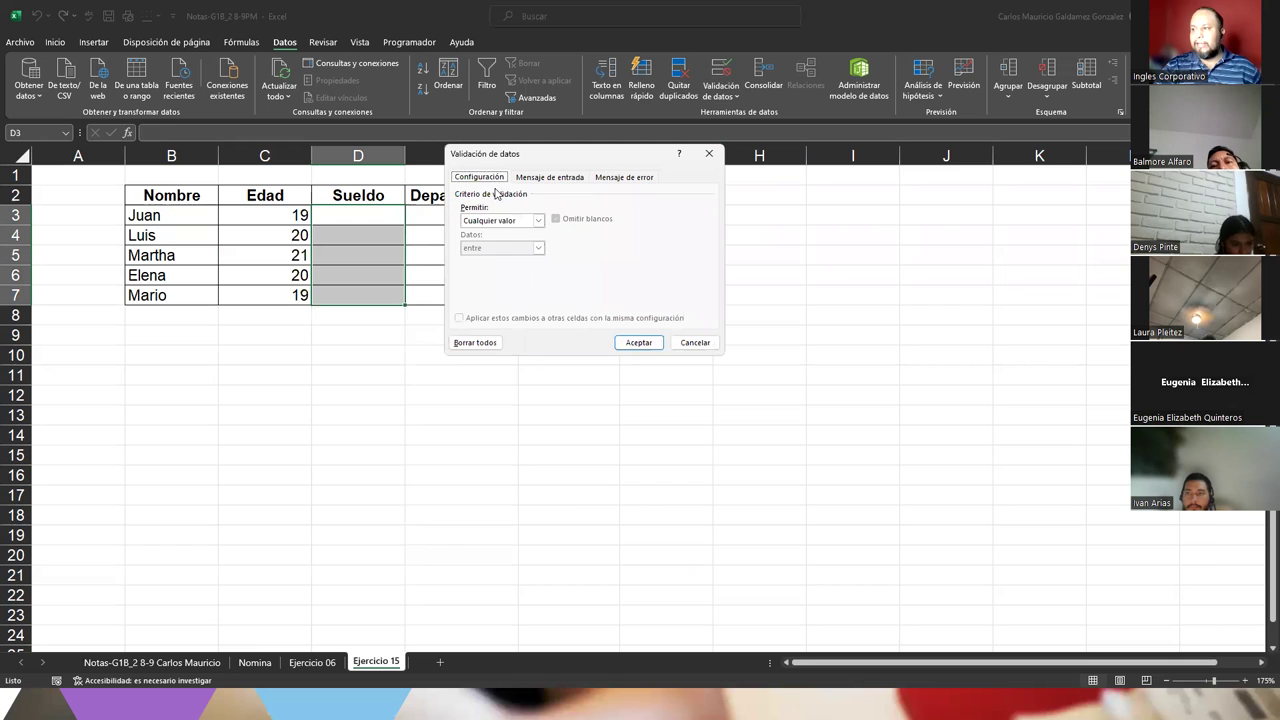
{"action": "left_click", "coordinate": [538, 220]}
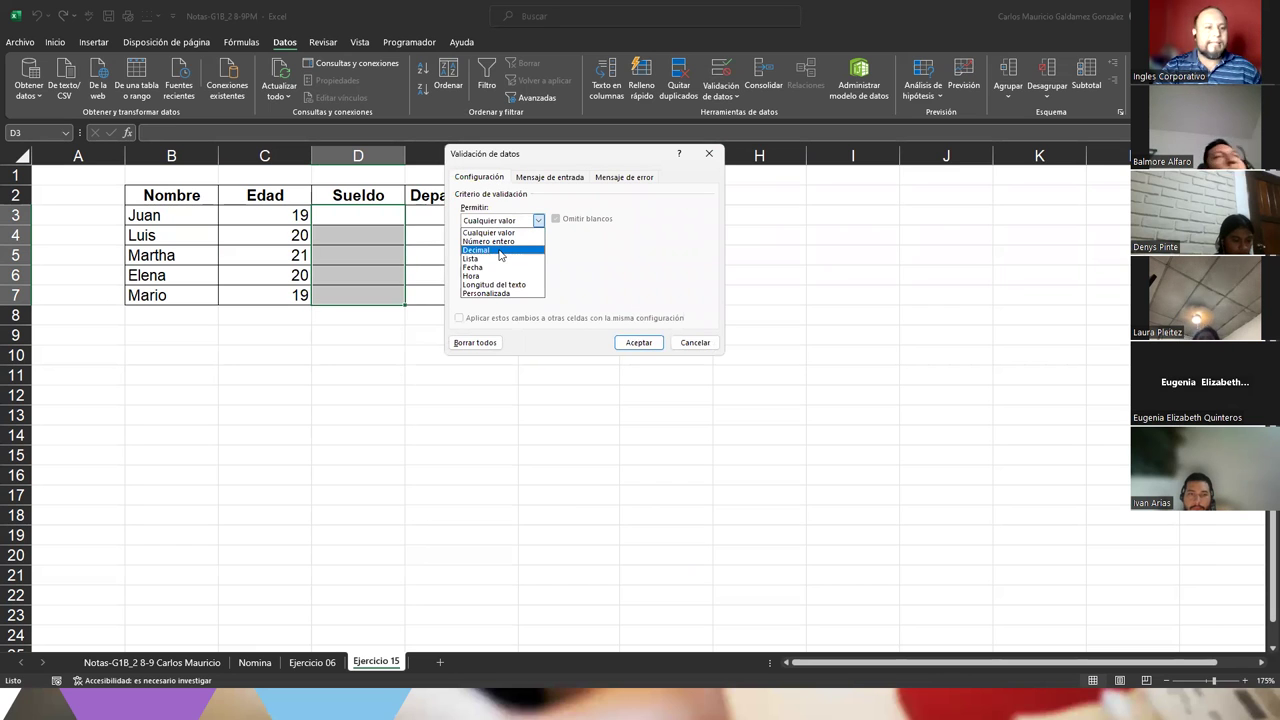
{"action": "left_click", "coordinate": [499, 251]}
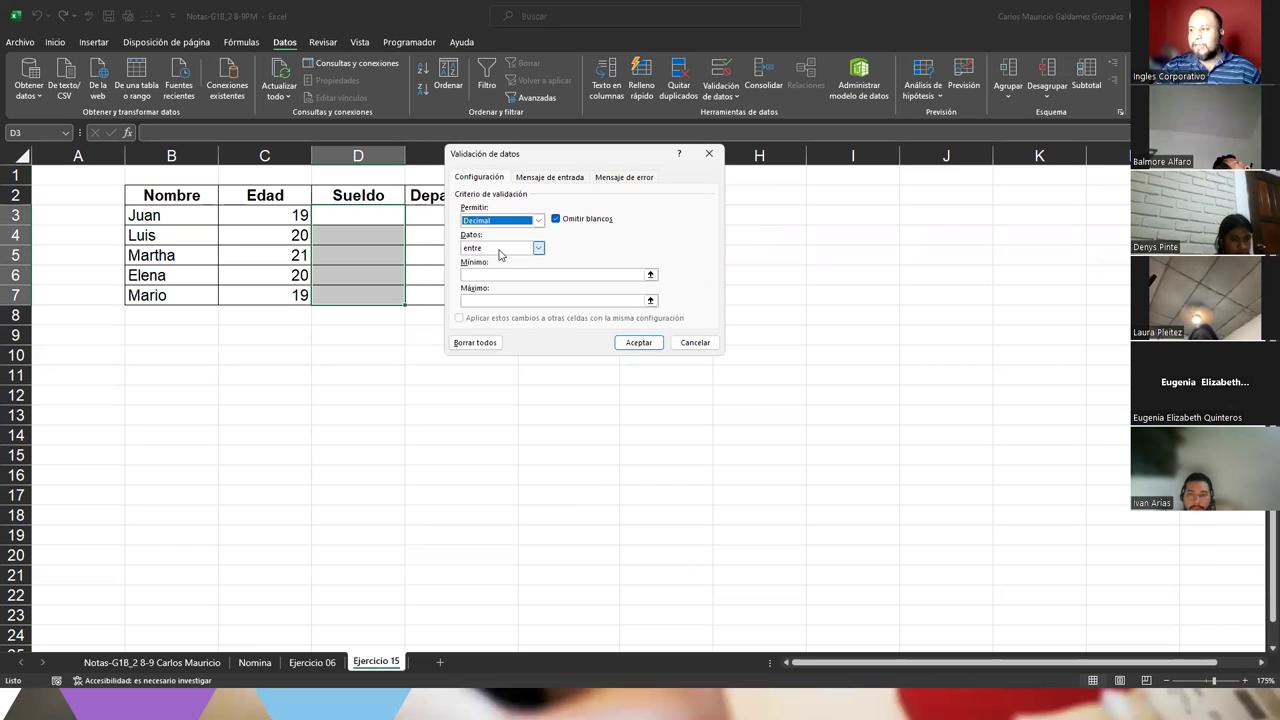
{"action": "left_click", "coordinate": [538, 248]}
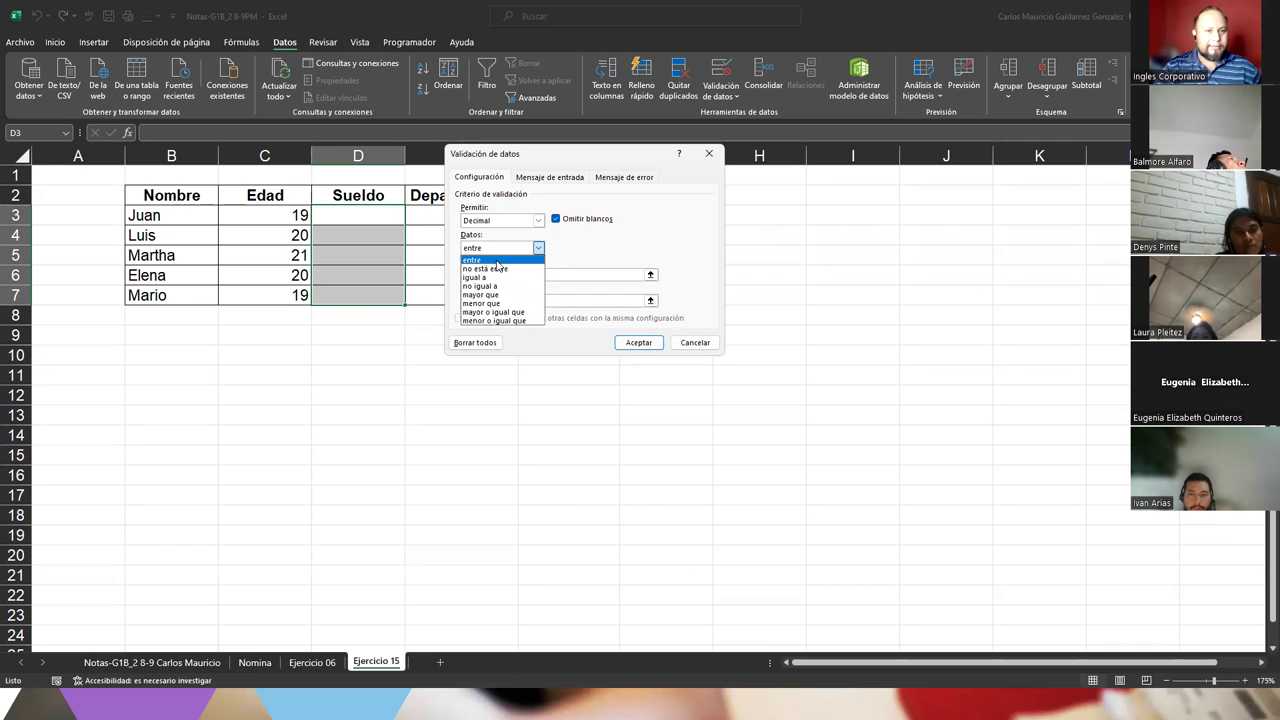
{"action": "left_click", "coordinate": [497, 262]}
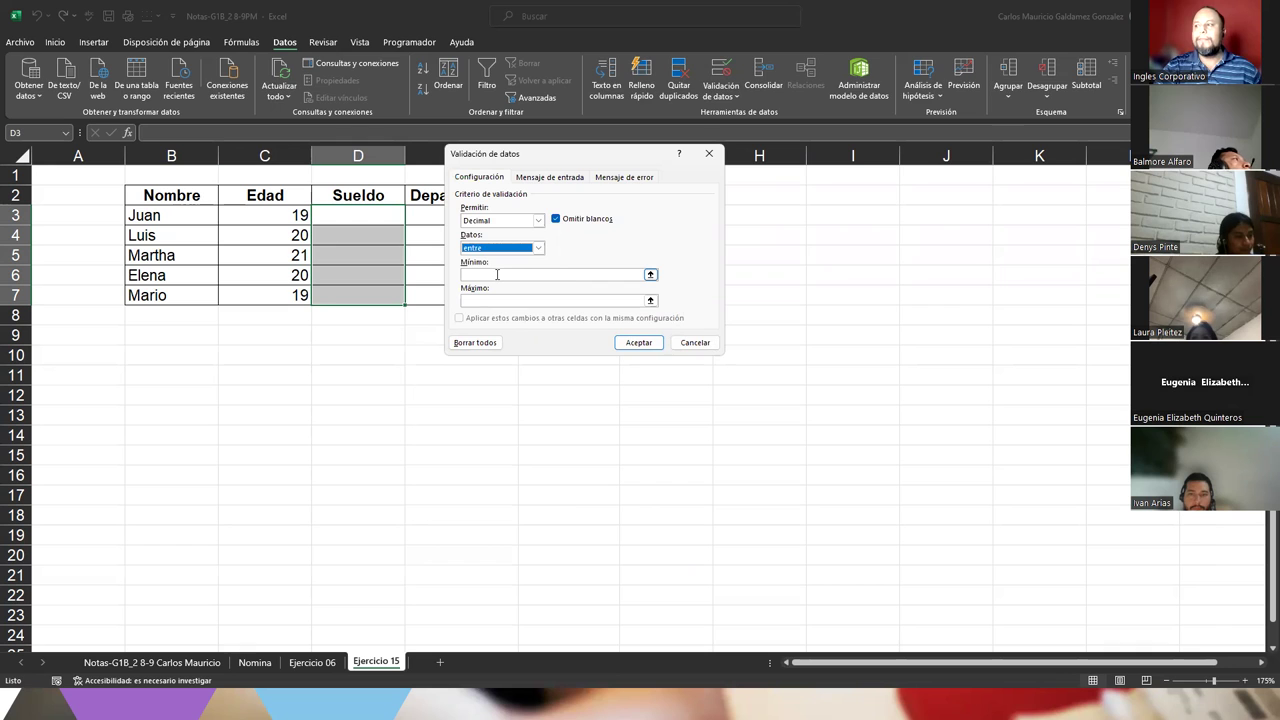
Set the Sueldo validation limits to a minimum of 349.99 and a maximum of 599.99.
{"action": "left_click", "coordinate": [497, 274]}
{"action": "type", "text": "350."}
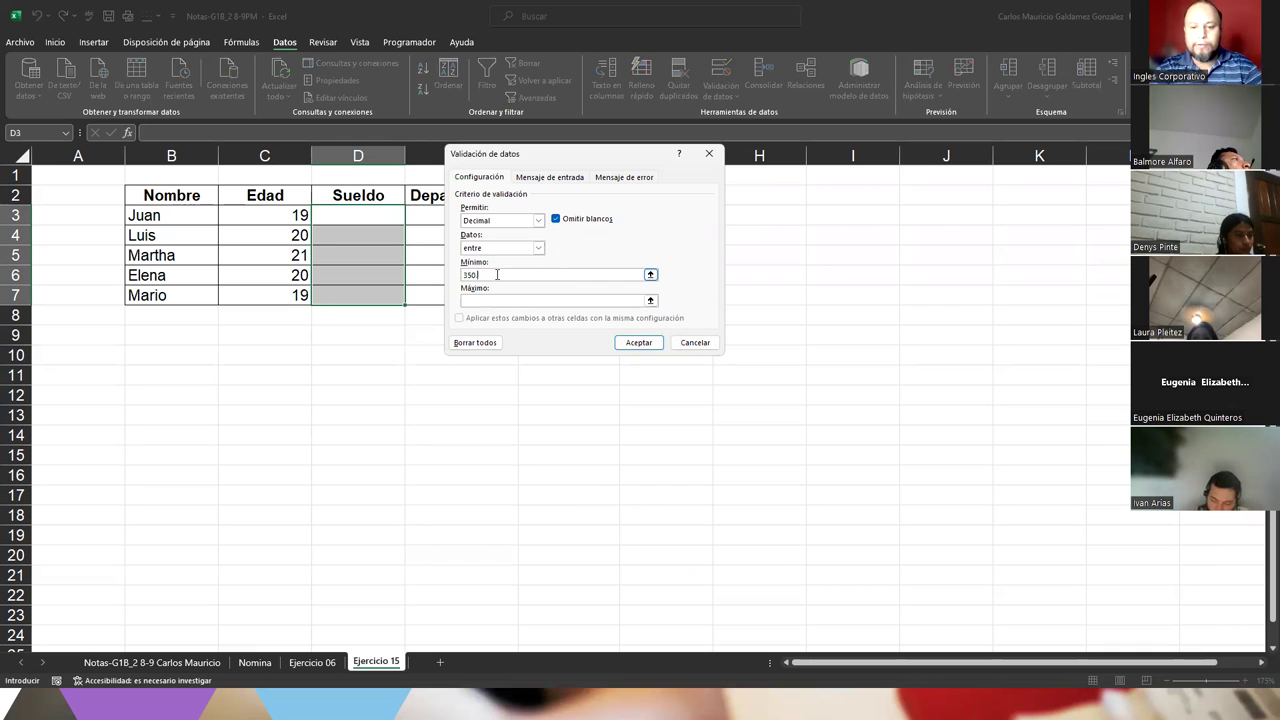
{"action": "key", "text": "BackSpace"}
{"action": "key", "text": "BackSpace"}
{"action": "key", "text": "BackSpace"}
{"action": "type", "text": "4"}
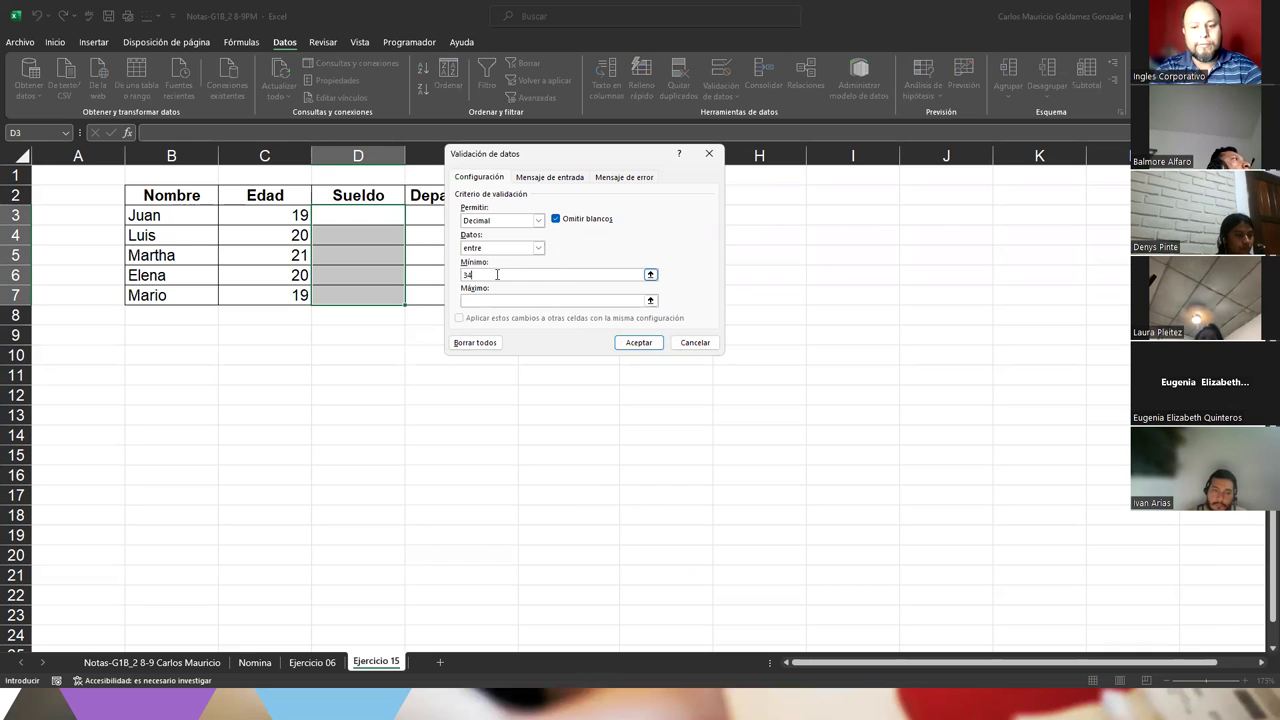
{"action": "type", "text": "9.99"}
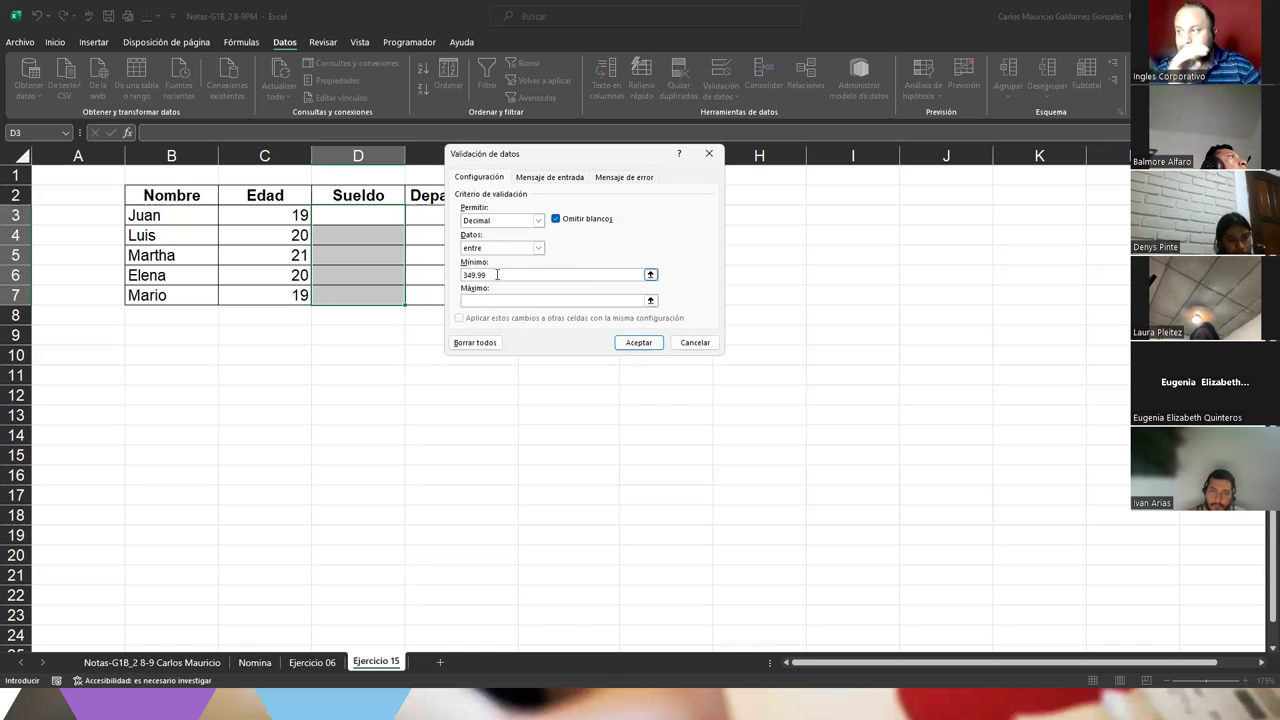
{"action": "type", "text": "599"}
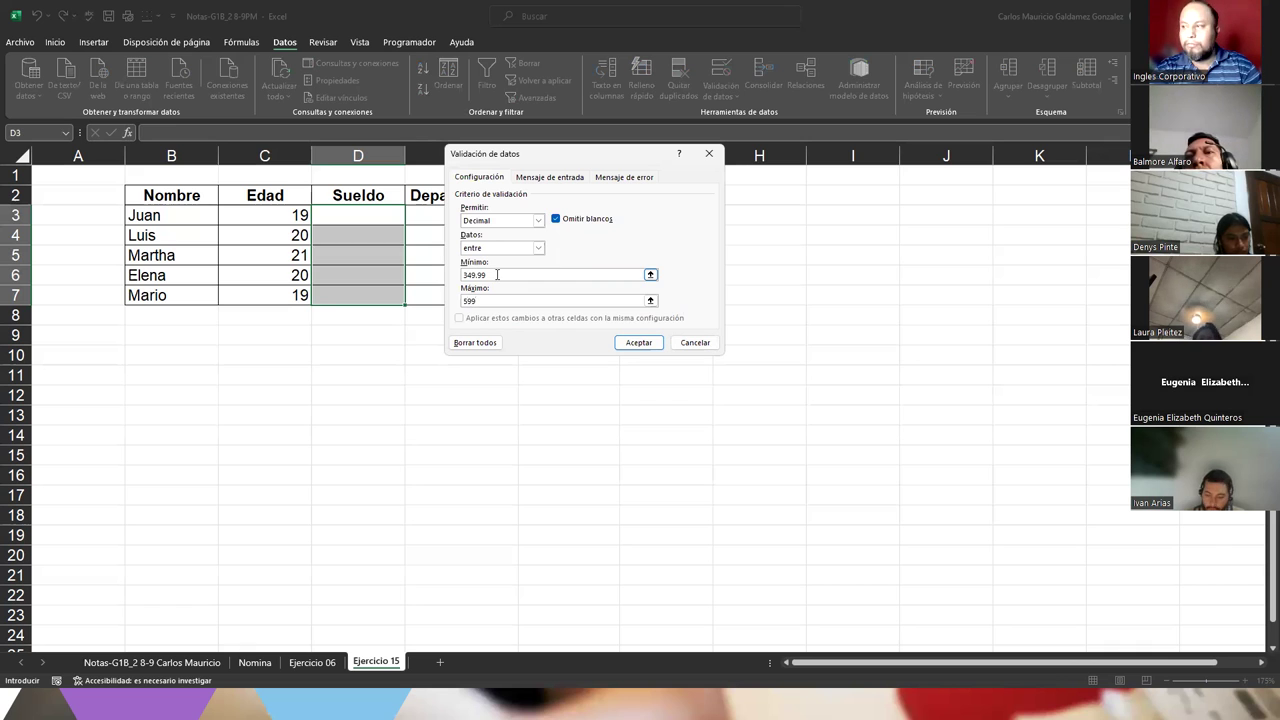
{"action": "type", "text": ".99"}
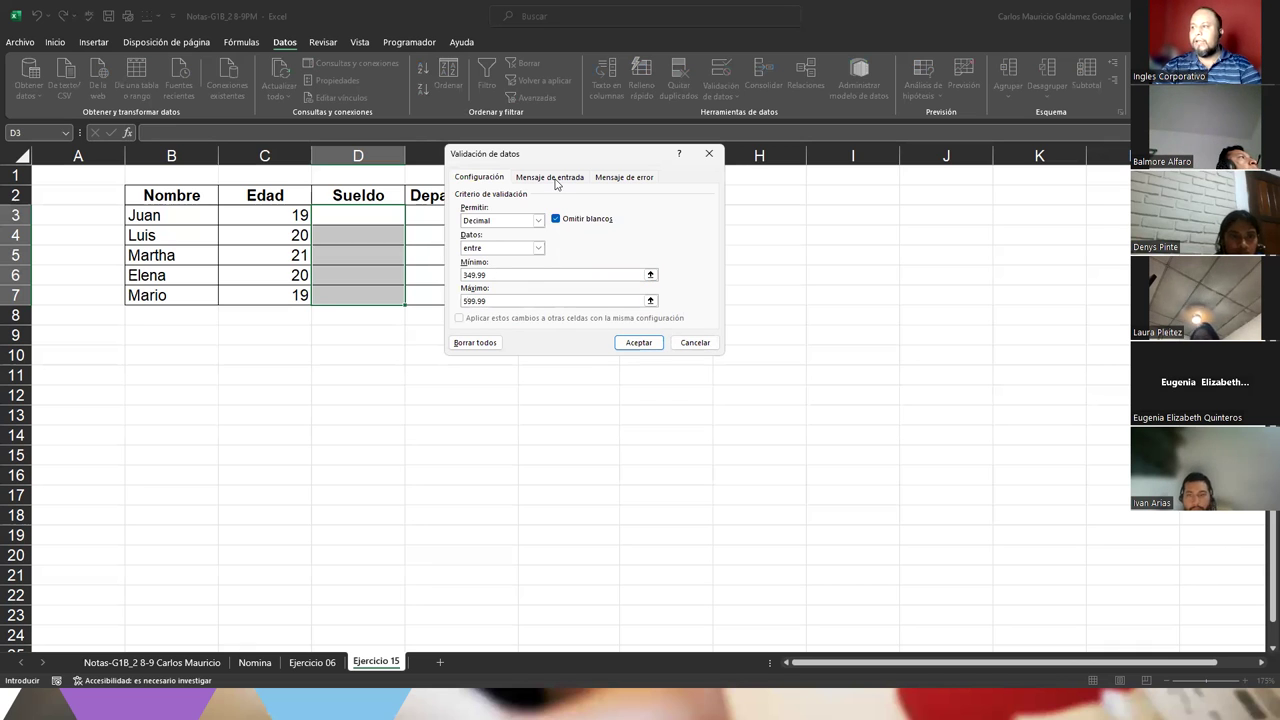
Add an input message to the Sueldo validation titled "Agregar Sueldo" with the text "Ingrese el Sueldo del empleado seleccionado.".
{"action": "left_click", "coordinate": [551, 178]}
{"action": "left_click", "coordinate": [546, 237]}
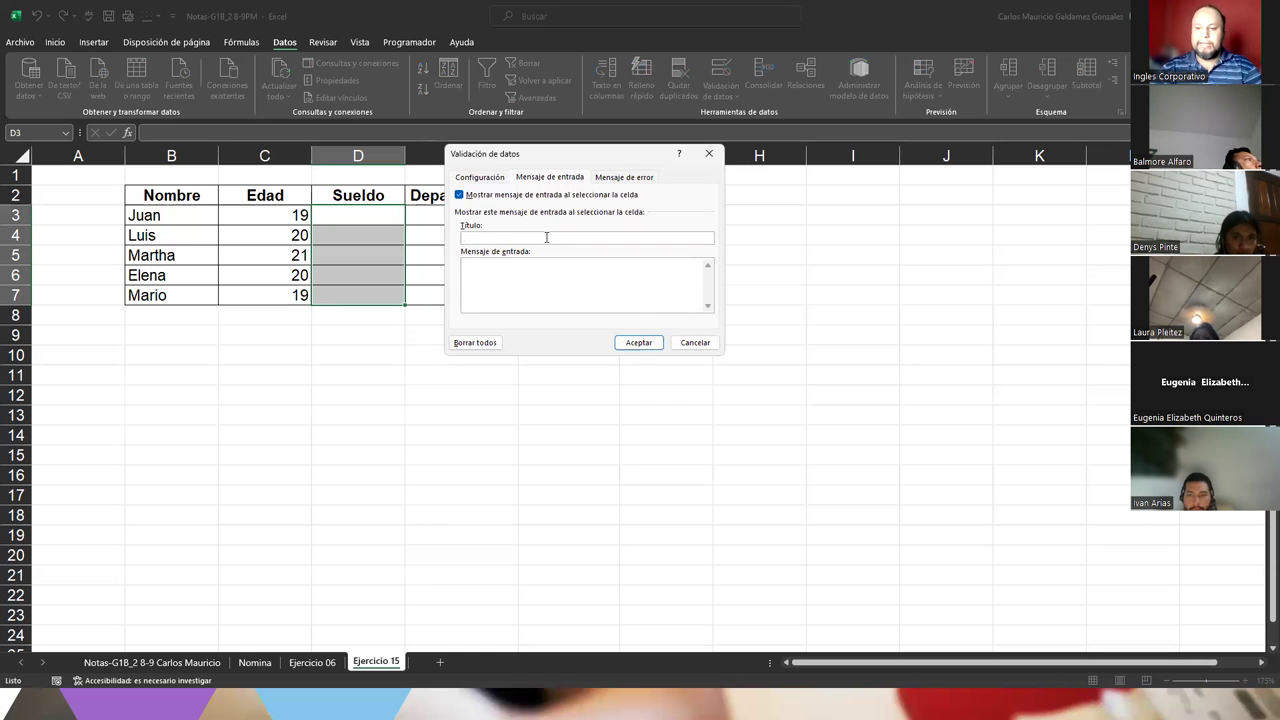
{"action": "type", "text": "Agr"}
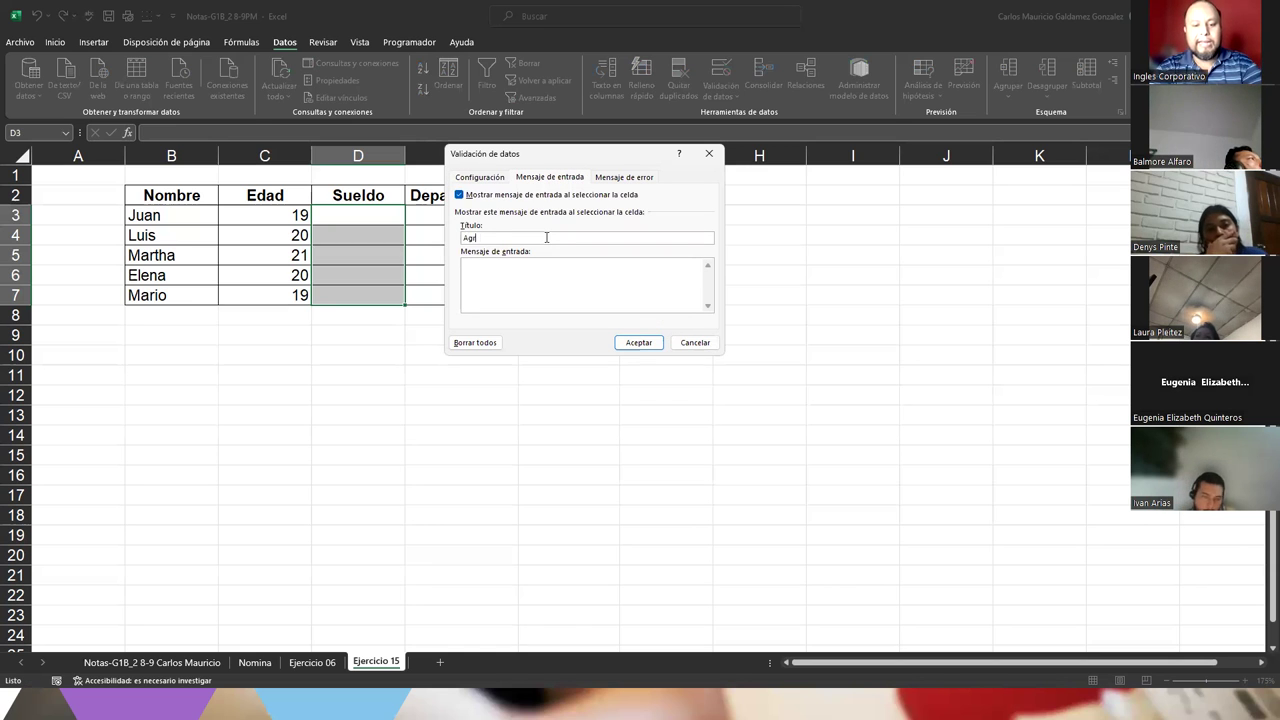
{"action": "type", "text": "egar Sueldo"}
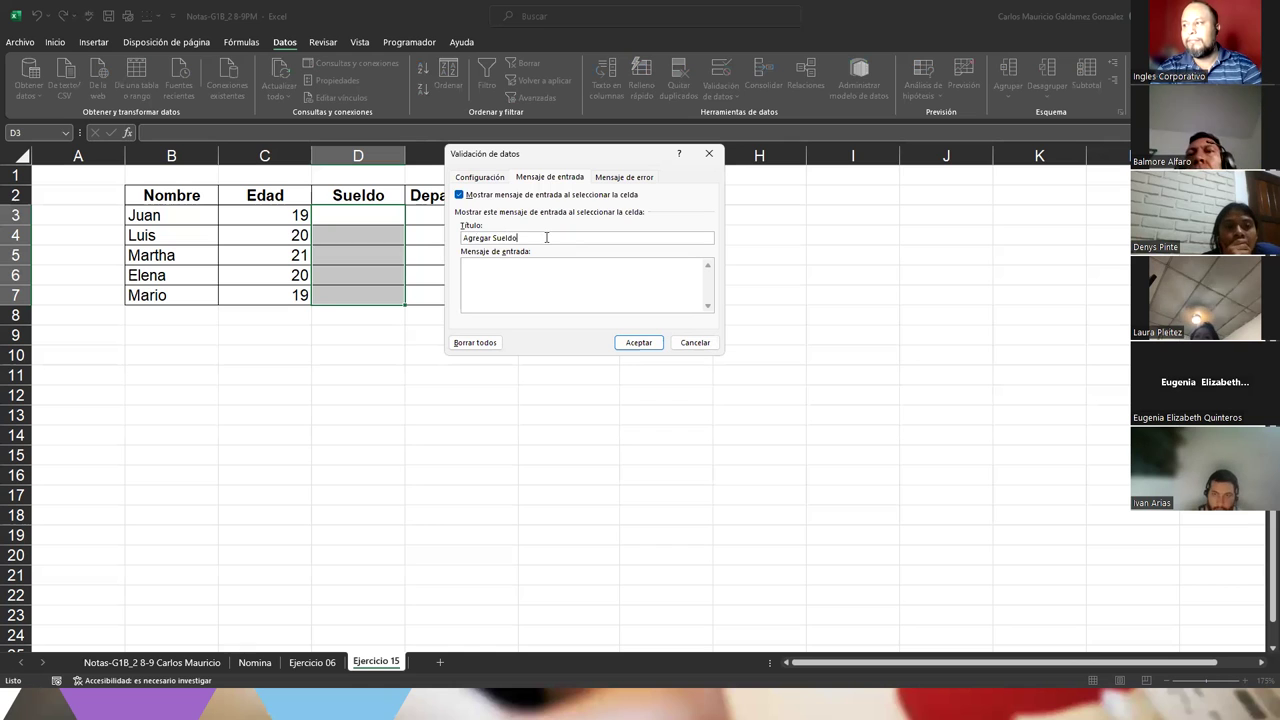
{"action": "left_click", "coordinate": [541, 278]}
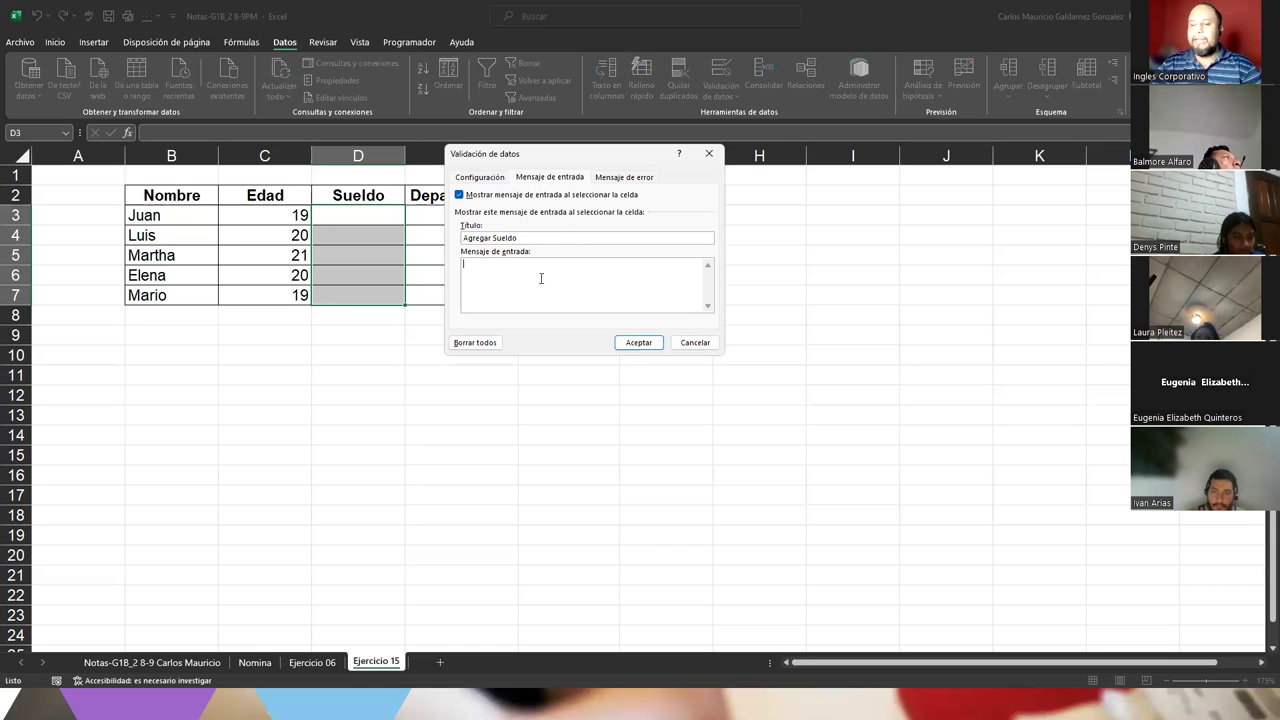
{"action": "type", "text": "Ingrese "}
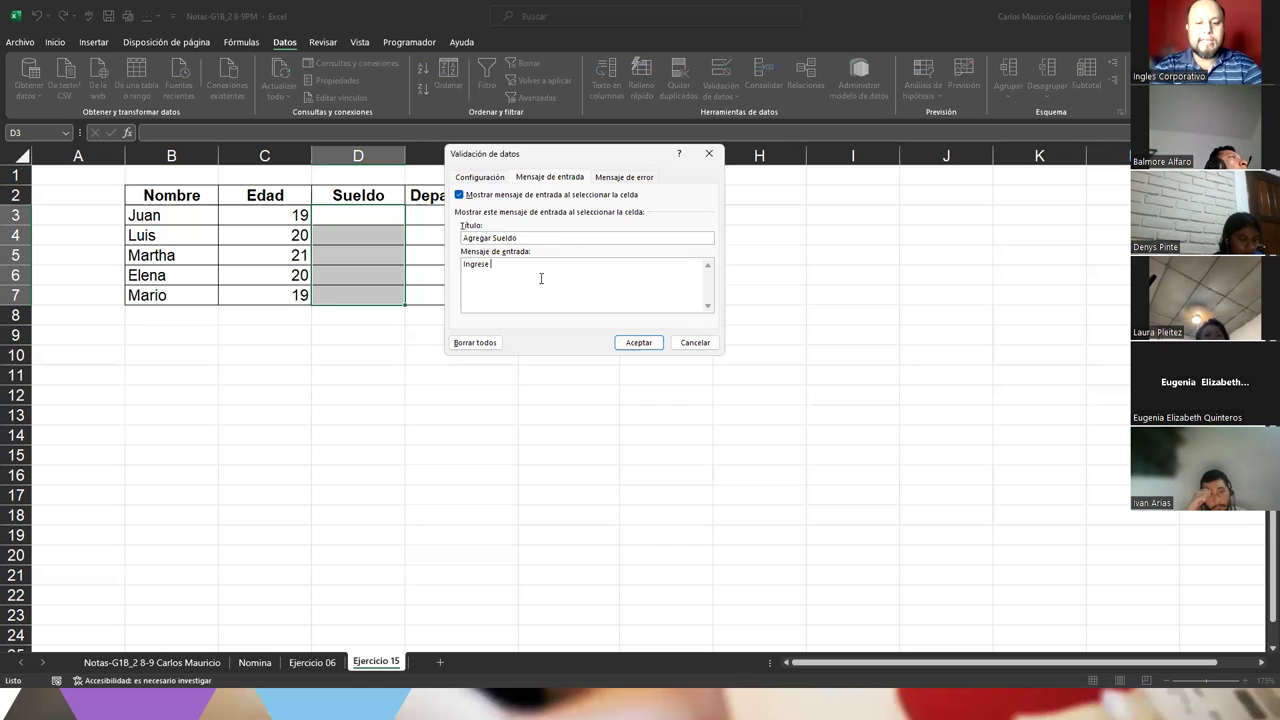
{"action": "type", "text": "el Su"}
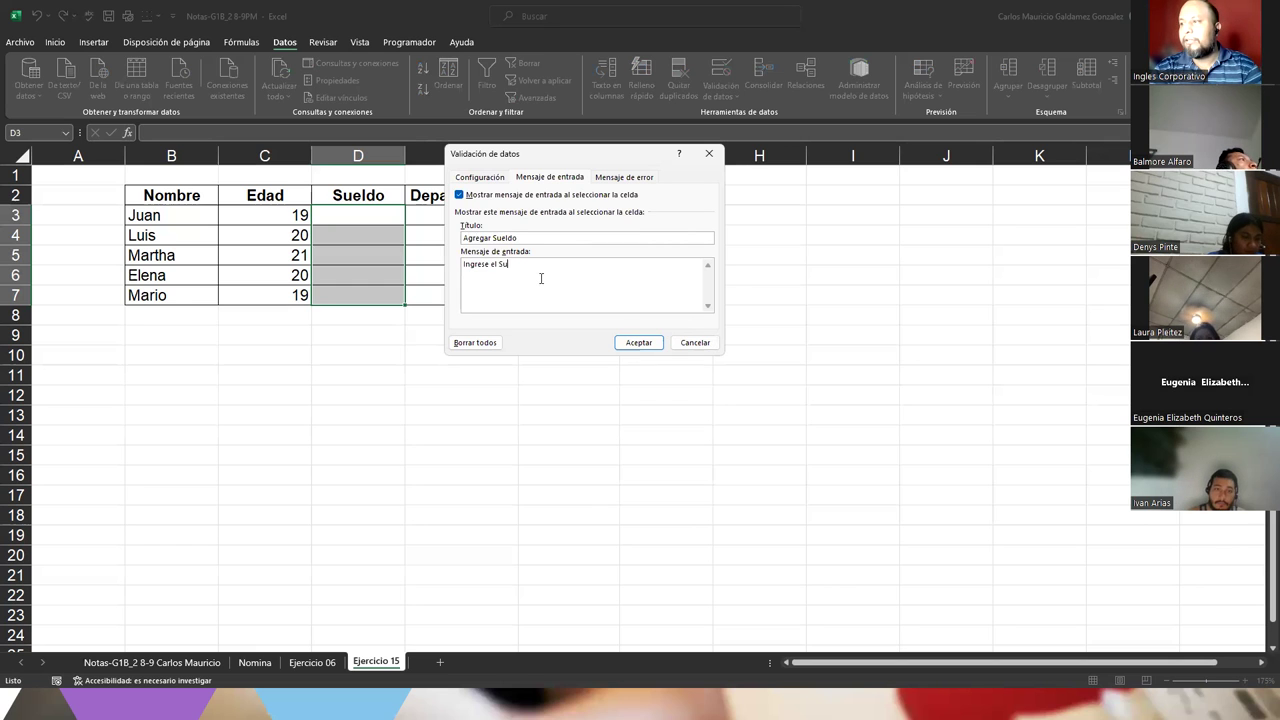
{"action": "type", "text": "eldo del empleado"}
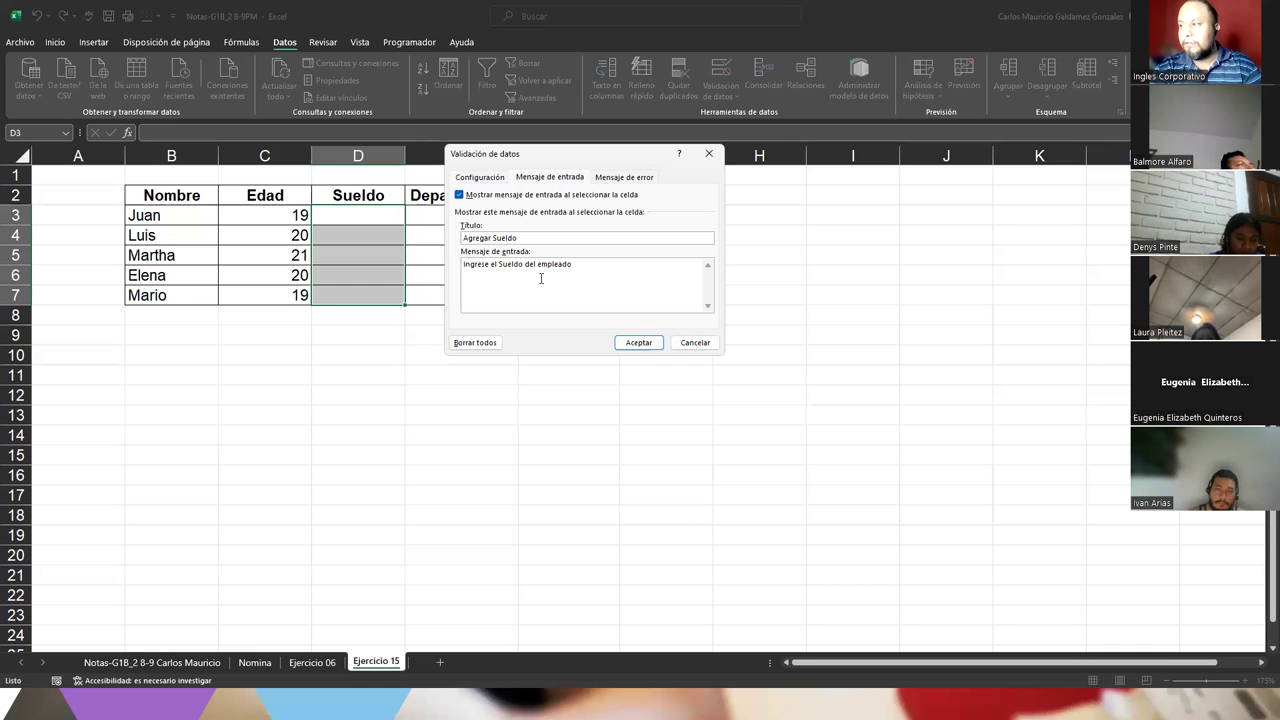
{"action": "type", "text": " seleccionado."}
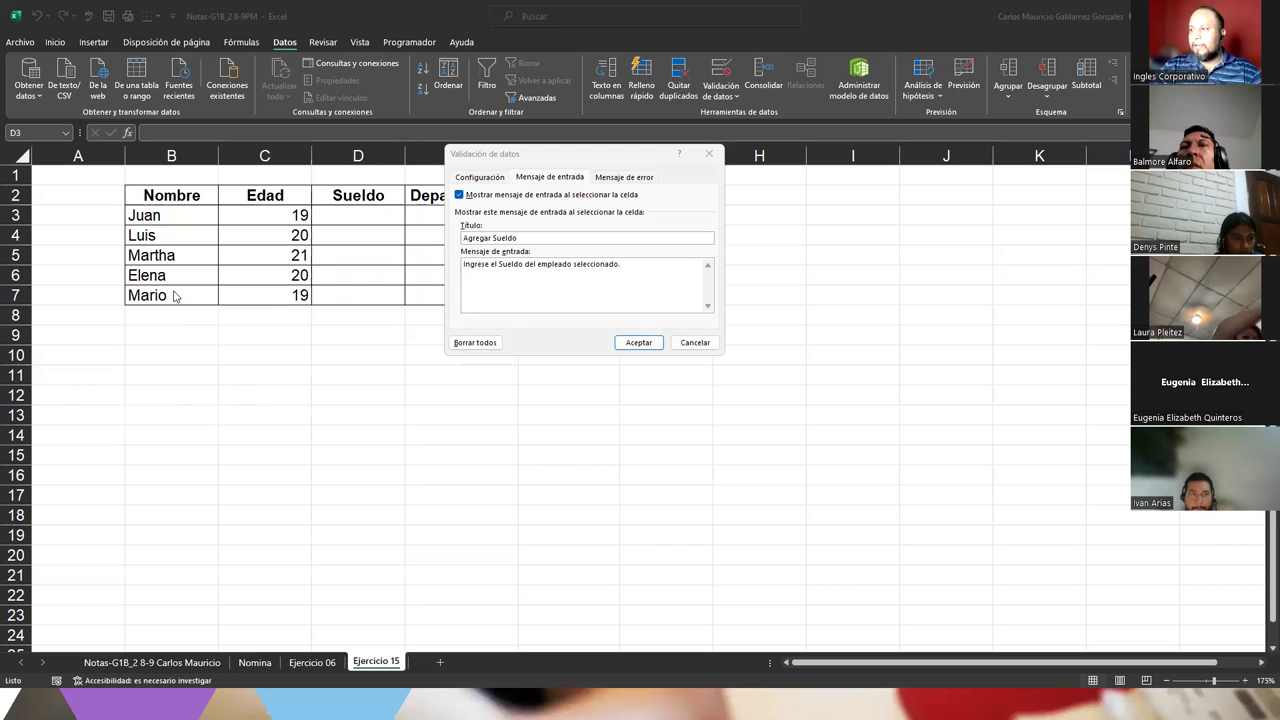
Review the Sueldo rule's validation criteria and limits together with its input message.
{"action": "left_click", "coordinate": [482, 178]}
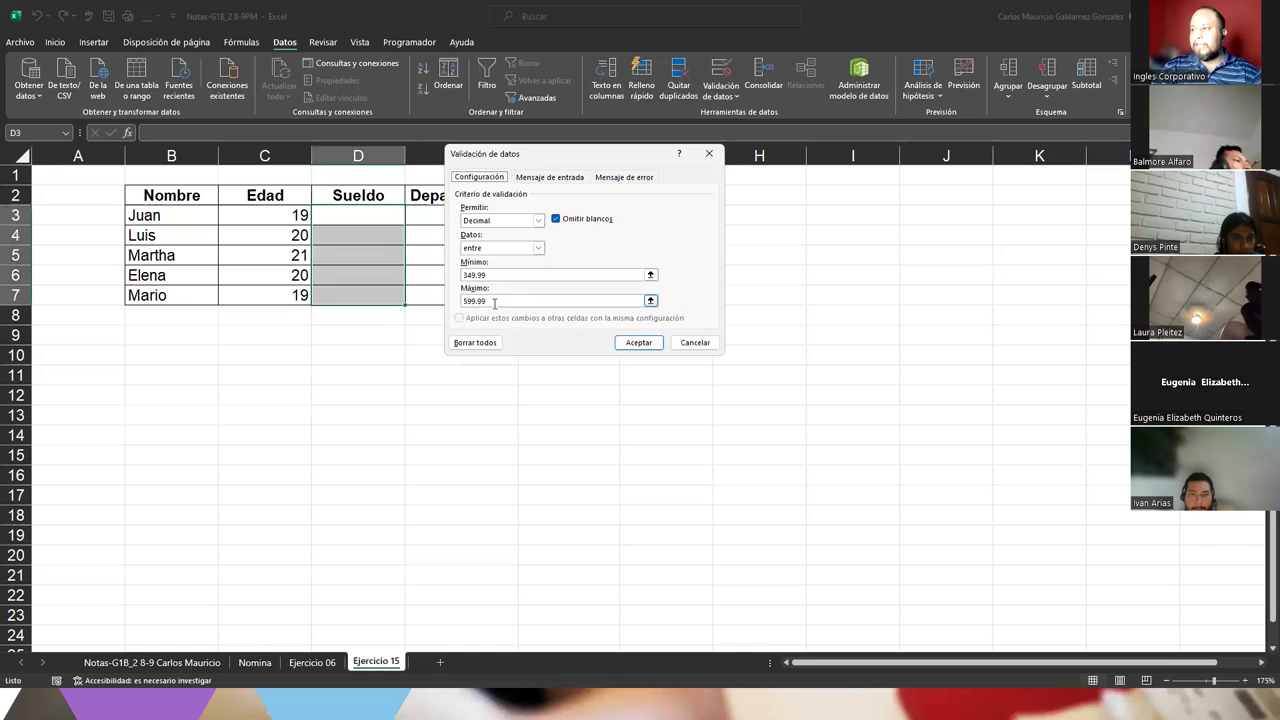
{"action": "left_click", "coordinate": [494, 301]}
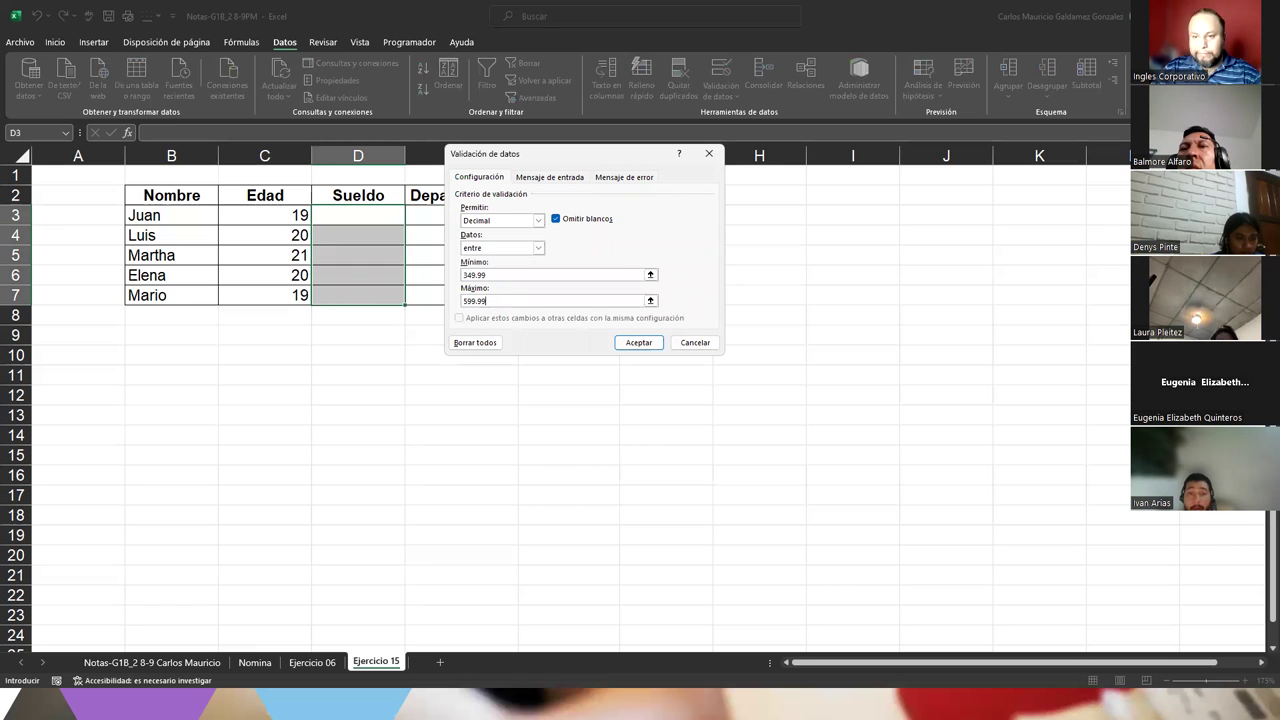
{"action": "left_click", "coordinate": [549, 178]}
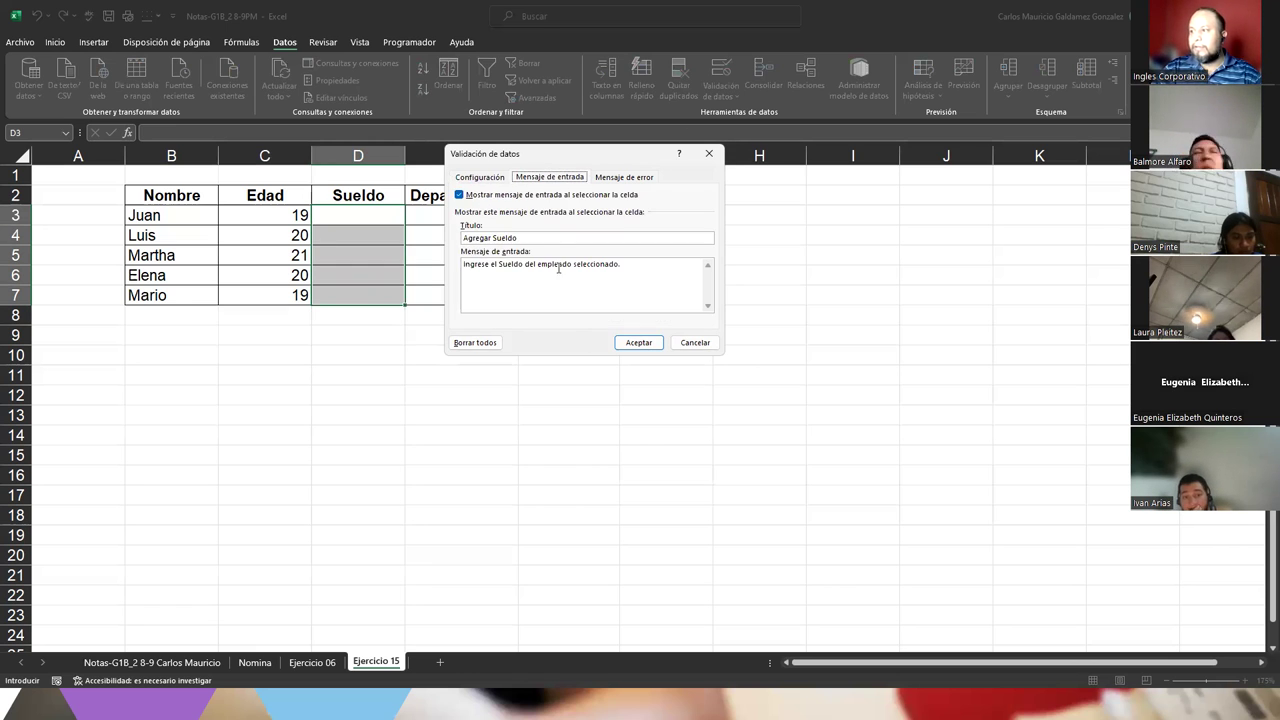
{"action": "left_click", "coordinate": [495, 179]}
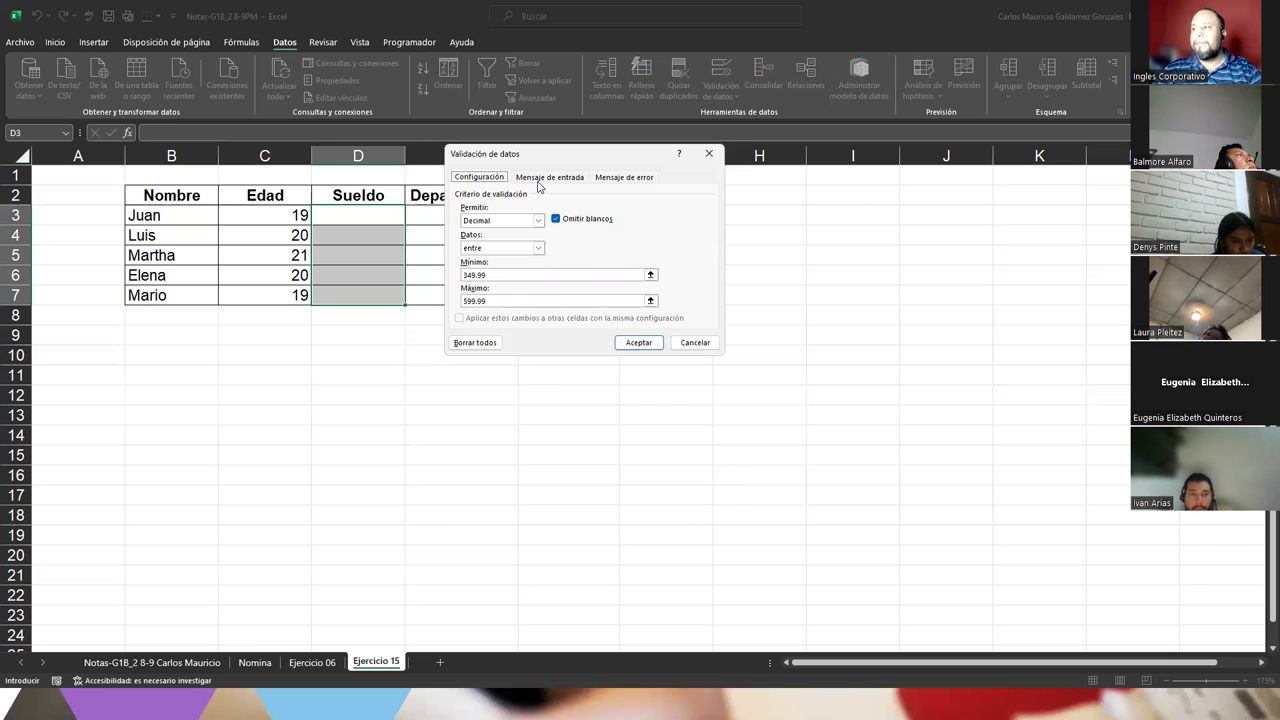
{"action": "left_click", "coordinate": [537, 180]}
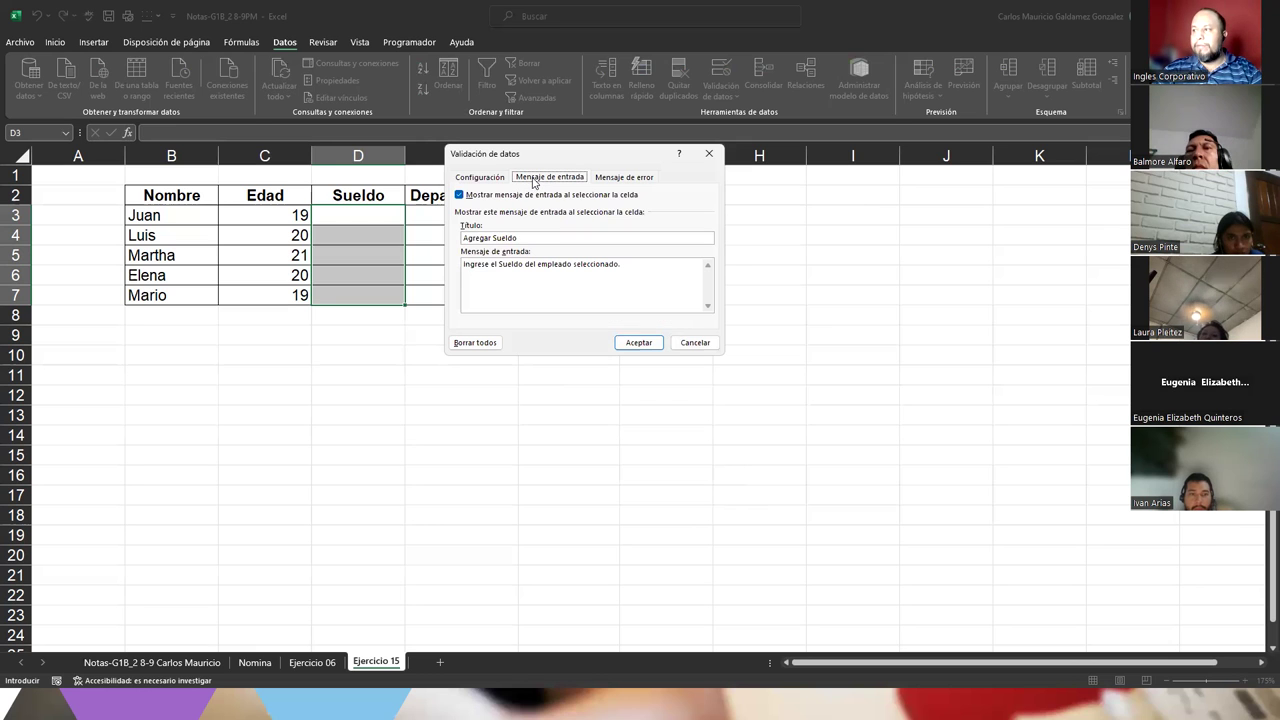
{"action": "left_click", "coordinate": [527, 240]}
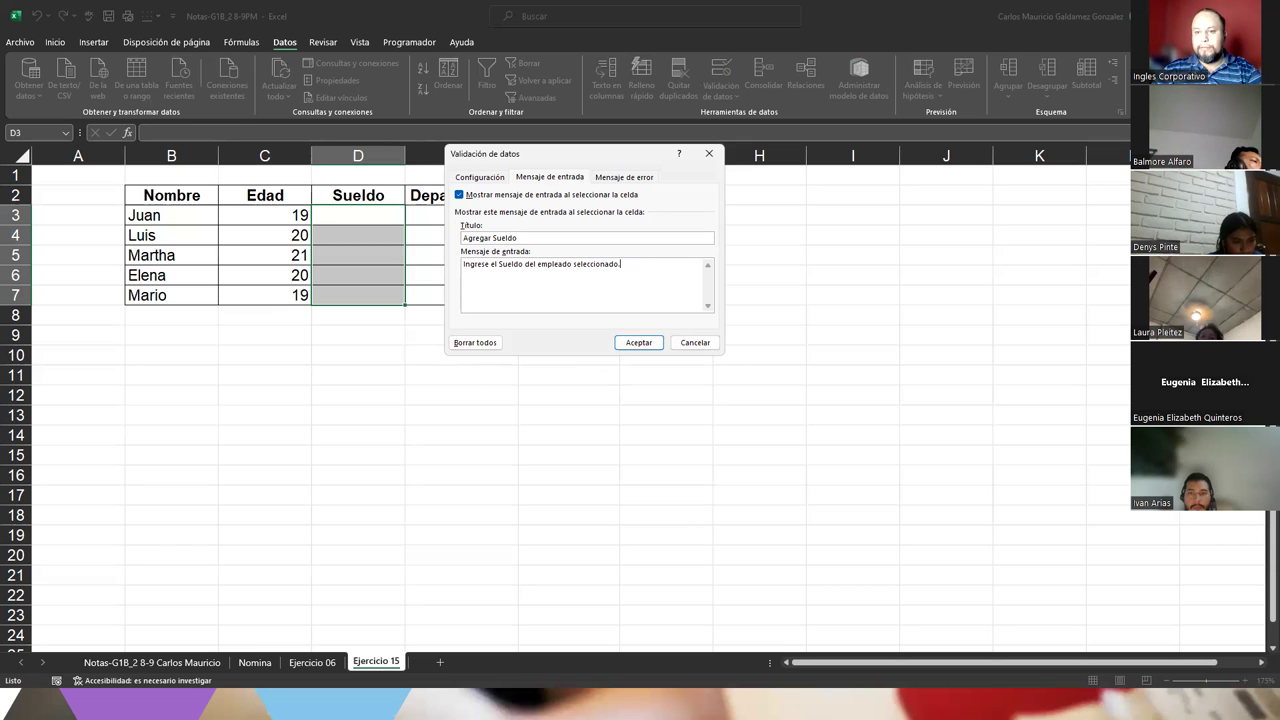
Title the Sueldo validation's error alert "Sueldo incorrecto".
{"action": "left_click", "coordinate": [617, 178]}
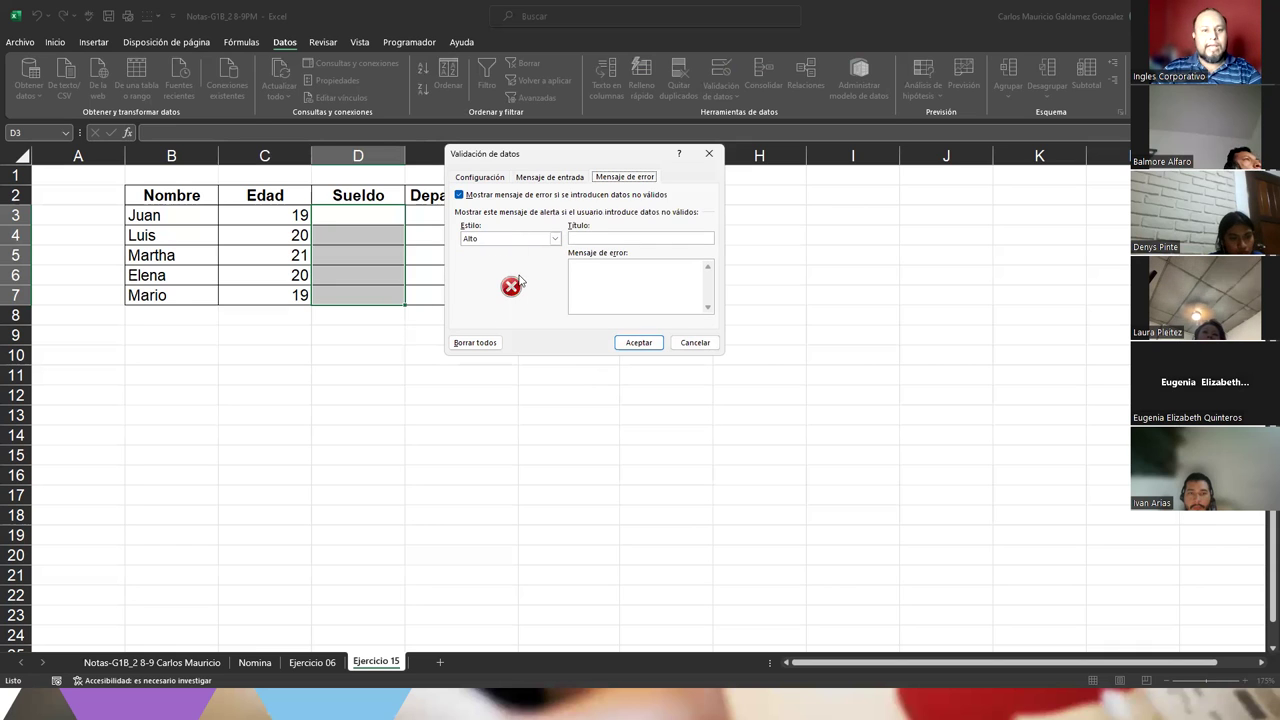
{"action": "left_click", "coordinate": [658, 240]}
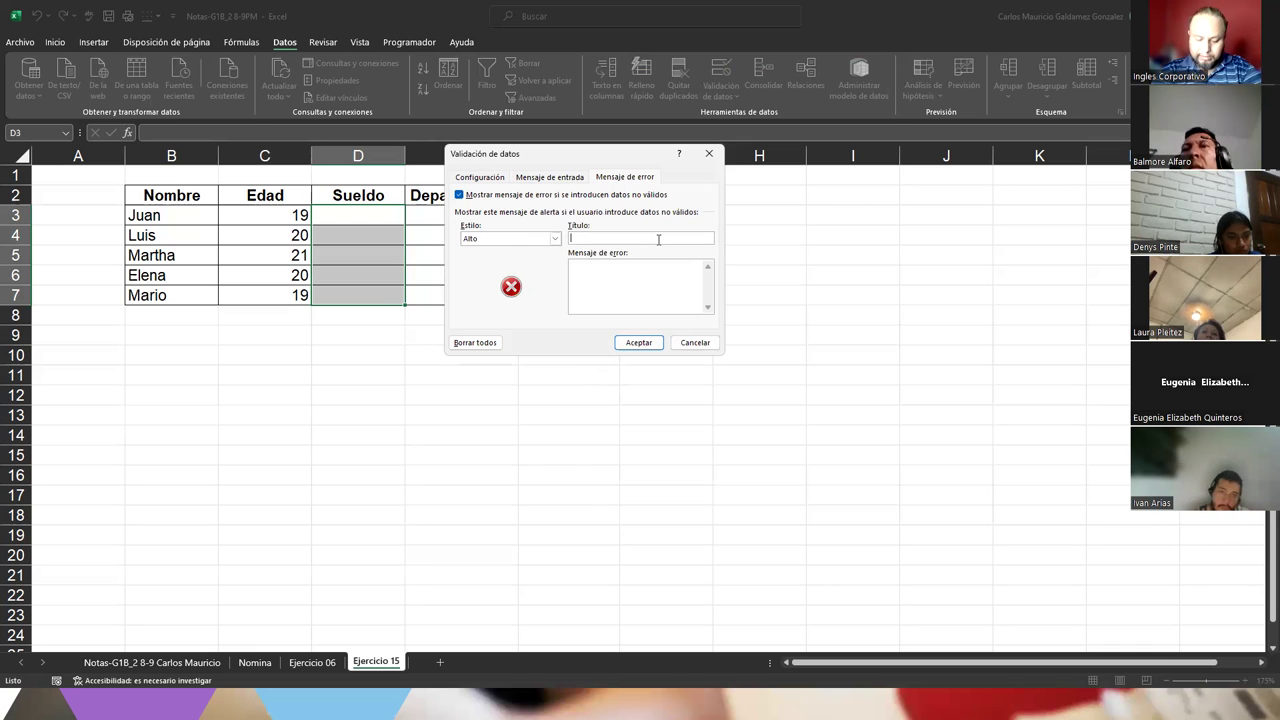
{"action": "type", "text": "Sueldo"}
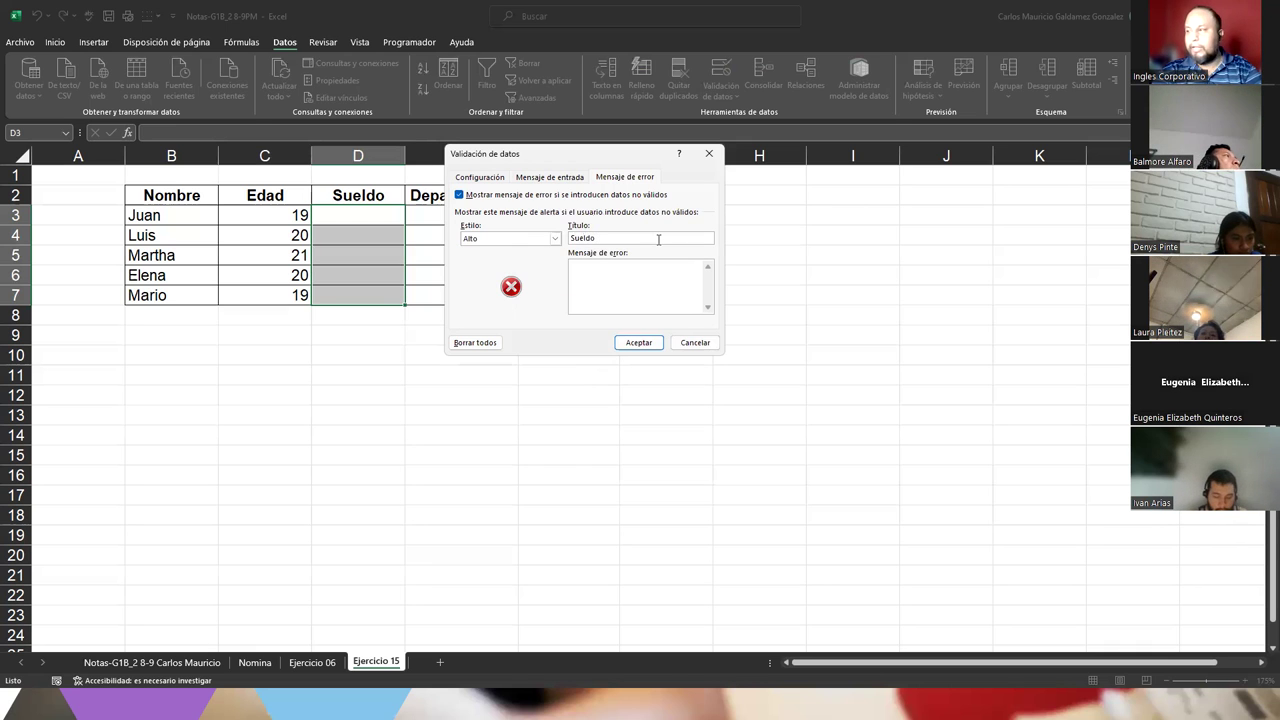
{"action": "type", "text": " incorrecto"}
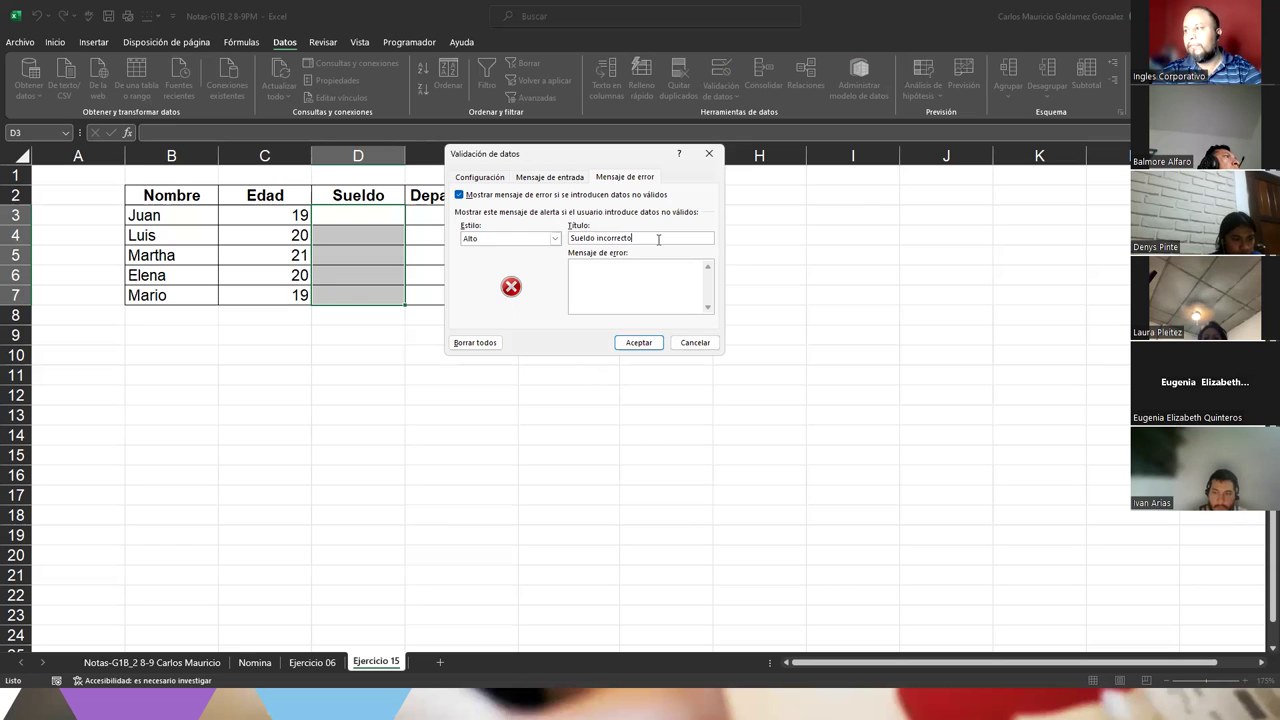
Write the error message "El dato ingresado no se encuentra dentro de los parámetros establecidos. (349.99-599.99)".
{"action": "key", "text": "Tab"}
{"action": "type", "text": "El dato ingresado no se ecunetr"}
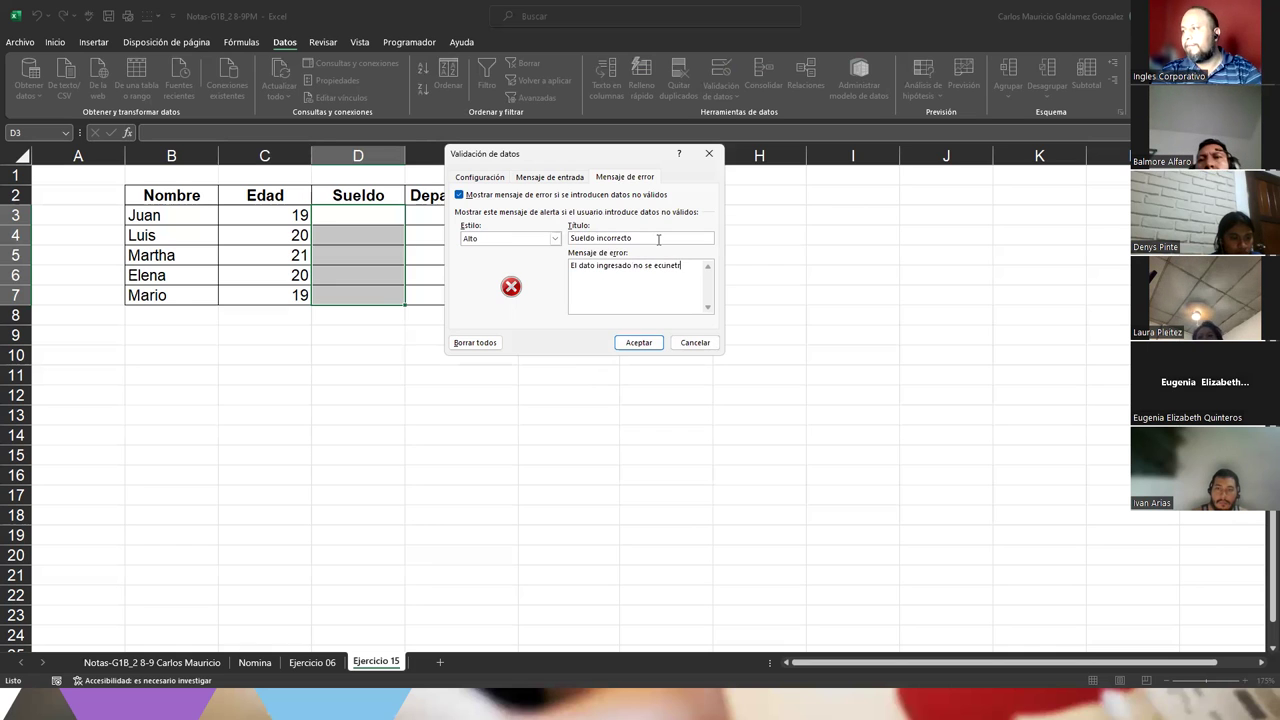
{"action": "type", "text": "t"}
{"action": "key", "text": "BackSpace"}
{"action": "key", "text": "BackSpace"}
{"action": "key", "text": "BackSpace"}
{"action": "key", "text": "BackSpace"}
{"action": "key", "text": "BackSpace"}
{"action": "type", "text": "ncu"}
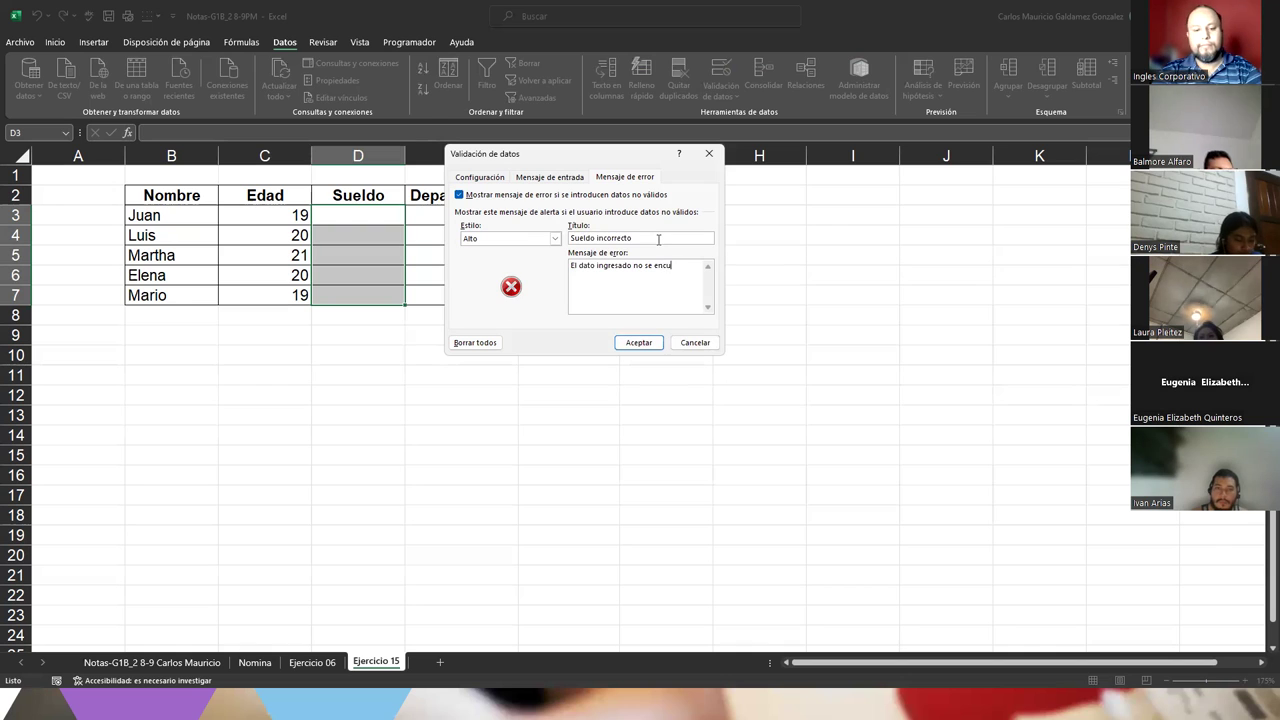
{"action": "type", "text": "entra dentro sde"}
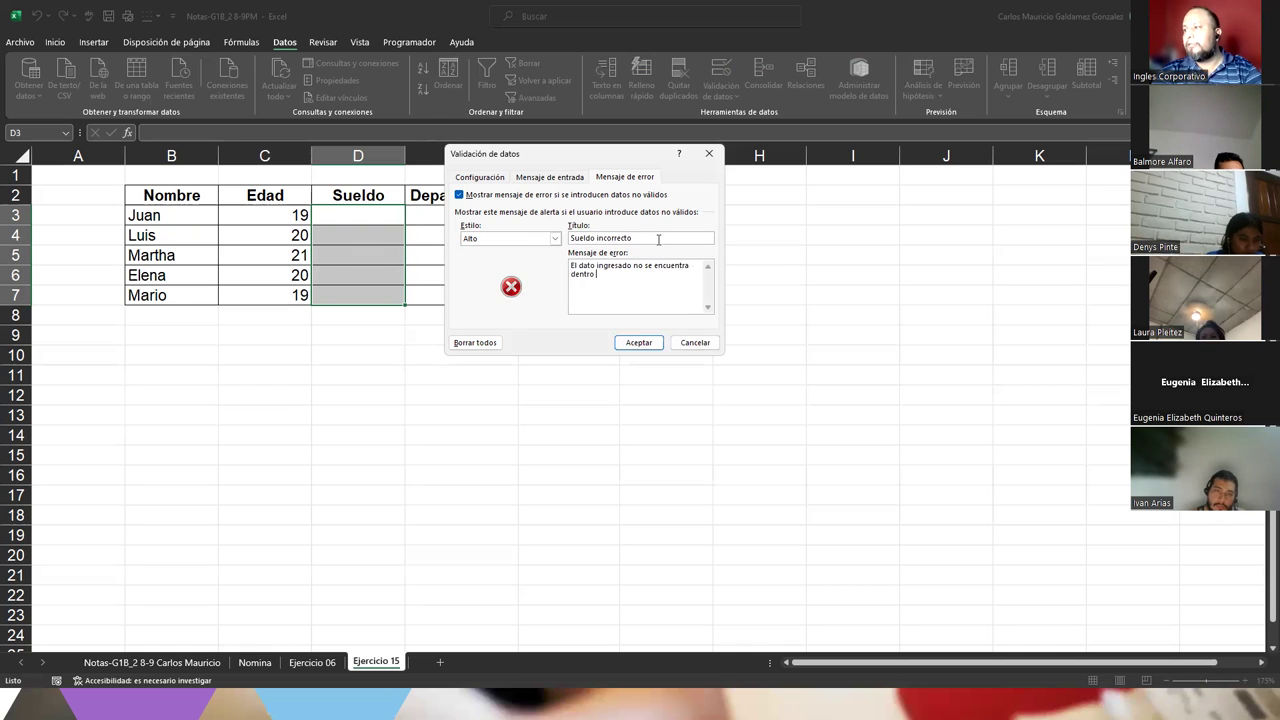
{"action": "key", "text": "BackSpace"}
{"action": "key", "text": "BackSpace"}
{"action": "key", "text": "BackSpace"}
{"action": "type", "text": "de los par"}
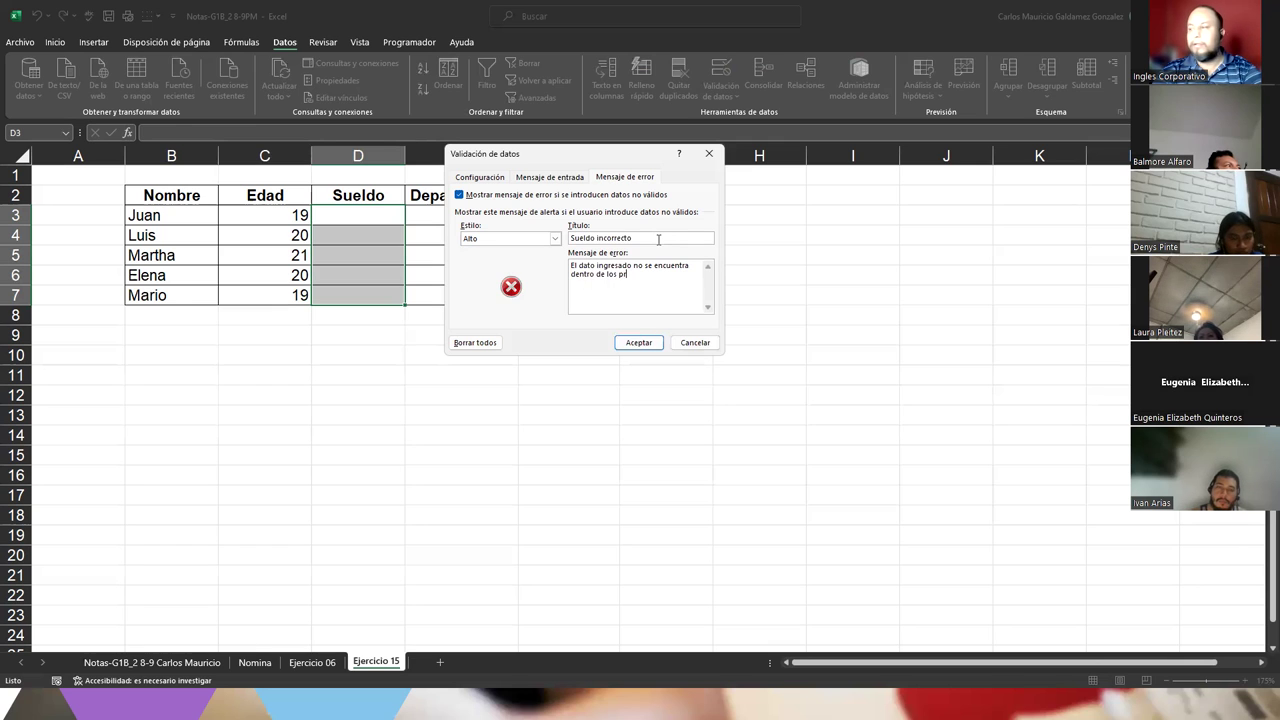
{"action": "key", "text": "BackSpace"}
{"action": "type", "text": "arámetros "}
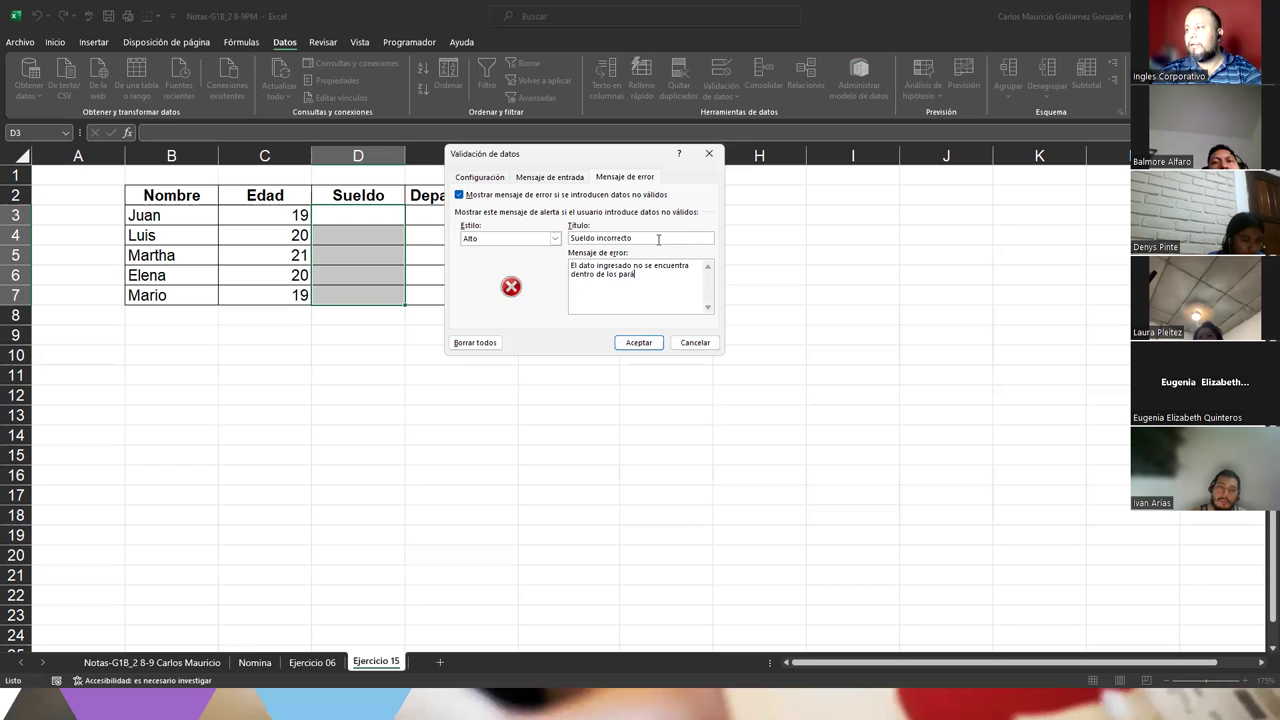
{"action": "type", "text": "es"}
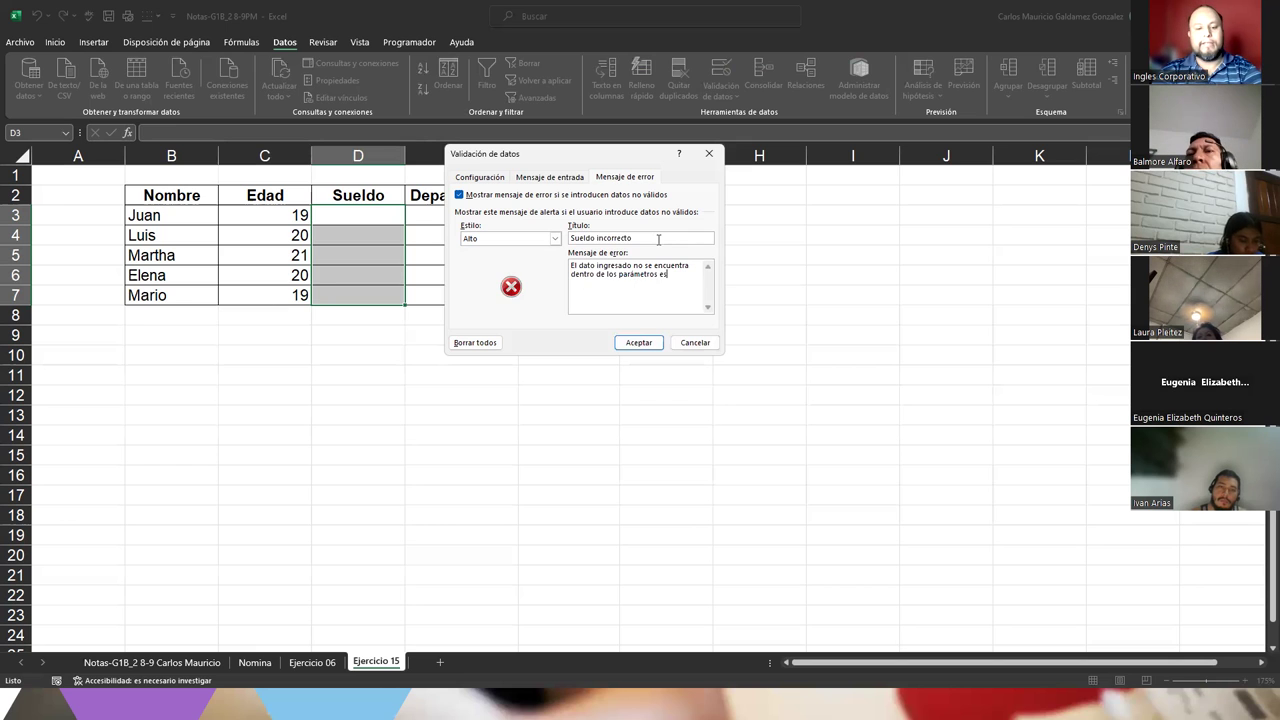
{"action": "type", "text": "tablecidos. (349"}
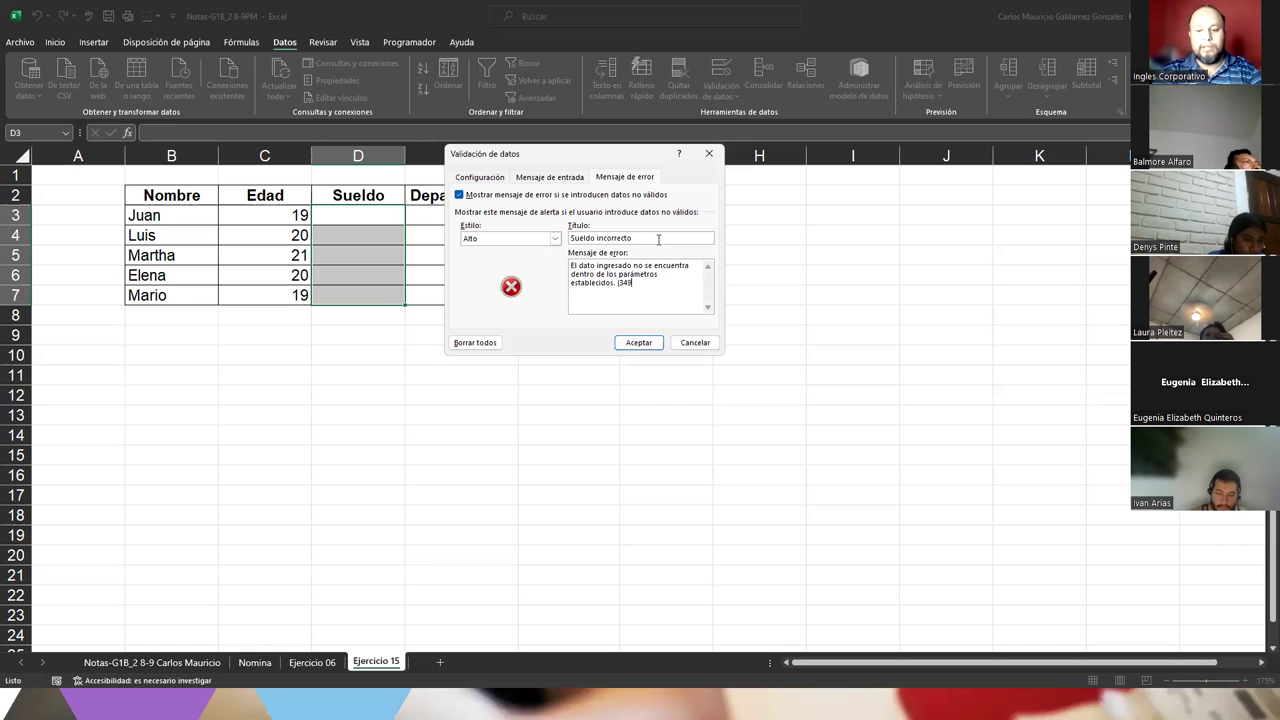
{"action": "type", "text": ".99-599.99"}
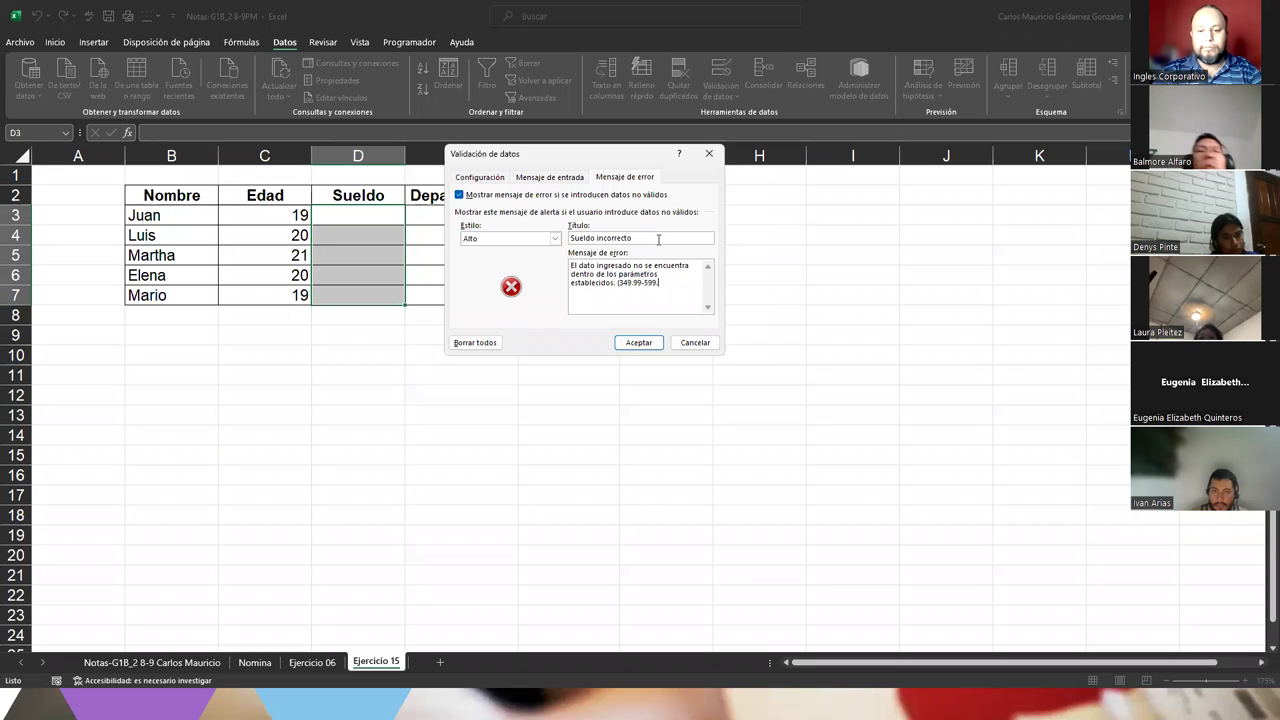
{"action": "type", "text": ")"}
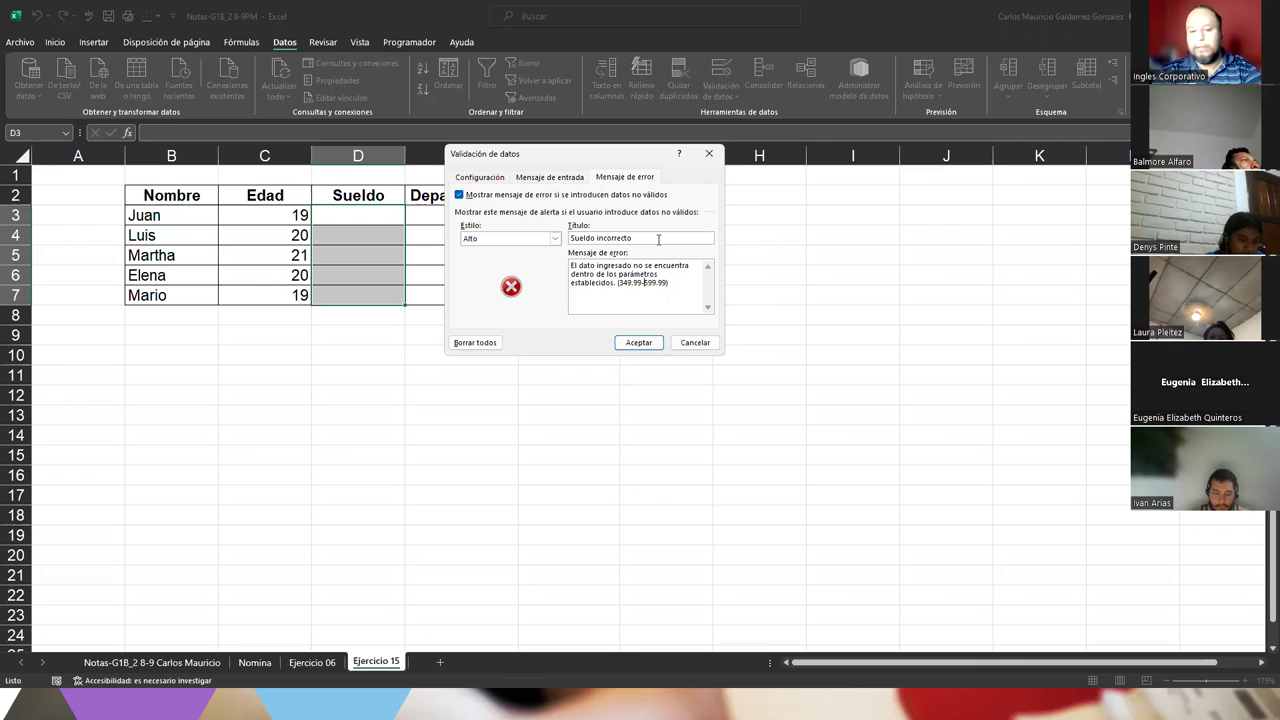
Put a dollar sign before both amounts in the error message, making the range ($349.99-$599.99).
{"action": "key", "text": "Left"}
{"action": "key", "text": "Left"}
{"action": "key", "text": "Left"}
{"action": "key", "text": "Left"}
{"action": "key", "text": "Left"}
{"action": "key", "text": "Left"}
{"action": "key", "text": "Left"}
{"action": "type", "text": "$"}
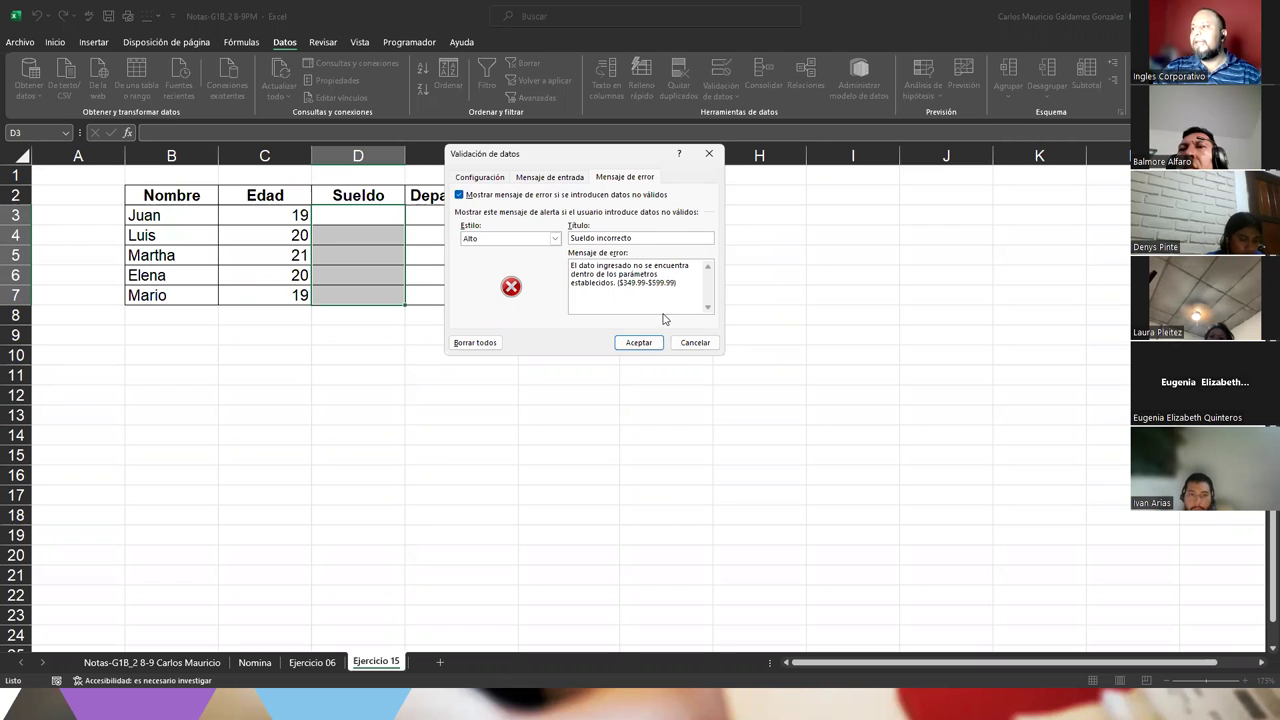
Check the Sueldo rule's criteria, input message and error alert, and apply the validation to D3:D7.
{"action": "left_click", "coordinate": [532, 178]}
{"action": "left_click", "coordinate": [480, 177]}
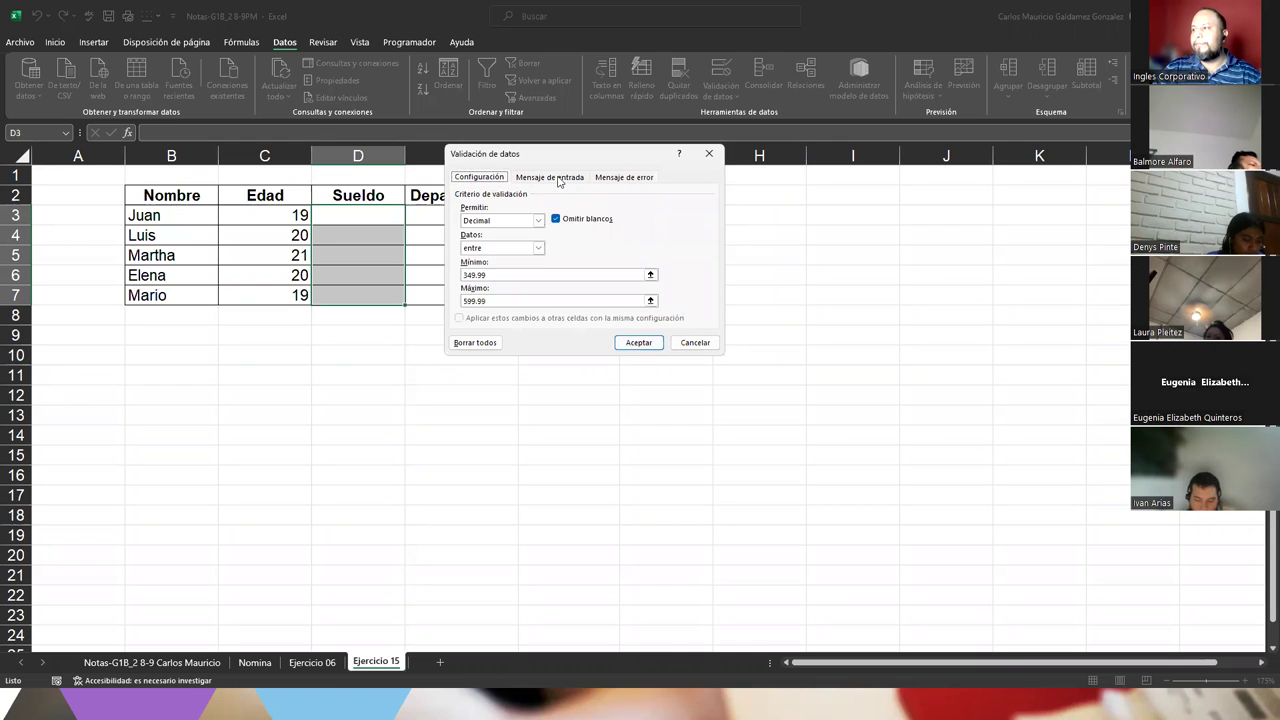
{"action": "left_click", "coordinate": [549, 177]}
{"action": "left_click", "coordinate": [622, 177]}
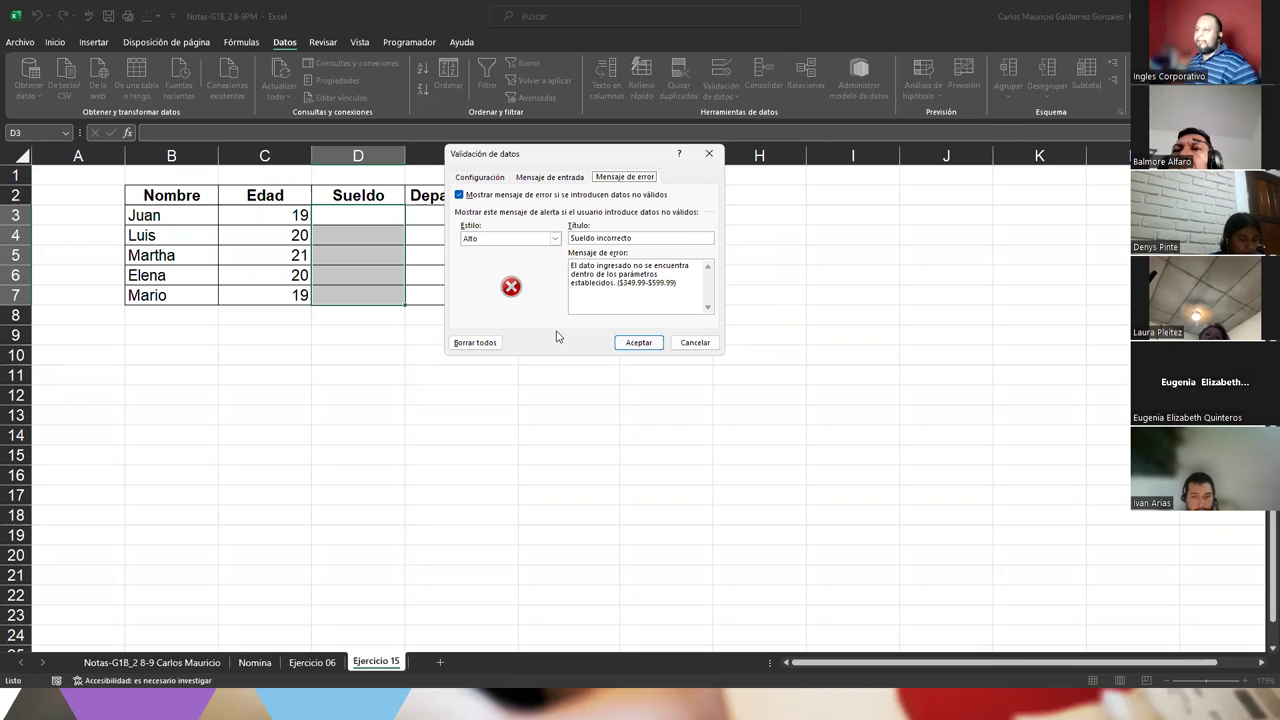
{"action": "left_click", "coordinate": [653, 343]}
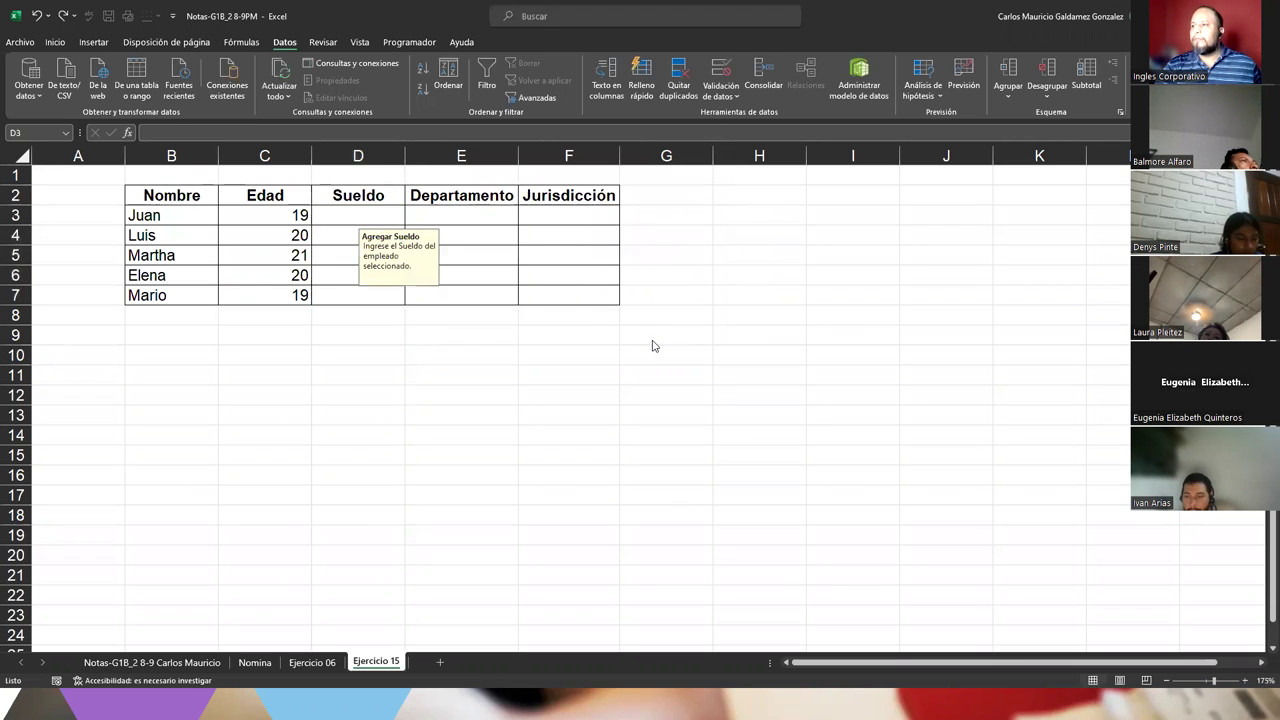
Try entering the out-of-range salary 700 in cell D3 to test the validation, and cancel the entry.
{"action": "left_click", "coordinate": [335, 215]}
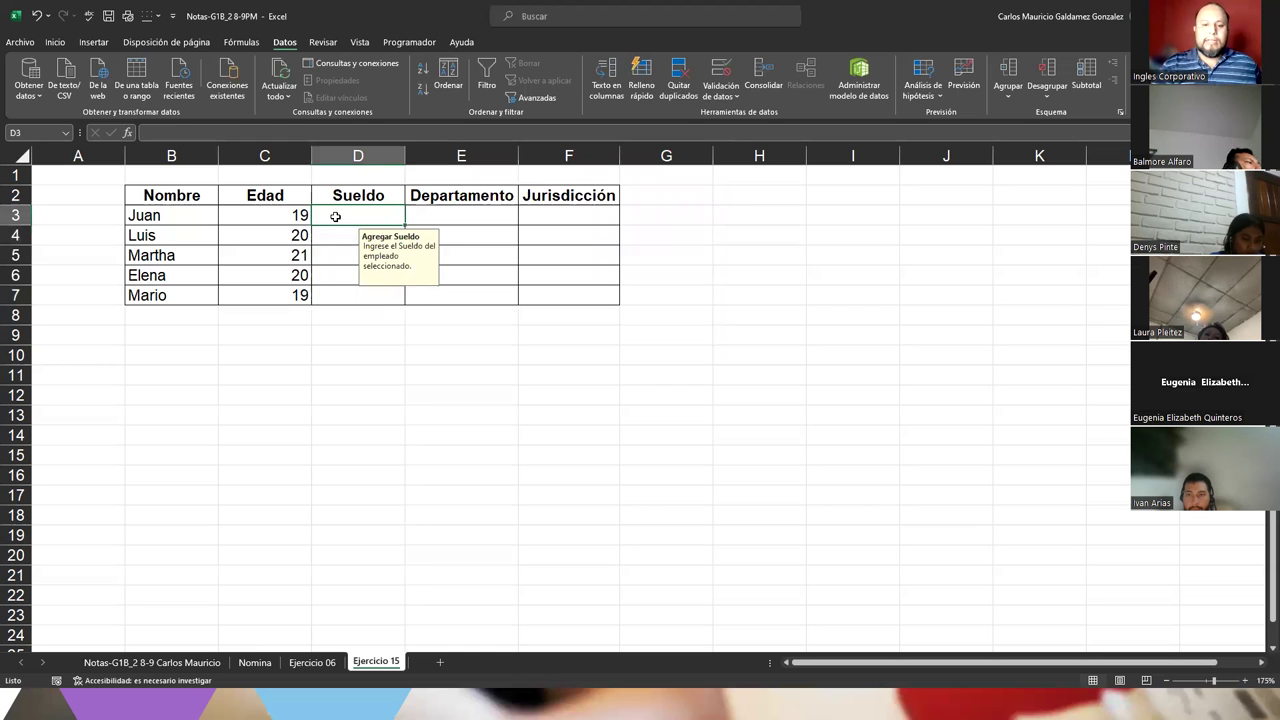
{"action": "type", "text": "700"}
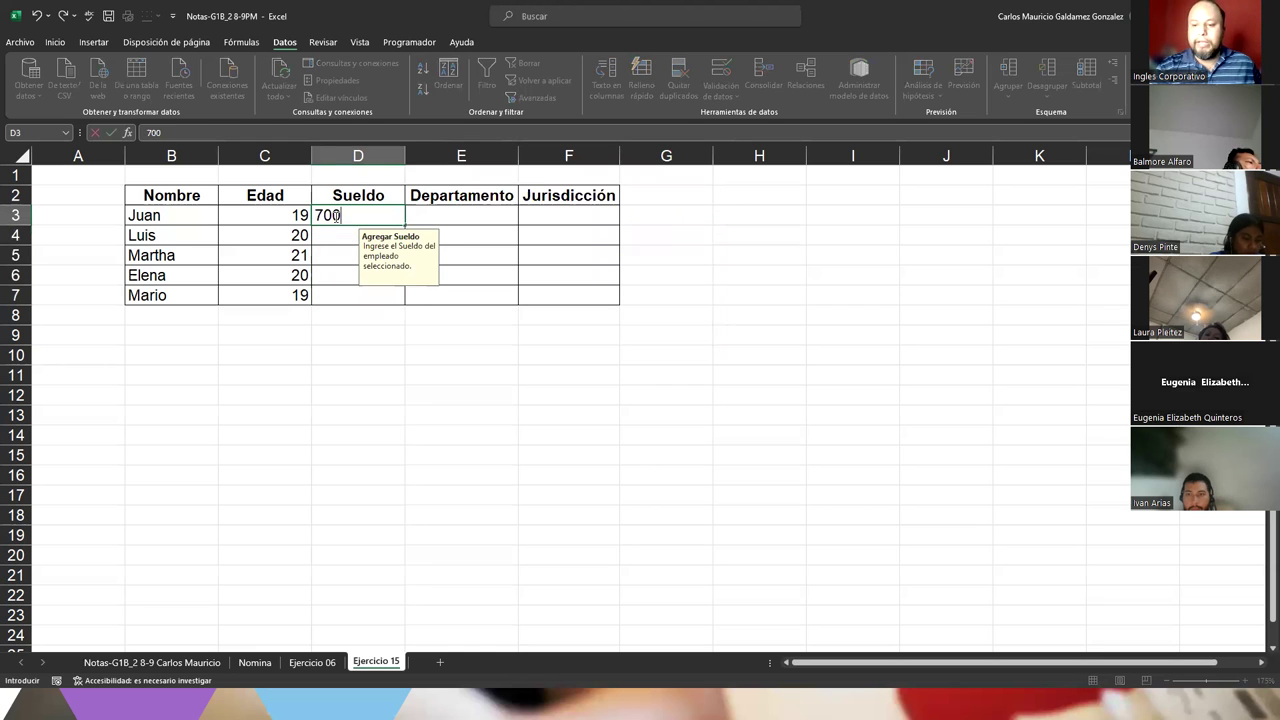
{"action": "key", "text": "Return"}
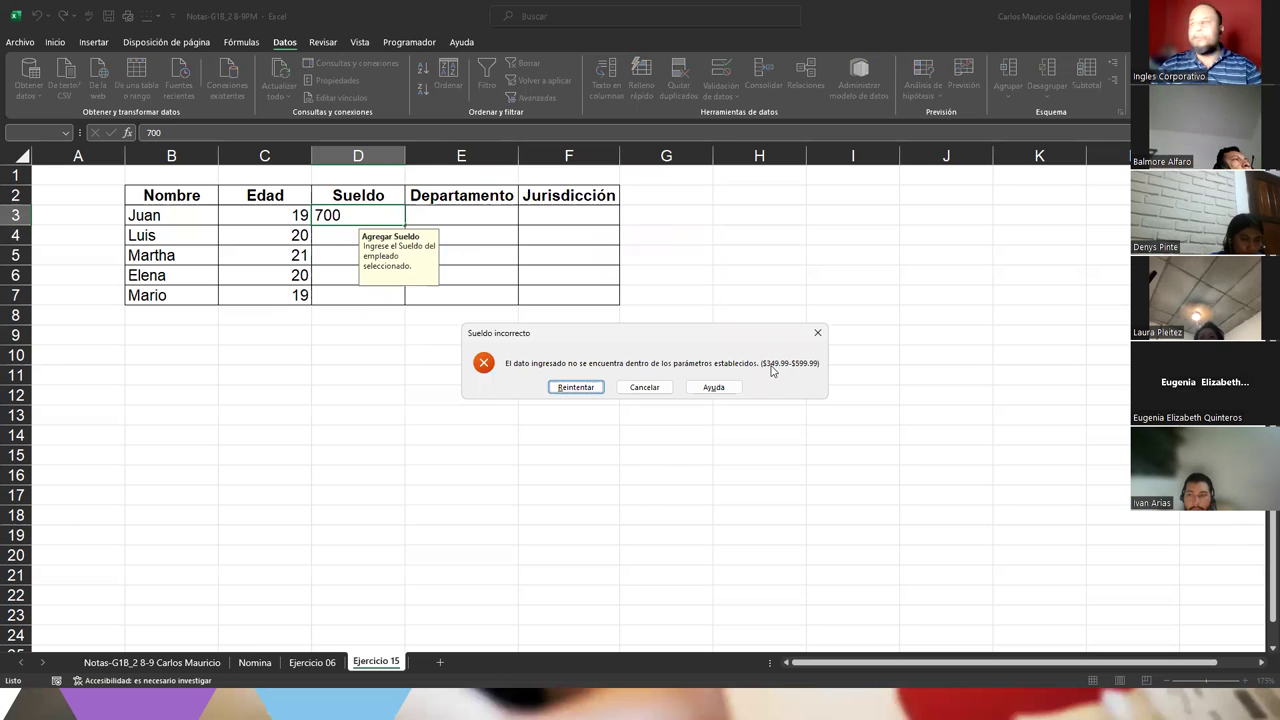
{"action": "left_click", "coordinate": [659, 389]}
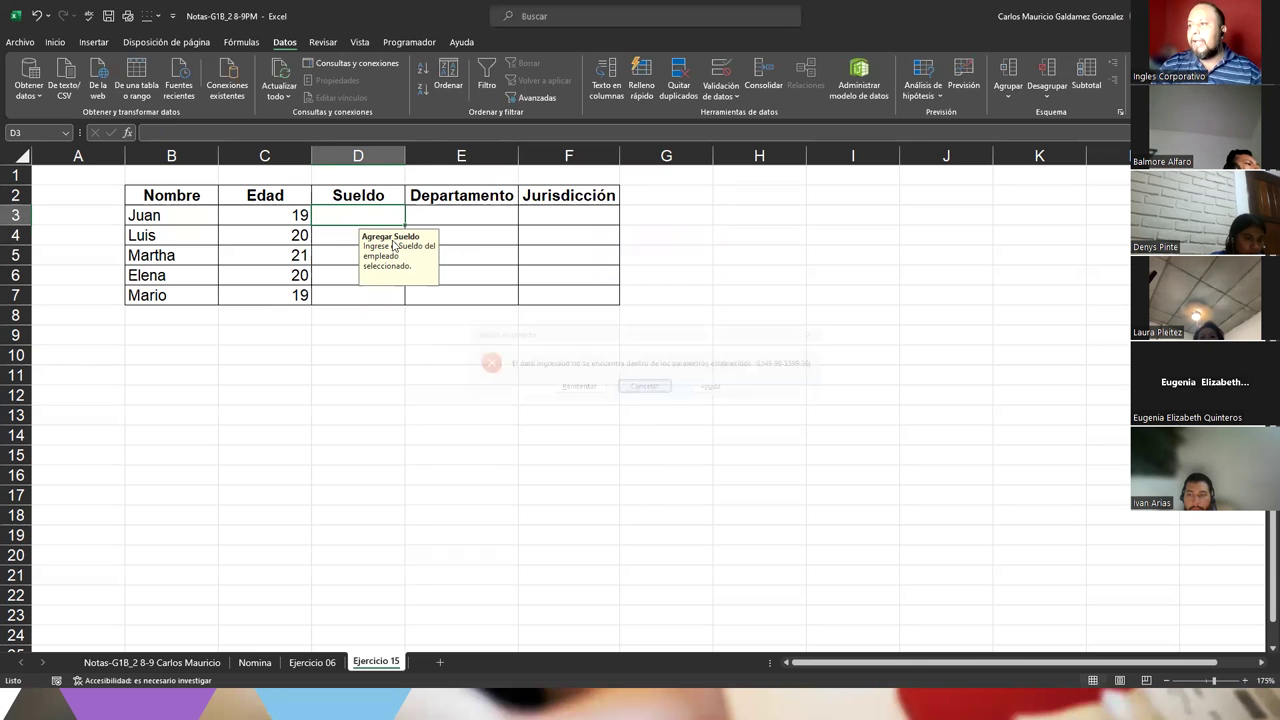
Enter the salaries 350, 489, 571 and 488 for the first four employees in cells D3:D6.
{"action": "type", "text": "550"}
{"action": "key", "text": "Return"}
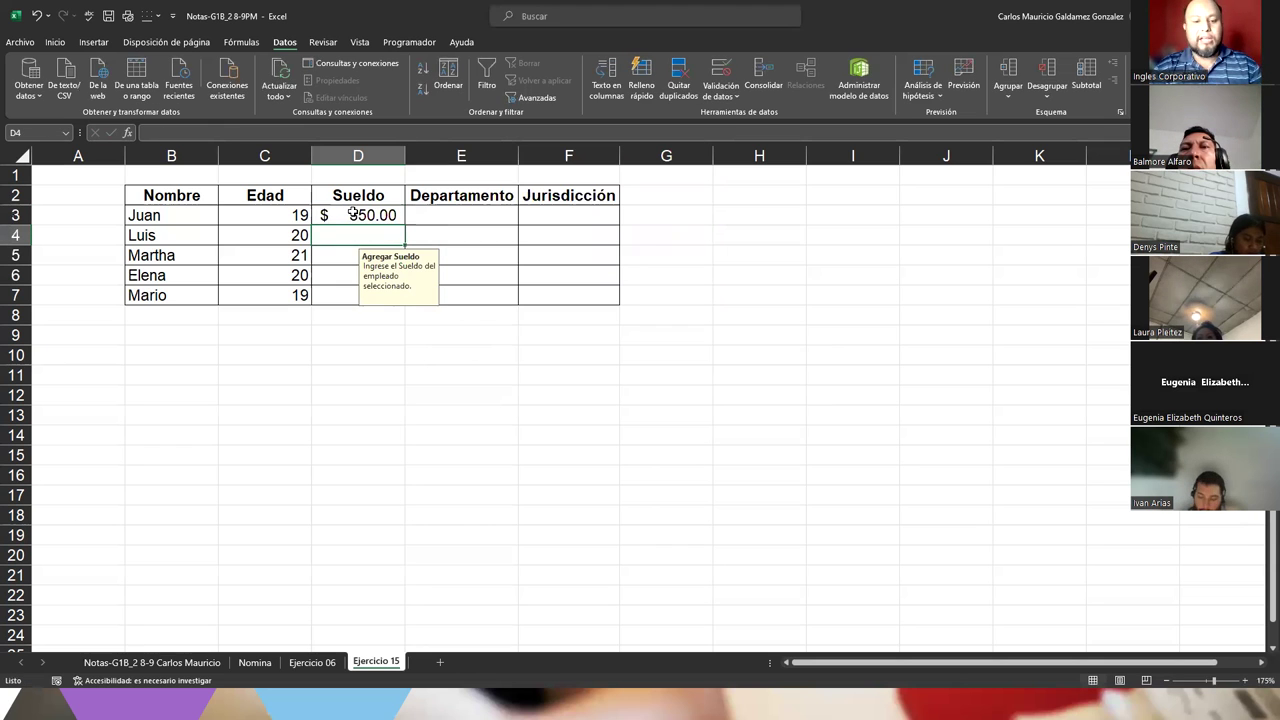
{"action": "type", "text": "489"}
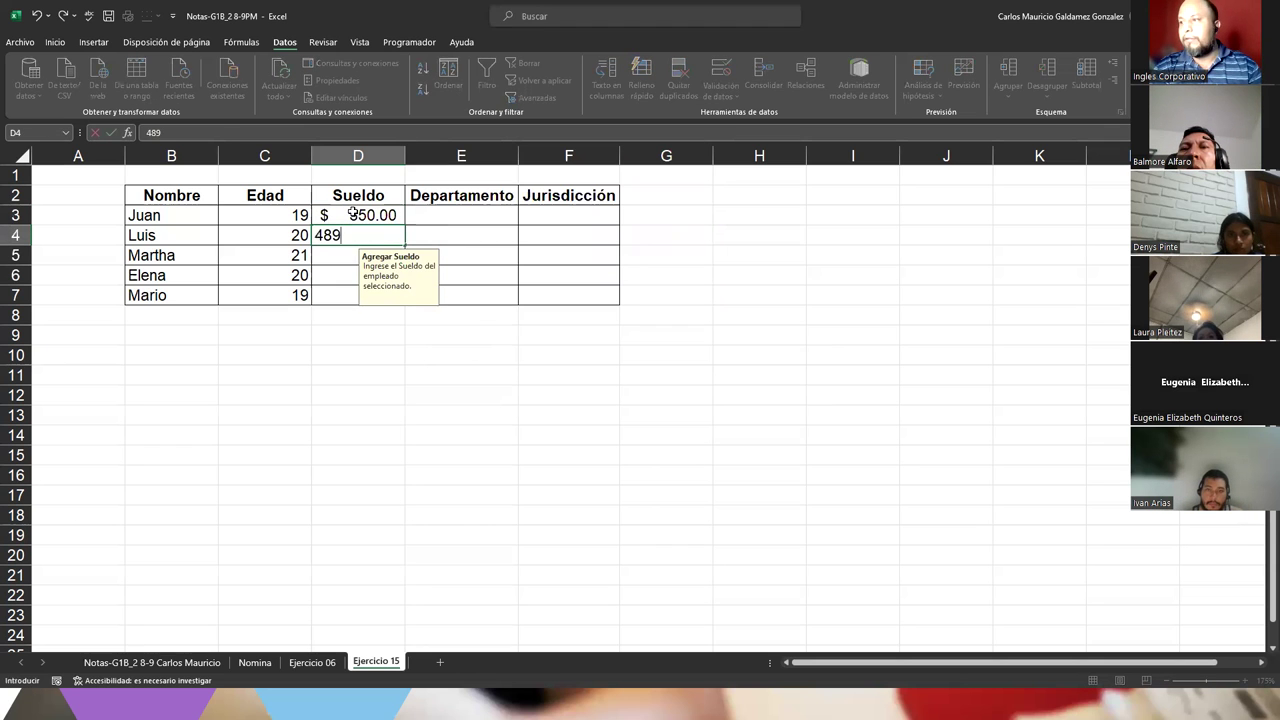
{"action": "key", "text": "Return"}
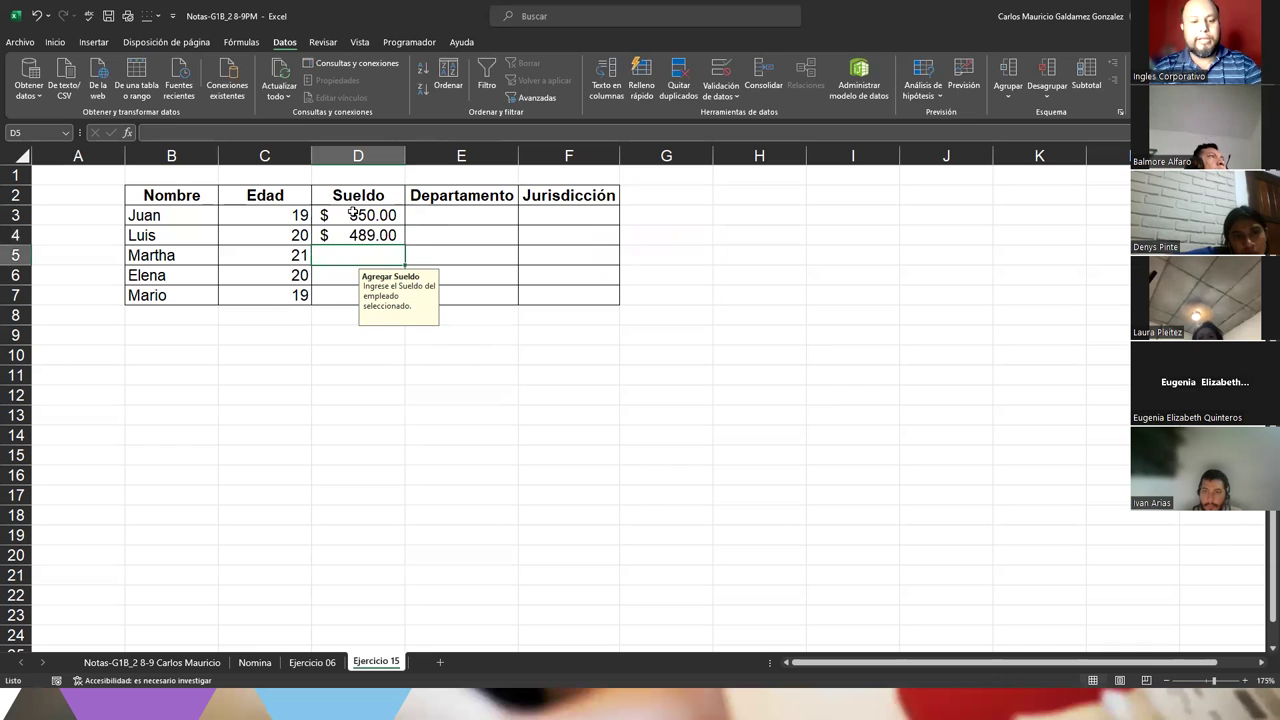
{"action": "type", "text": "5"}
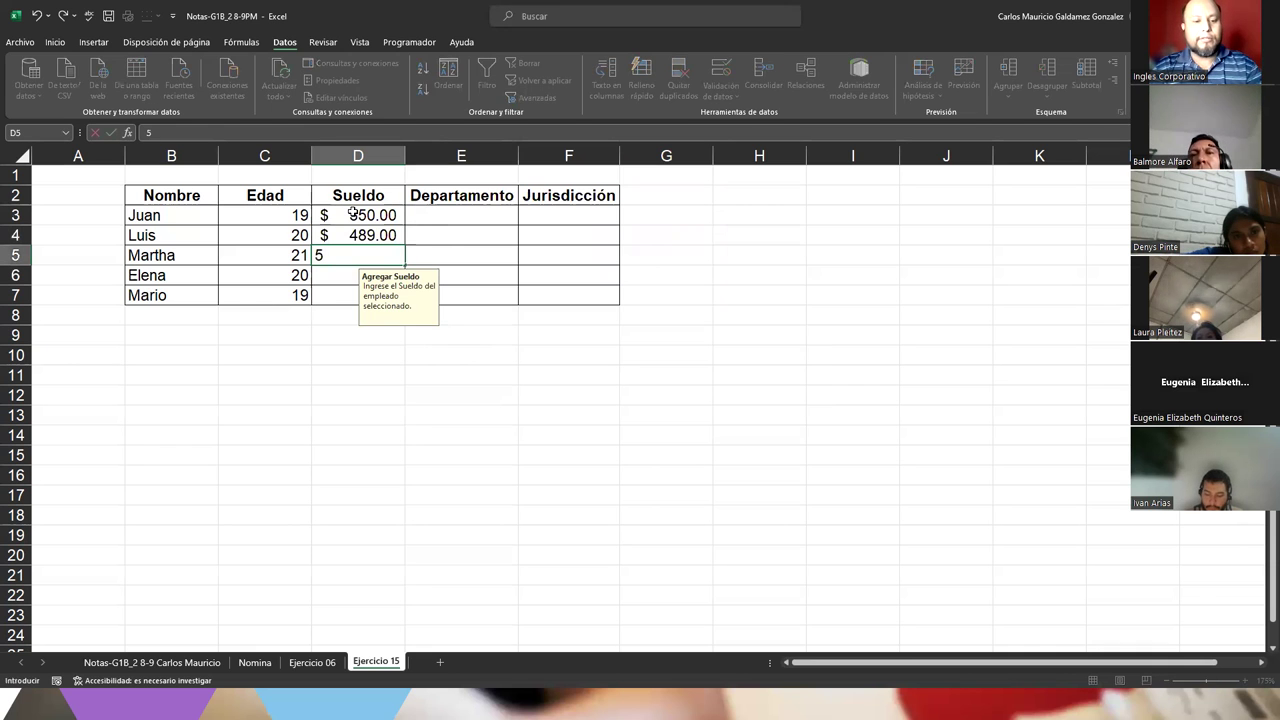
{"action": "type", "text": "71"}
{"action": "key", "text": "Return"}
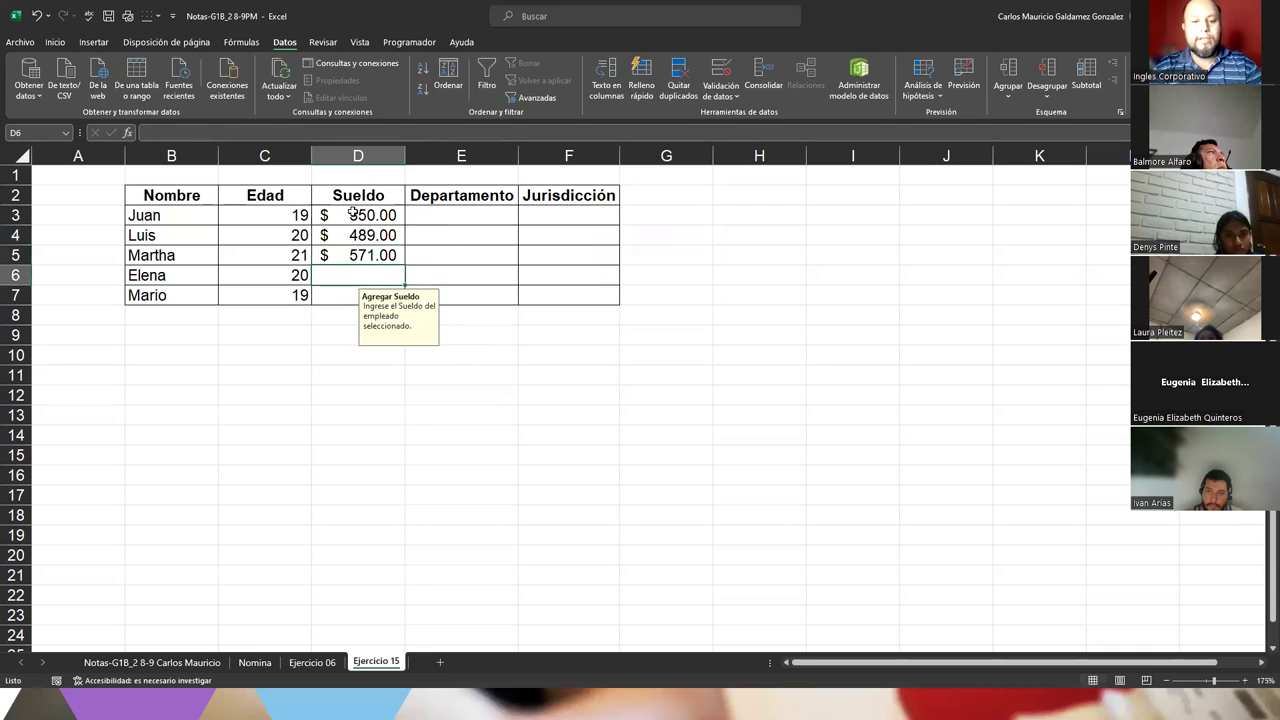
{"action": "type", "text": "488"}
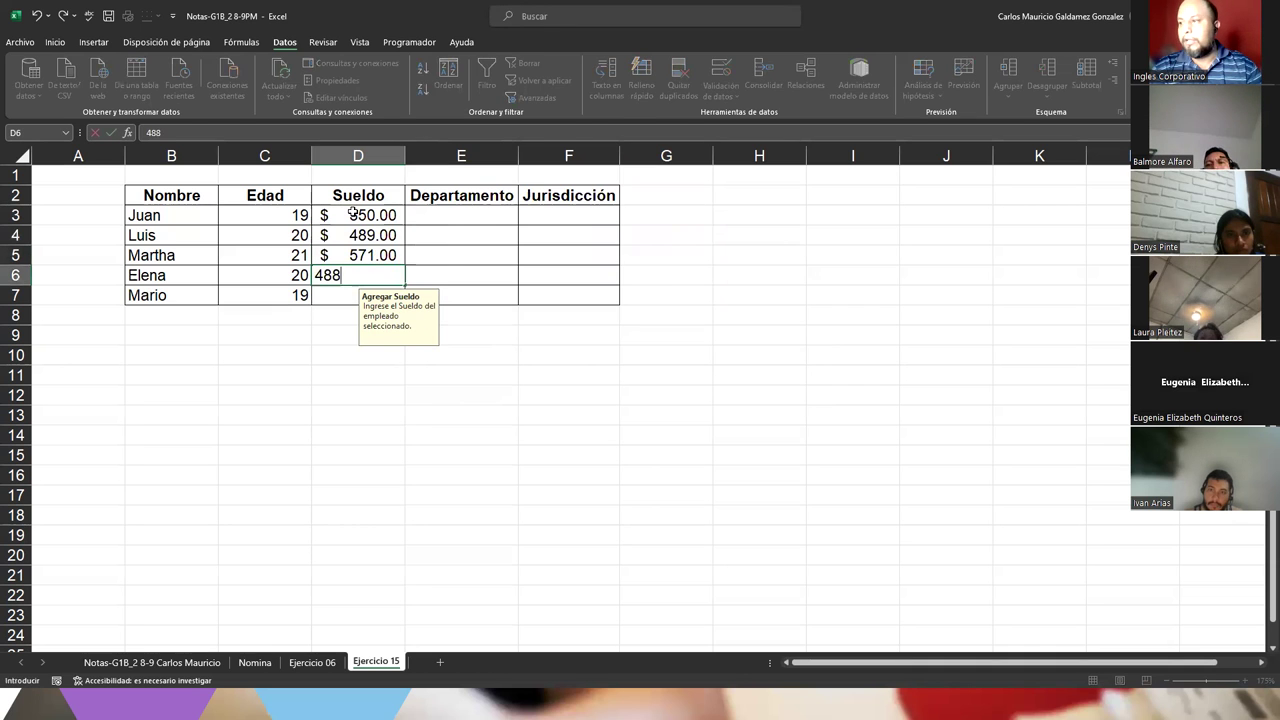
{"action": "key", "text": "Return"}
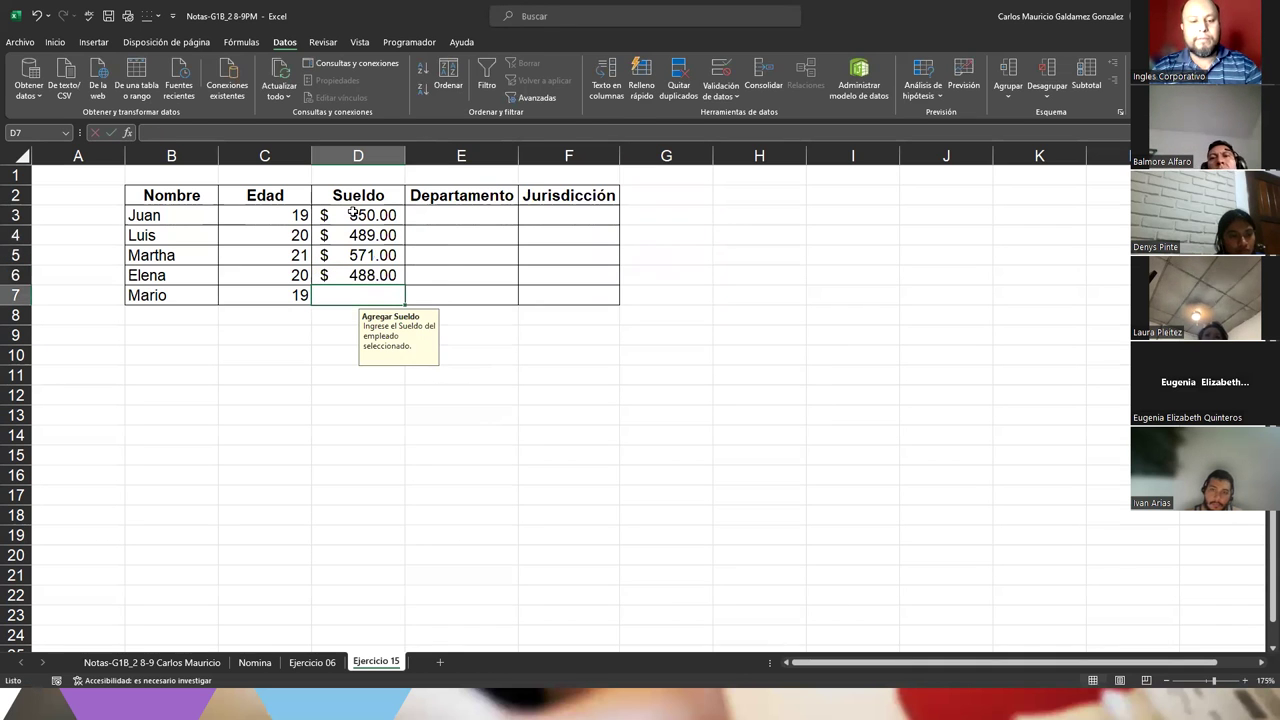
Try the out-of-range salary 790 in cell D7, and retry the entry with 590.
{"action": "type", "text": "790"}
{"action": "key", "text": "Return"}
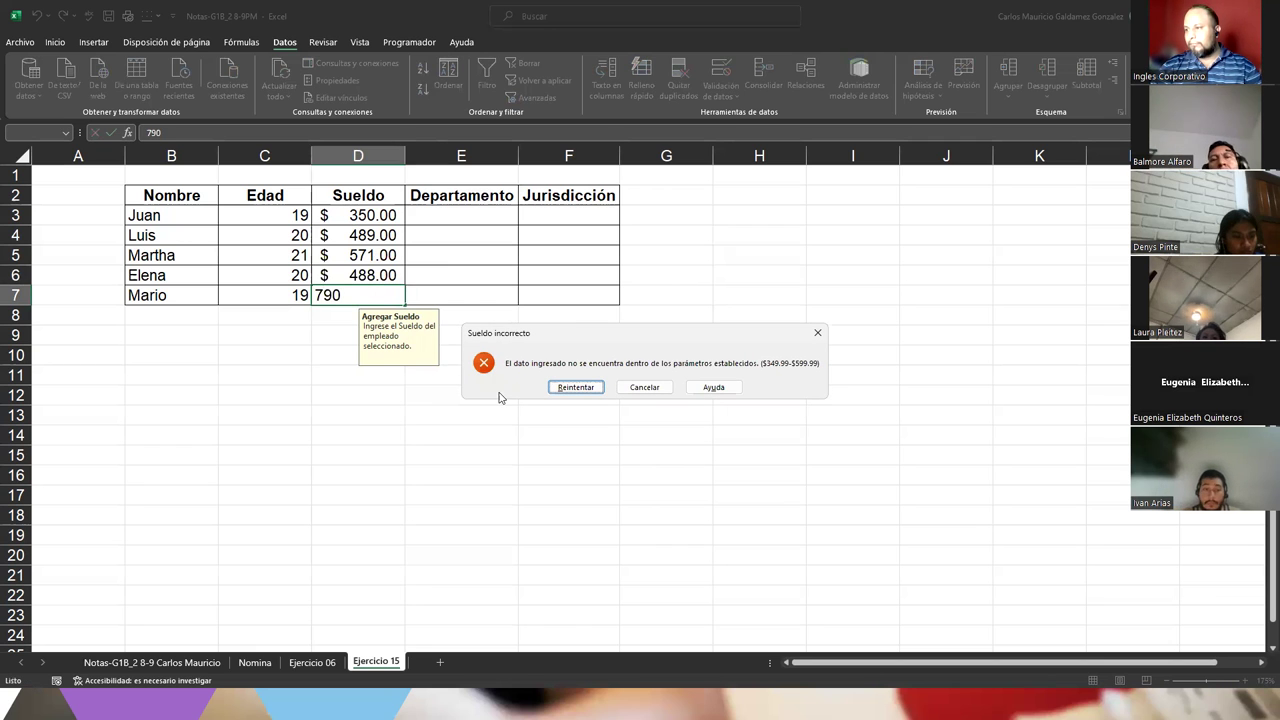
{"action": "left_click", "coordinate": [594, 387]}
{"action": "type", "text": "590"}
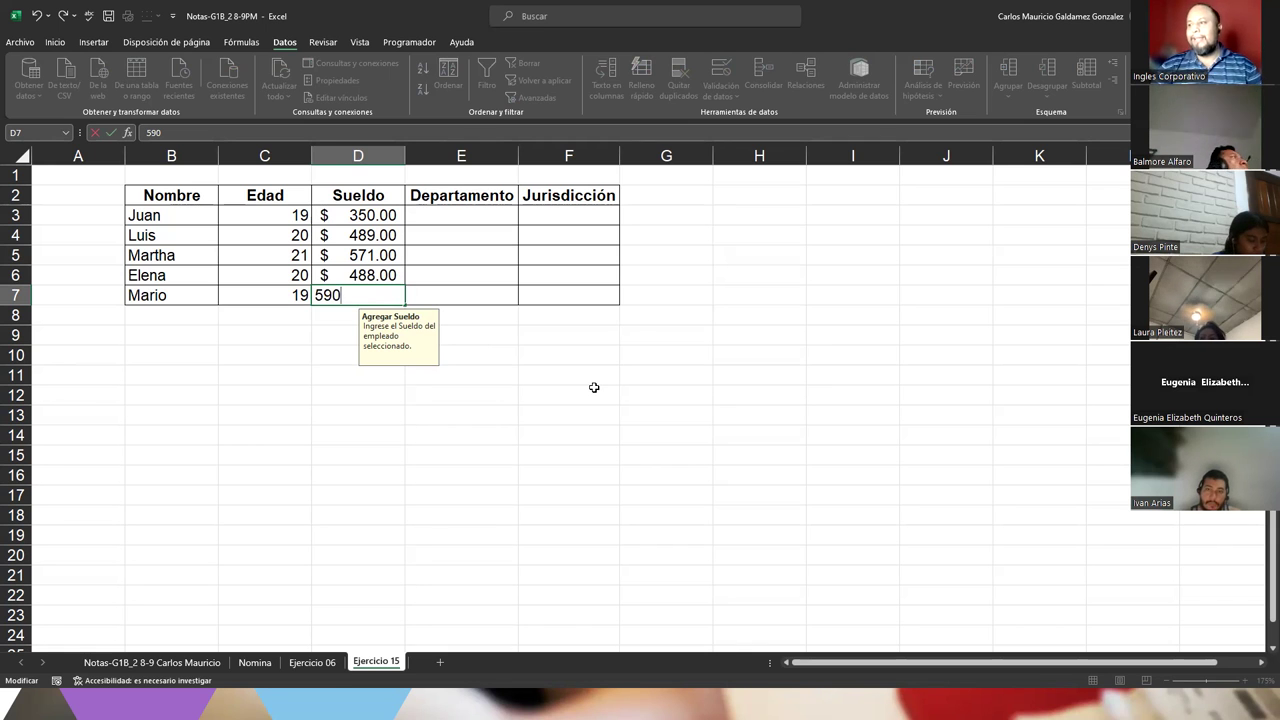
{"action": "key", "text": "Return"}
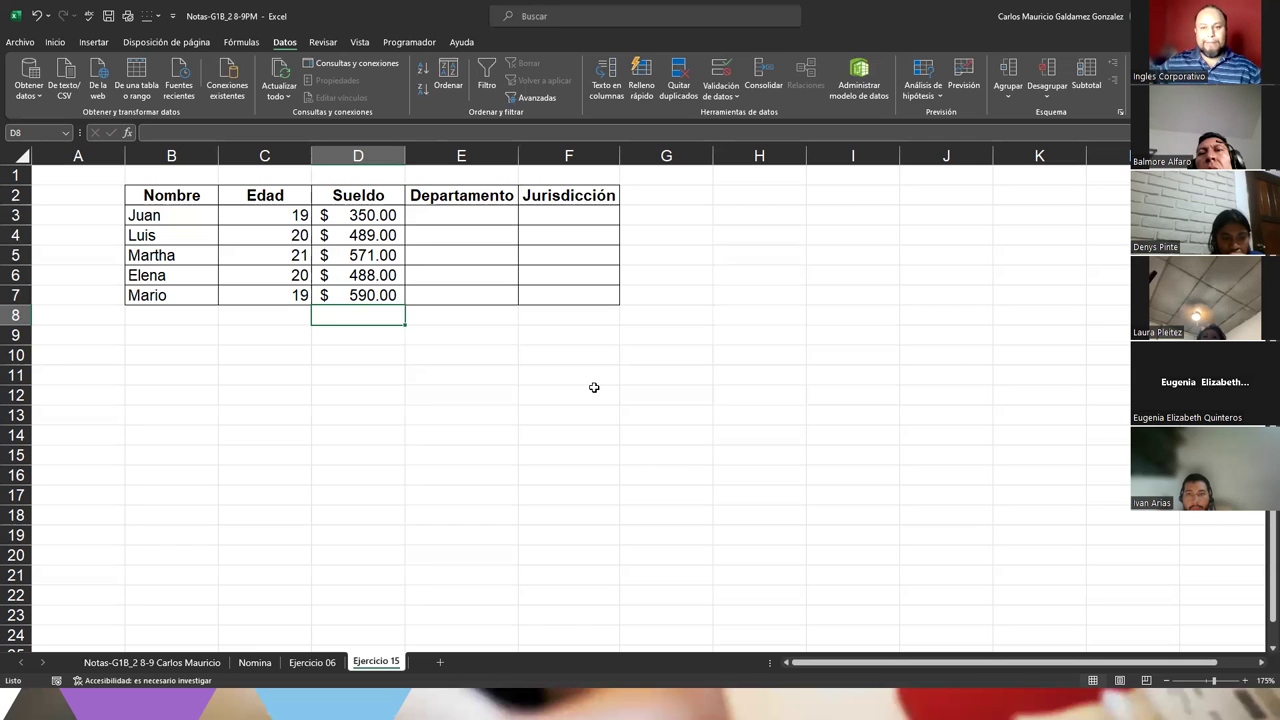
Enter the list heading "Departementos" in cell J3.
{"action": "left_click", "coordinate": [420, 359]}
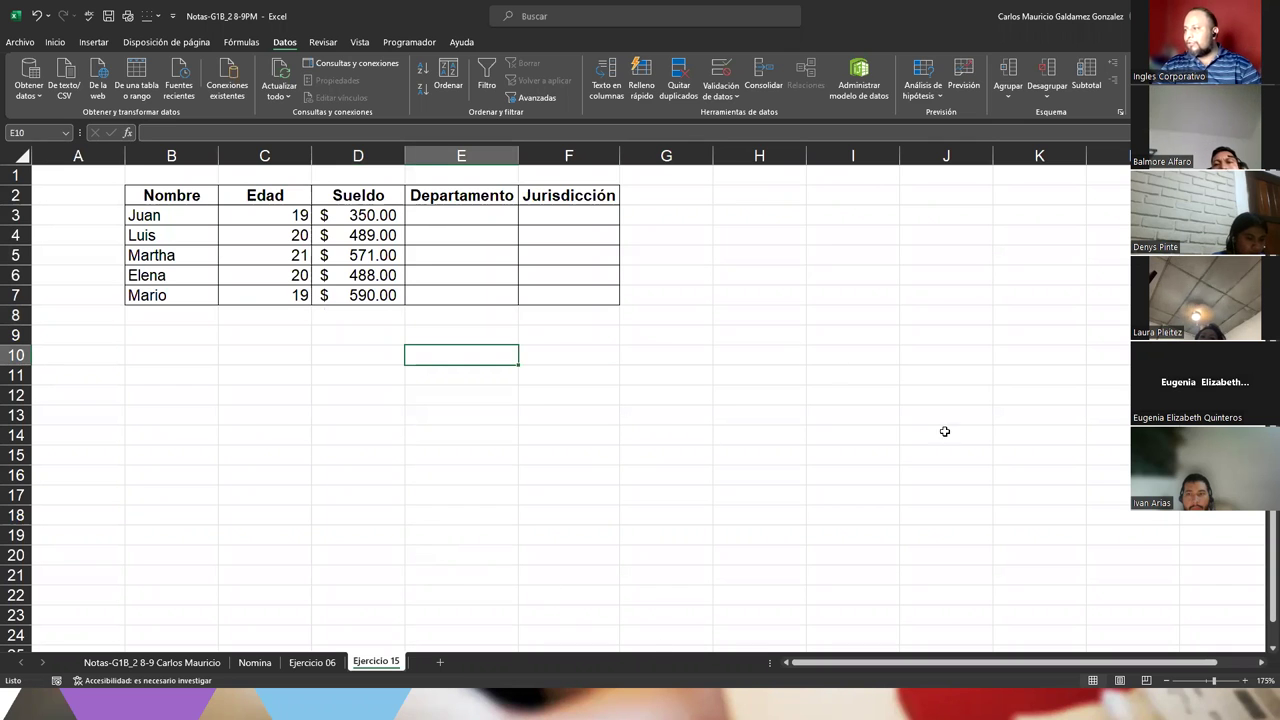
{"action": "left_click", "coordinate": [946, 219]}
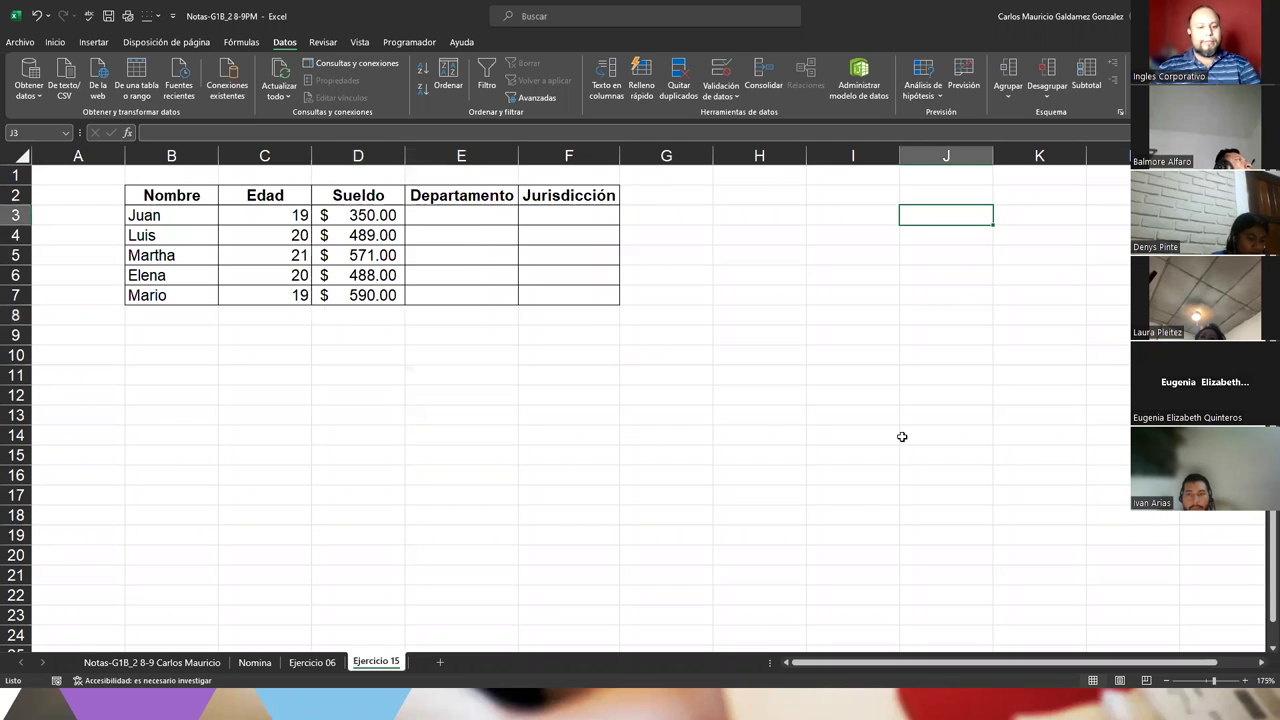
{"action": "type", "text": "Departem"}
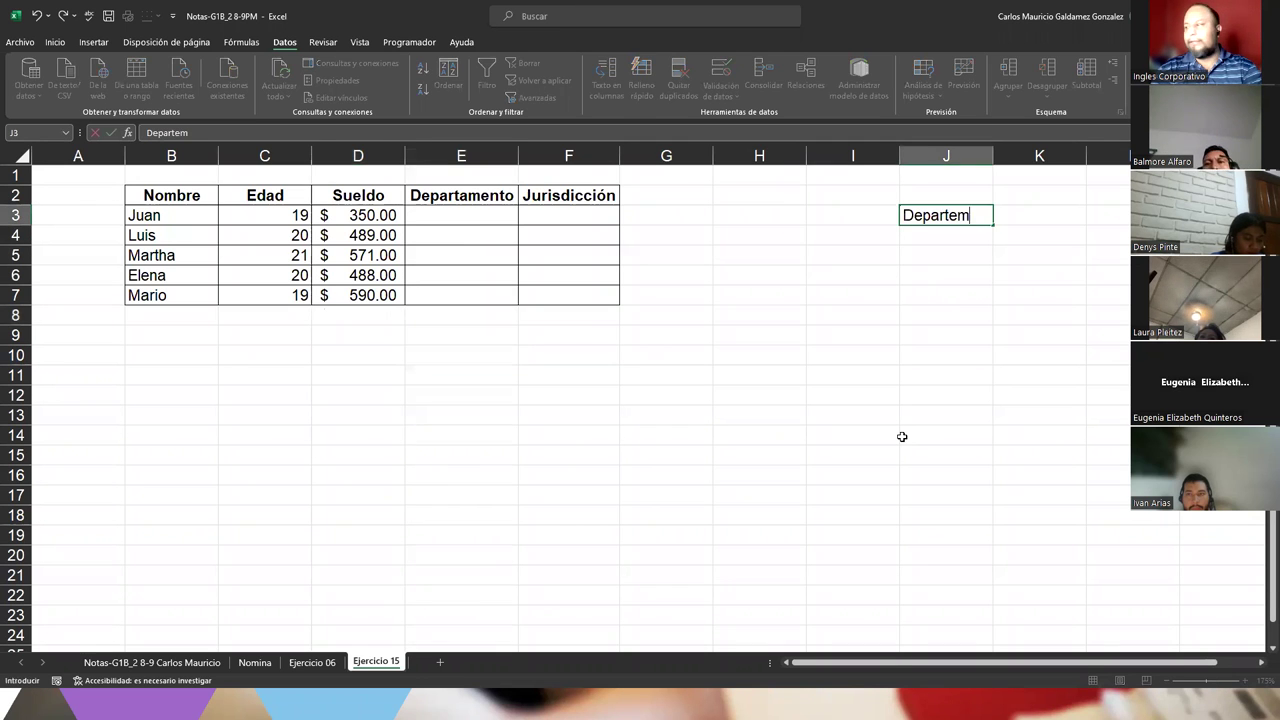
{"action": "type", "text": "entos"}
{"action": "key", "text": "Return"}
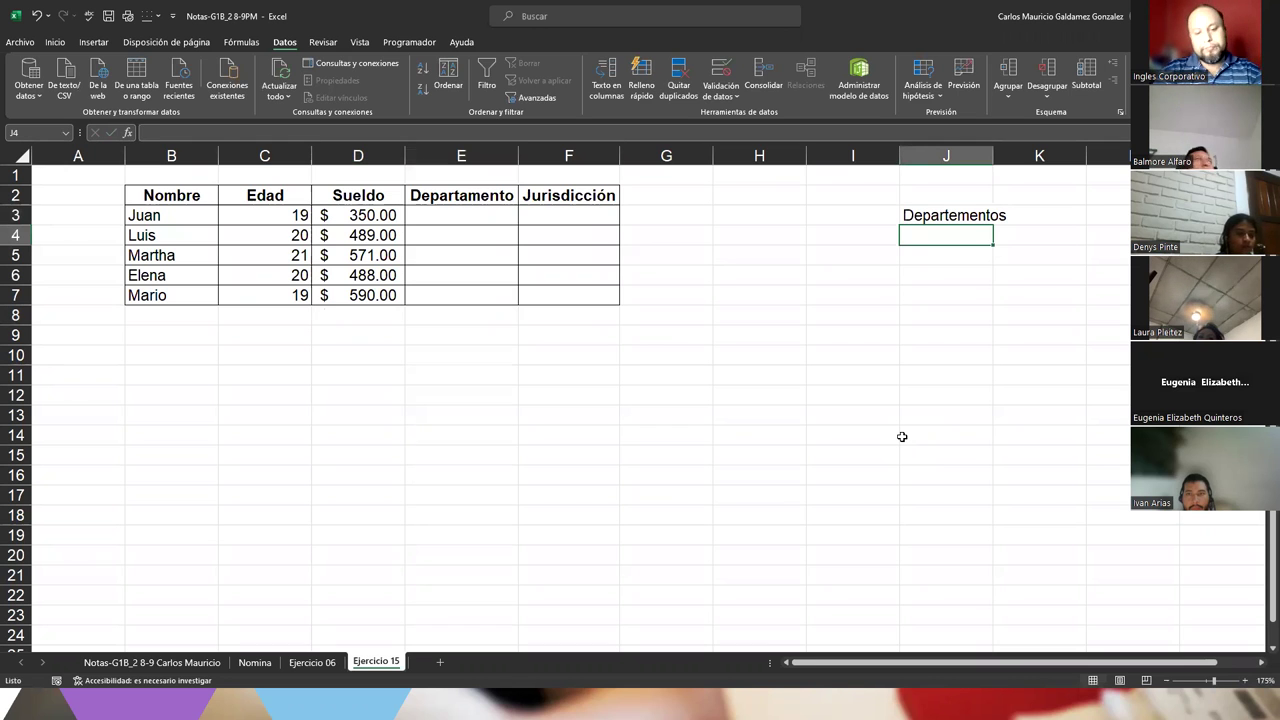
List the departments Administración, Cobros and Paqueteria under the heading in cells J4:J6.
{"action": "type", "text": "Administra"}
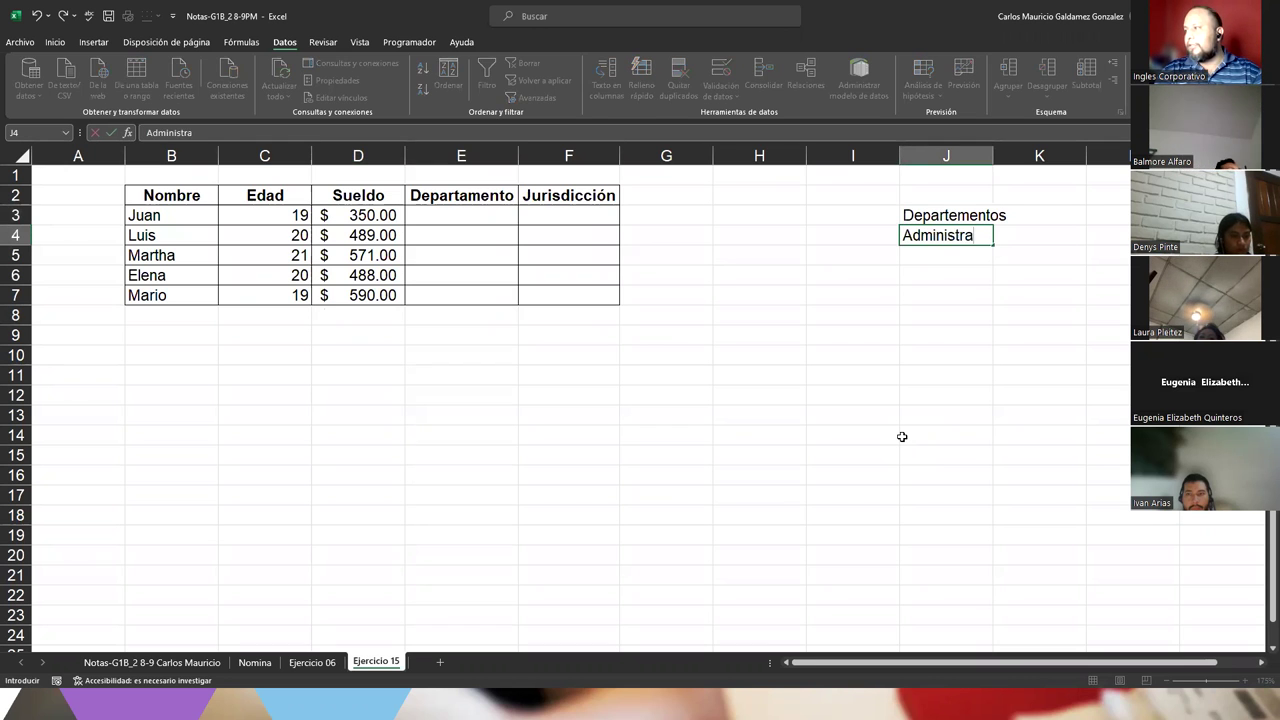
{"action": "type", "text": "ción"}
{"action": "key", "text": "Return"}
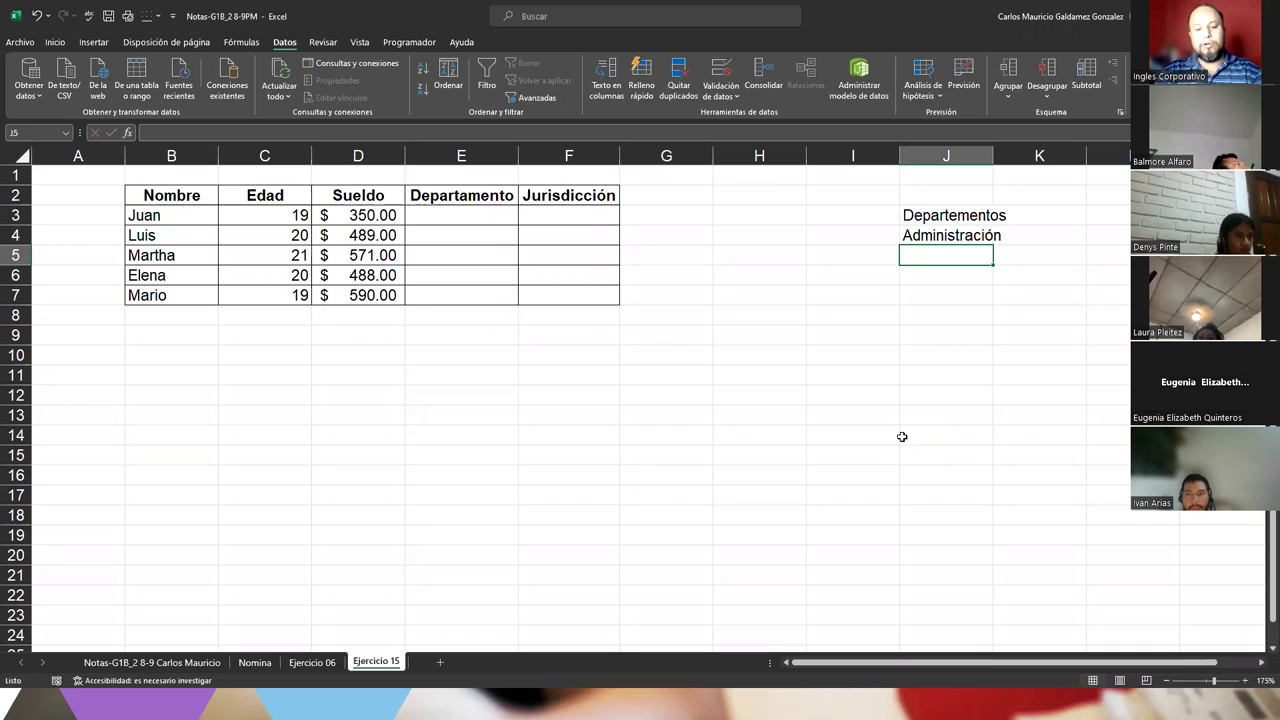
{"action": "type", "text": "Cobros"}
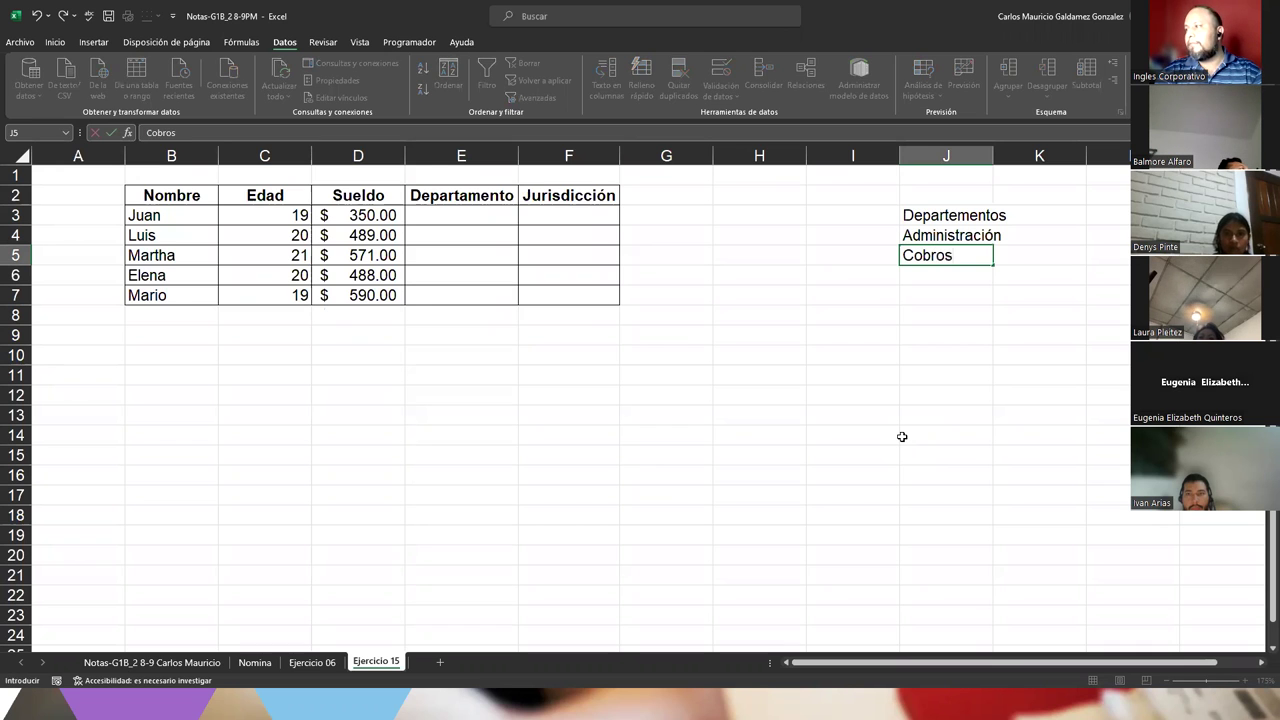
{"action": "key", "text": "Return"}
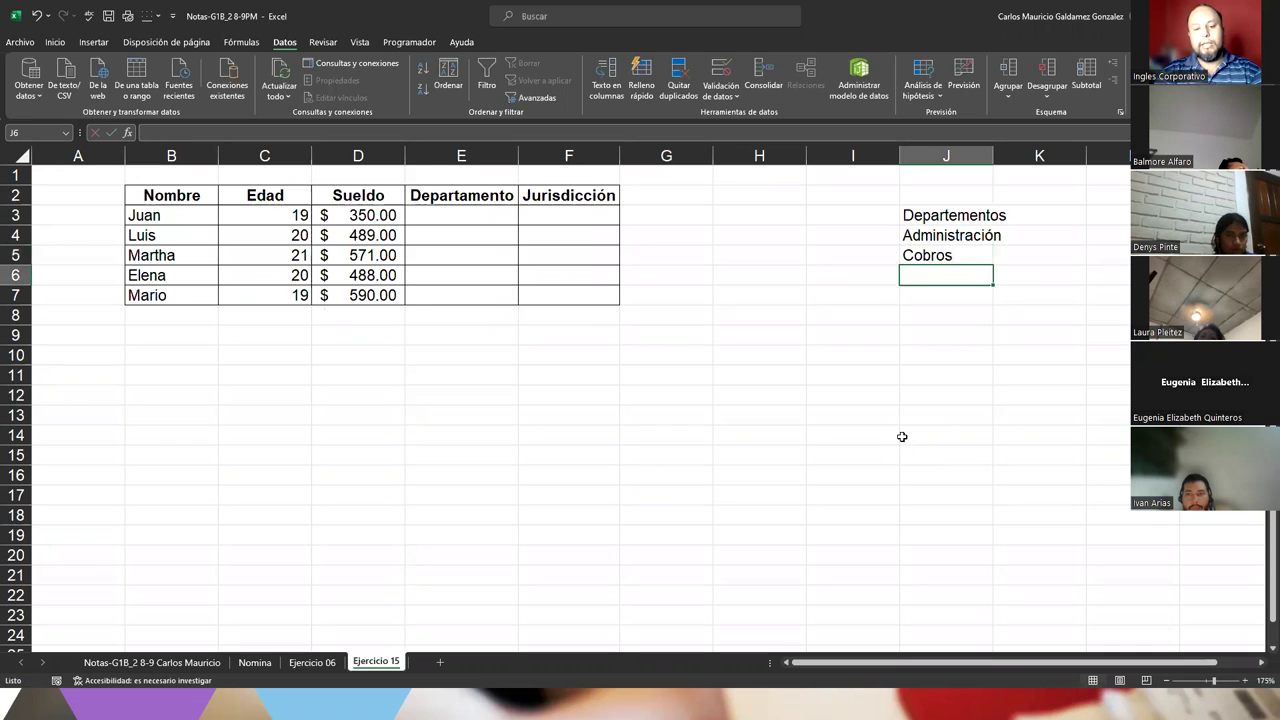
{"action": "type", "text": "Paqueteria"}
{"action": "key", "text": "Return"}
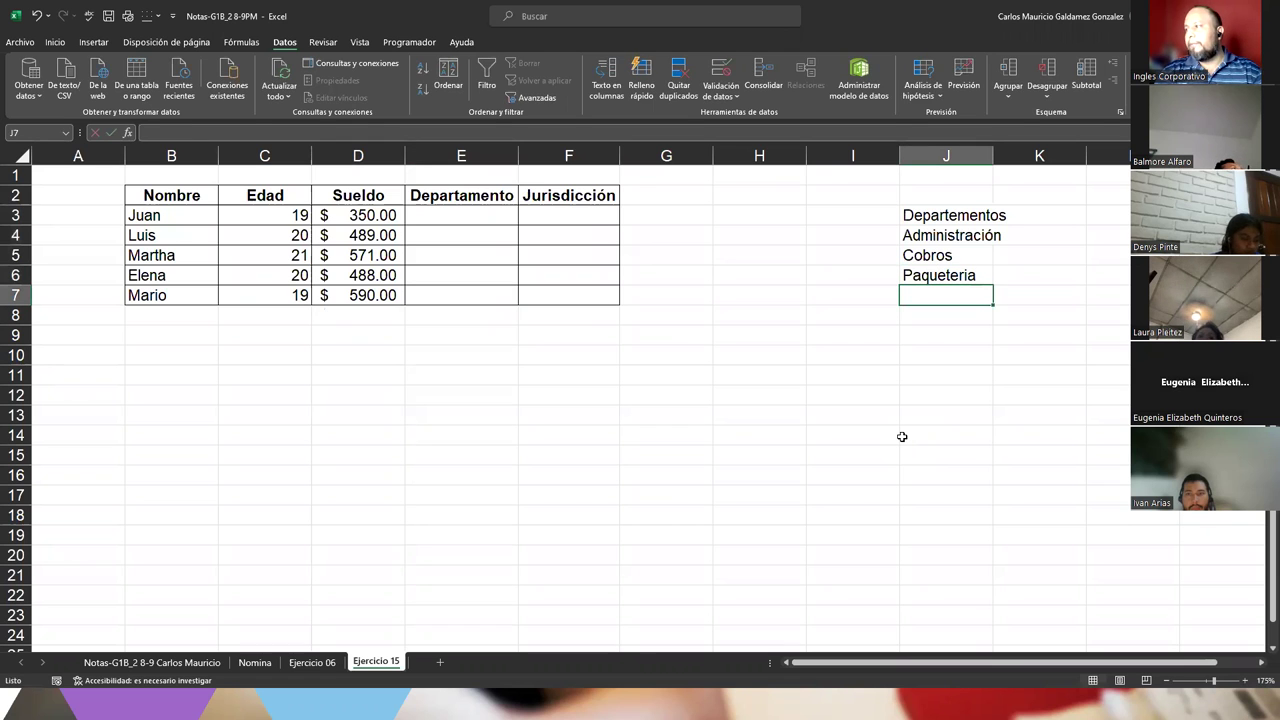
Correct the spelling of the heading in J3 to "Departamentos" and return to the first empty cell below the list.
{"action": "left_click", "coordinate": [955, 214]}
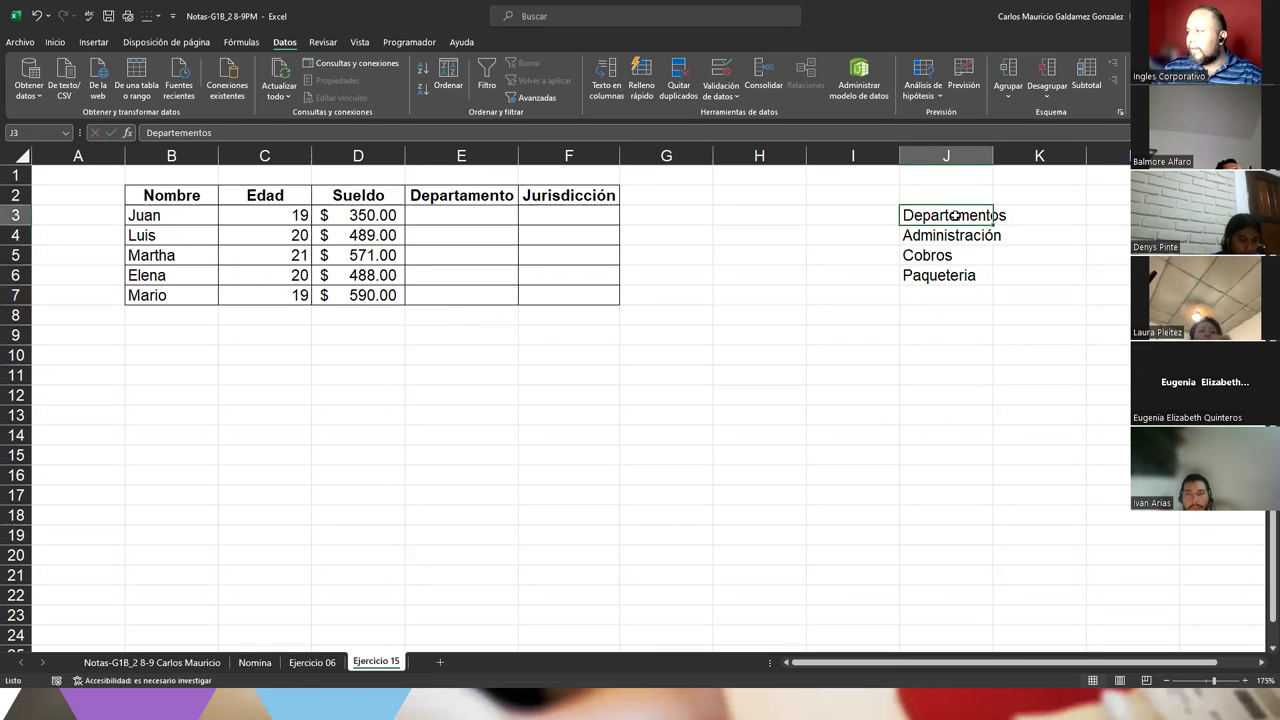
{"action": "key", "text": "Down"}
{"action": "key", "text": "Down"}
{"action": "key", "text": "Down"}
{"action": "key", "text": "Down"}
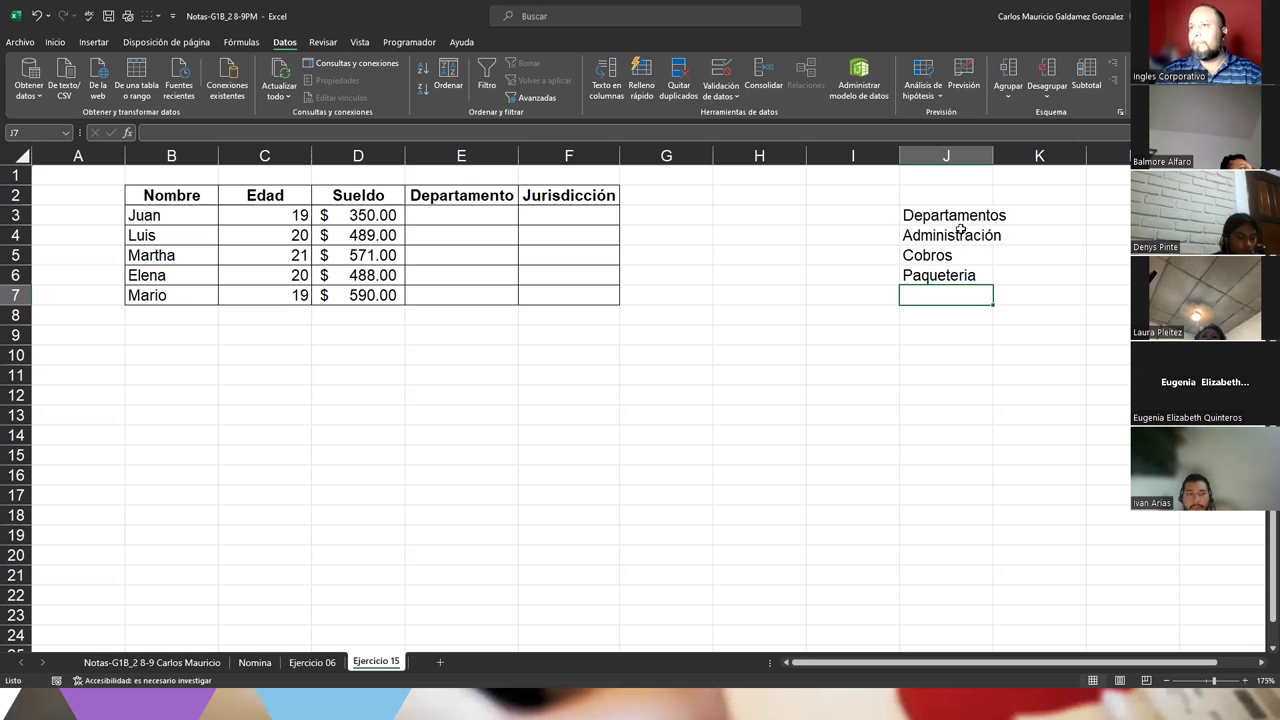
Add the departments Compras, Finanzas, Limpieza, Marketing and Logistica in cells J7:J11.
{"action": "type", "text": "Compras"}
{"action": "key", "text": "Return"}
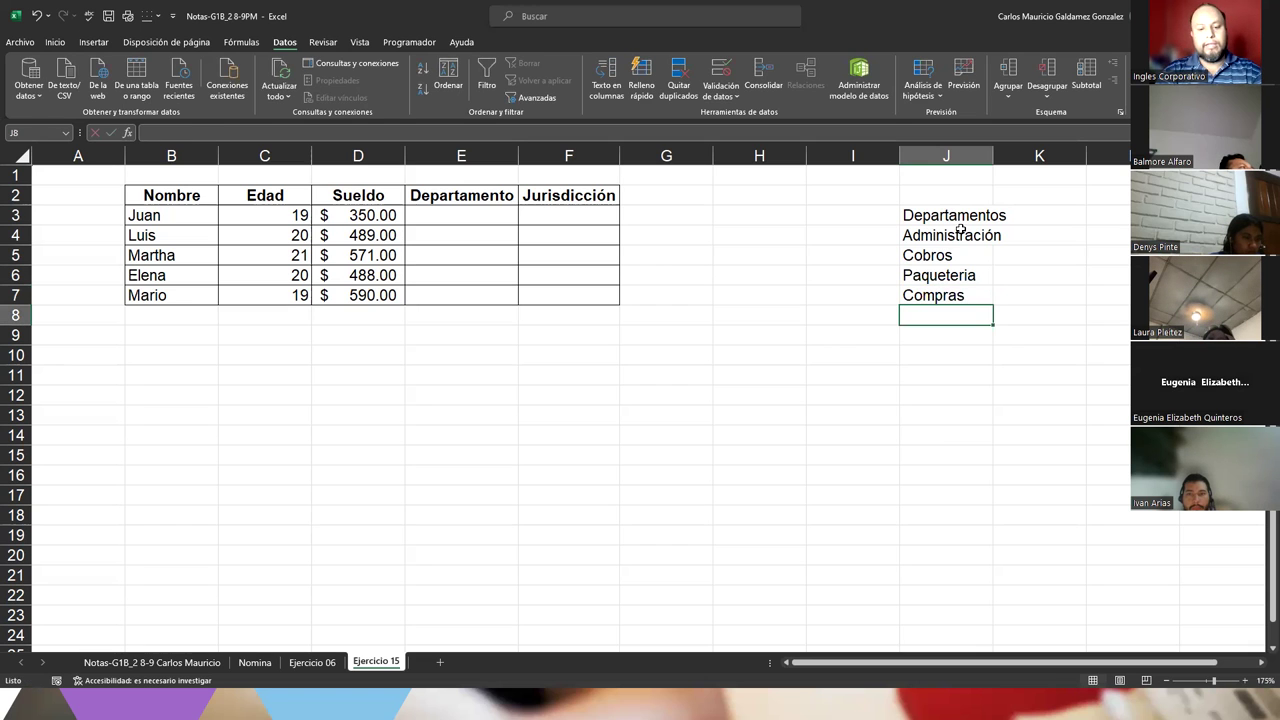
{"action": "type", "text": "Finanzas"}
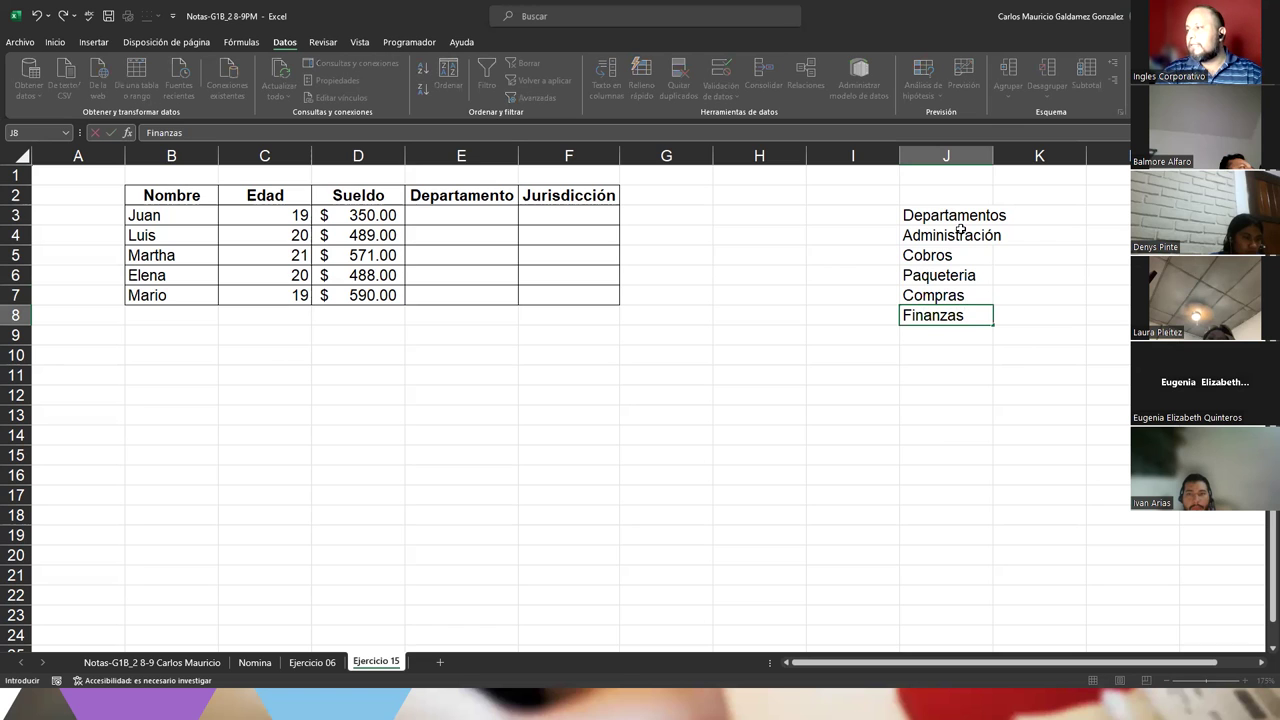
{"action": "key", "text": "Return"}
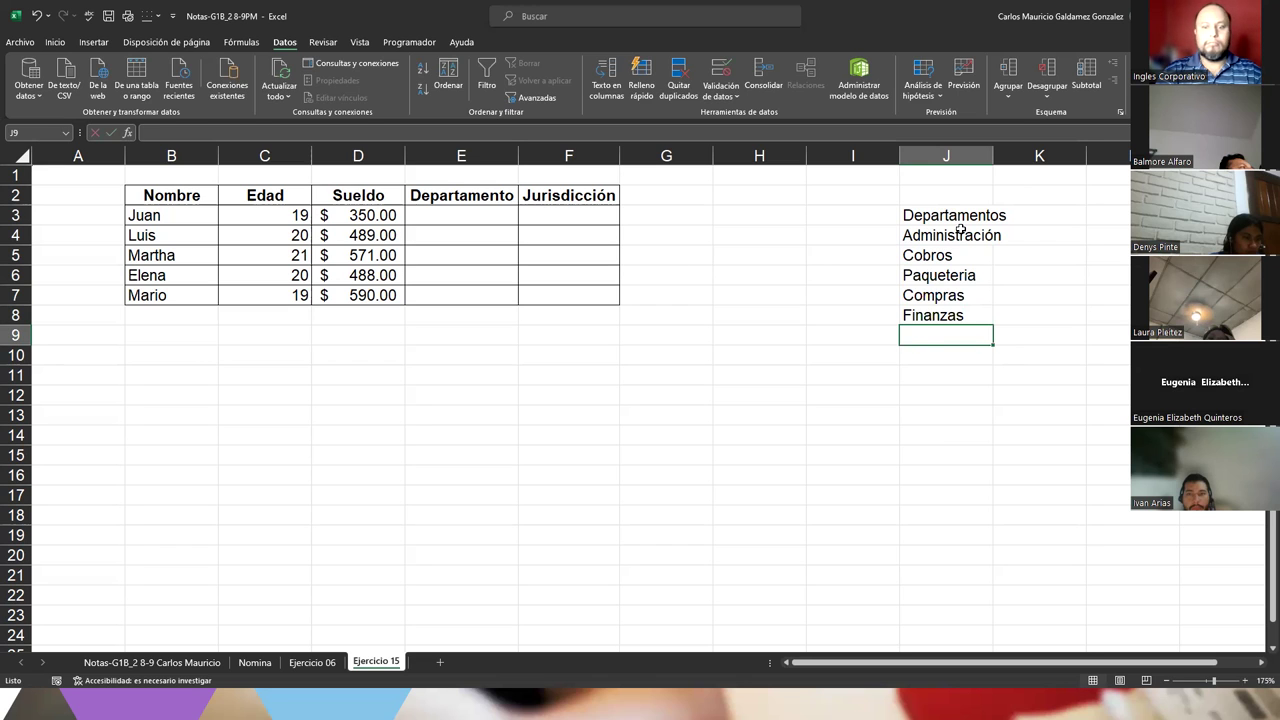
{"action": "type", "text": "Limpieza"}
{"action": "key", "text": "Return"}
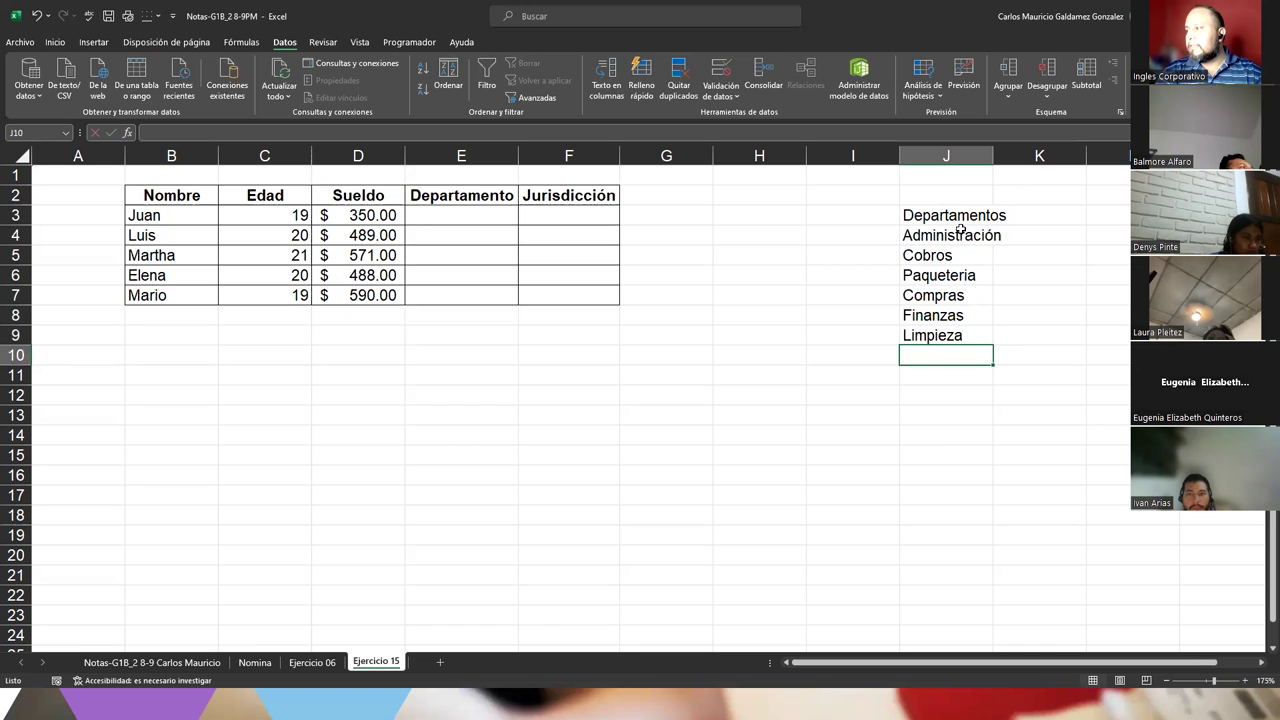
{"action": "type", "text": "Marketing"}
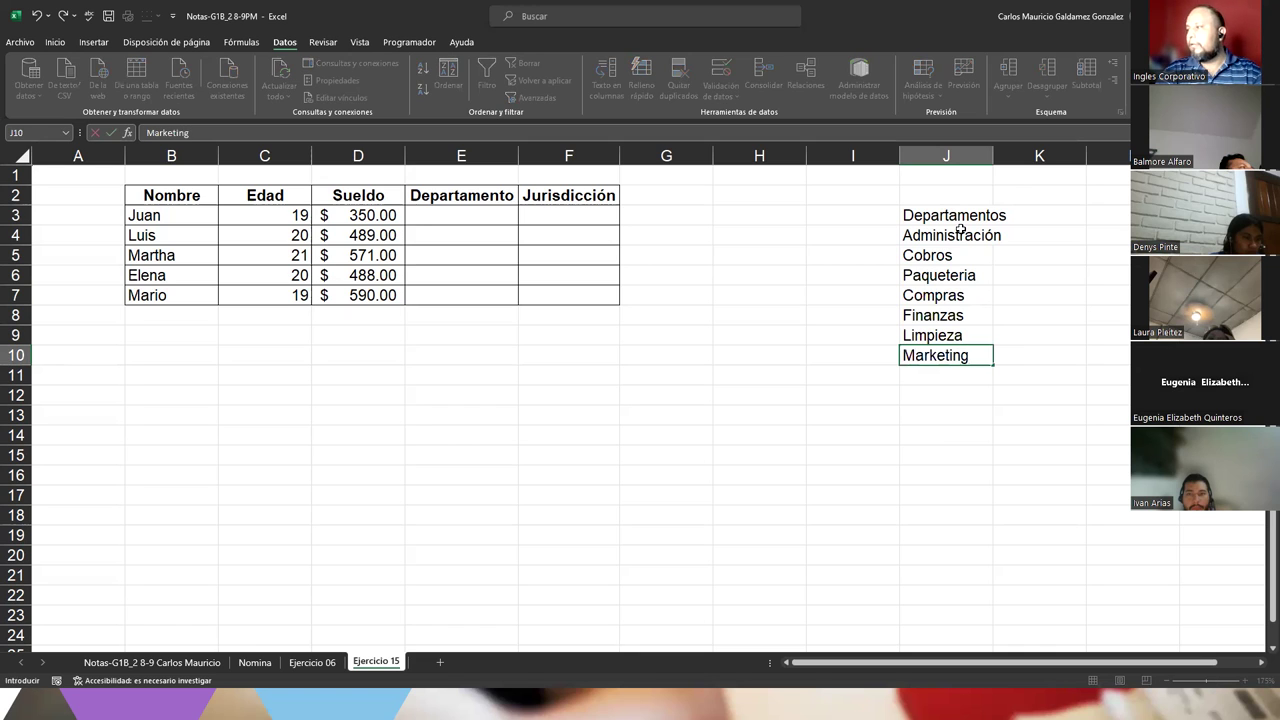
{"action": "key", "text": "Return"}
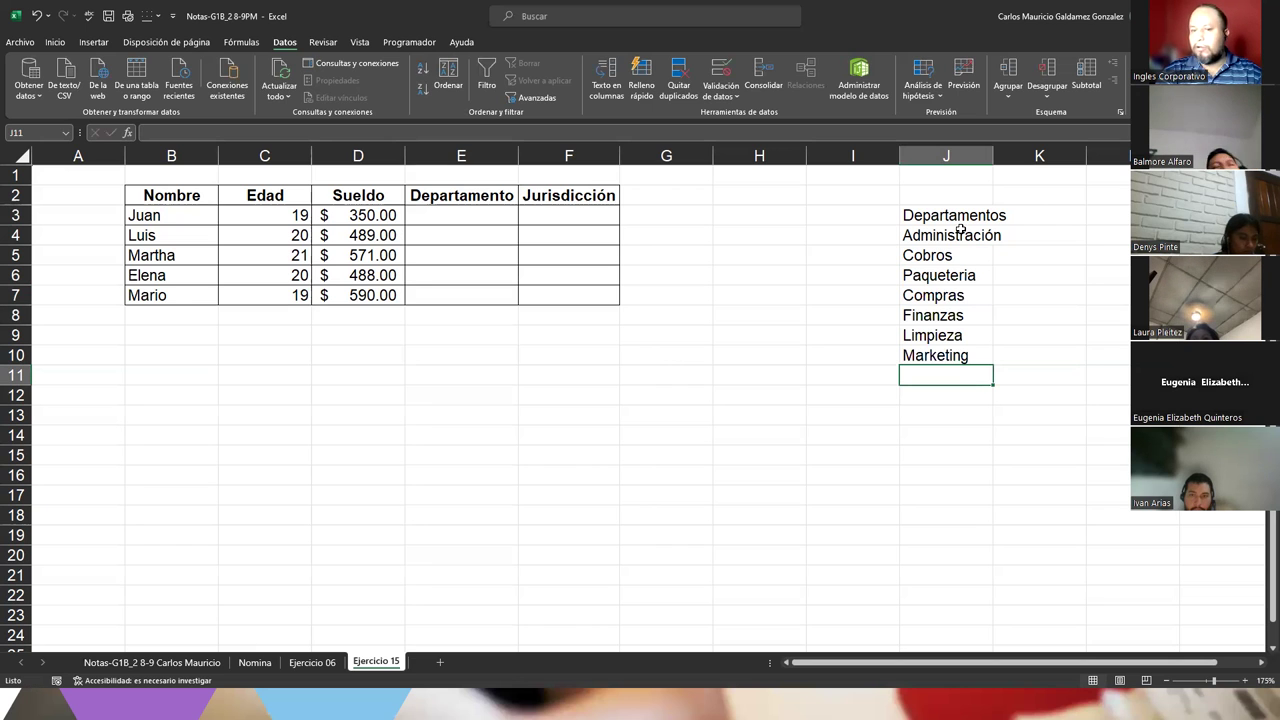
{"action": "type", "text": "Logistica"}
{"action": "key", "text": "Return"}
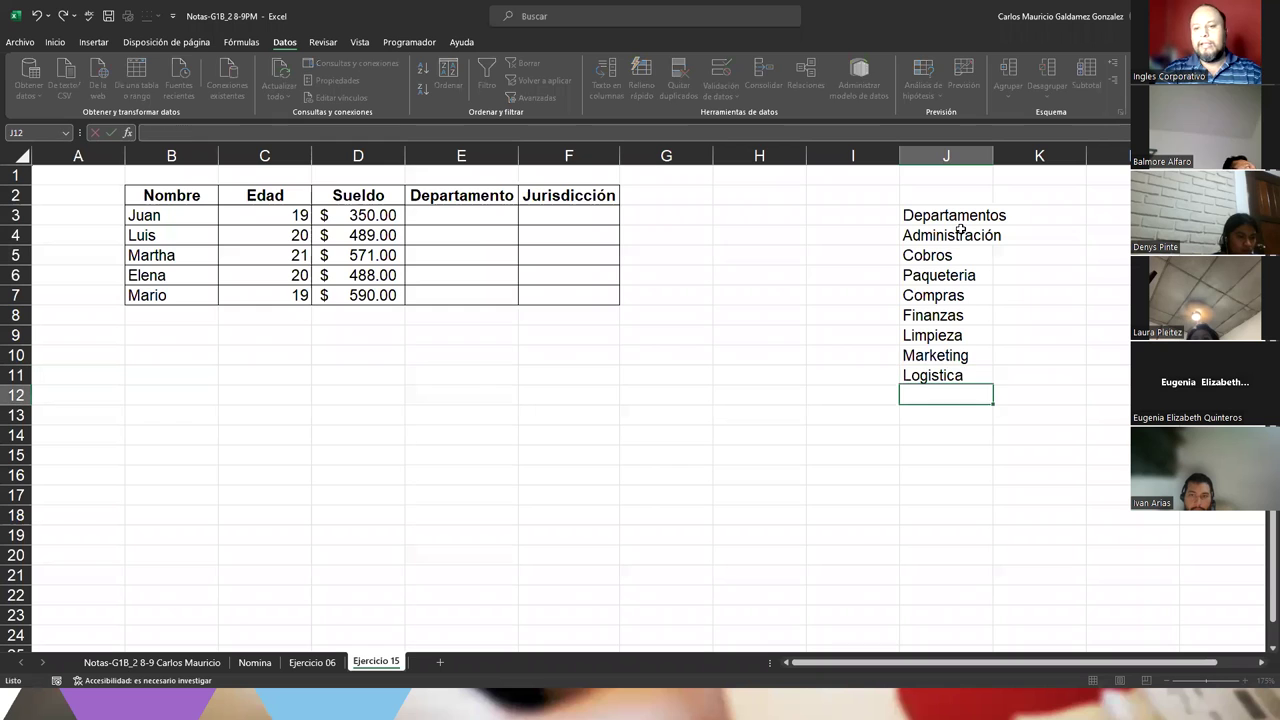
Discard the draft entry "Legal" in cell J12 and enter the department "Júridico" instead.
{"action": "type", "text": "Legal"}
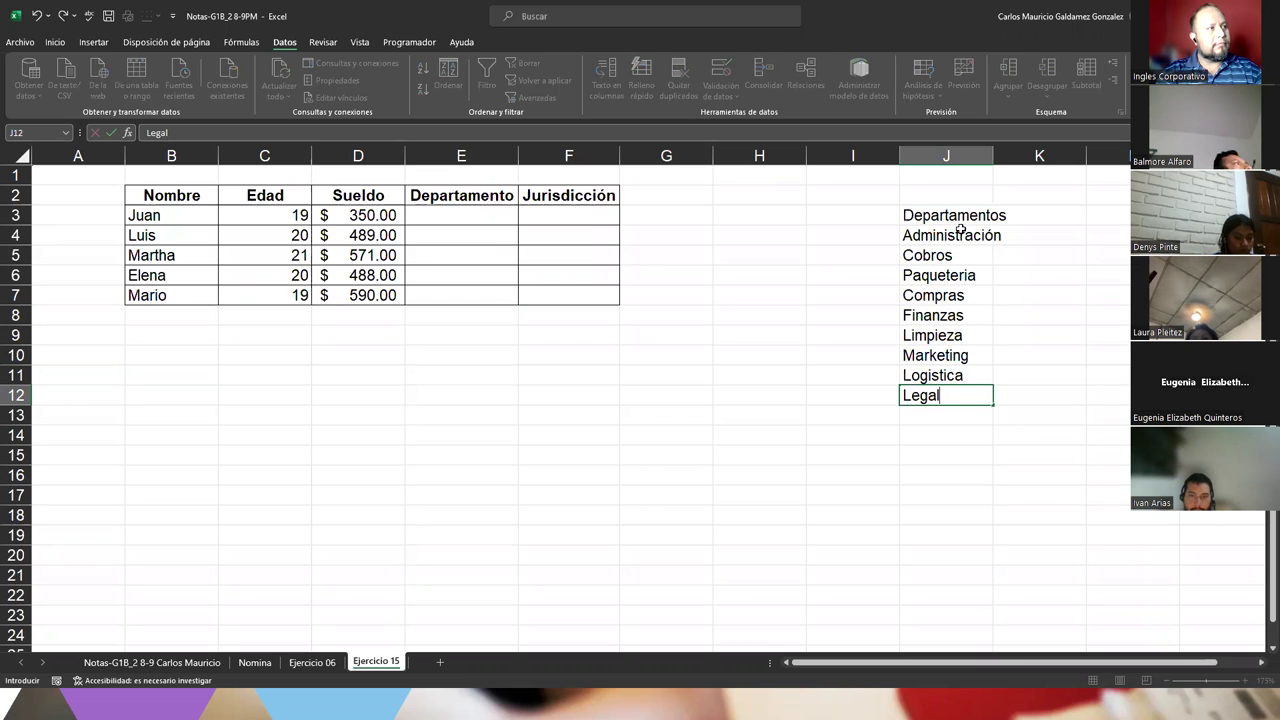
{"action": "key", "text": "Escape"}
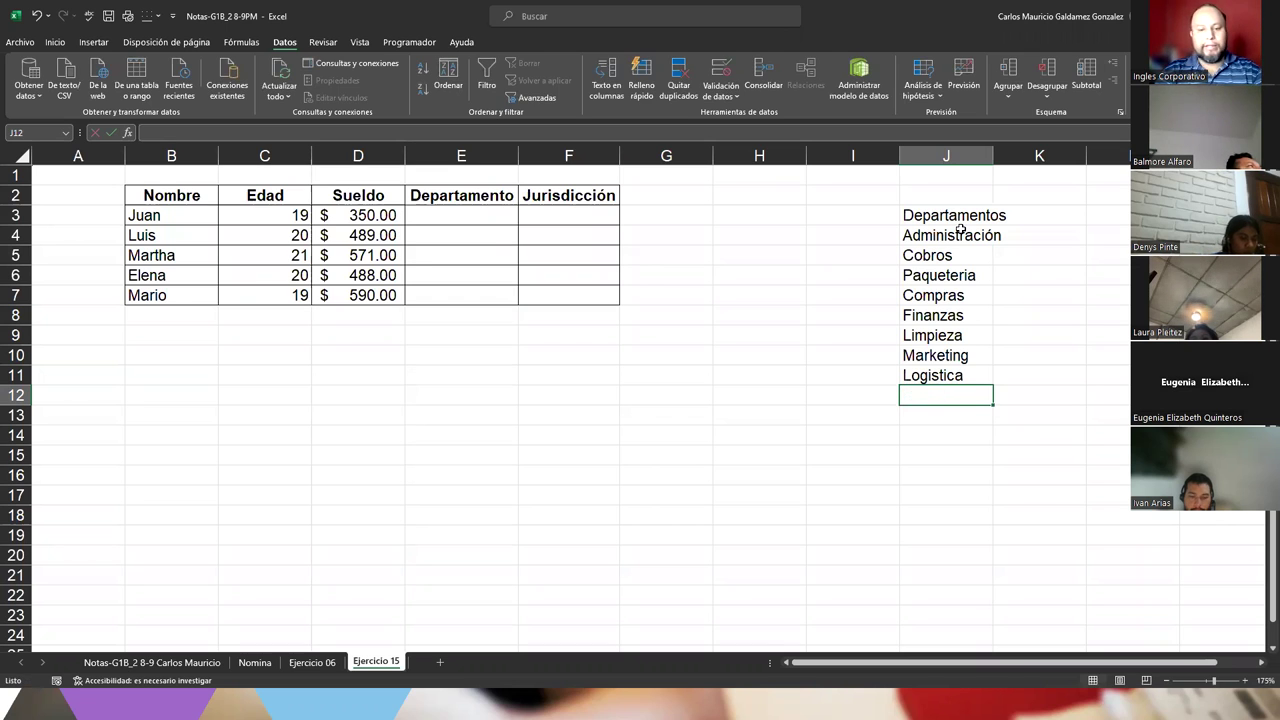
{"action": "type", "text": "Juridico"}
{"action": "key", "text": "BackSpace"}
{"action": "key", "text": "BackSpace"}
{"action": "key", "text": "BackSpace"}
{"action": "key", "text": "BackSpace"}
{"action": "key", "text": "BackSpace"}
{"action": "key", "text": "BackSpace"}
{"action": "key", "text": "BackSpace"}
{"action": "key", "text": "BackSpace"}
{"action": "type", "text": "J"}
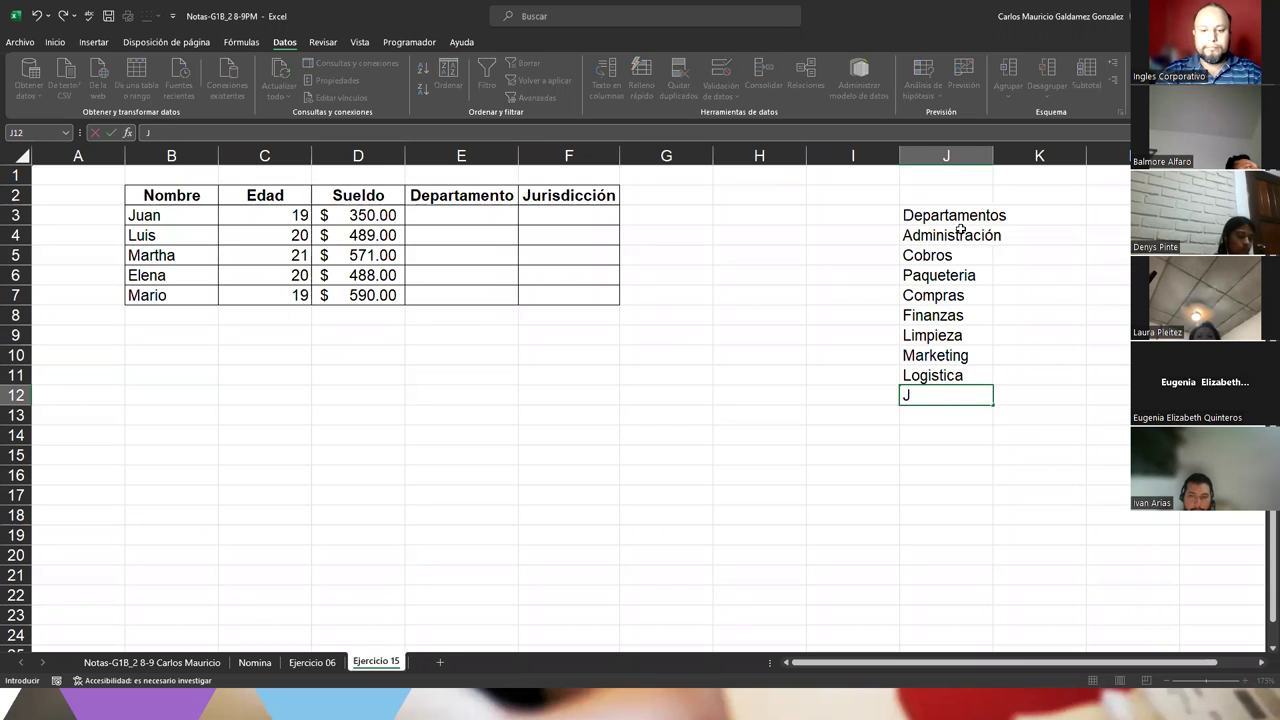
{"action": "type", "text": "úridico"}
{"action": "key", "text": "Return"}
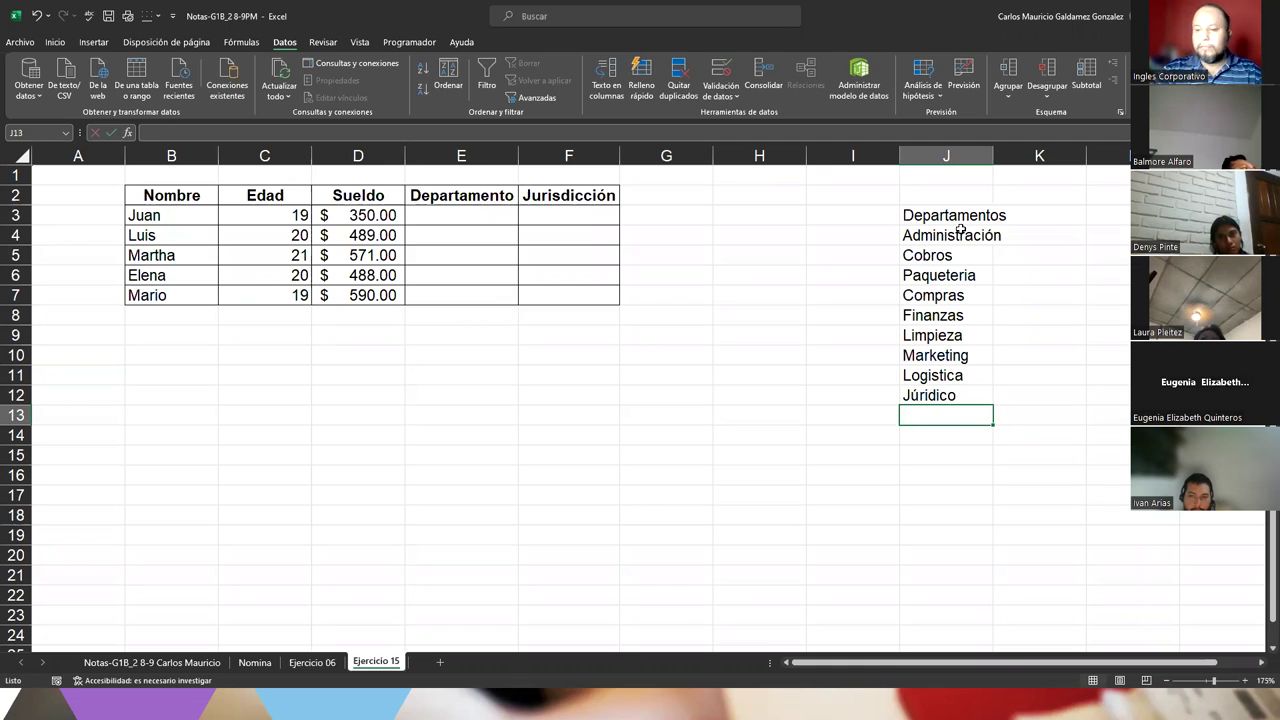
Add the department "Recursos Humanos" in cell J13.
{"action": "type", "text": "Re"}
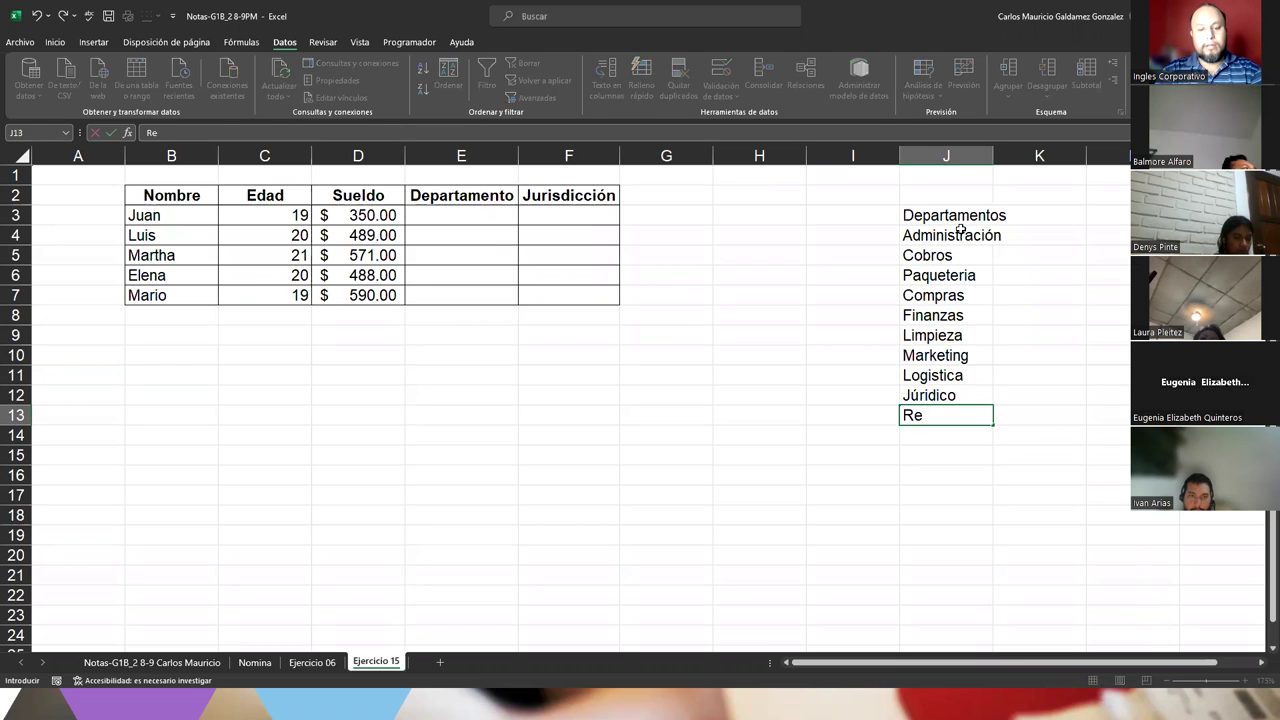
{"action": "type", "text": "cursos HUmanos"}
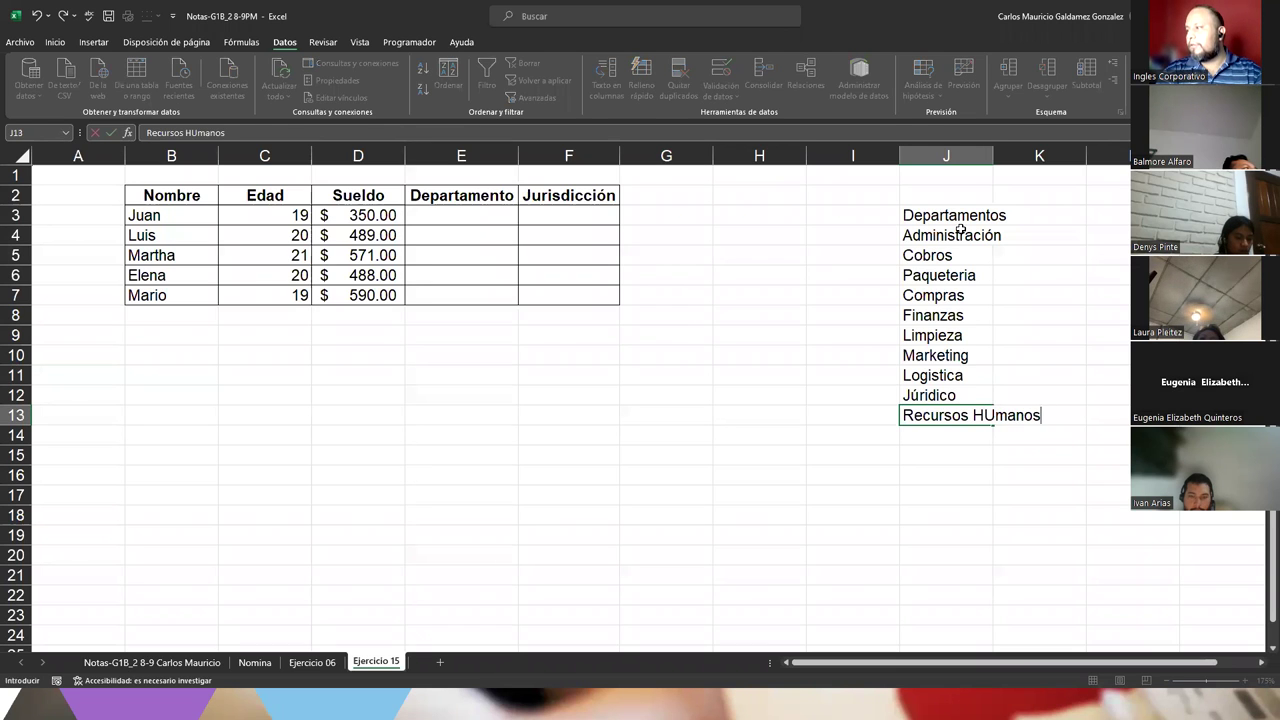
{"action": "key", "text": "Return"}
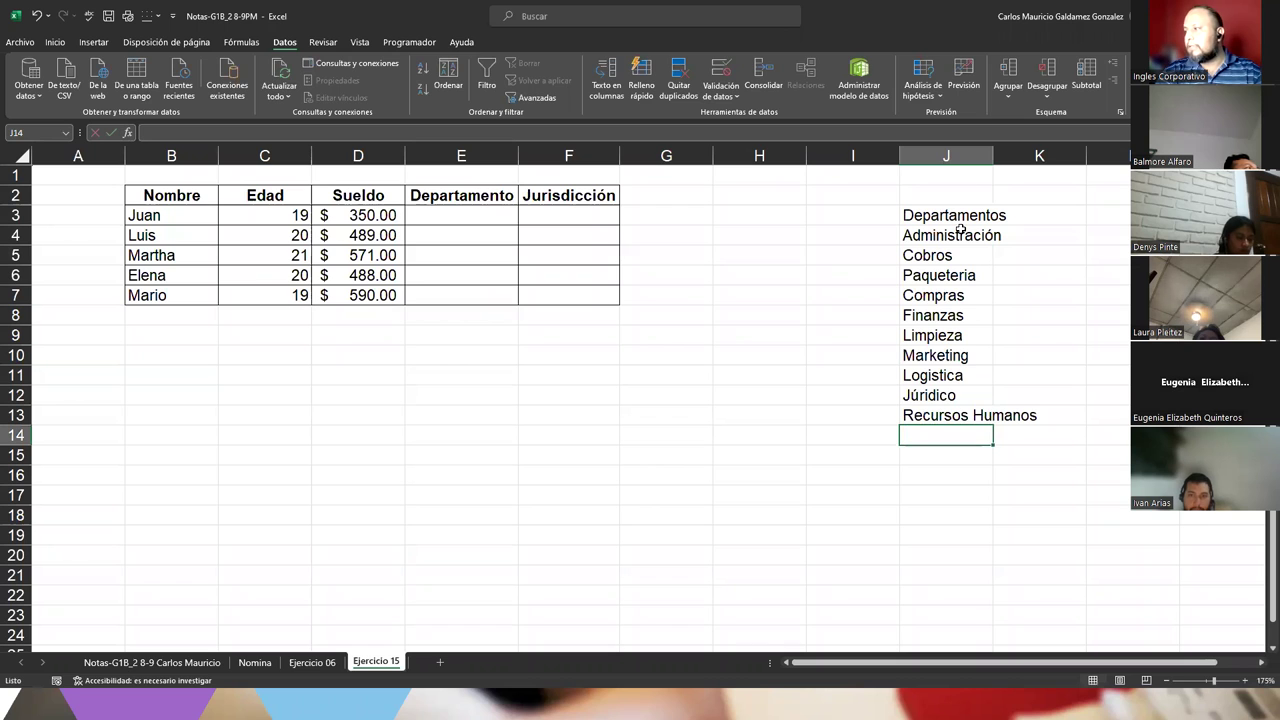
Autofit the width of column J and add the departments Producción and Facturación in cells J14:J15.
{"action": "double_click", "coordinate": [993, 155]}
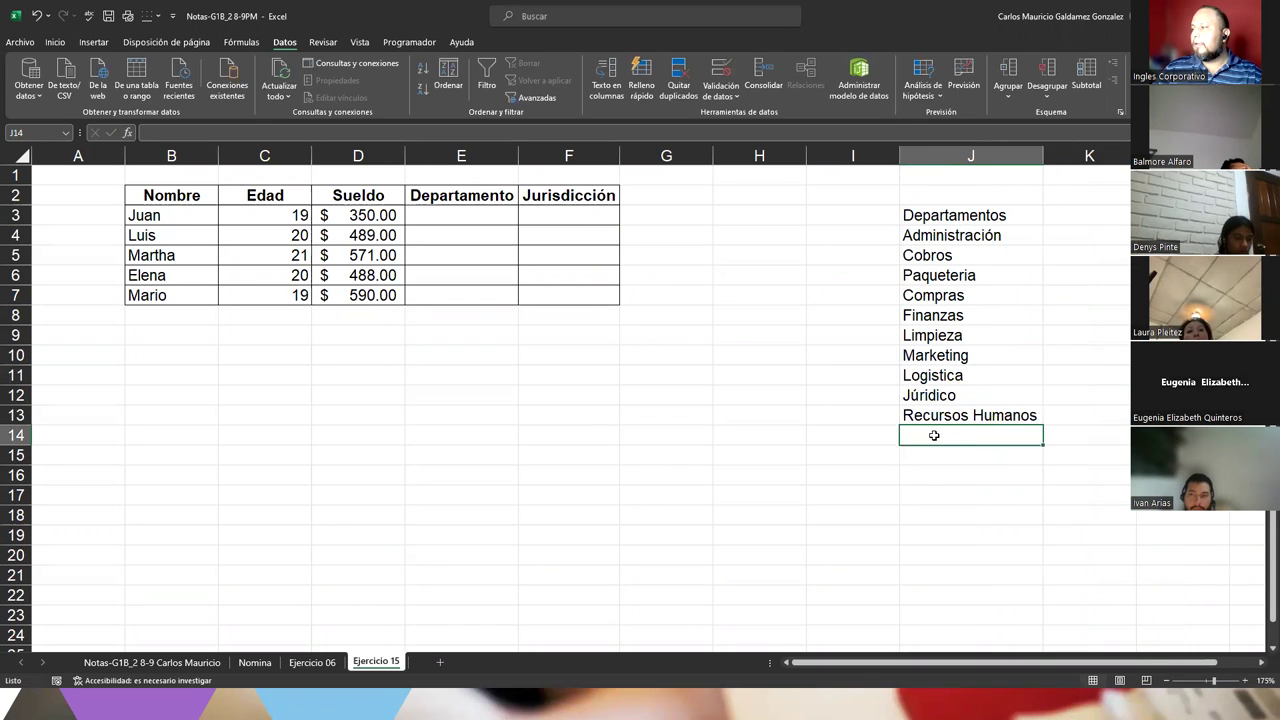
{"action": "type", "text": "Producción"}
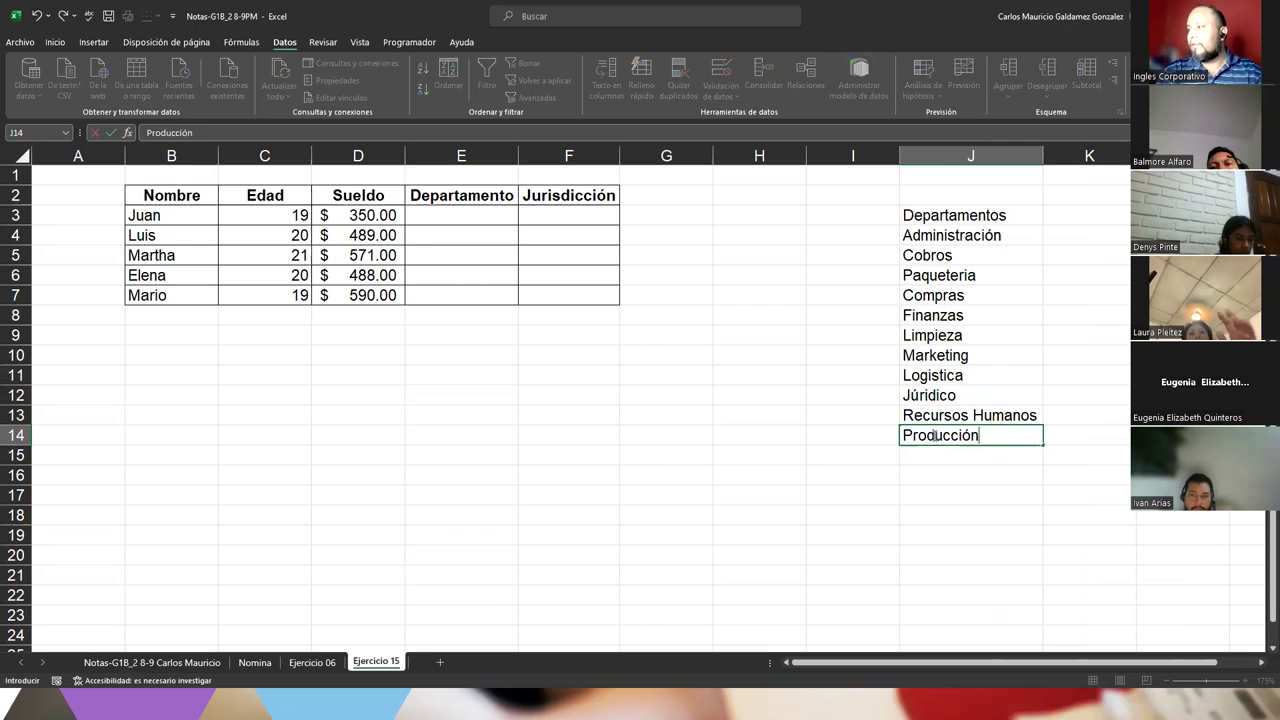
{"action": "key", "text": "Return"}
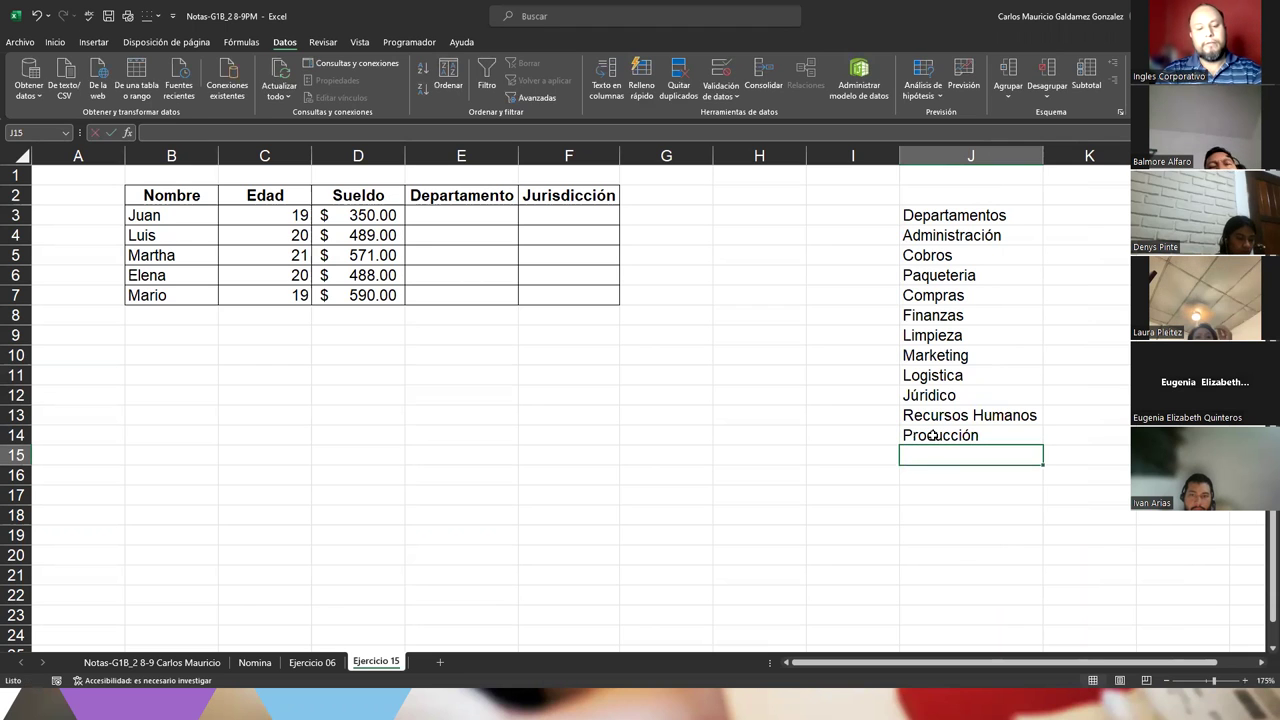
{"action": "type", "text": "Facturación"}
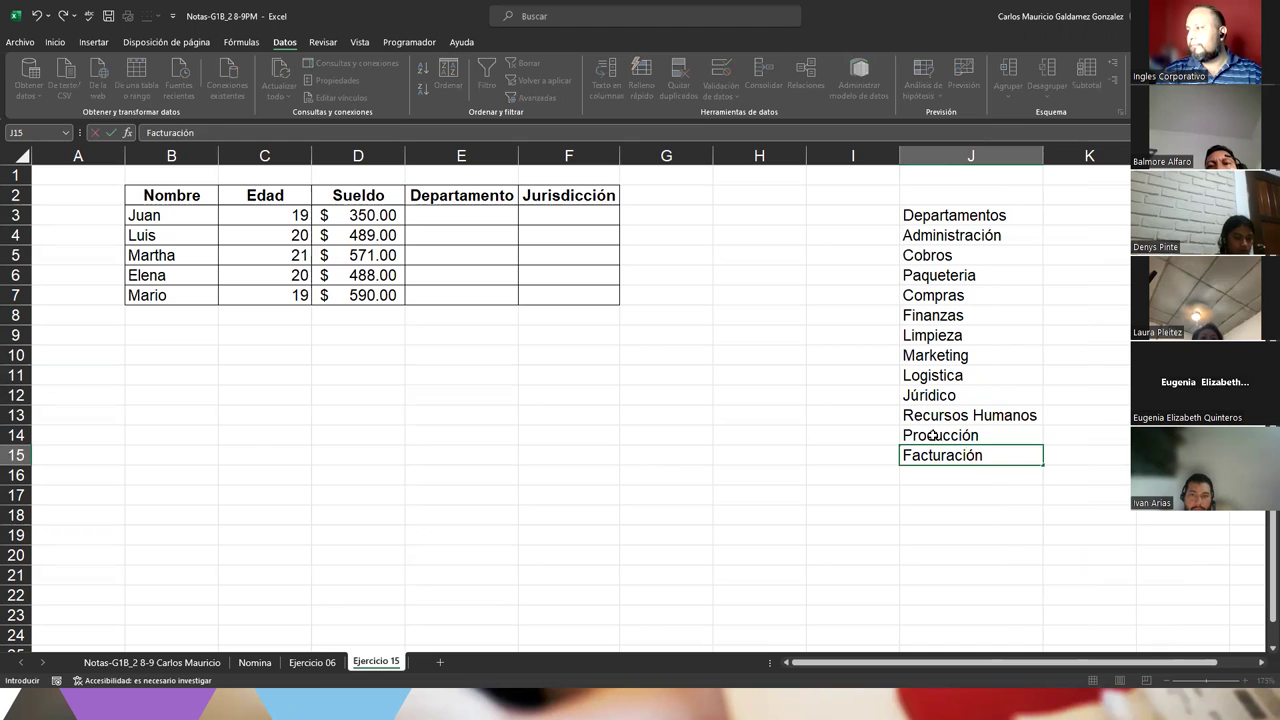
{"action": "key", "text": "Return"}
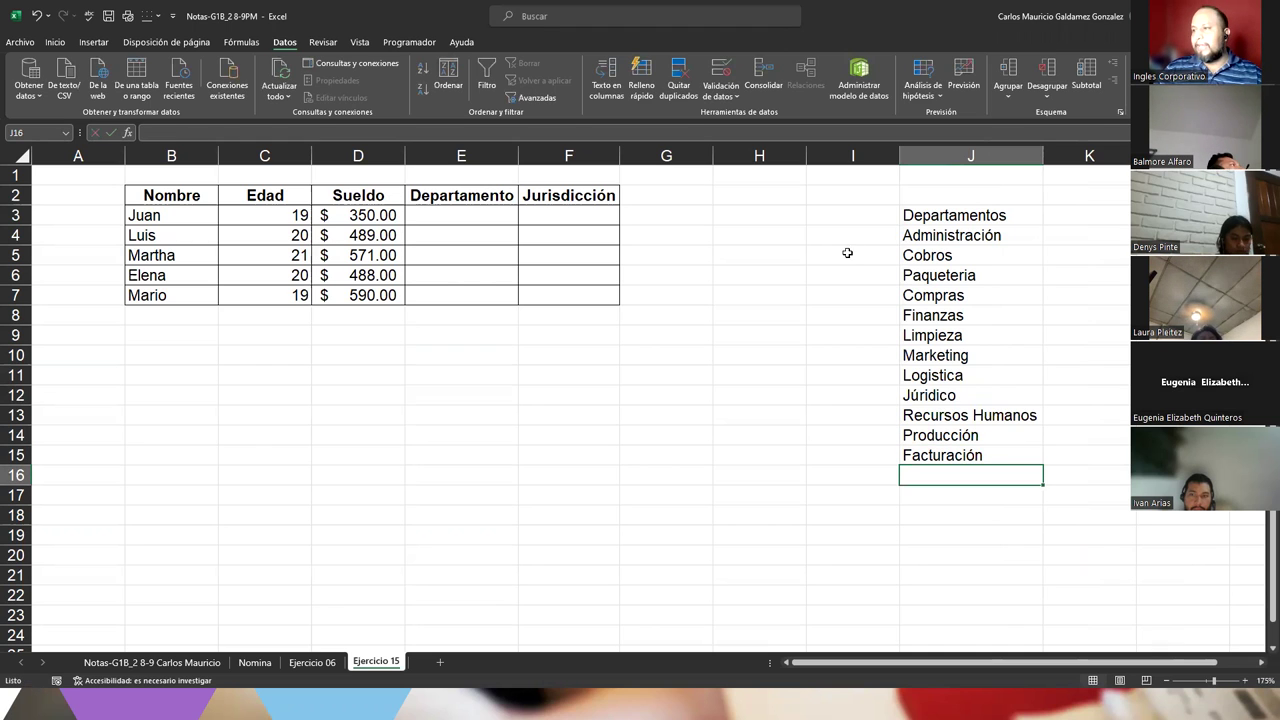
Enter the heading "Jurisdicción" in cell I3, beside the Departamentos heading.
{"action": "left_click", "coordinate": [834, 218]}
{"action": "type", "text": "D"}
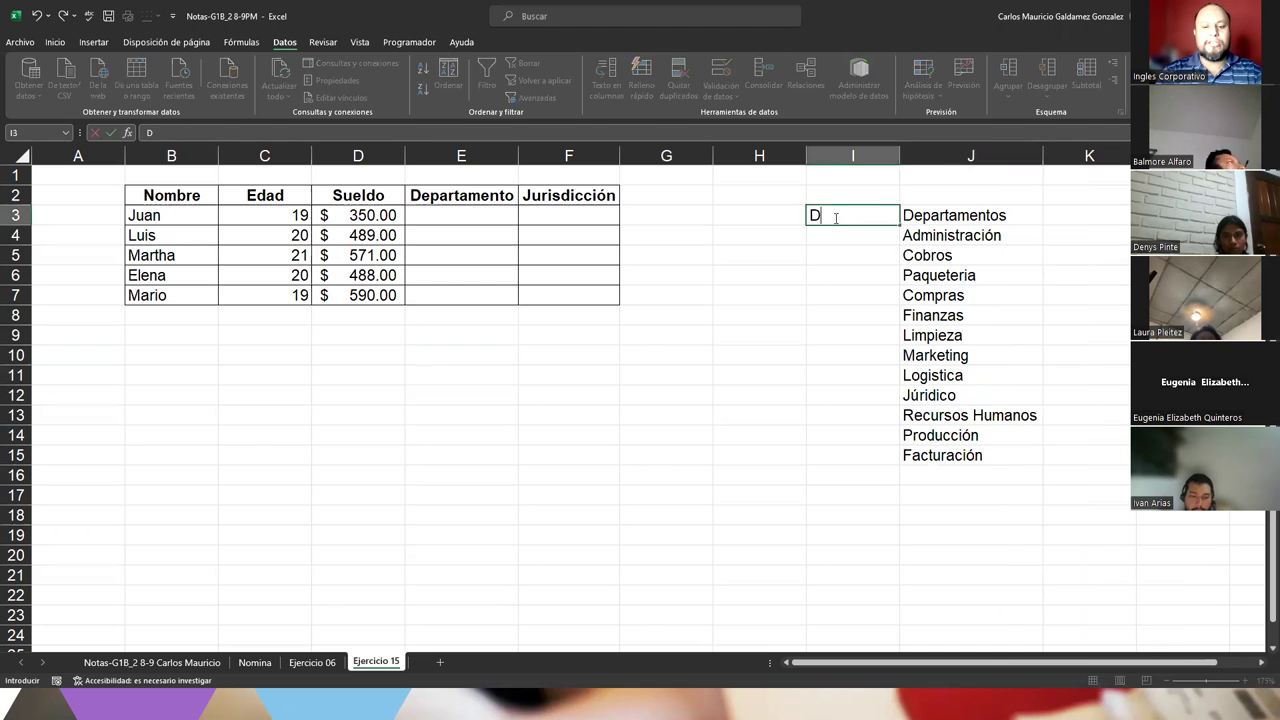
{"action": "key", "text": "BackSpace"}
{"action": "type", "text": "Juris"}
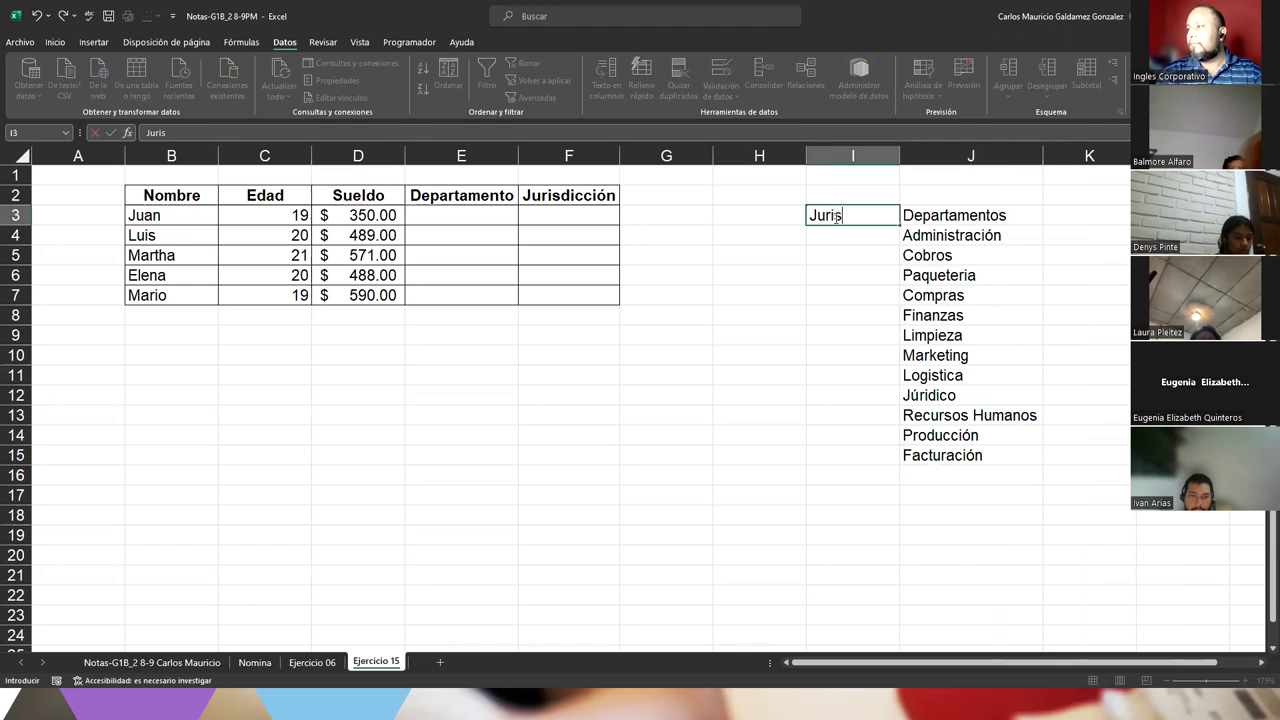
{"action": "type", "text": "dicción"}
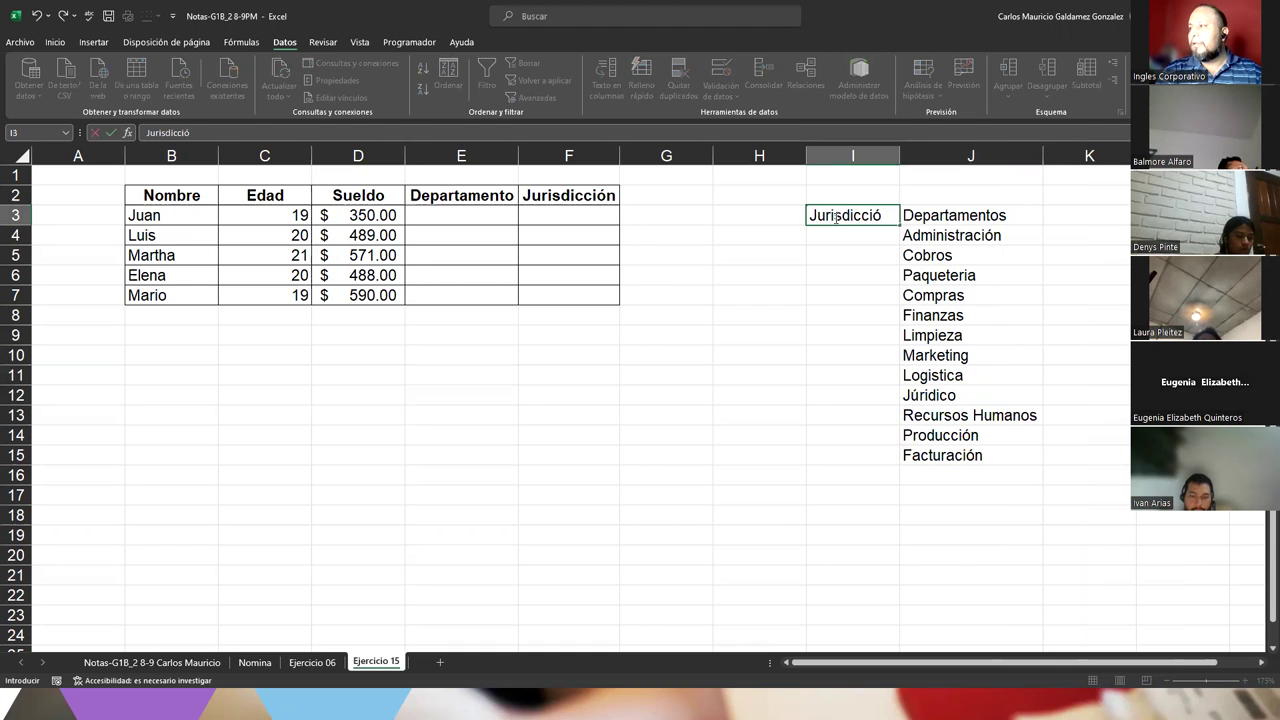
{"action": "key", "text": "Return"}
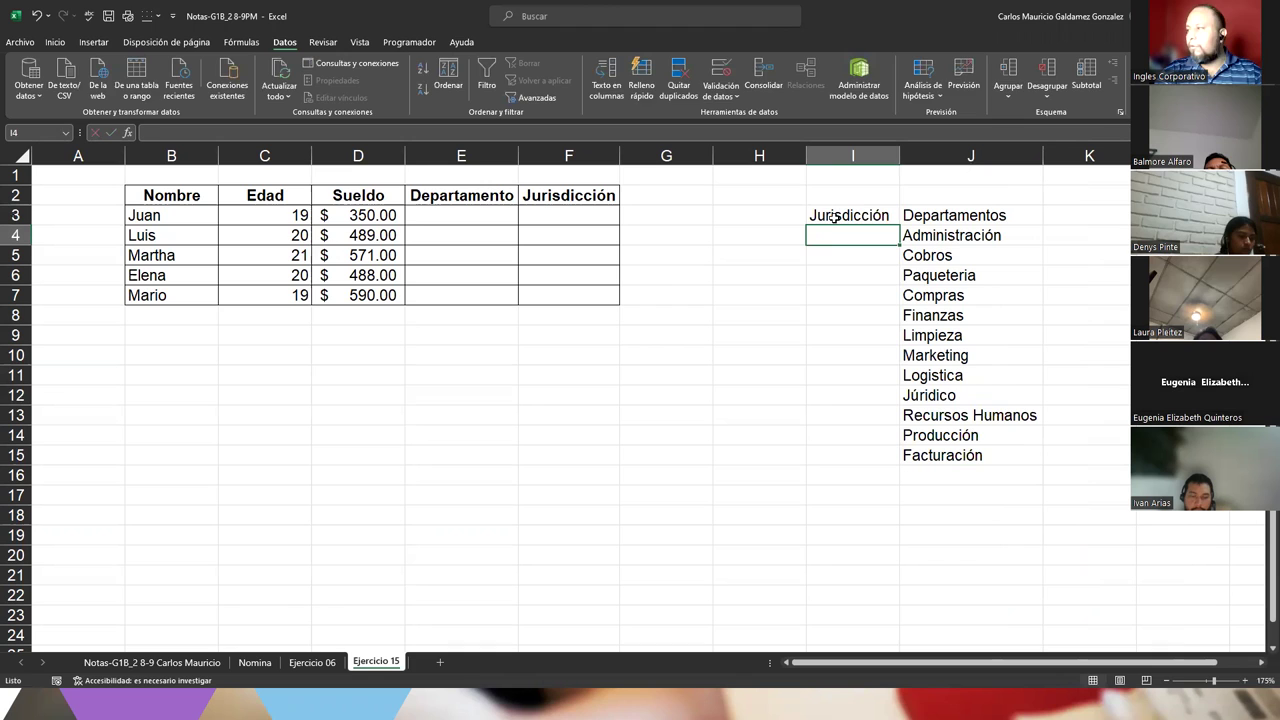
Add the jurisdiction levels Alto and Medio-Alto in cells I4:I5.
{"action": "type", "text": "Alto"}
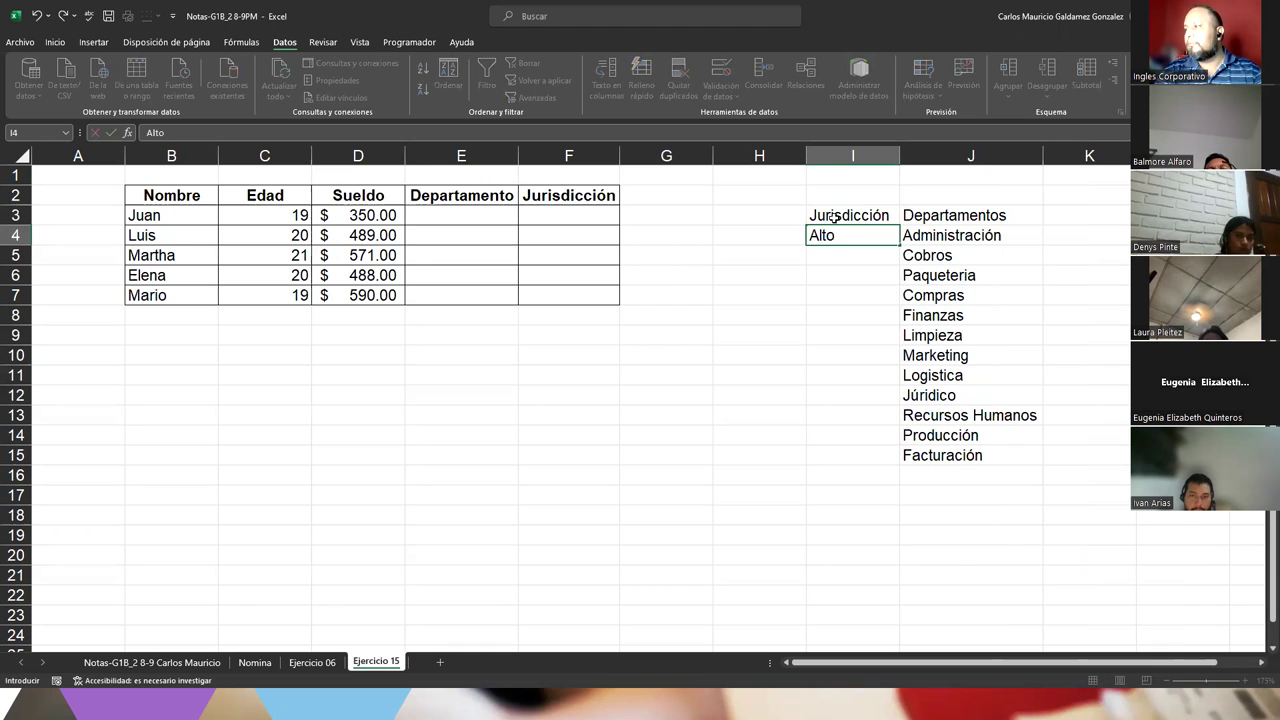
{"action": "key", "text": "Return"}
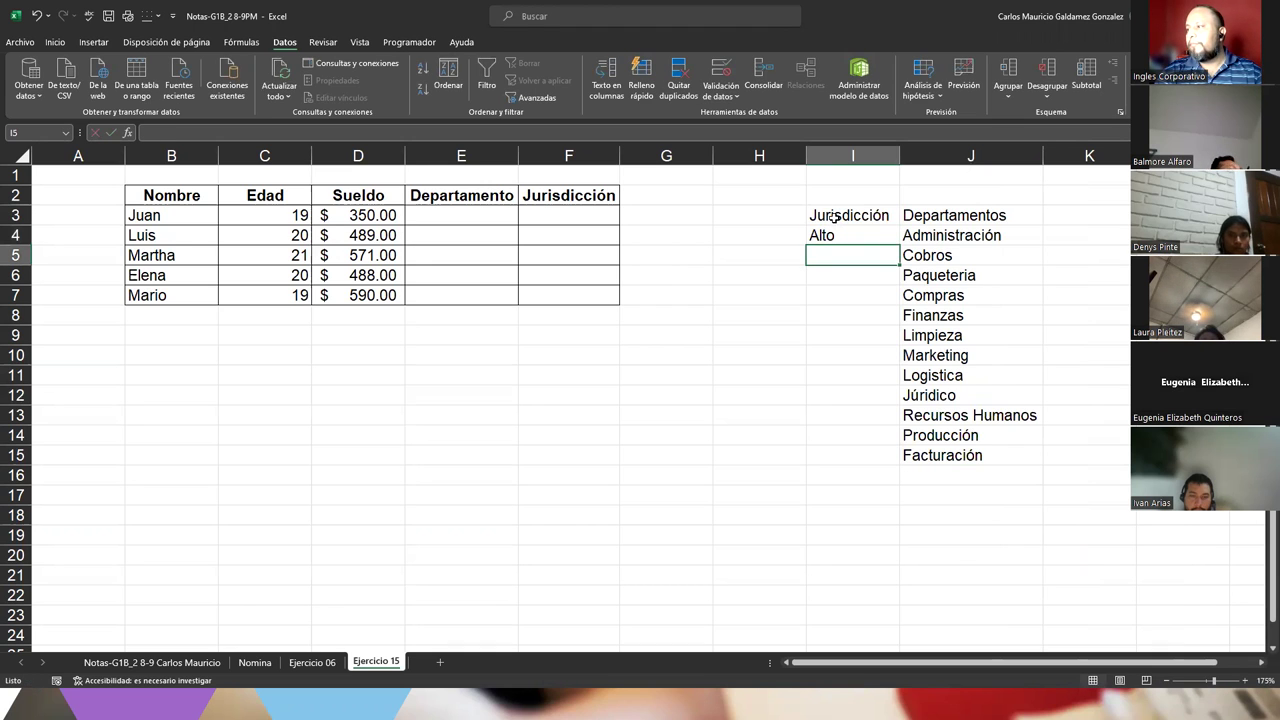
{"action": "type", "text": "Med"}
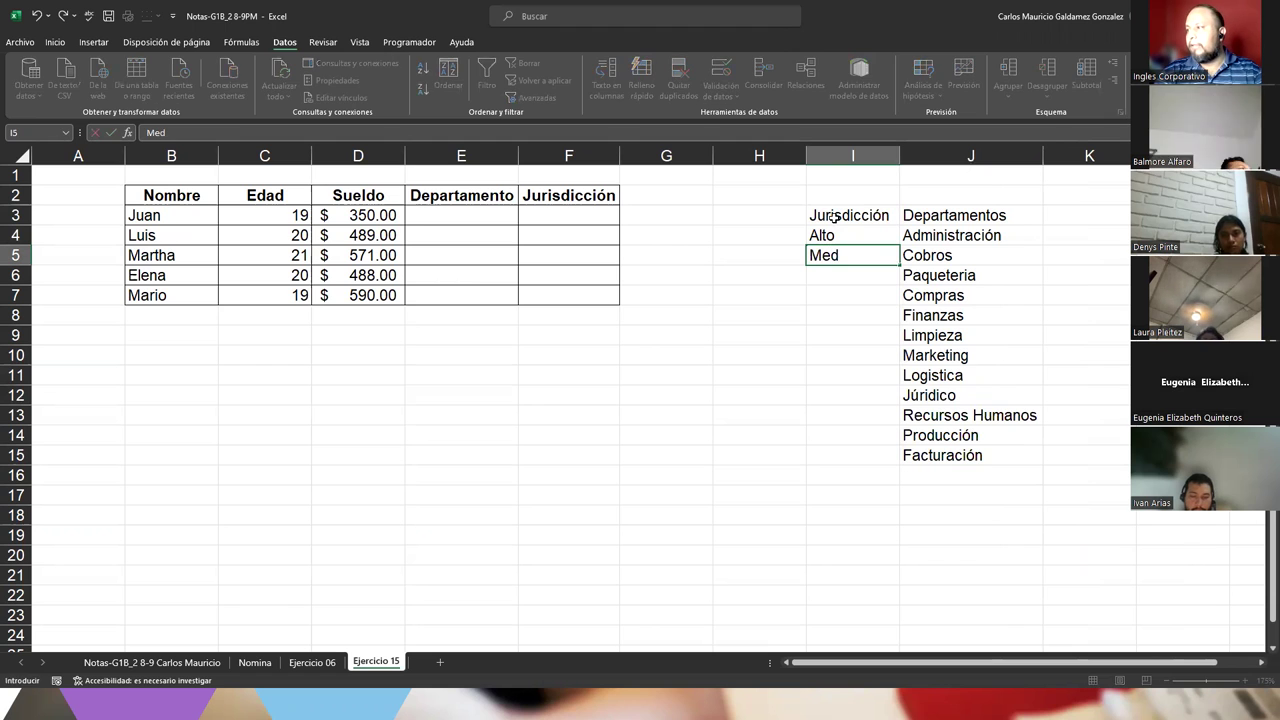
{"action": "type", "text": "io-Alto"}
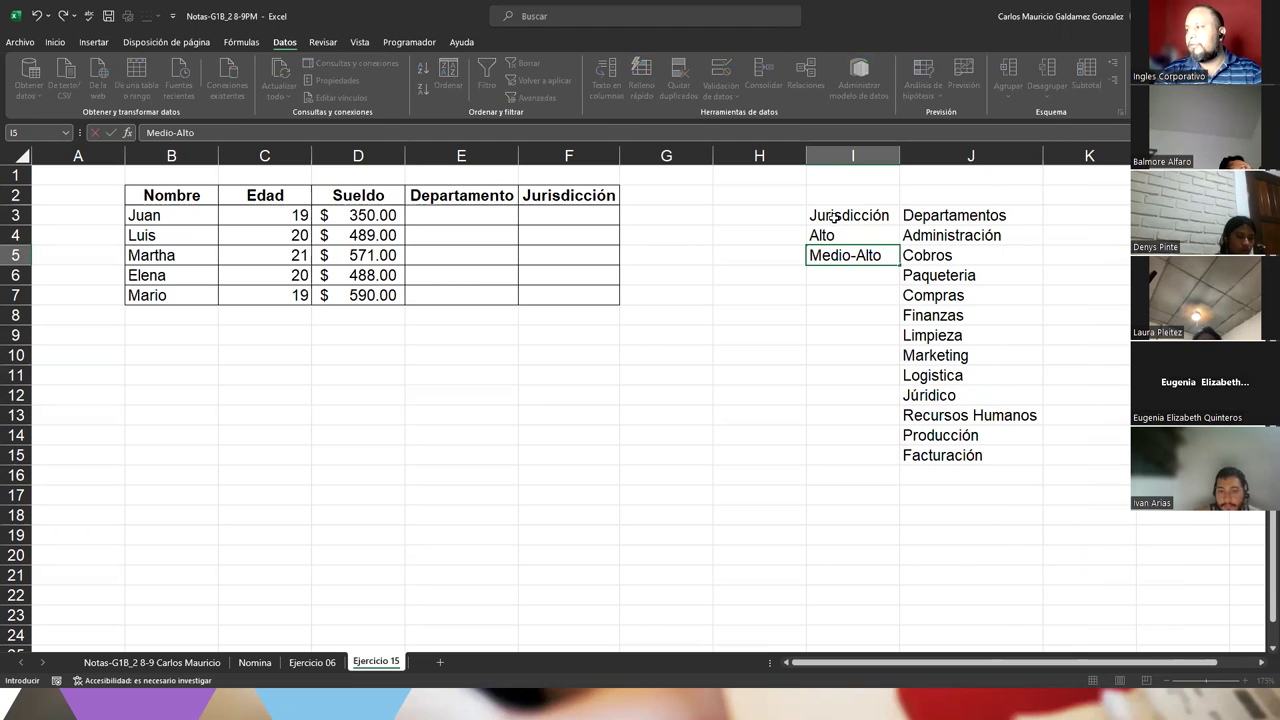
{"action": "key", "text": "Return"}
Enter the jurisdiction level "Medio" in cell I6, removing the autocompleted ending.
{"action": "type", "text": "Medio-"}
{"action": "key", "text": "Return"}
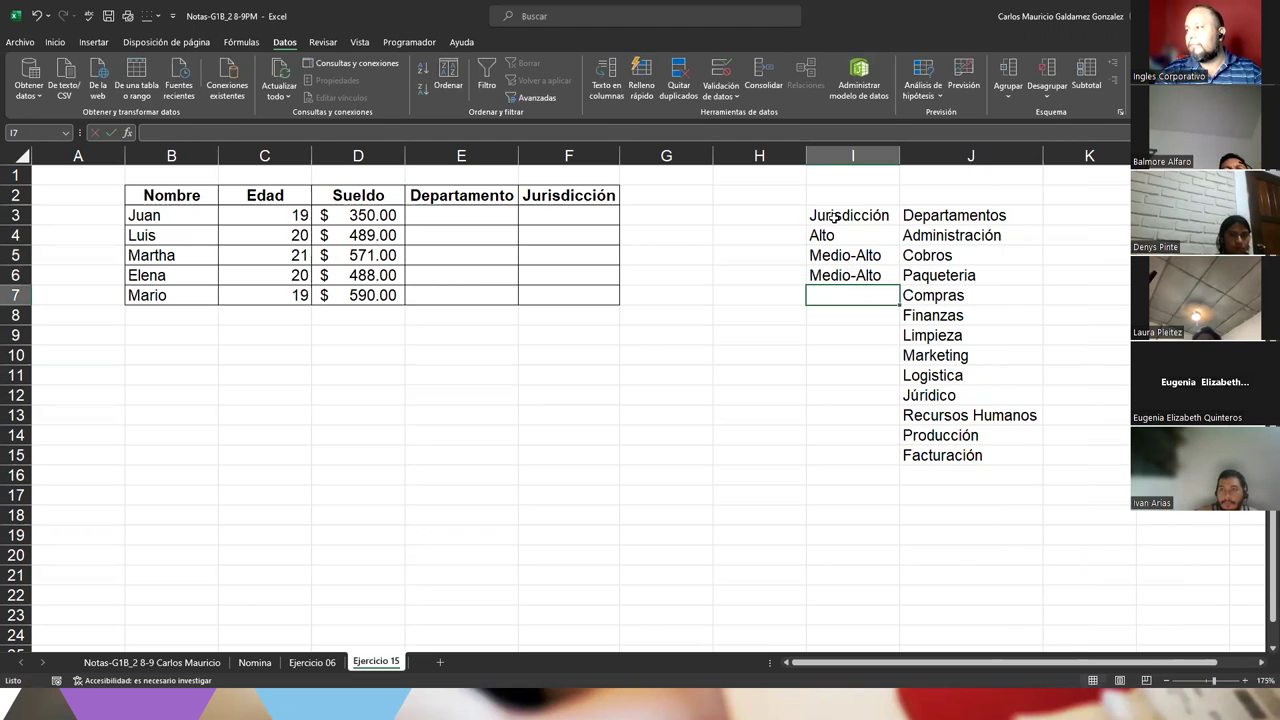
{"action": "key", "text": "Up"}
{"action": "key", "text": "F2"}
{"action": "key", "text": "BackSpace"}
{"action": "key", "text": "BackSpace"}
{"action": "key", "text": "BackSpace"}
{"action": "key", "text": "BackSpace"}
{"action": "key", "text": "BackSpace"}
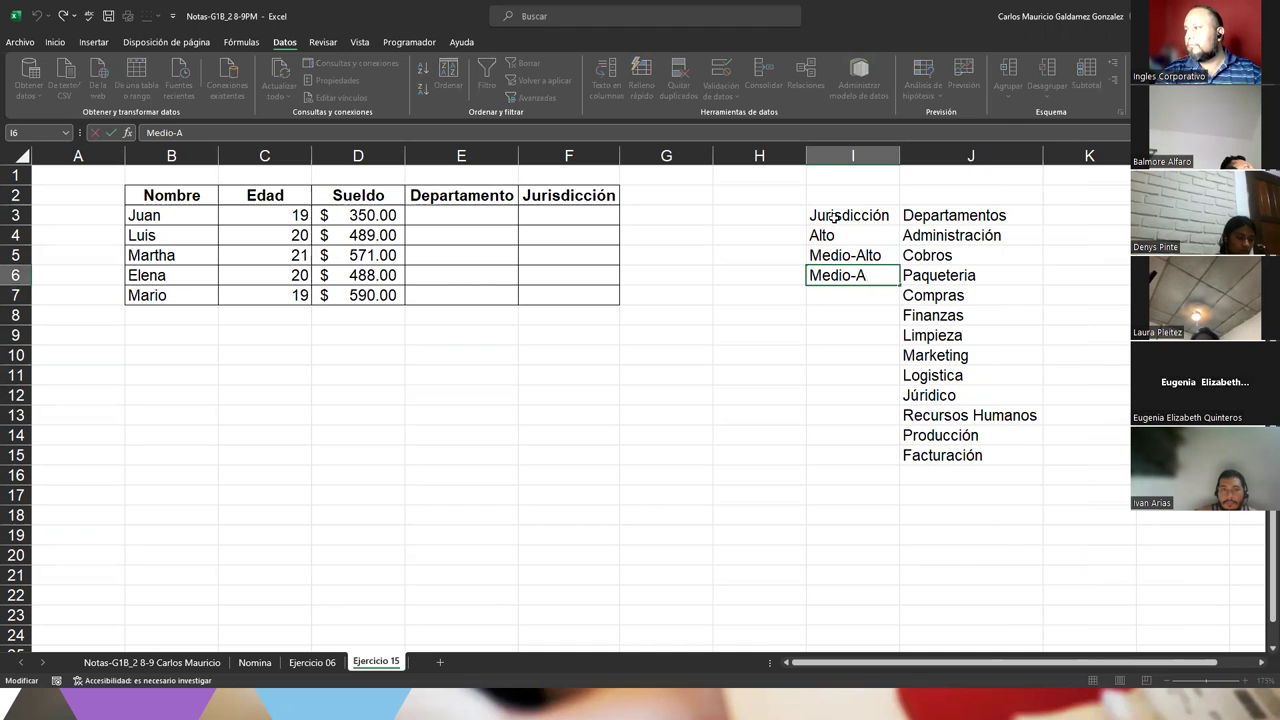
{"action": "key", "text": "Return"}
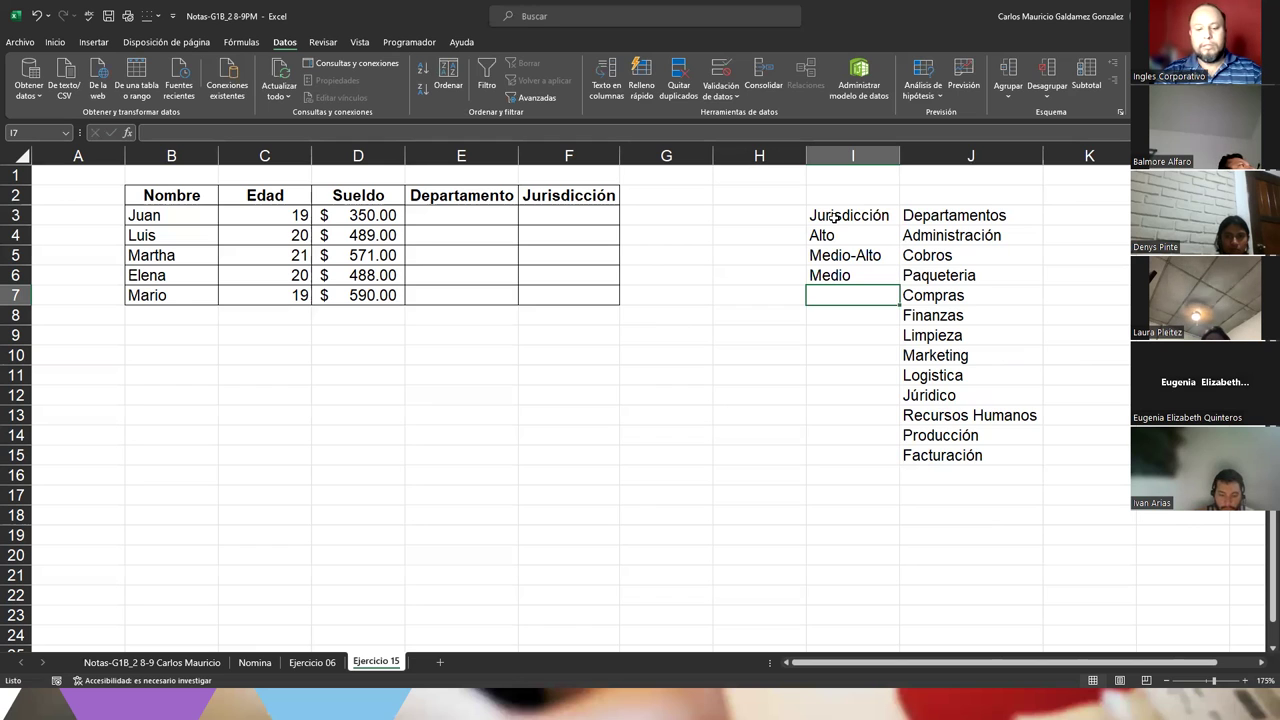
Add the jurisdiction levels Bajo-Medio in cell I7 and Bajo in cell I8.
{"action": "type", "text": "Bajo-Medio"}
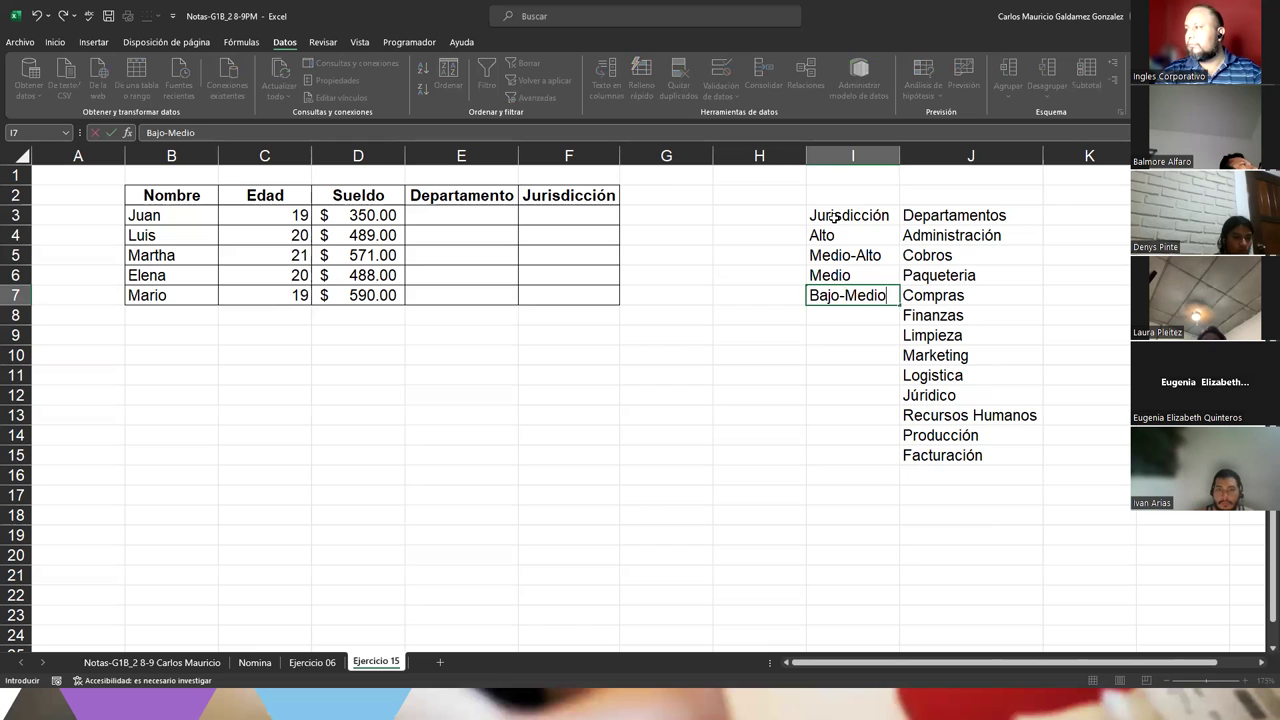
{"action": "key", "text": "Return"}
{"action": "key", "text": "Return"}
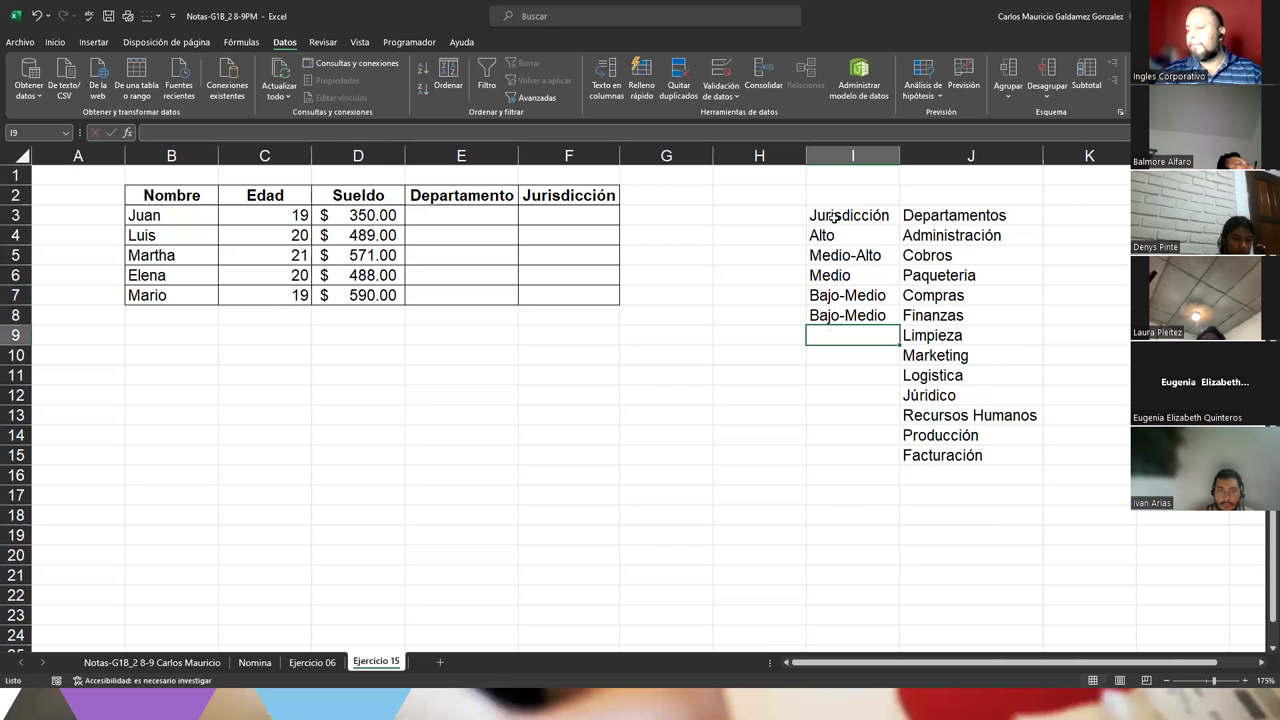
{"action": "key", "text": "Up"}
{"action": "key", "text": "F2"}
{"action": "key", "text": "BackSpace"}
{"action": "key", "text": "BackSpace"}
{"action": "key", "text": "BackSpace"}
{"action": "key", "text": "BackSpace"}
{"action": "key", "text": "BackSpace"}
{"action": "key", "text": "BackSpace"}
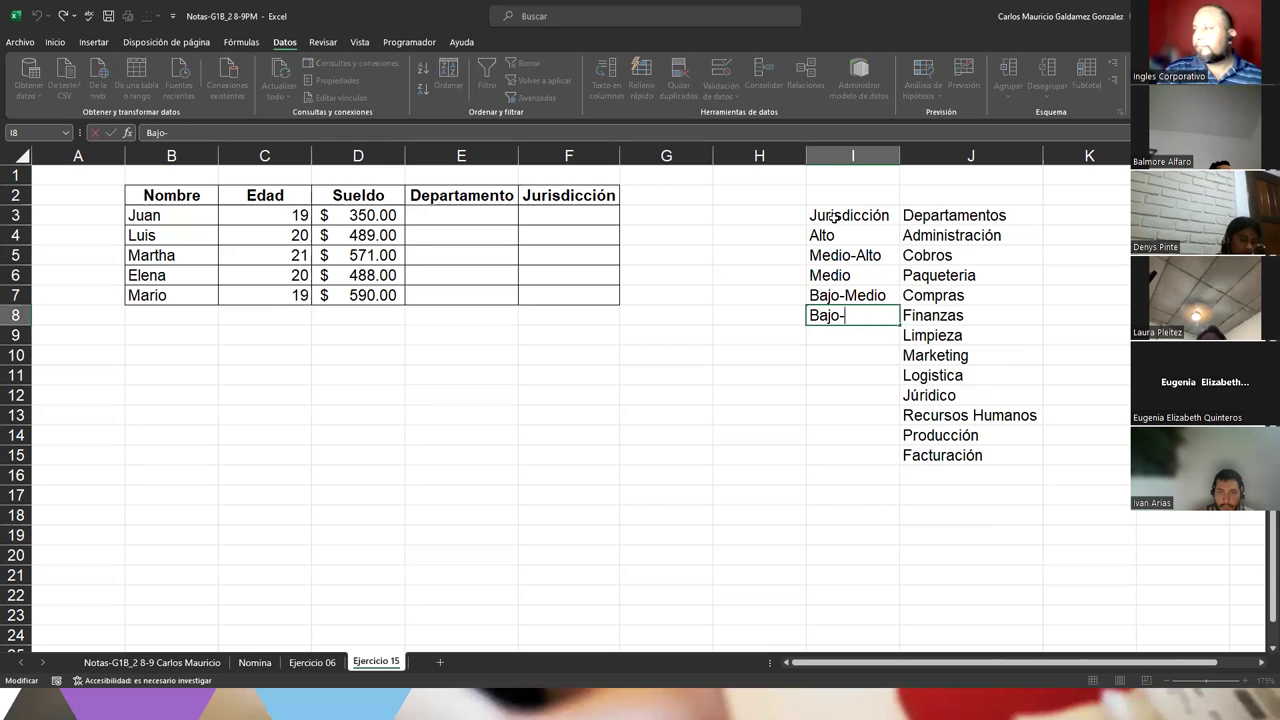
{"action": "key", "text": "Return"}
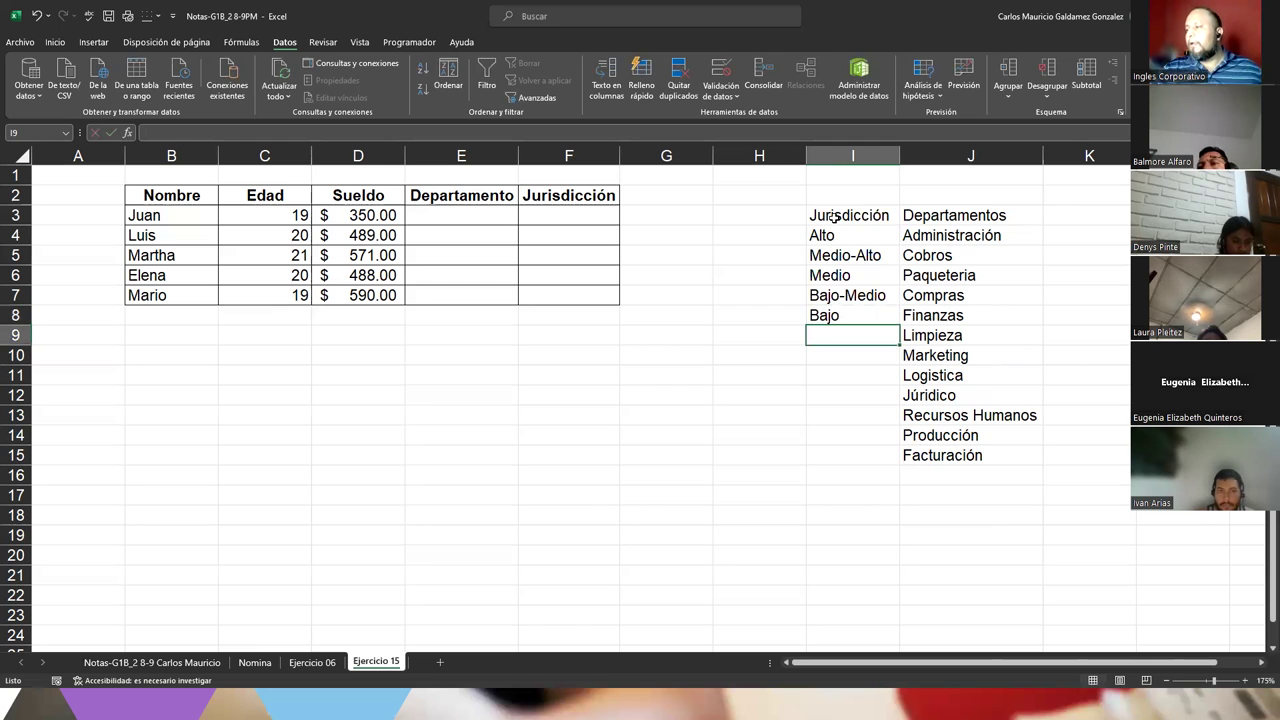
Center the jurisdiction levels in I4:I8 and the department names in J4:J15 horizontally.
{"action": "left_click_drag", "start_coordinate": [830, 235], "coordinate": [840, 318]}
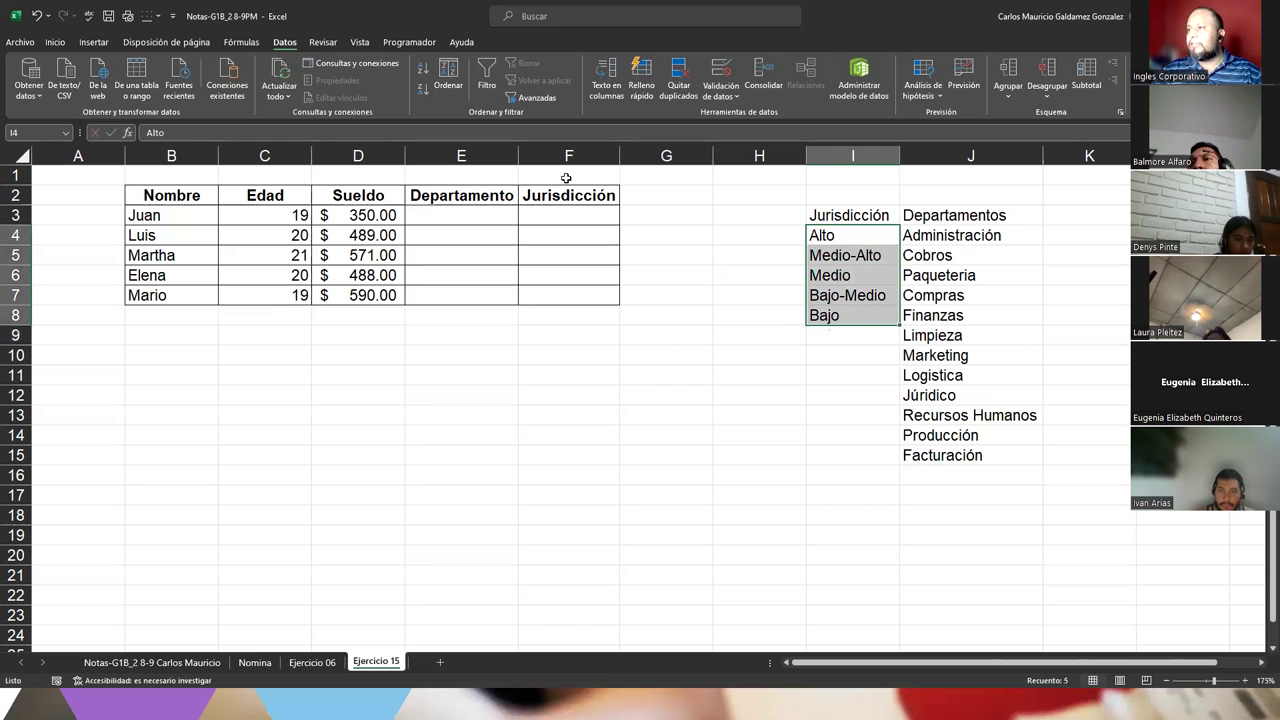
{"action": "left_click", "coordinate": [55, 42]}
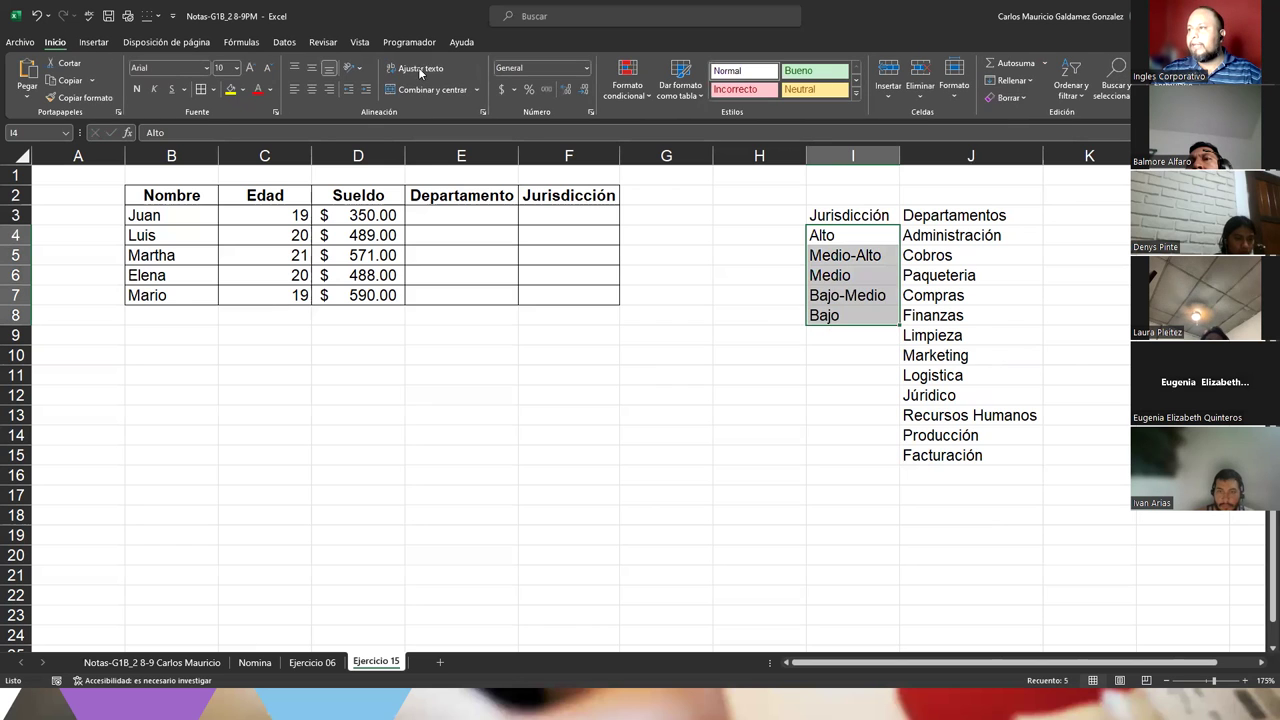
{"action": "left_click", "coordinate": [313, 89]}
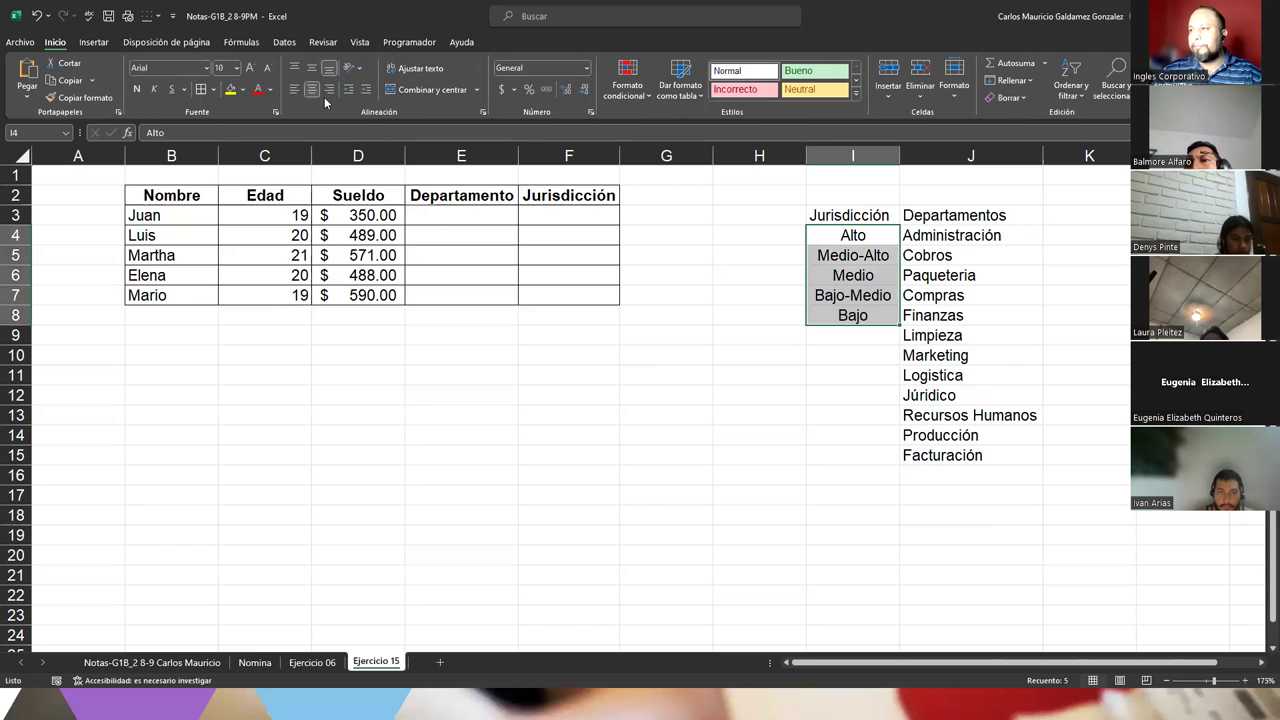
{"action": "left_click", "coordinate": [325, 93]}
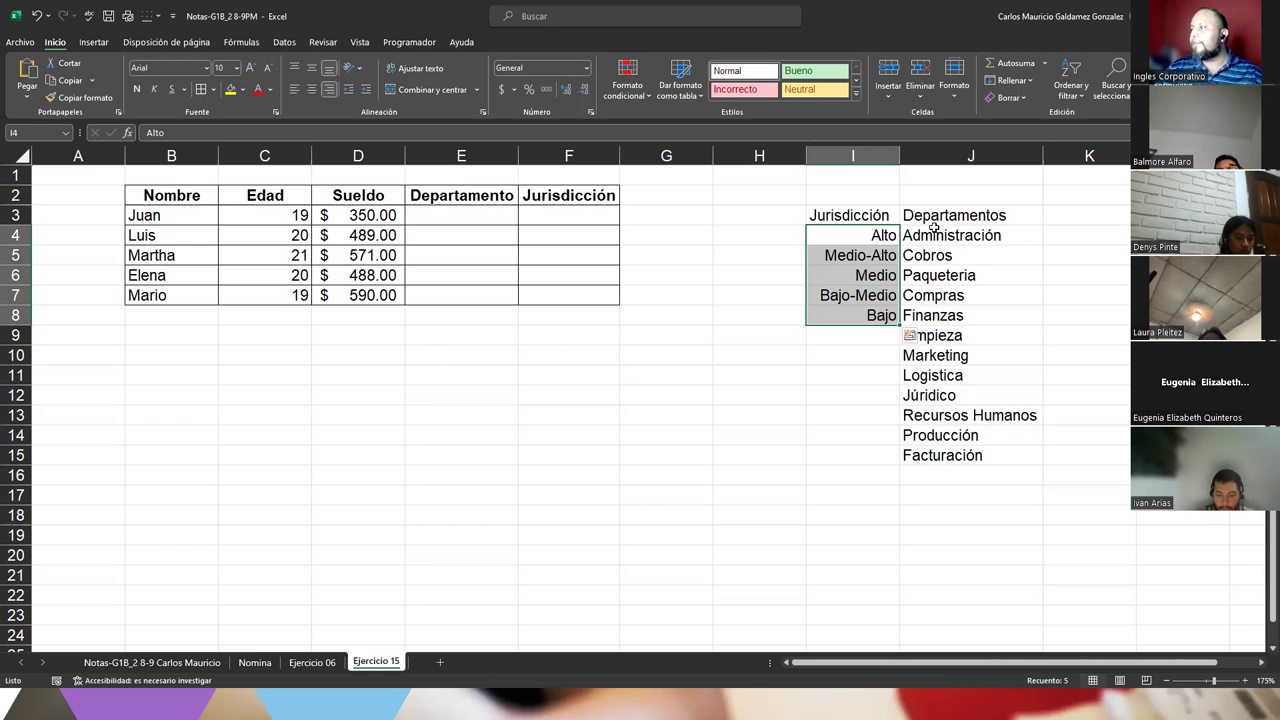
{"action": "left_click_drag", "start_coordinate": [853, 235], "coordinate": [848, 318]}
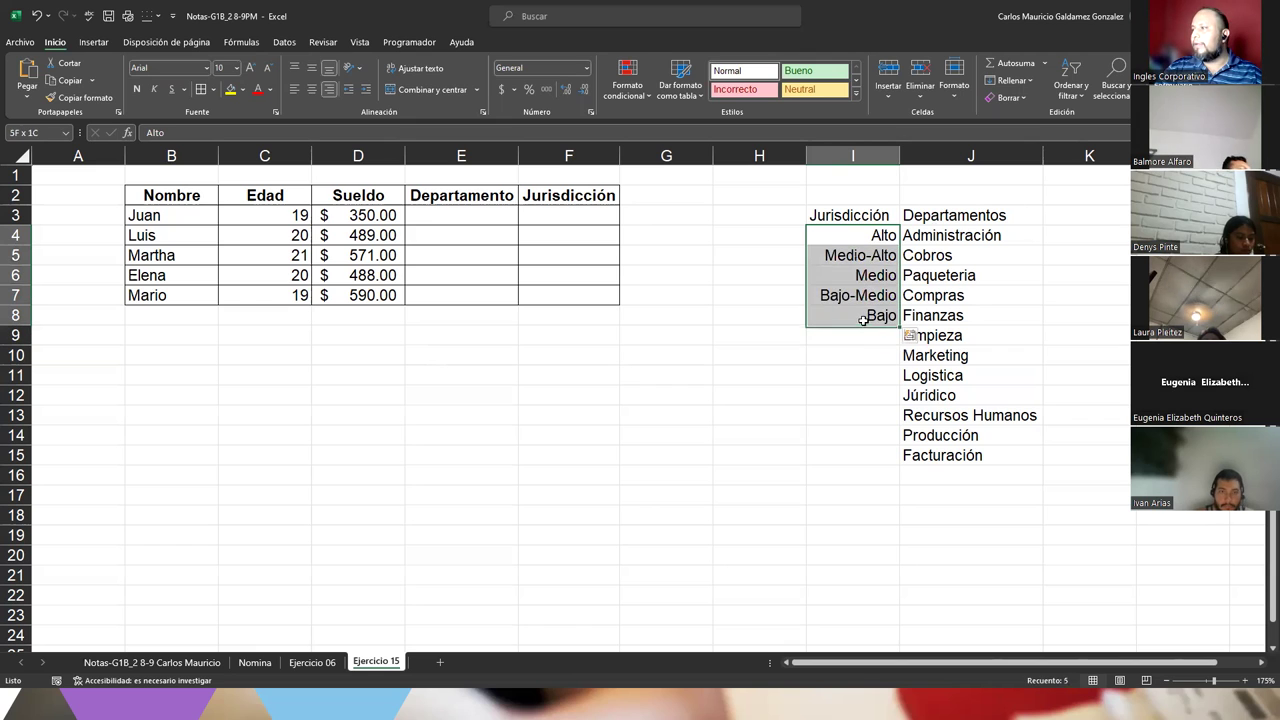
{"action": "left_click", "coordinate": [311, 89]}
{"action": "left_click_drag", "start_coordinate": [1006, 240], "coordinate": [972, 458]}
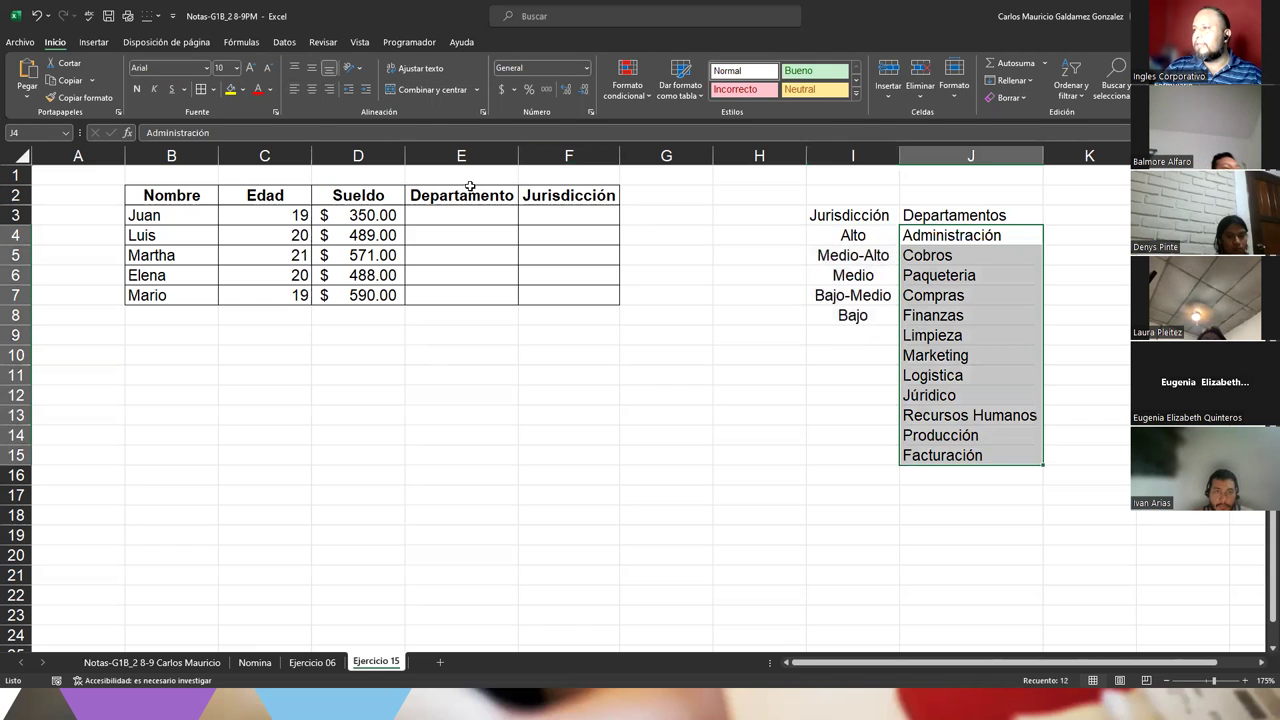
{"action": "left_click", "coordinate": [311, 89]}
{"action": "left_click_drag", "start_coordinate": [808, 215], "coordinate": [955, 215]}
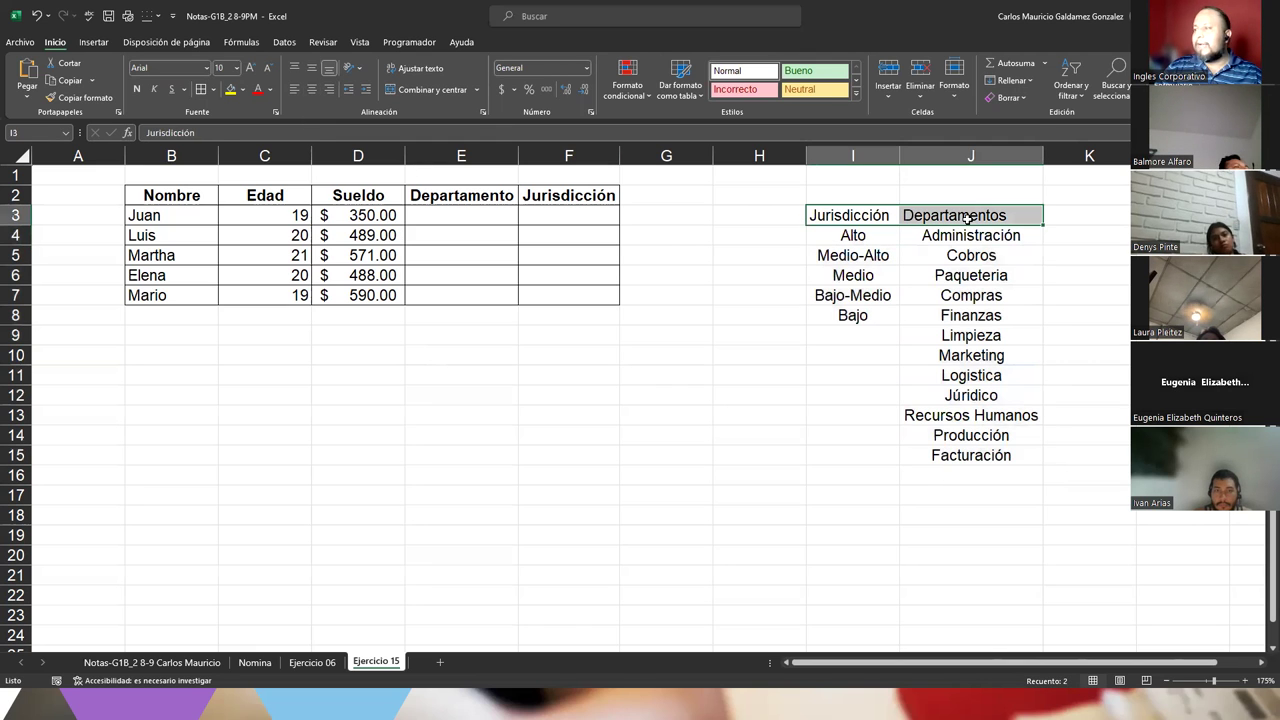
{"action": "left_click", "coordinate": [691, 440]}
{"action": "left_click_drag", "start_coordinate": [491, 212], "coordinate": [489, 289]}
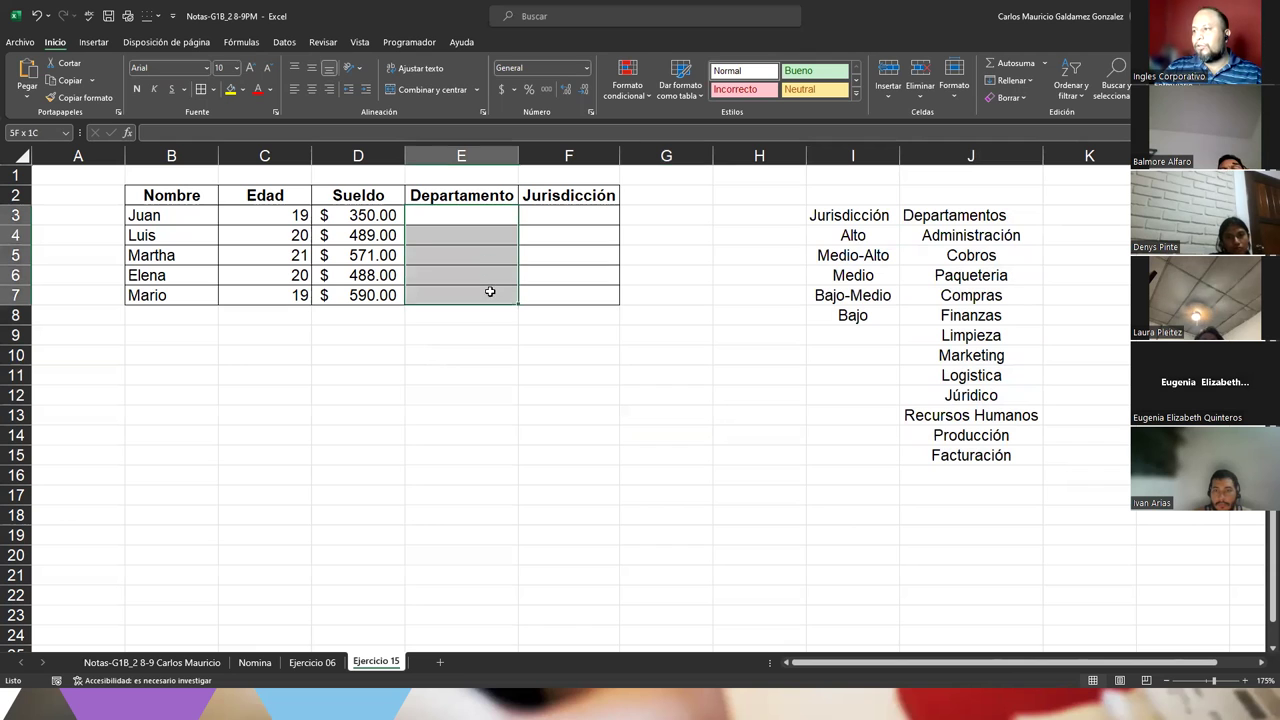
{"action": "left_click_drag", "start_coordinate": [925, 235], "coordinate": [972, 460]}
{"action": "left_click_drag", "start_coordinate": [548, 214], "coordinate": [555, 289]}
Center the Jurisdicción and Departamentos headings in I3:J3 and make them bold.
{"action": "left_click_drag", "start_coordinate": [886, 235], "coordinate": [960, 216]}
{"action": "left_click", "coordinate": [311, 89]}
{"action": "left_click", "coordinate": [137, 89]}
{"action": "left_click", "coordinate": [730, 410]}
{"action": "left_click", "coordinate": [766, 376]}
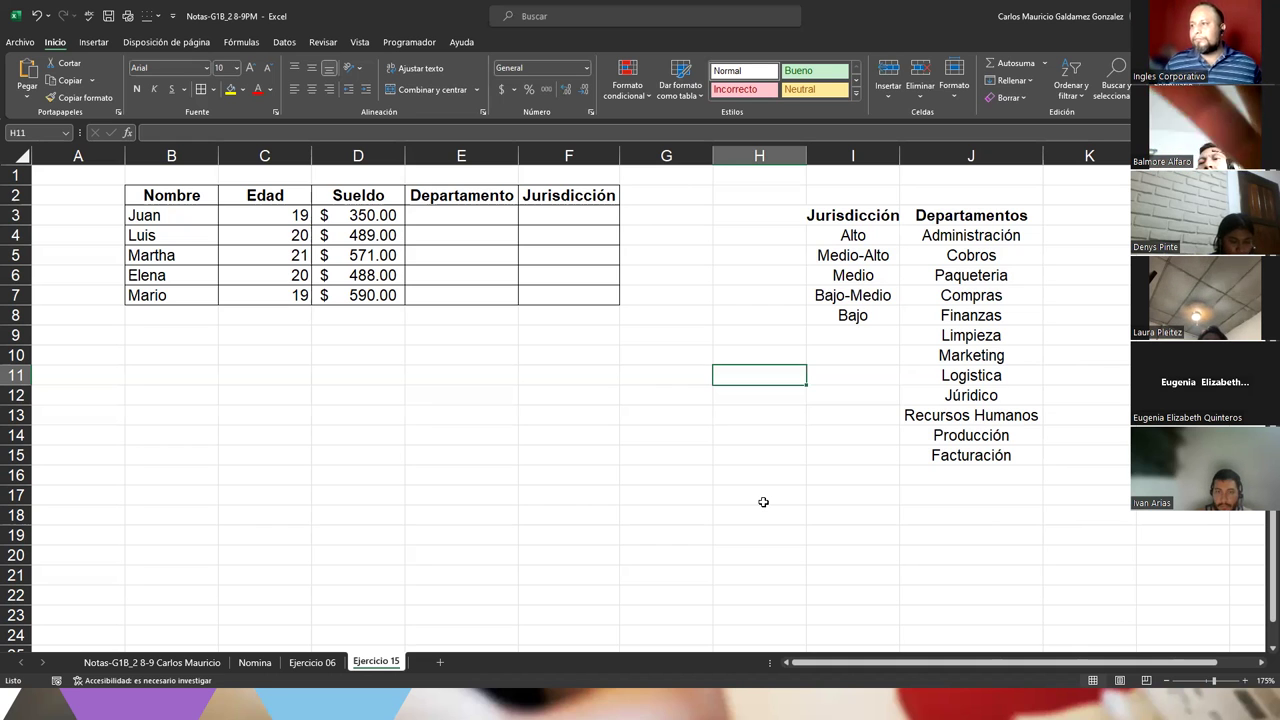
{"action": "left_click", "coordinate": [464, 218]}
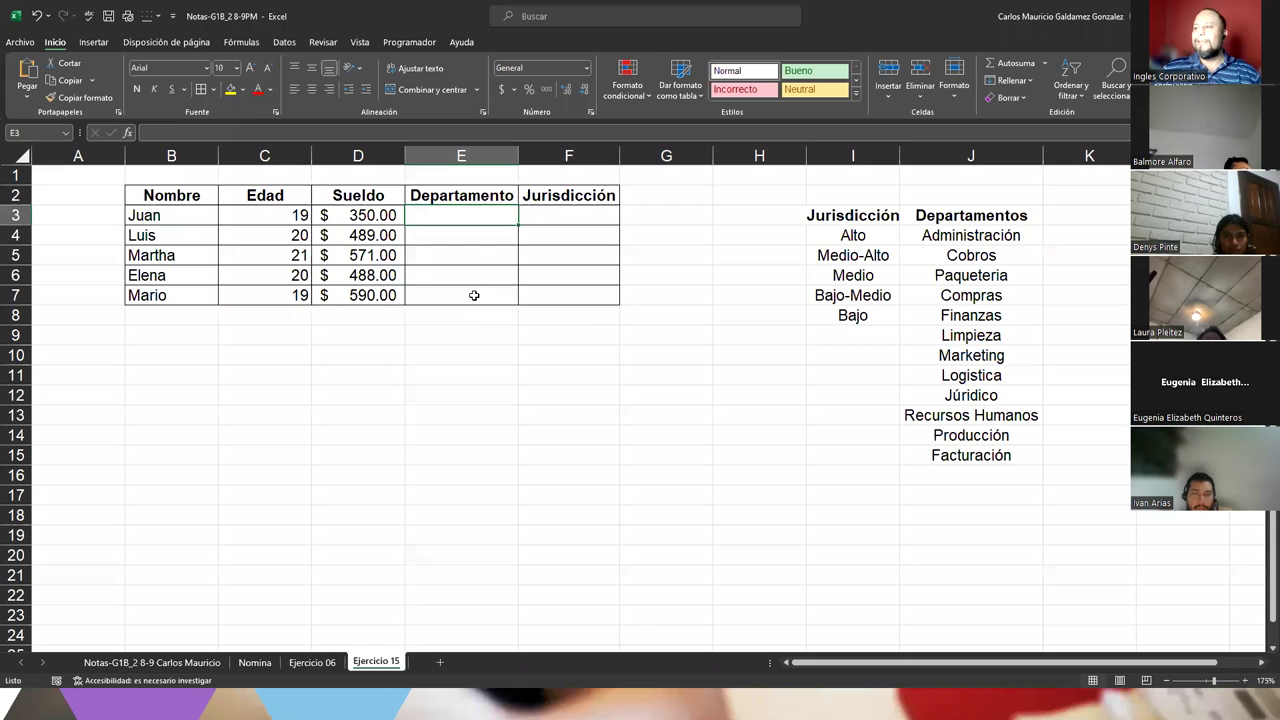
{"action": "left_click", "coordinate": [446, 289], "text": "shift"}
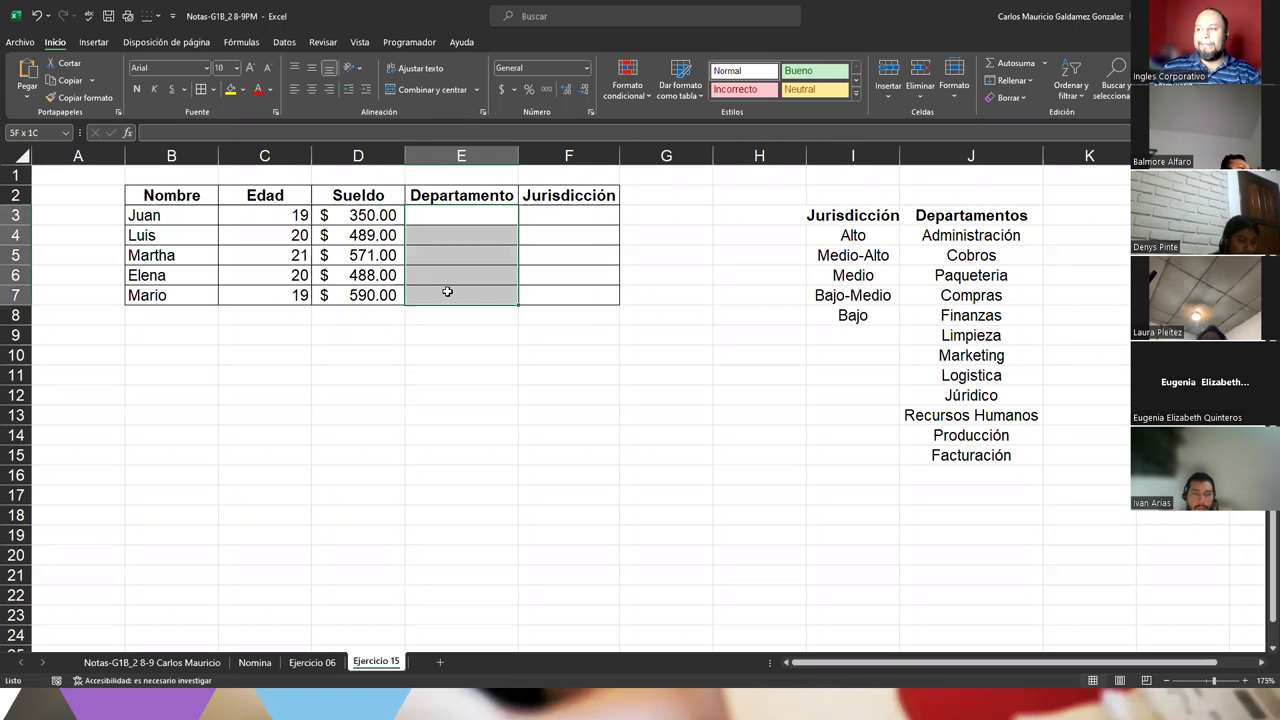
{"action": "left_click", "coordinate": [447, 291]}
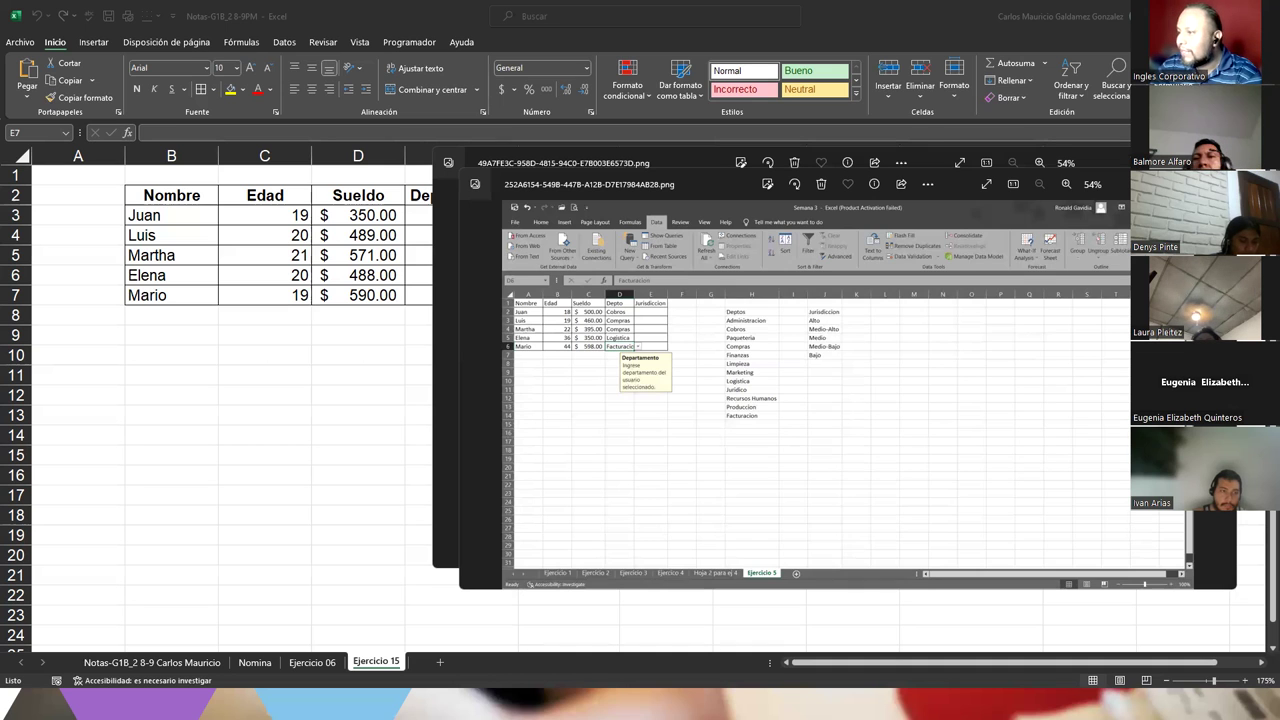
Check the entries of the Departamentos list in column J one by one and correct J11 to "Logística".
{"action": "left_click", "coordinate": [408, 358]}
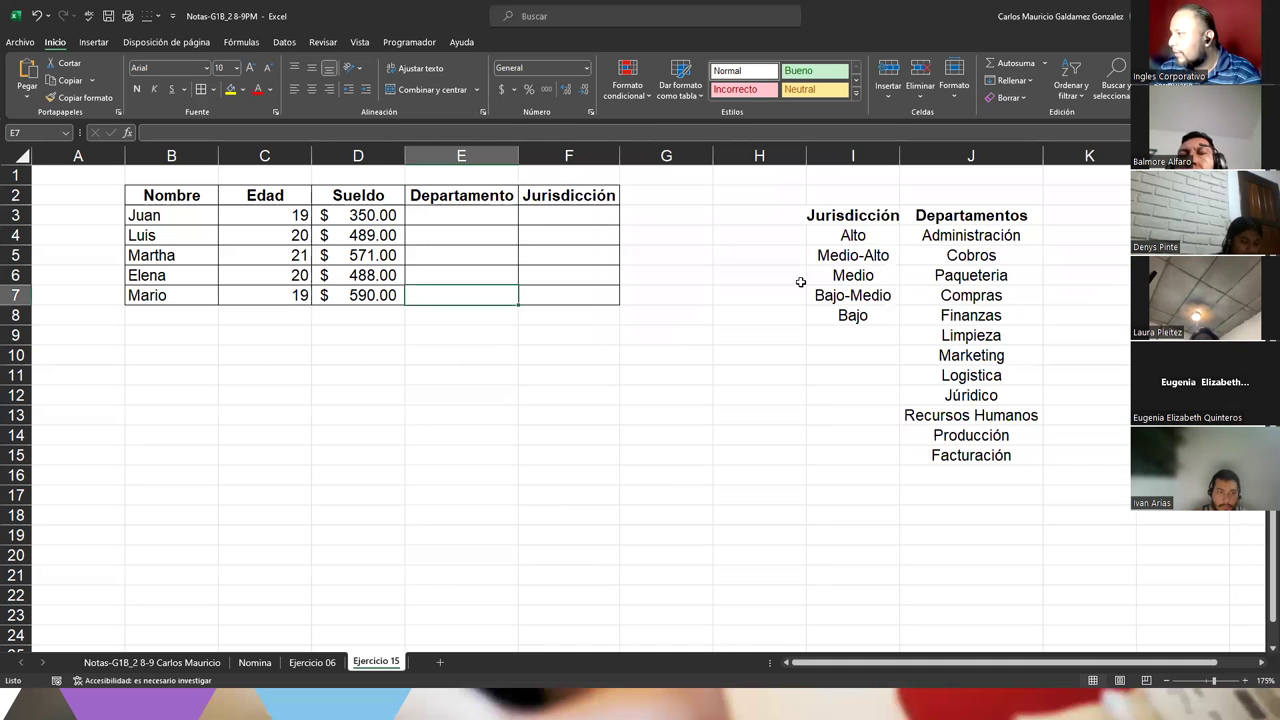
{"action": "left_click", "coordinate": [966, 241]}
{"action": "left_click", "coordinate": [1007, 261]}
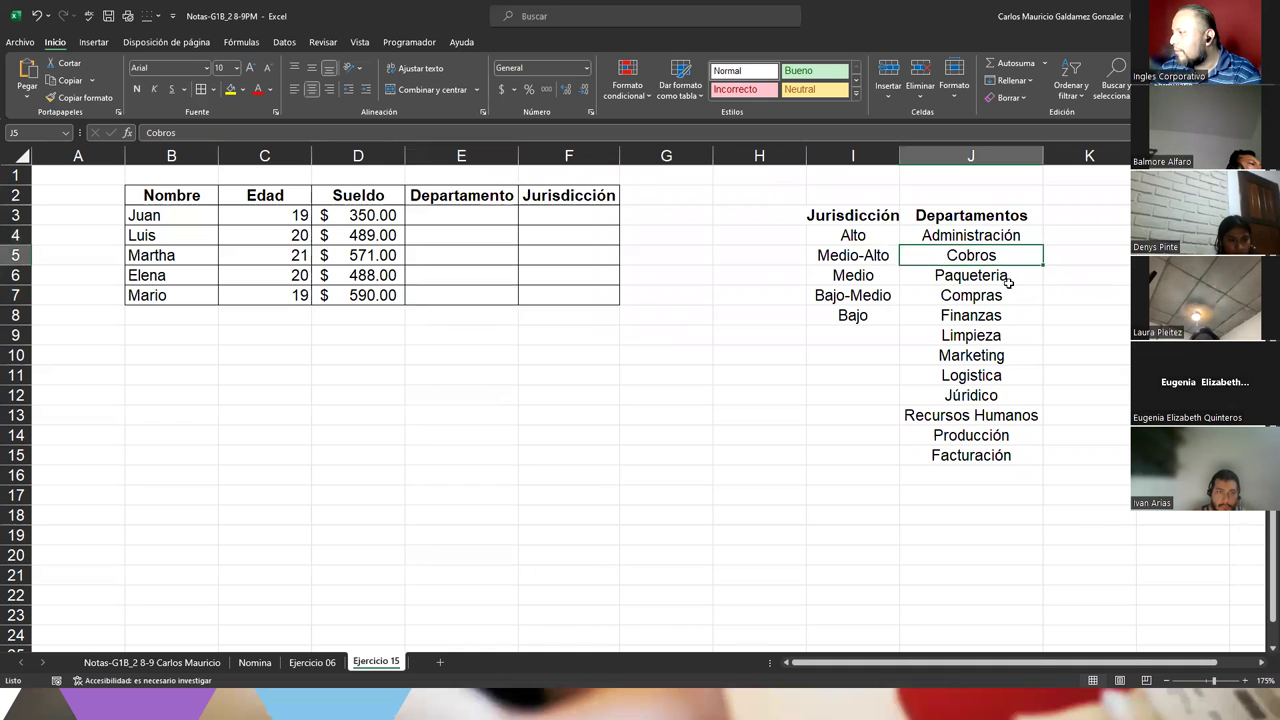
{"action": "left_click", "coordinate": [1008, 279]}
{"action": "left_click", "coordinate": [1010, 296]}
{"action": "left_click", "coordinate": [1008, 316]}
{"action": "left_click", "coordinate": [1010, 334]}
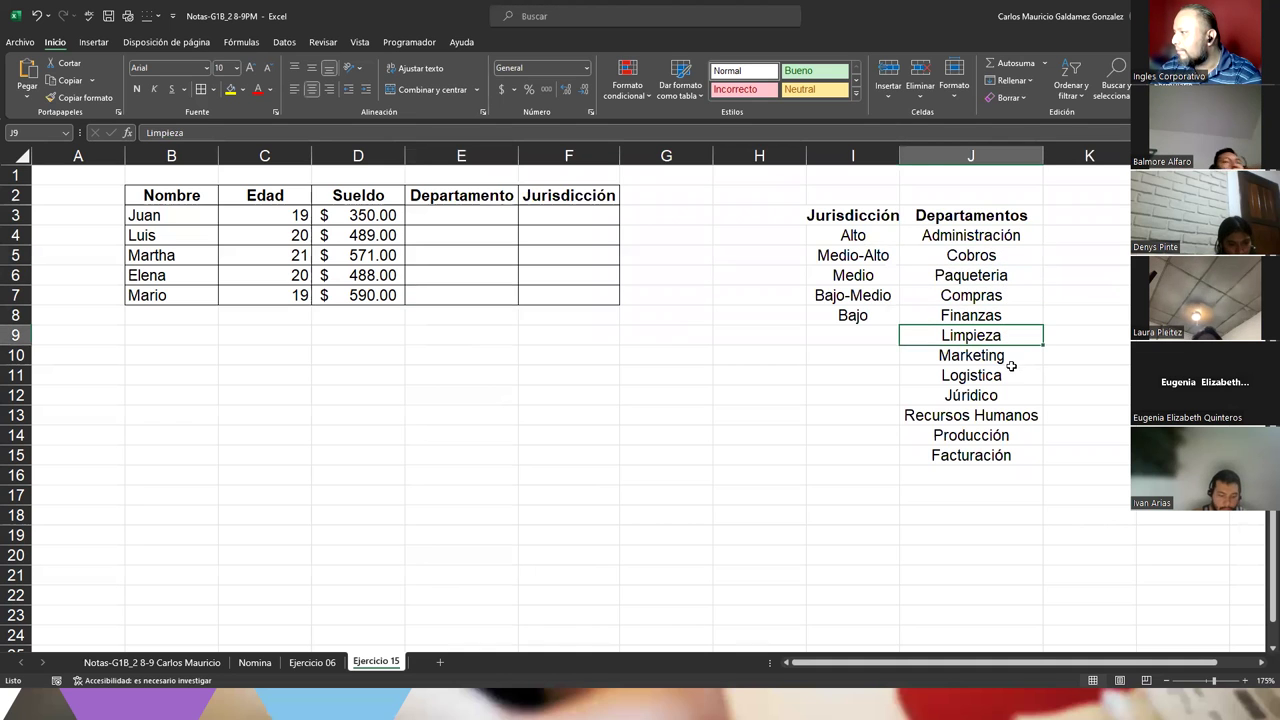
{"action": "left_click", "coordinate": [1002, 360]}
{"action": "left_click", "coordinate": [999, 377]}
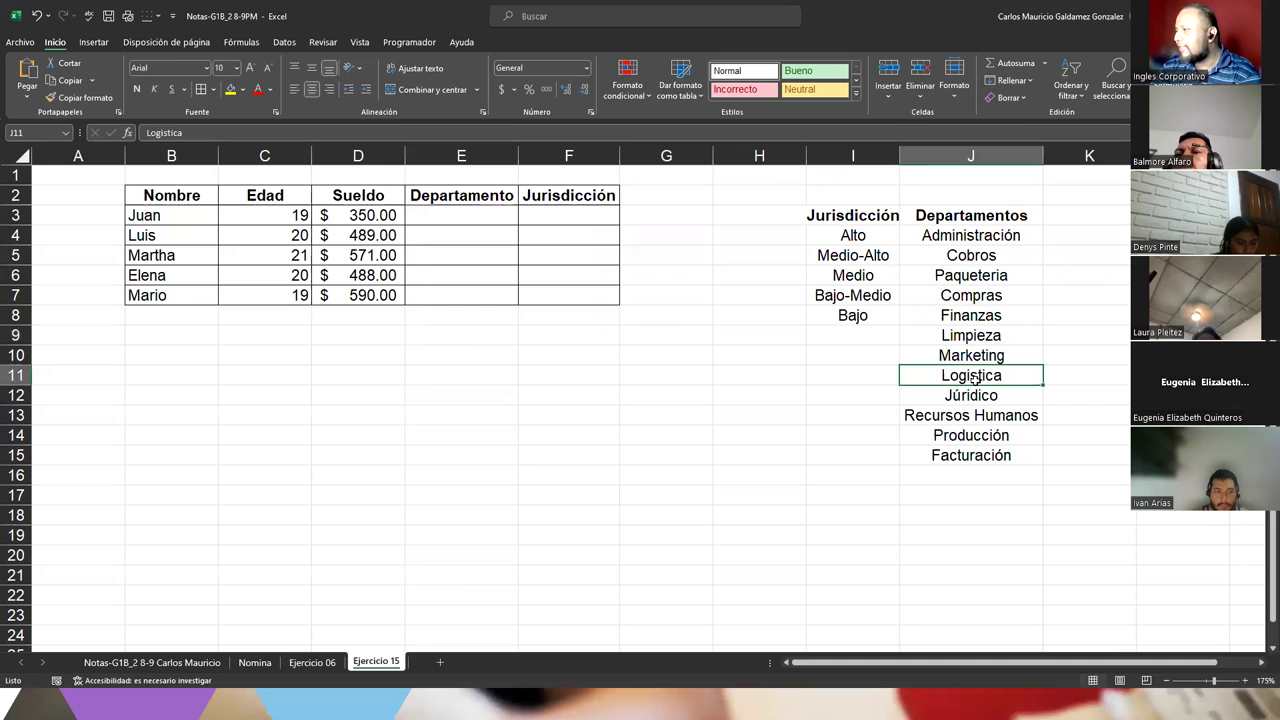
{"action": "double_click", "coordinate": [970, 377]}
{"action": "key", "text": "BackSpace"}
{"action": "type", "text": "í"}
{"action": "key", "text": "Return"}
{"action": "key", "text": "Down"}
{"action": "key", "text": "Down"}
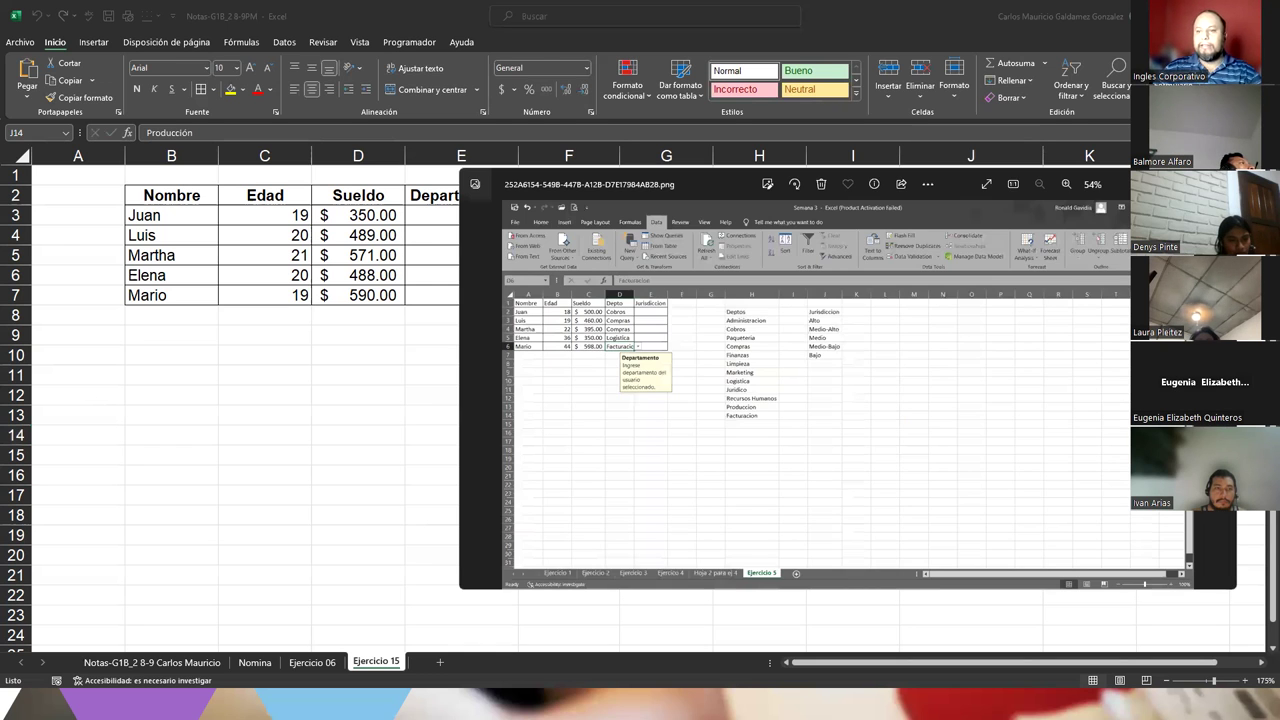
Examine the reference screenshots of the Jurisdicción input message and error alert, and return to the worksheet.
{"action": "key", "text": "Right"}
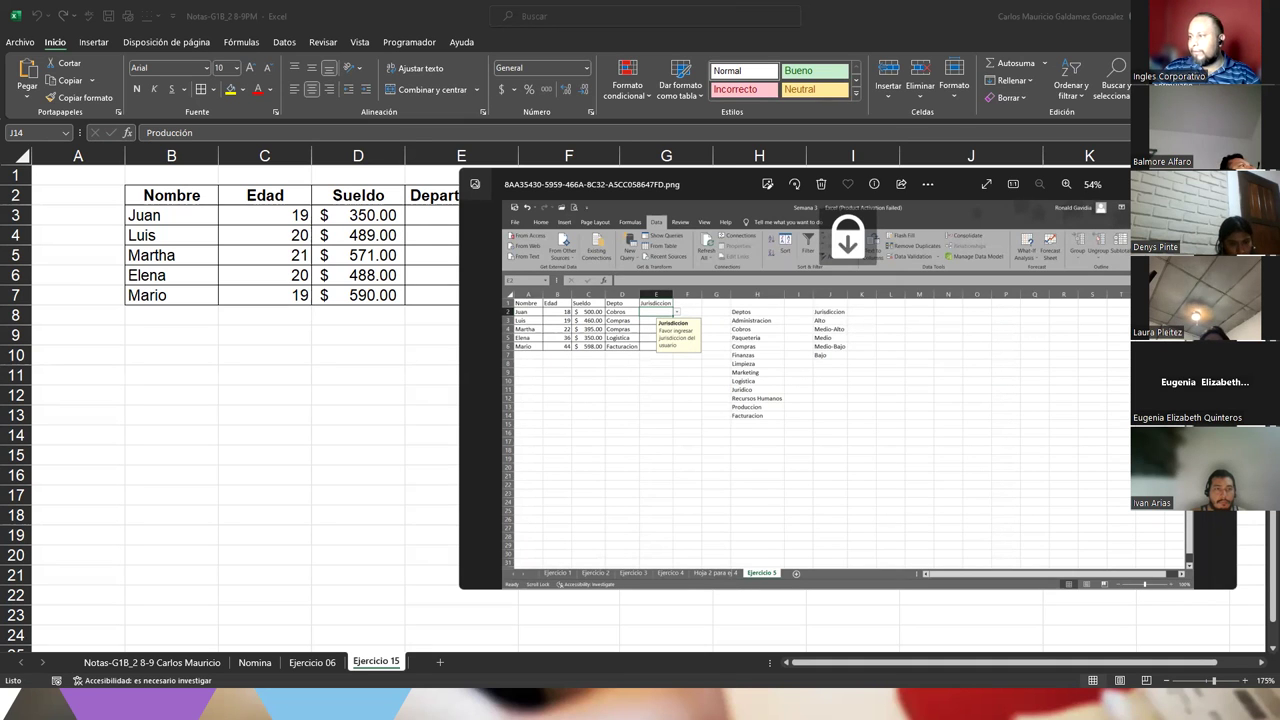
{"action": "key", "text": "Right"}
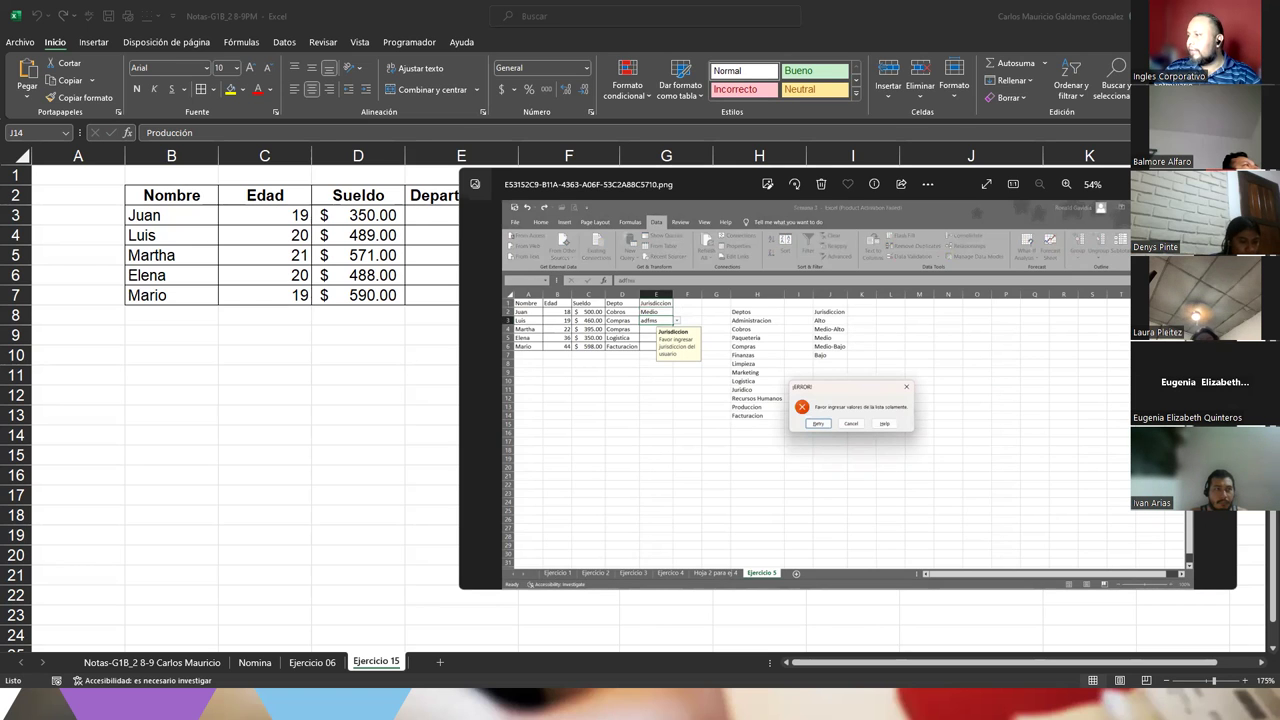
{"action": "key", "text": "Right"}
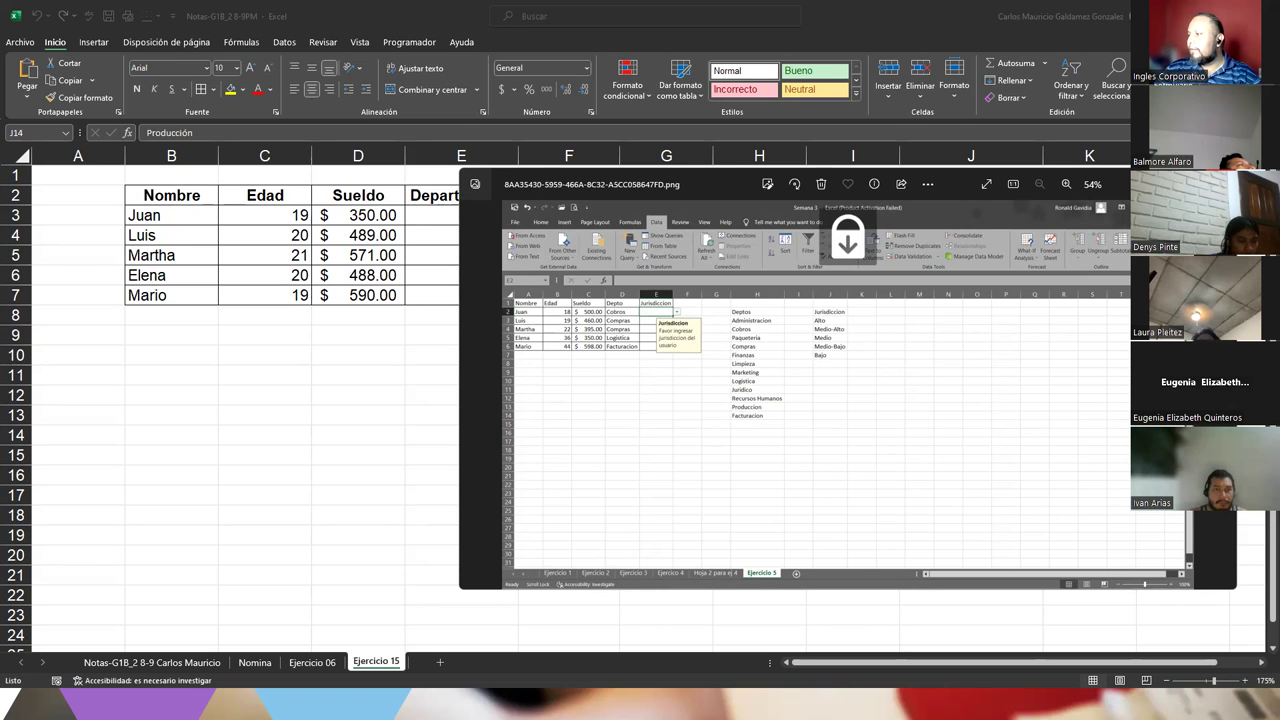
{"action": "key", "text": "Escape"}
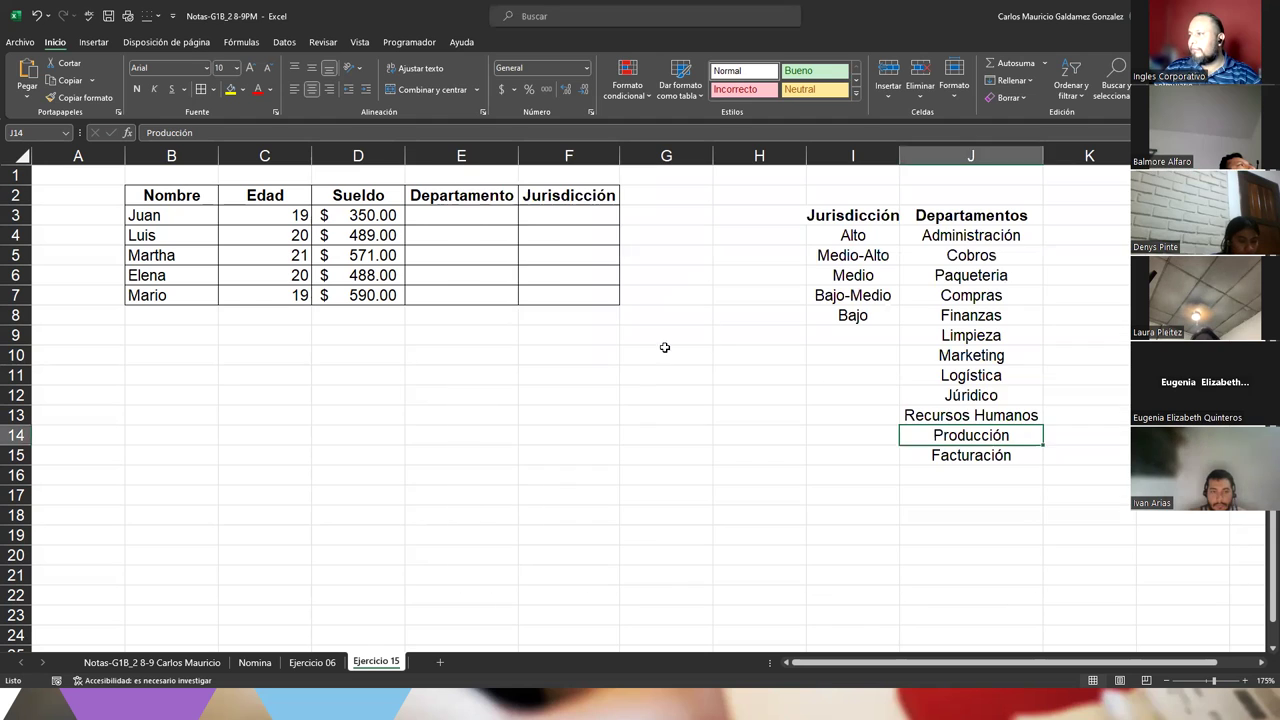
{"action": "left_click", "coordinate": [664, 347]}
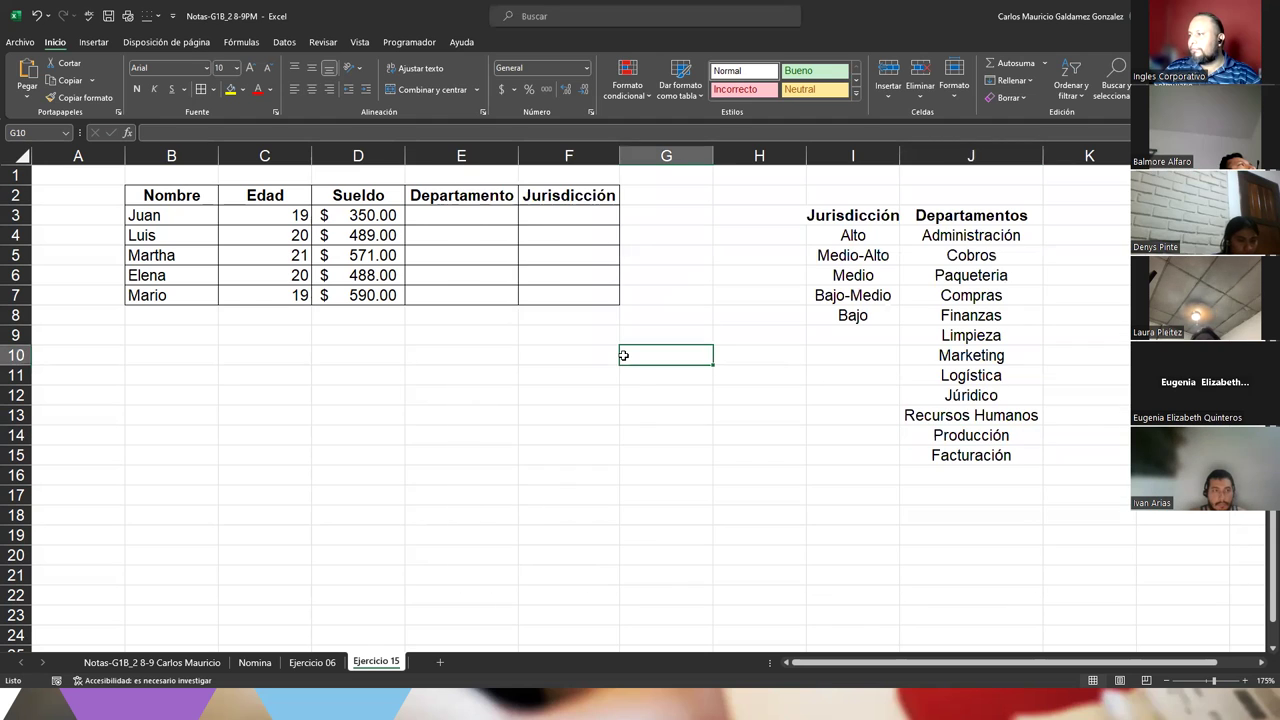
{"action": "left_click", "coordinate": [466, 218]}
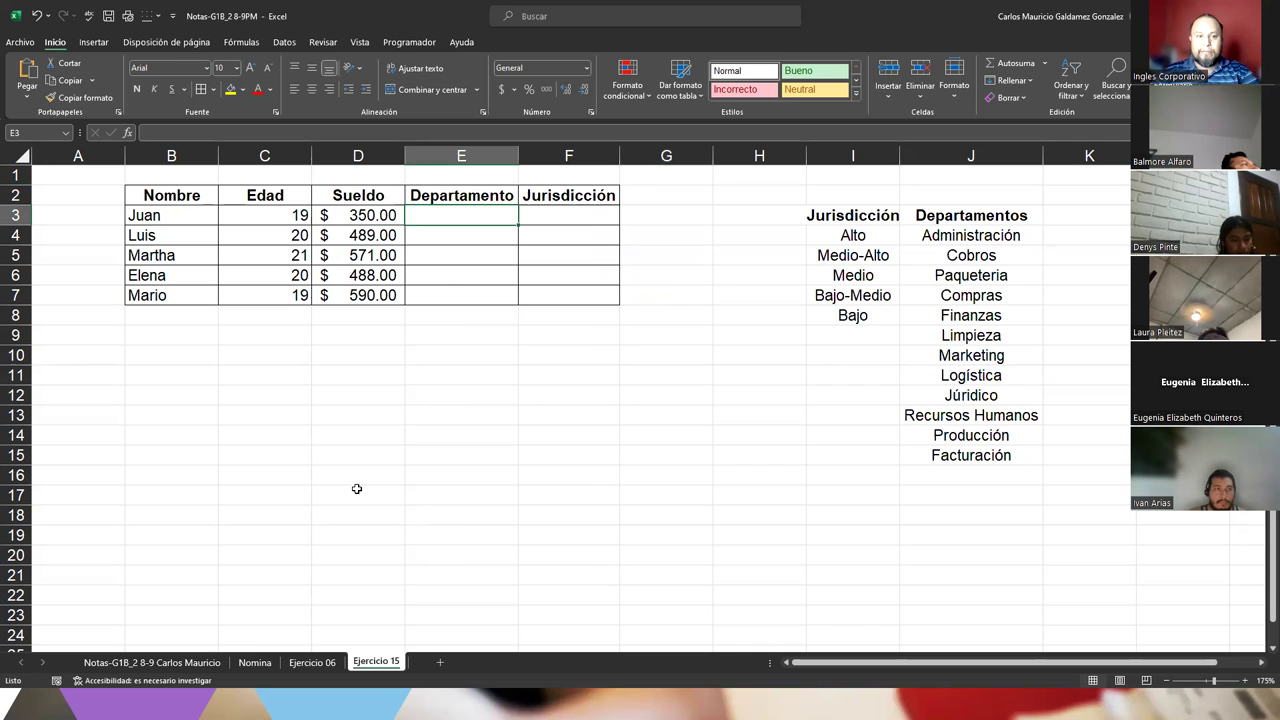
Compare the reference screenshots of the Departamento and Jurisdicción validations with the empty ranges E3:E7 and F3:F7.
{"action": "key", "text": "alt+Tab"}
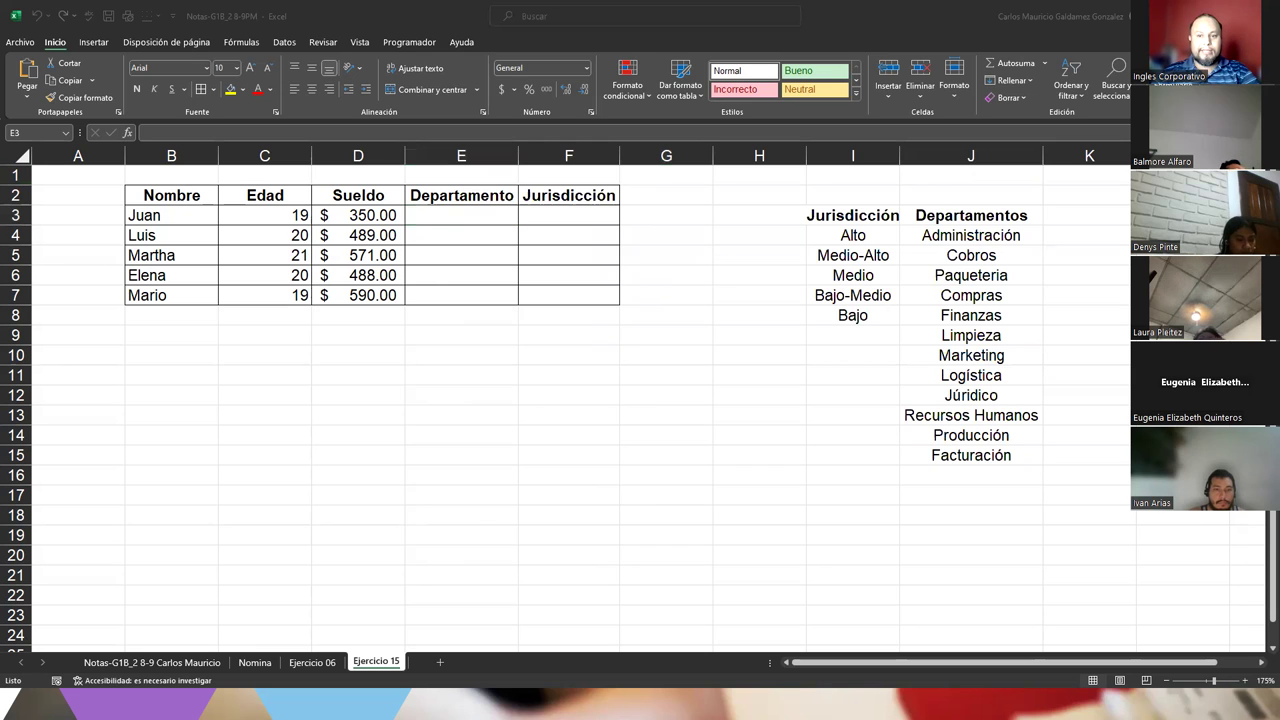
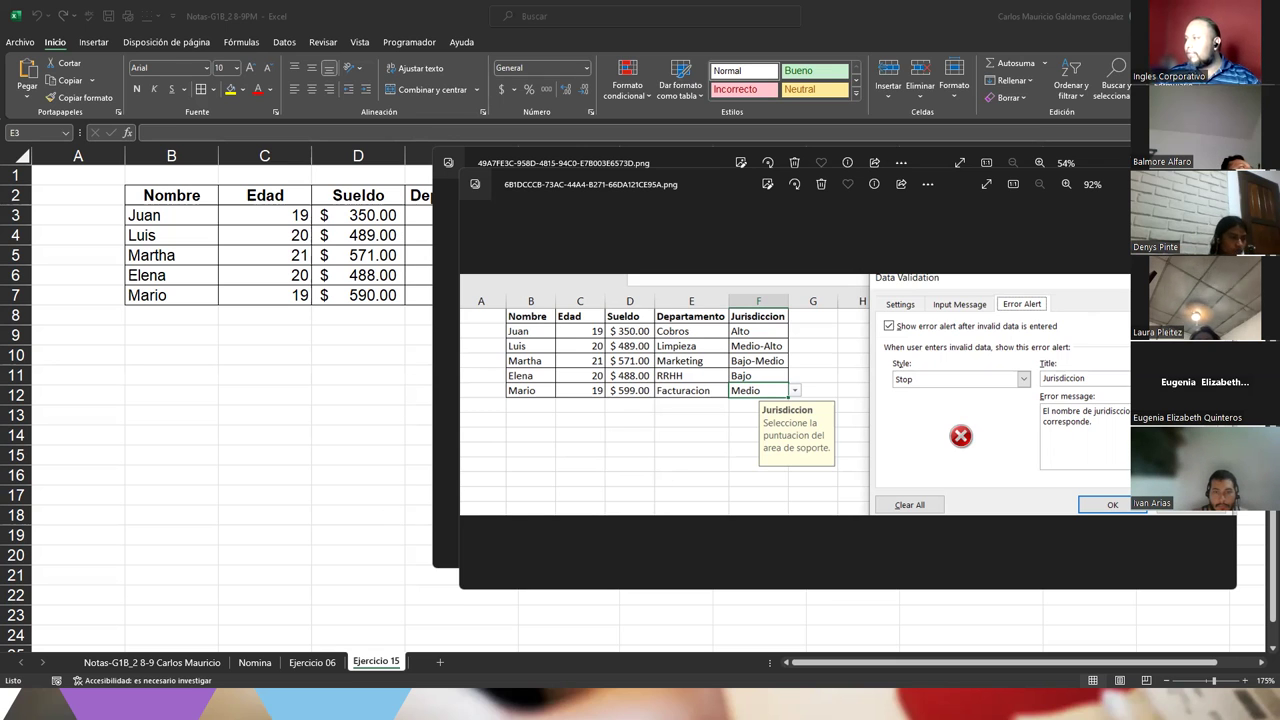
{"action": "left_click", "coordinate": [1215, 184]}
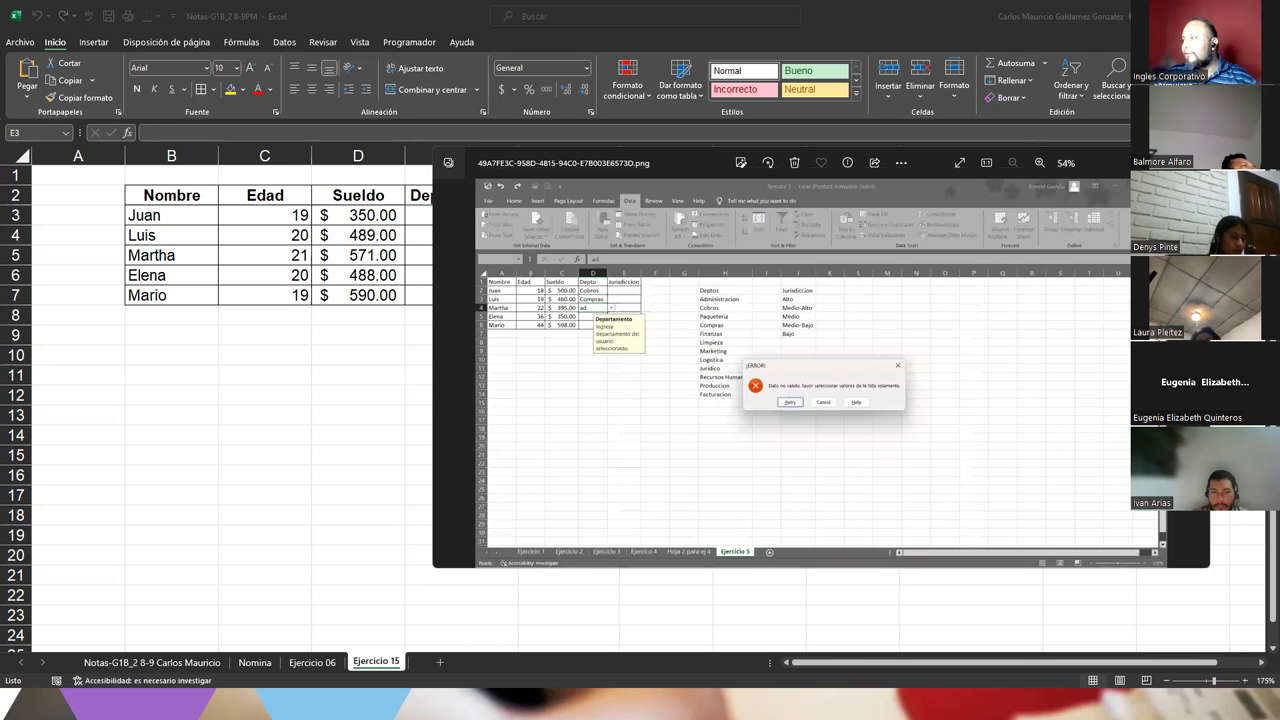
{"action": "left_click", "coordinate": [503, 334]}
{"action": "left_click_drag", "start_coordinate": [460, 212], "coordinate": [478, 293]}
{"action": "left_click_drag", "start_coordinate": [545, 211], "coordinate": [546, 302]}
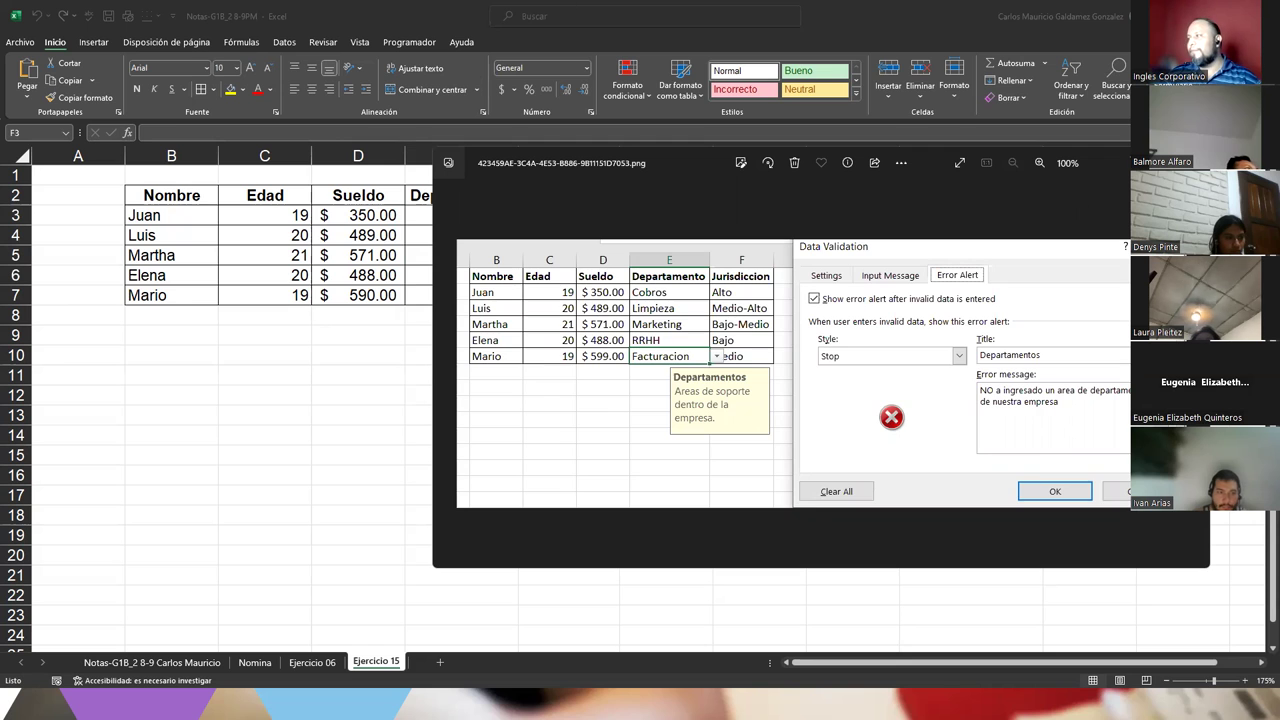
{"action": "key", "text": "alt+Tab"}
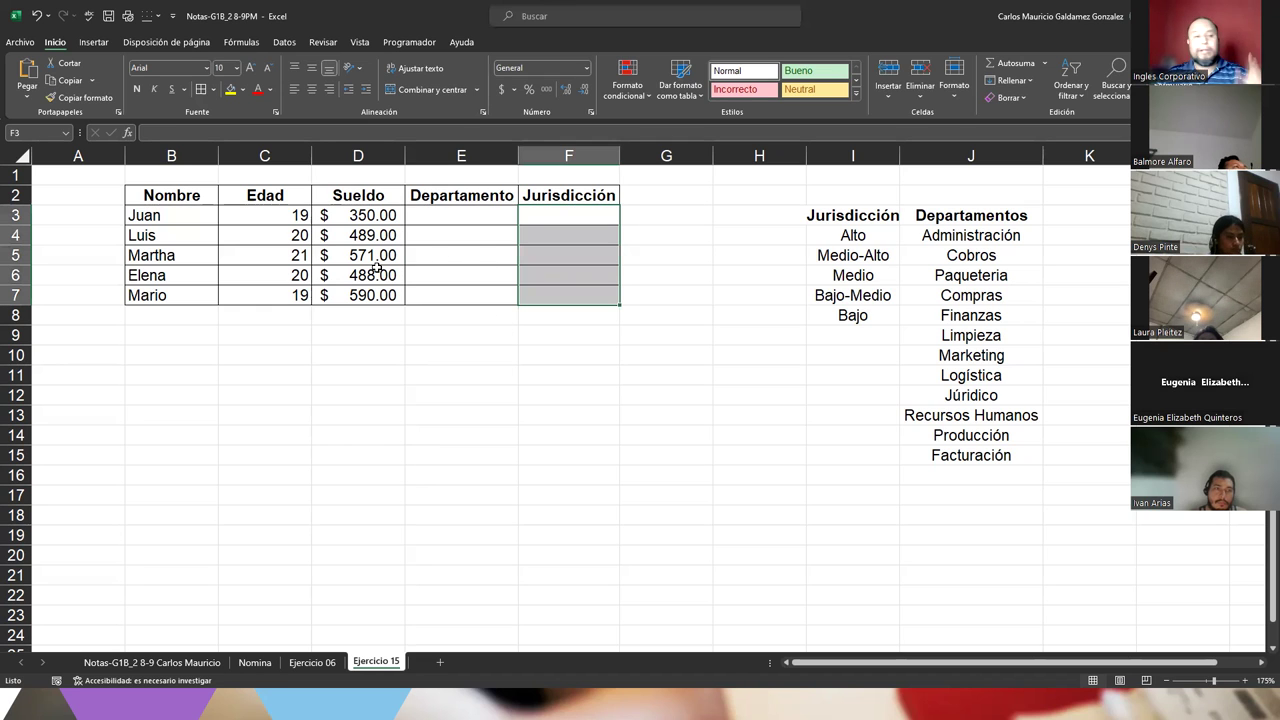
Add the column heading "ISSS" in cell G2.
{"action": "left_click", "coordinate": [640, 198]}
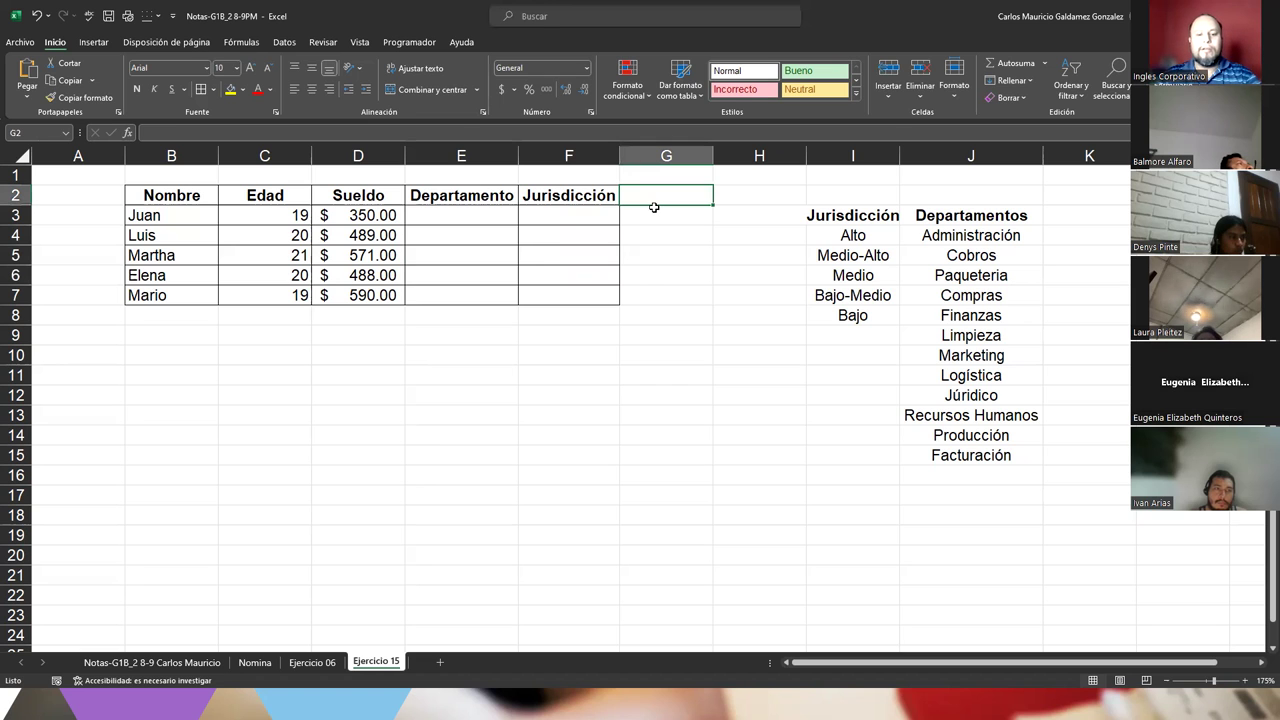
{"action": "type", "text": "ISS"}
{"action": "key", "text": "Return"}
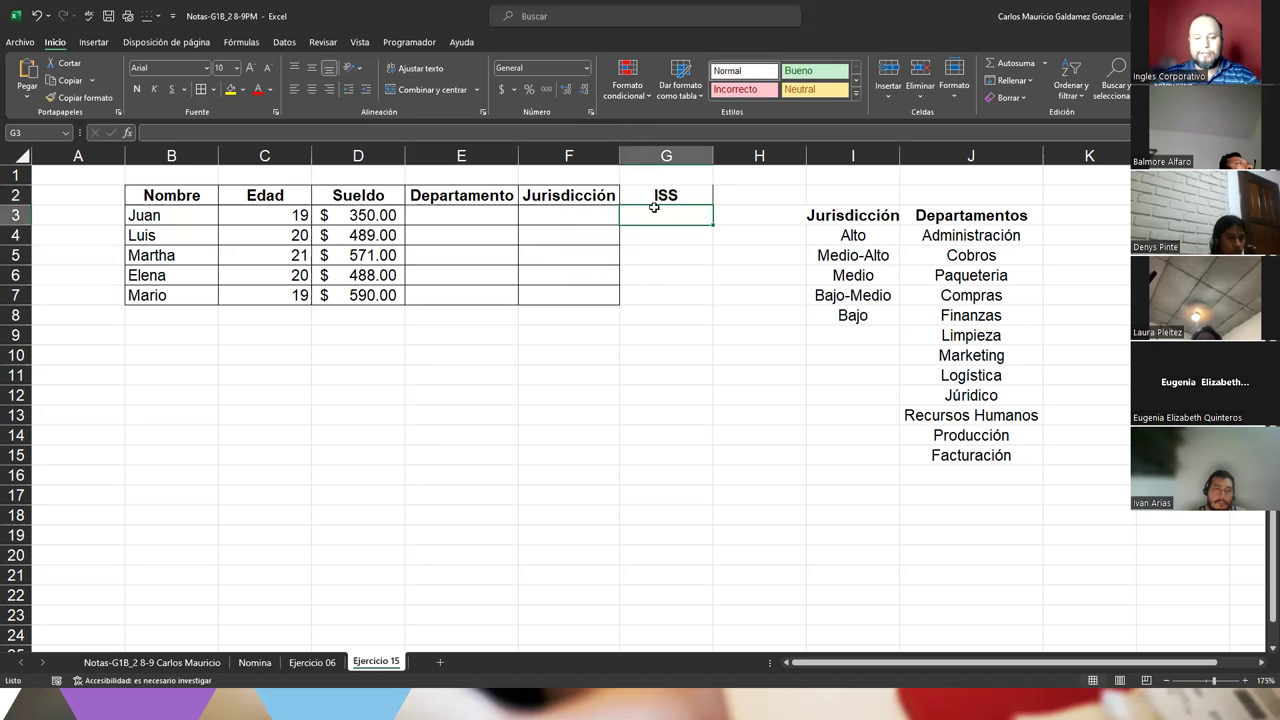
{"action": "key", "text": "Up"}
{"action": "key", "text": "F2"}
{"action": "type", "text": "S"}
{"action": "key", "text": "Return"}
Calculate 3% of the Sueldo in G3 with =D3*3% and fill the formula down to G7.
{"action": "type", "text": "="}
{"action": "key", "text": "Left"}
{"action": "key", "text": "Left"}
{"action": "key", "text": "Left"}
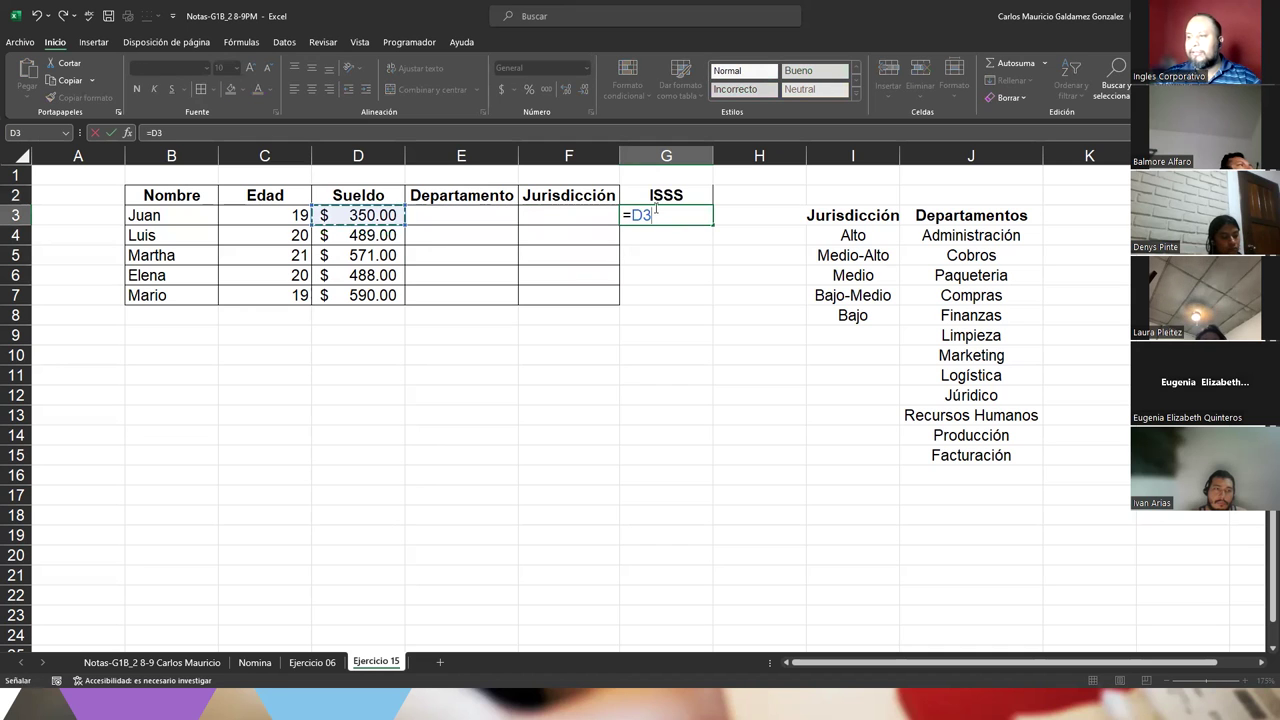
{"action": "type", "text": "*3%"}
{"action": "key", "text": "Return"}
{"action": "key", "text": "Up"}
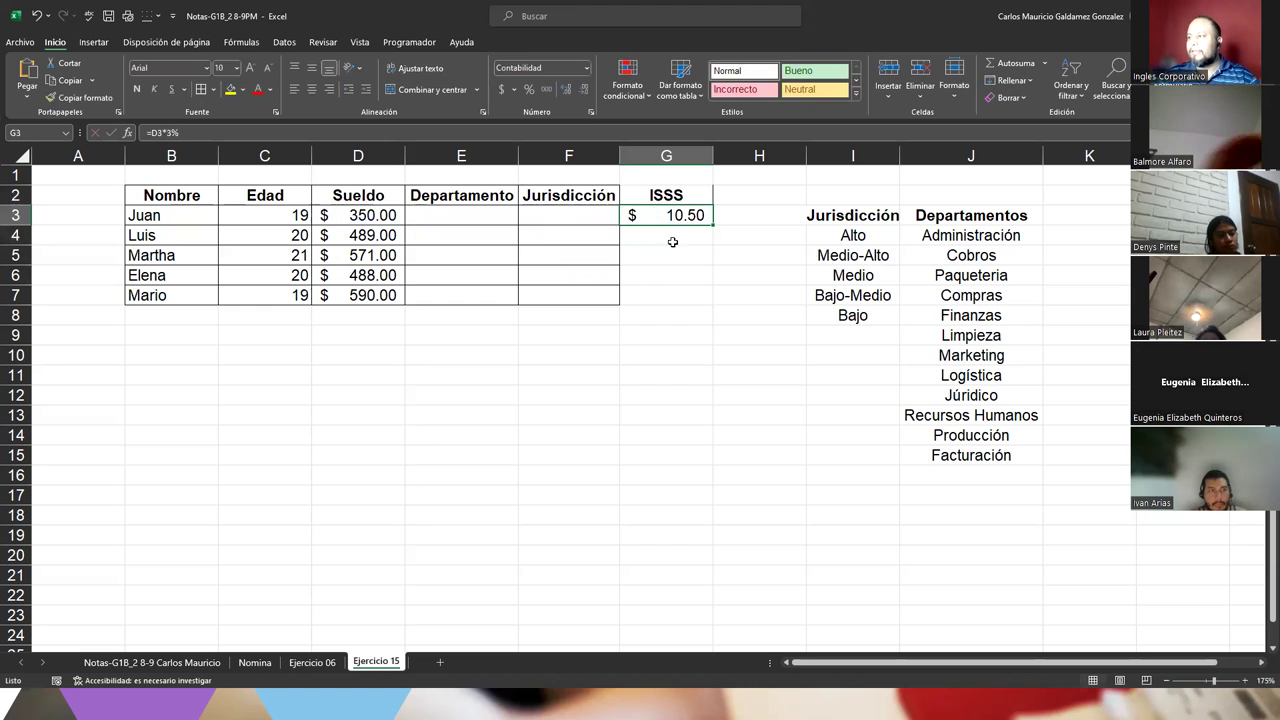
{"action": "left_click_drag", "start_coordinate": [713, 225], "coordinate": [687, 307]}
Test the Sueldo validation by entering the text "ad" in D3, and cancel the entry.
{"action": "key", "text": "Left"}
{"action": "key", "text": "Left"}
{"action": "key", "text": "Left"}
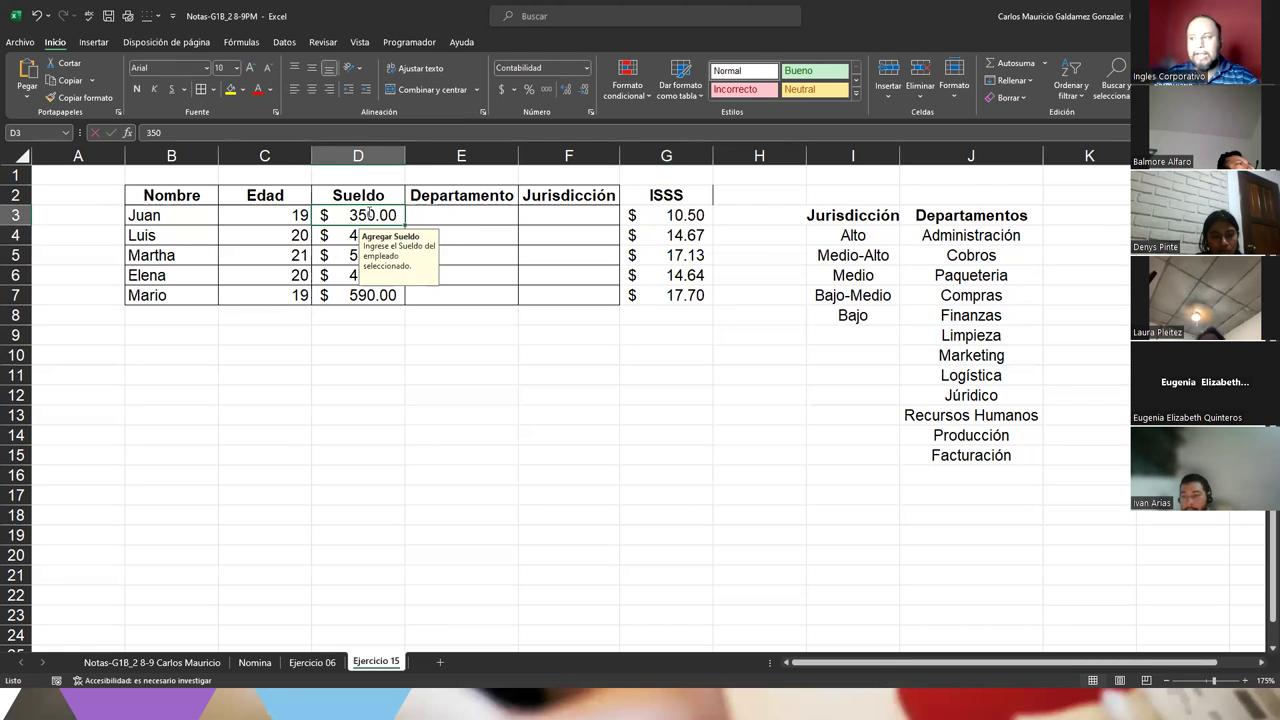
{"action": "type", "text": "ad"}
{"action": "key", "text": "Return"}
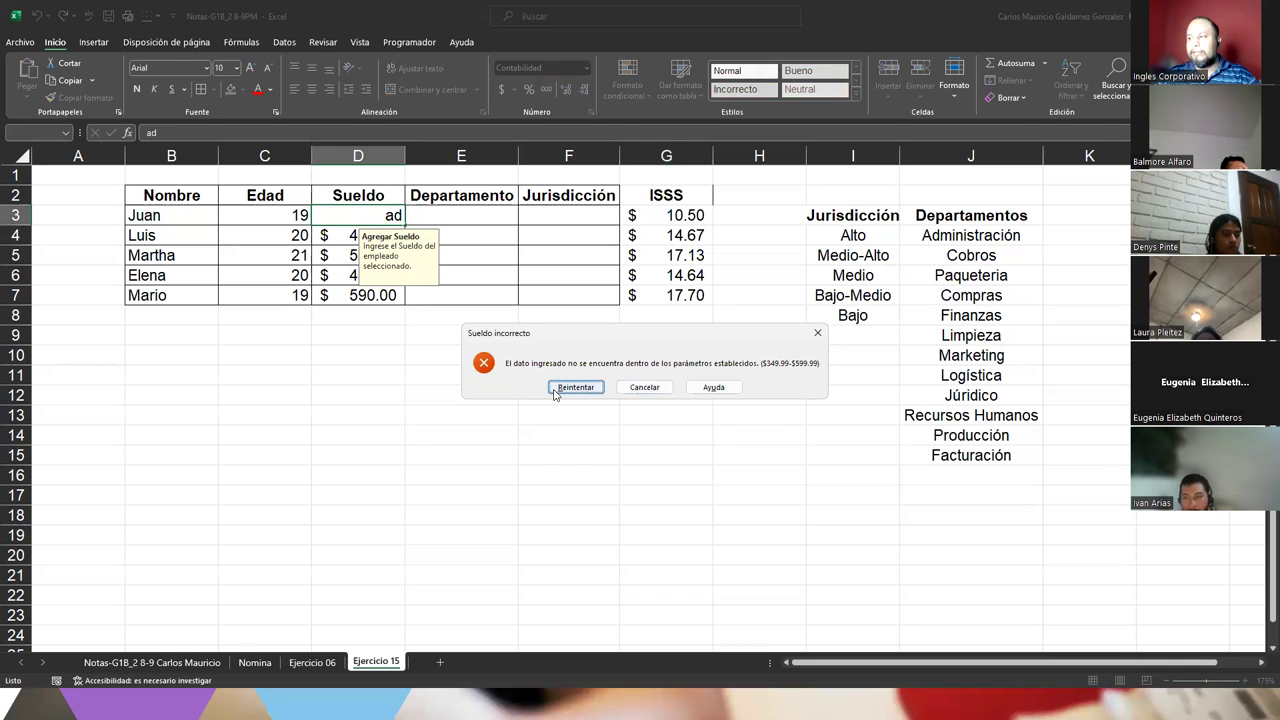
{"action": "left_click", "coordinate": [641, 387]}
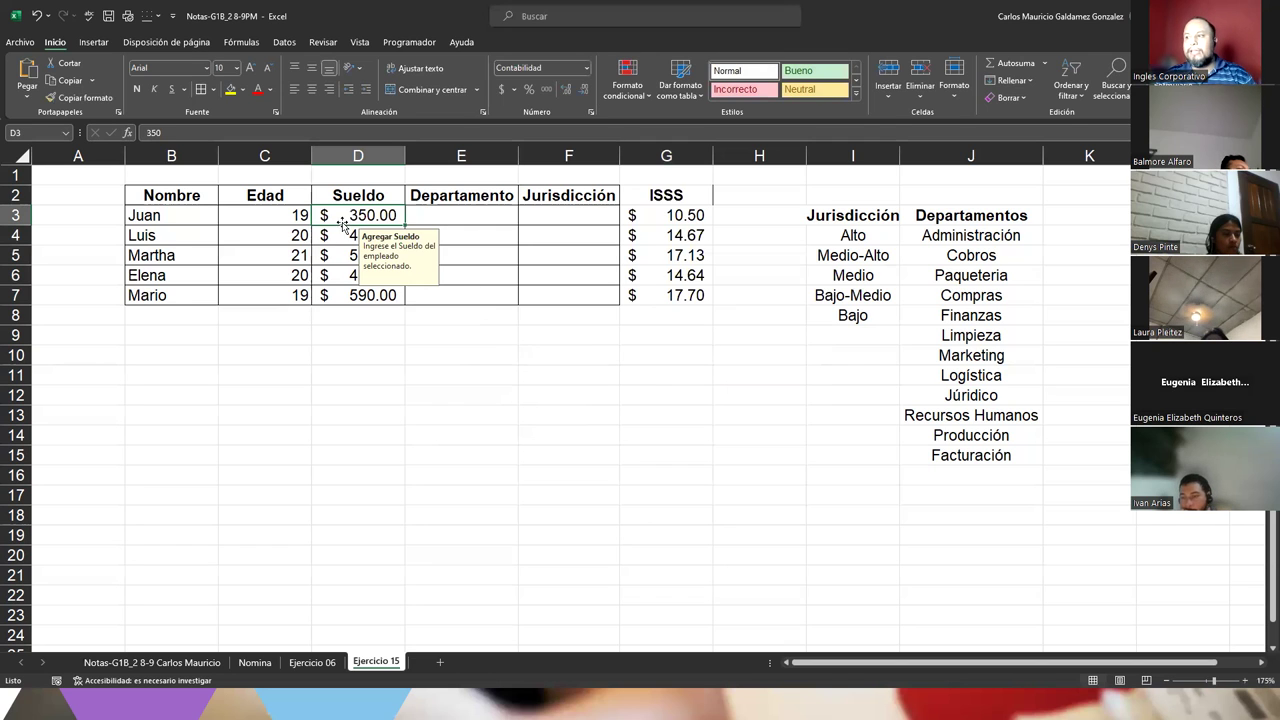
Change the error alert style of the Sueldo validation in D3:D7 to Información.
{"action": "left_click", "coordinate": [350, 292], "text": "shift"}
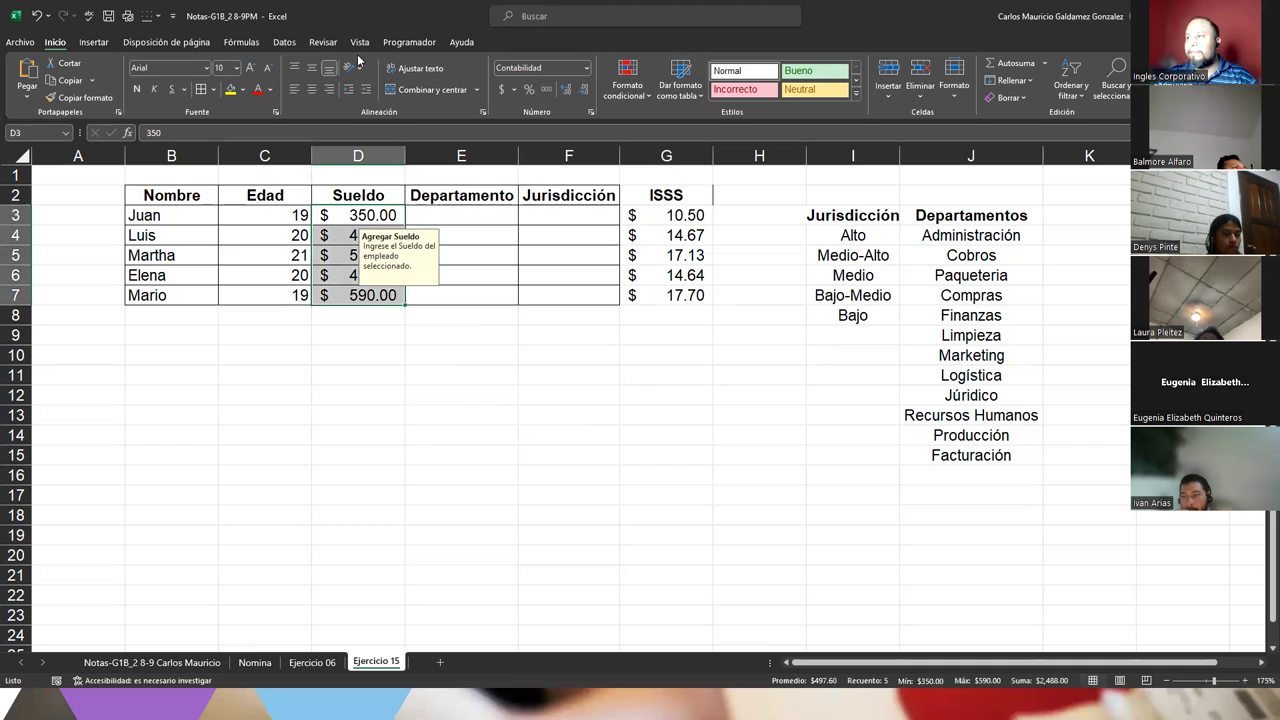
{"action": "left_click", "coordinate": [326, 44]}
{"action": "left_click", "coordinate": [286, 43]}
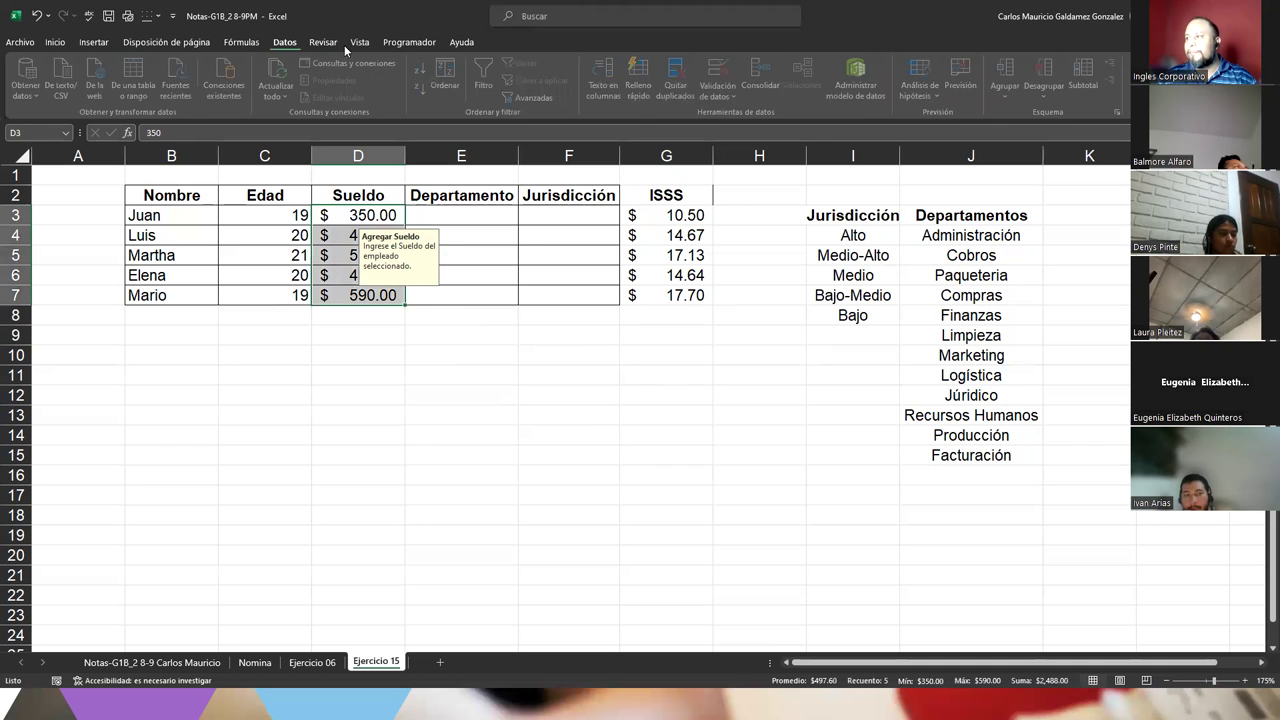
{"action": "left_click", "coordinate": [726, 69]}
{"action": "left_click", "coordinate": [556, 239]}
{"action": "left_click", "coordinate": [513, 269]}
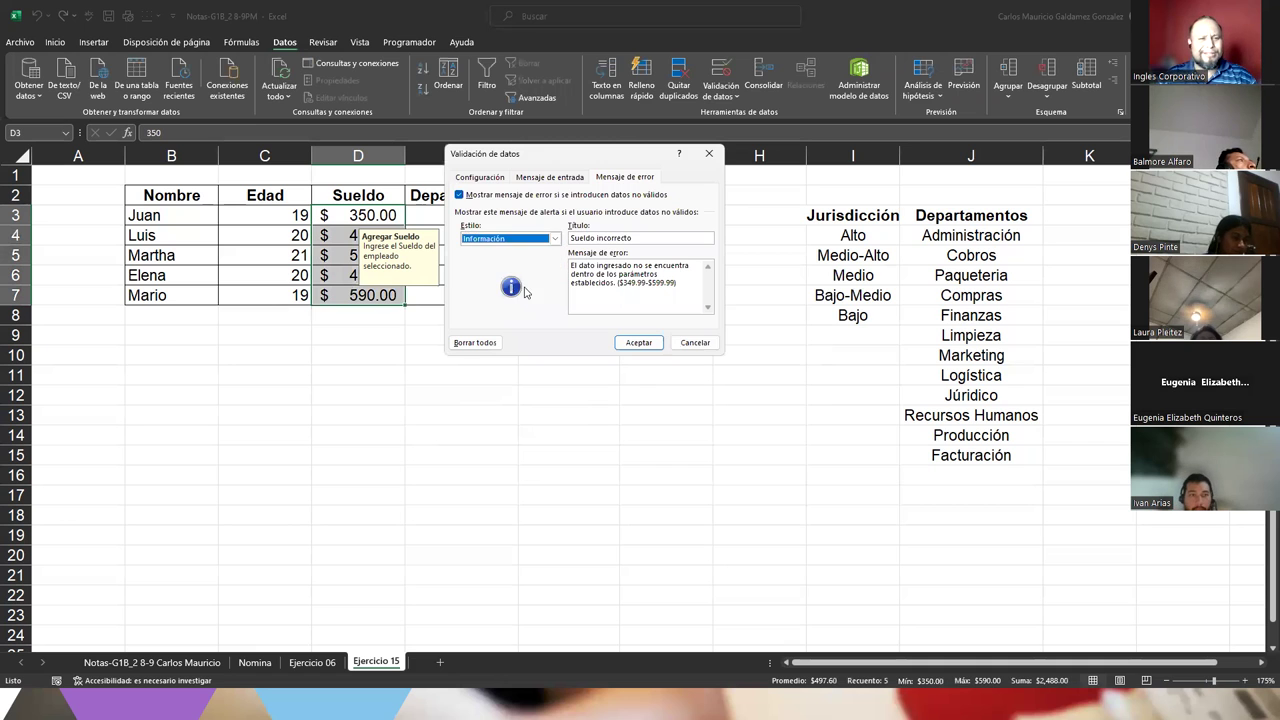
{"action": "left_click", "coordinate": [634, 345]}
Enter the text "Ad" as the Sueldo in D3, accept the invalid value and inspect the ISSS formula in G3.
{"action": "left_click", "coordinate": [343, 214]}
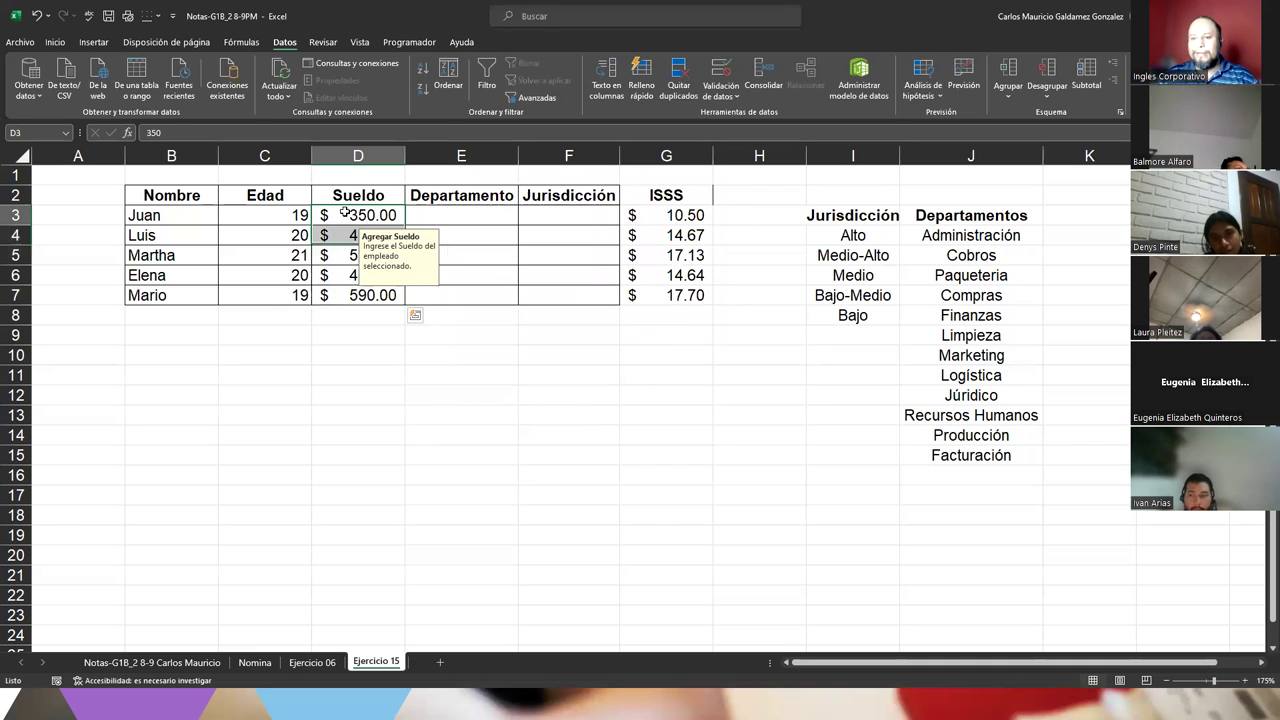
{"action": "type", "text": "Ad"}
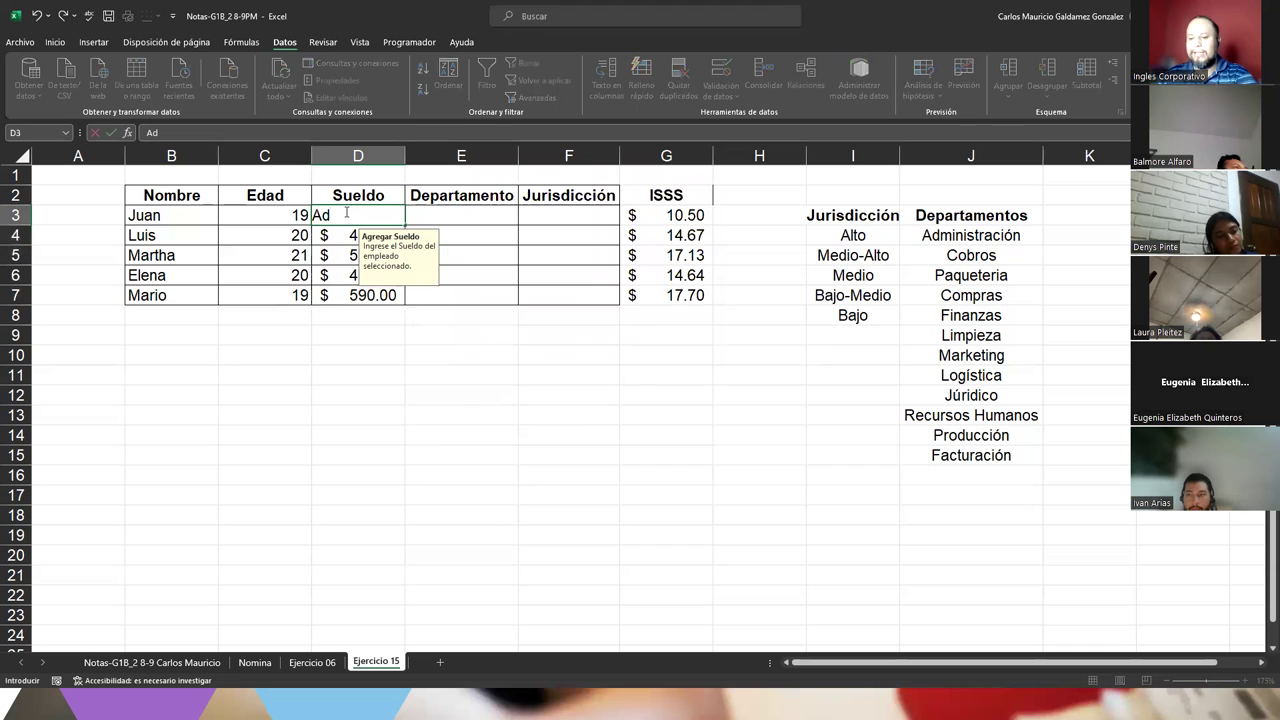
{"action": "key", "text": "Return"}
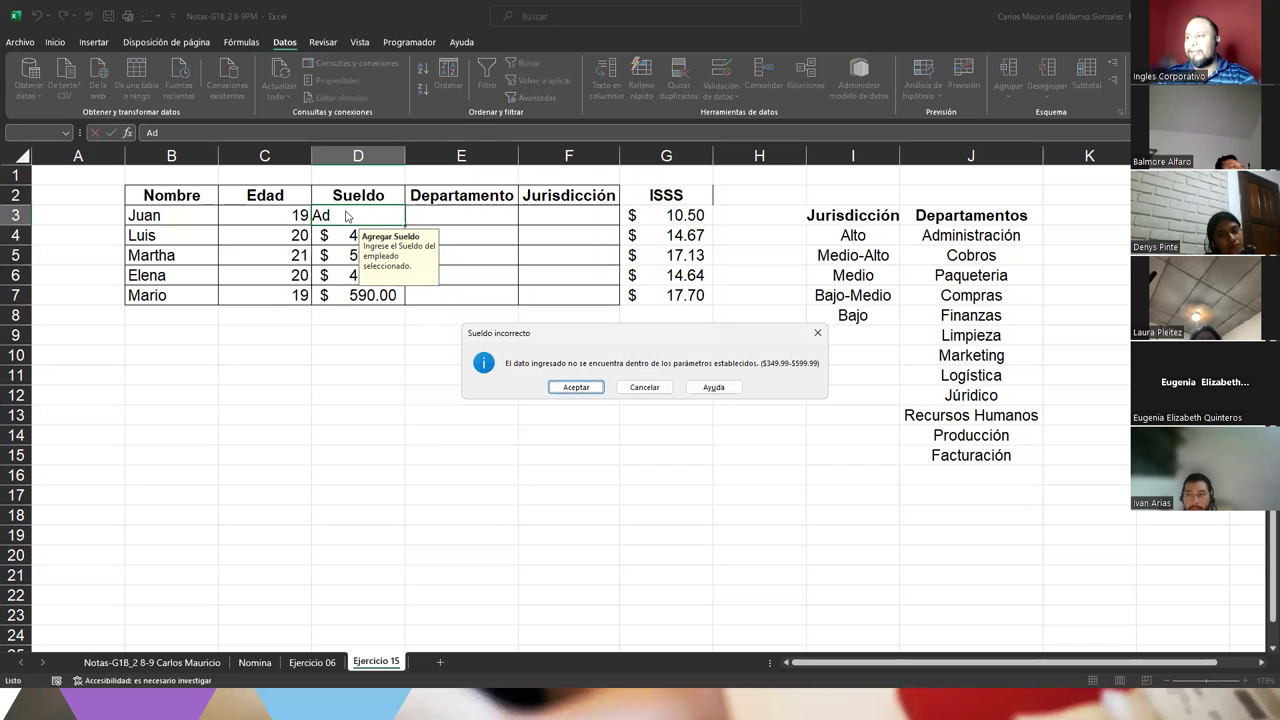
{"action": "left_click", "coordinate": [557, 384]}
{"action": "left_click", "coordinate": [670, 218]}
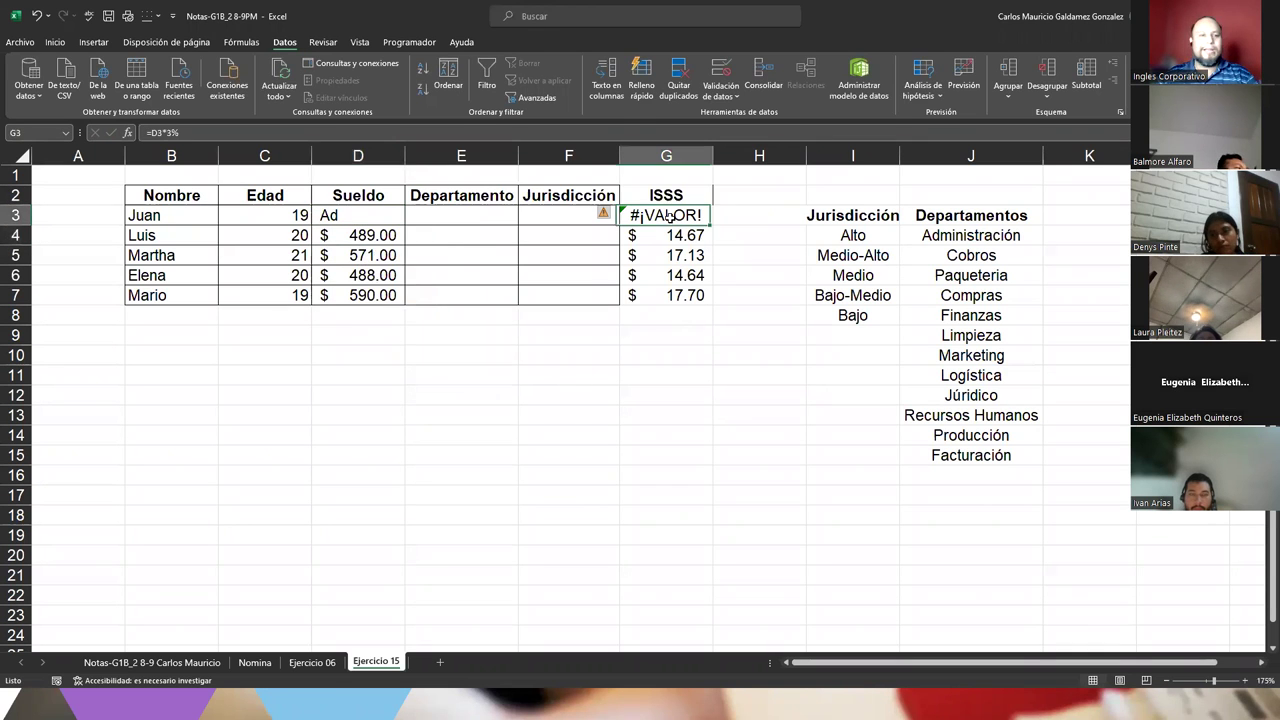
Apply borders to all cells of the ISSS column in G2:G7.
{"action": "left_click", "coordinate": [668, 190]}
{"action": "left_click_drag", "start_coordinate": [666, 248], "coordinate": [657, 292]}
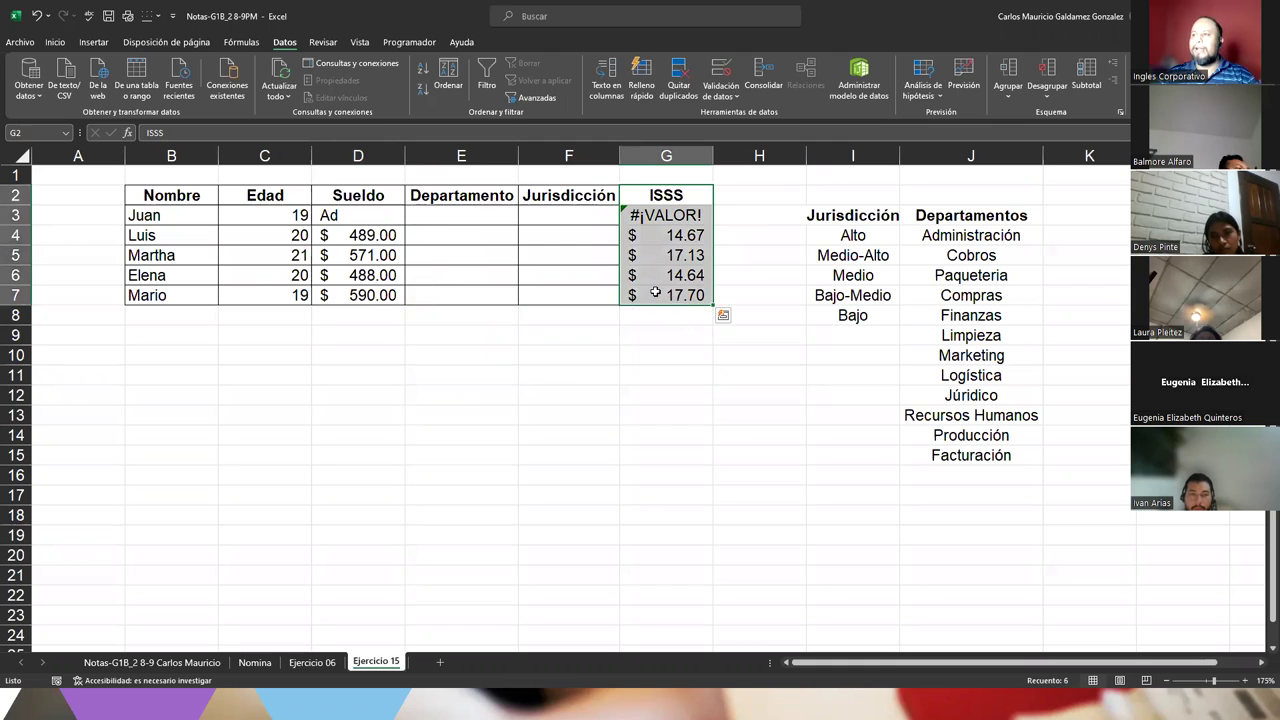
{"action": "left_click", "coordinate": [55, 42]}
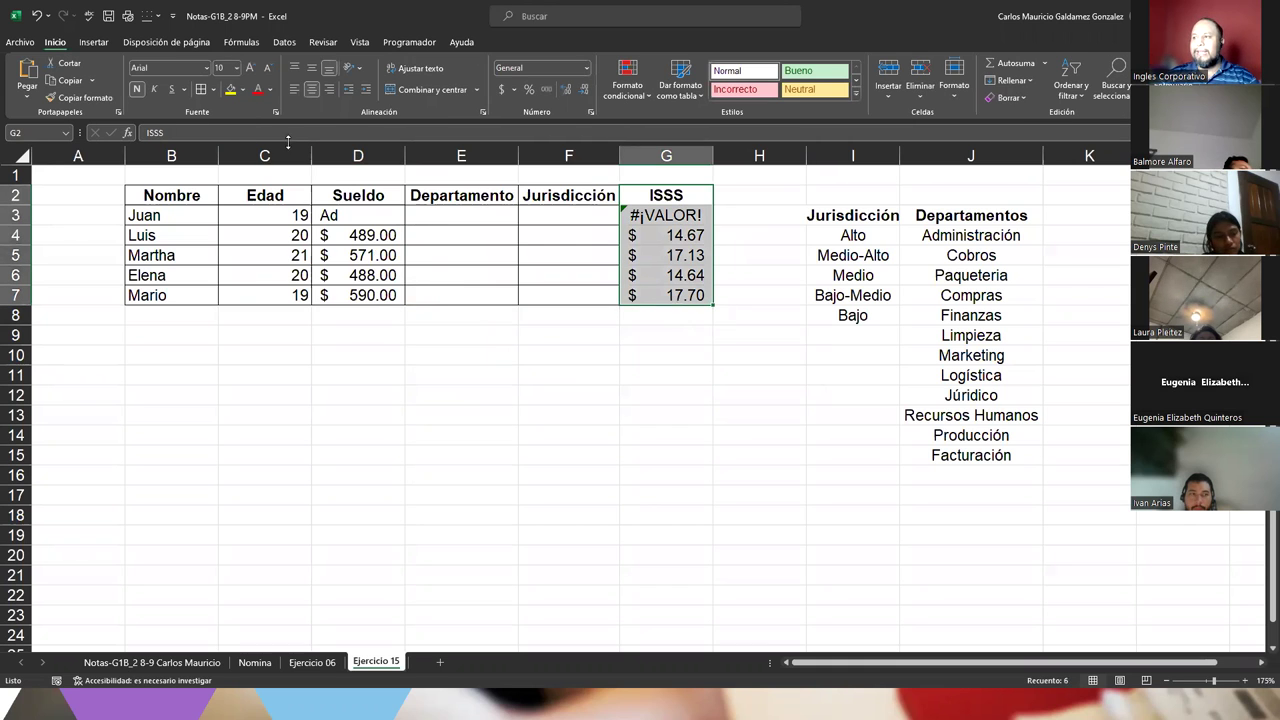
{"action": "left_click", "coordinate": [205, 90]}
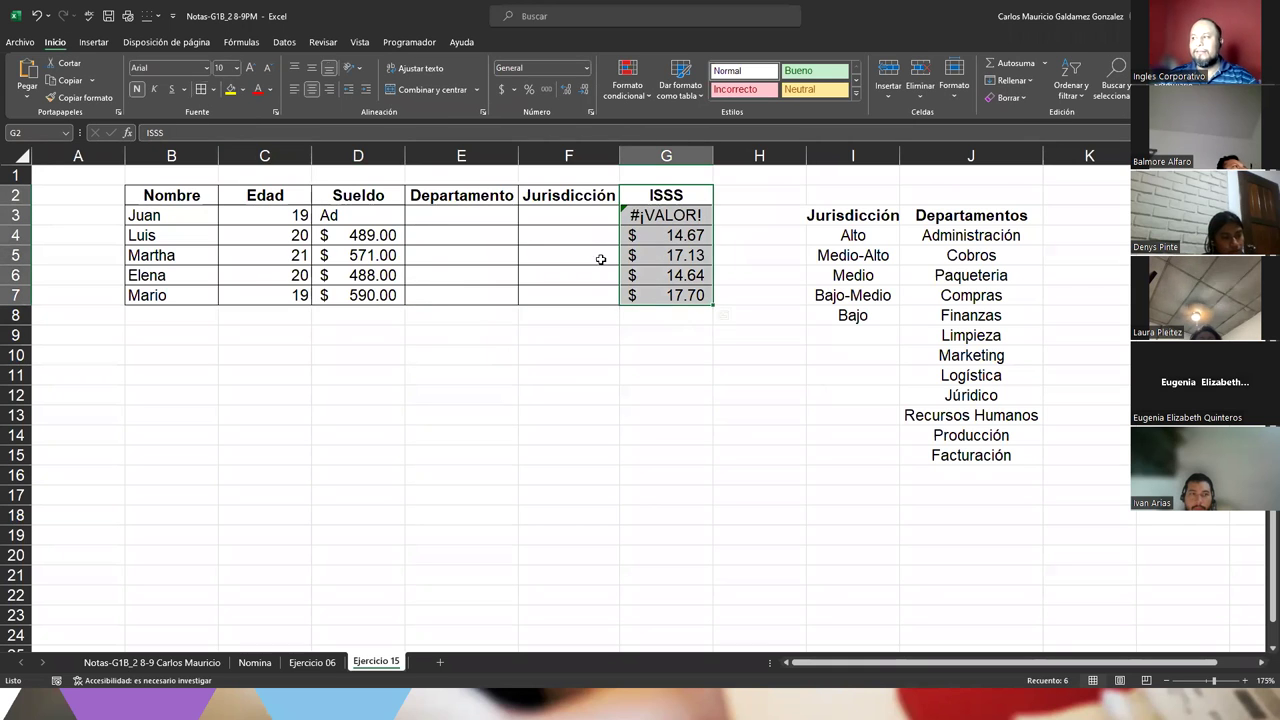
{"action": "left_click", "coordinate": [549, 329]}
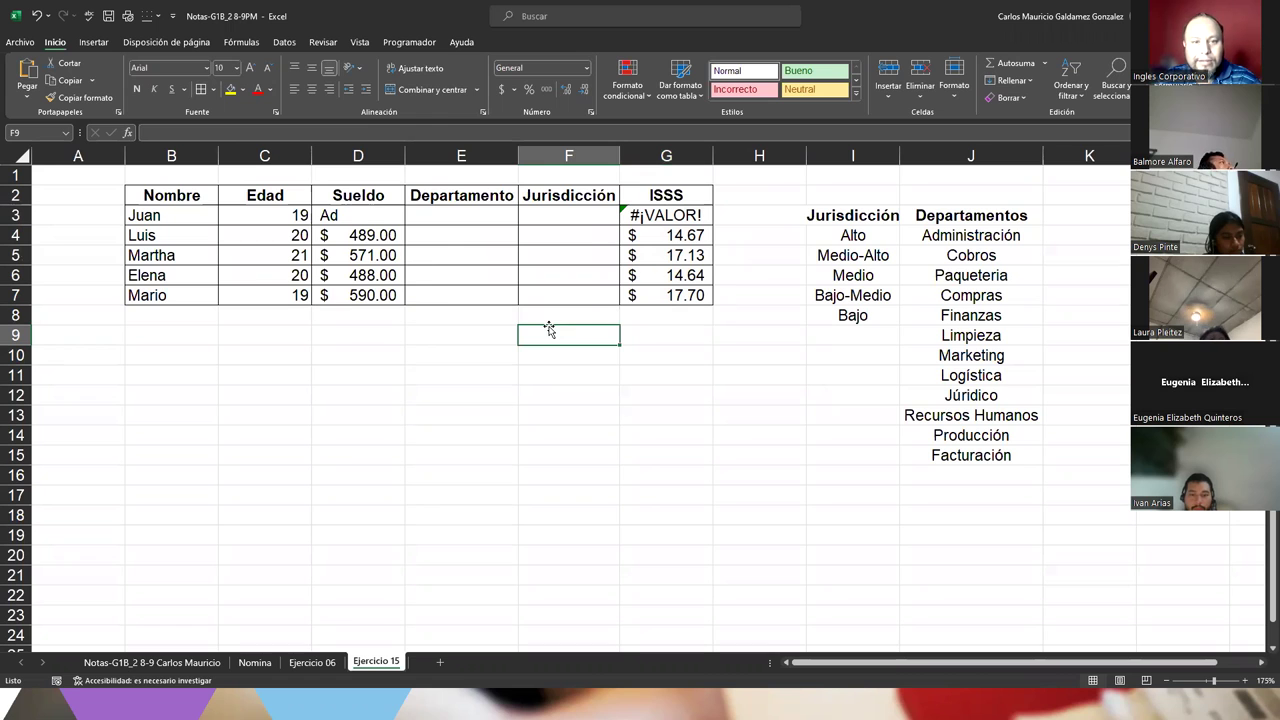
{"action": "key", "text": "Up"}
{"action": "key", "text": "Up"}
{"action": "key", "text": "Up"}
{"action": "key", "text": "Up"}
{"action": "key", "text": "Up"}
{"action": "key", "text": "Up"}
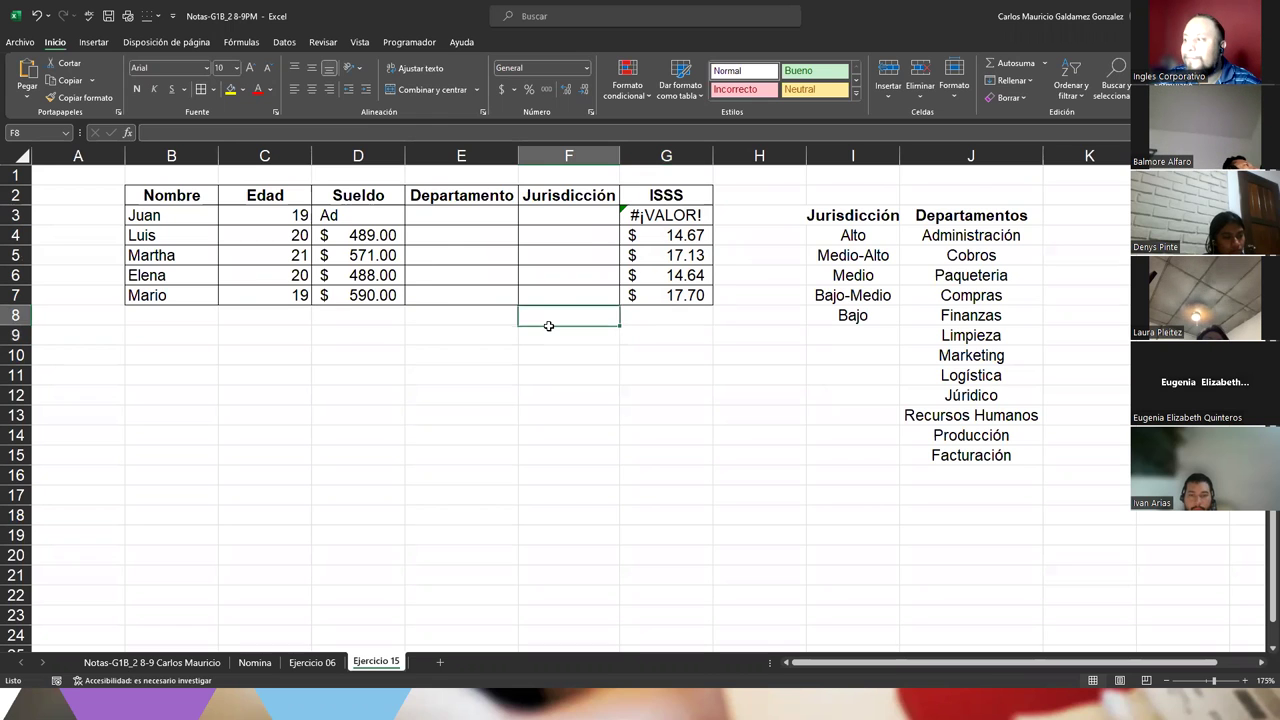
Test the Sueldo validation by entering 10 in D3 and accept the out-of-range value.
{"action": "key", "text": "Left"}
{"action": "key", "text": "Left"}
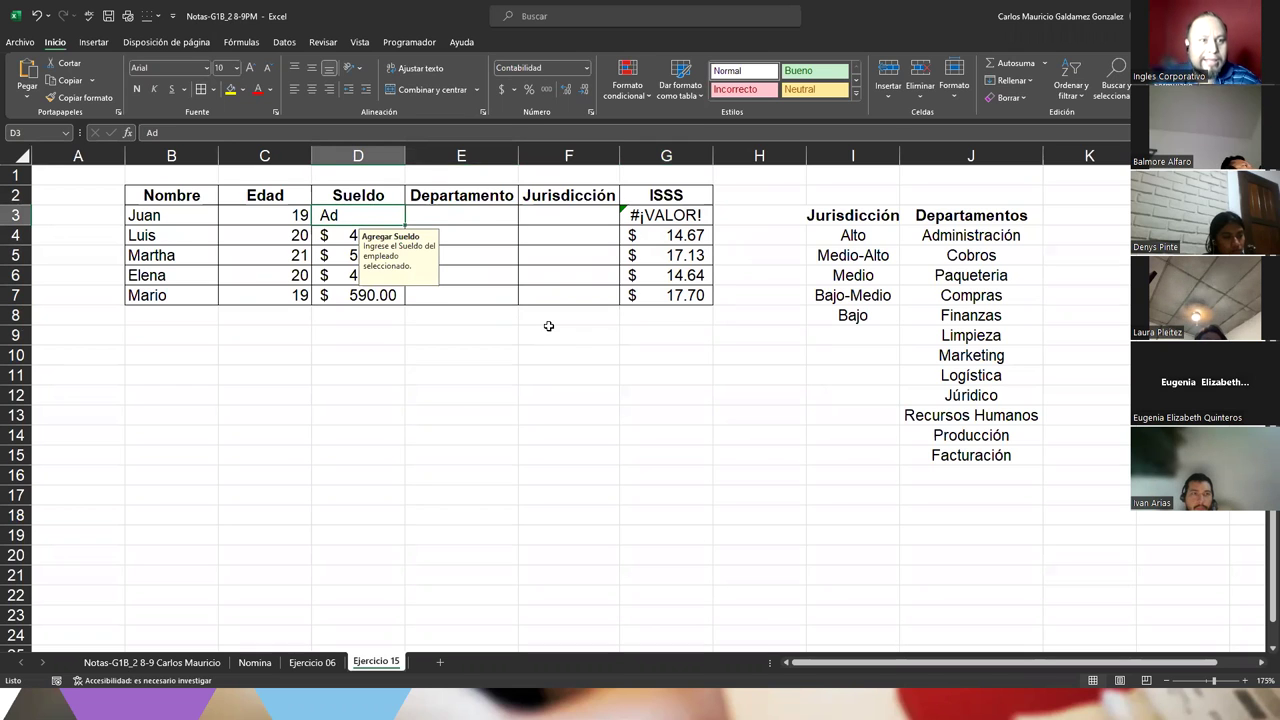
{"action": "key", "text": "Right"}
{"action": "key", "text": "Right"}
{"action": "key", "text": "Right"}
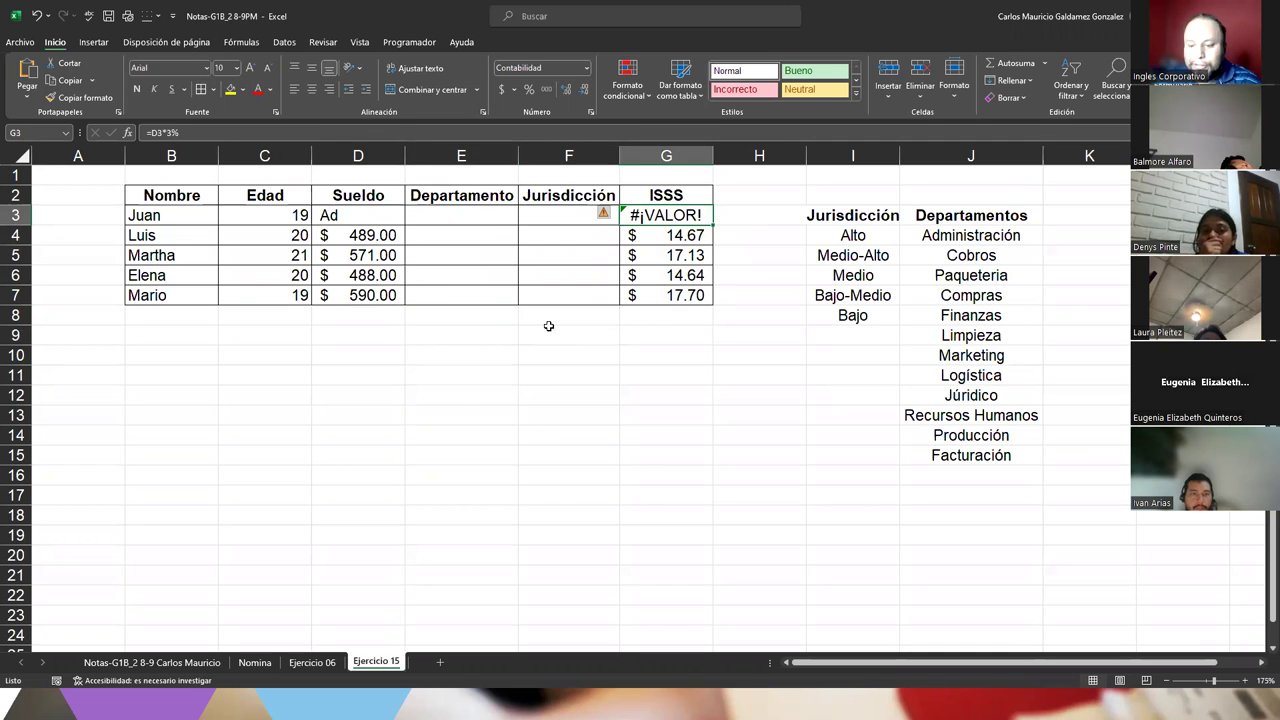
{"action": "key", "text": "Left"}
{"action": "key", "text": "Left"}
{"action": "key", "text": "Left"}
{"action": "key", "text": "Left"}
{"action": "key", "text": "Right"}
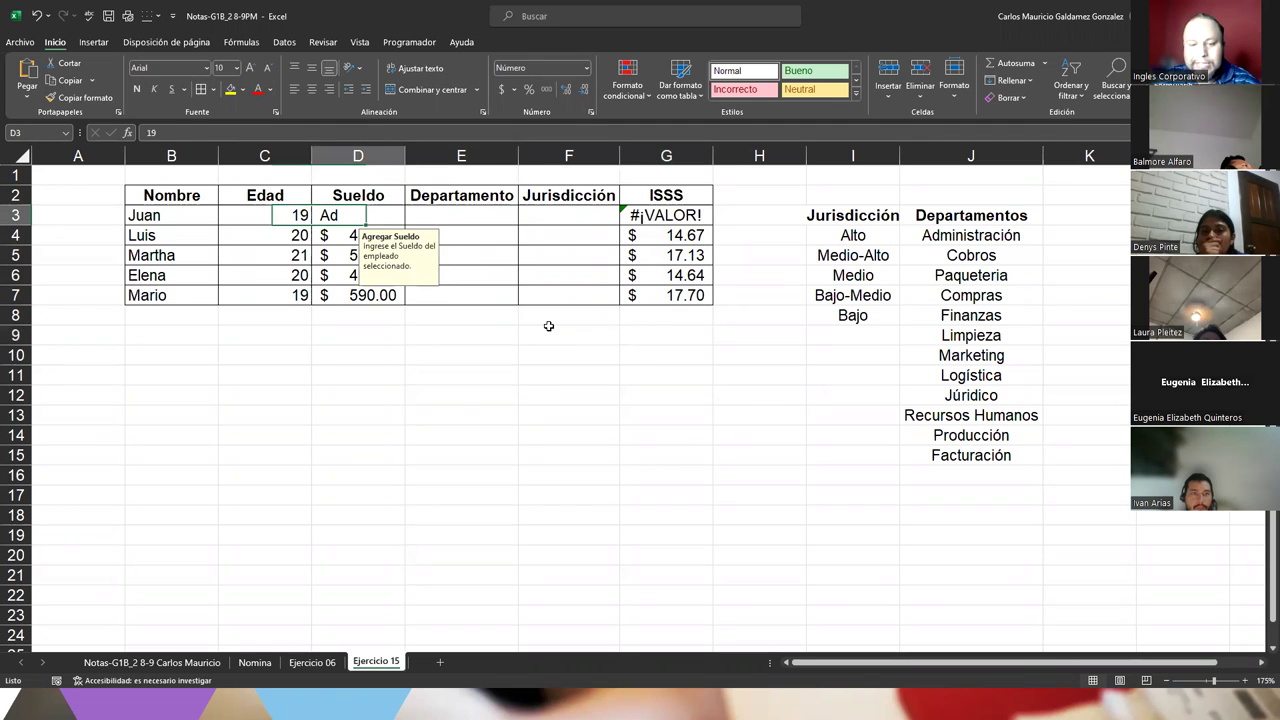
{"action": "type", "text": "10"}
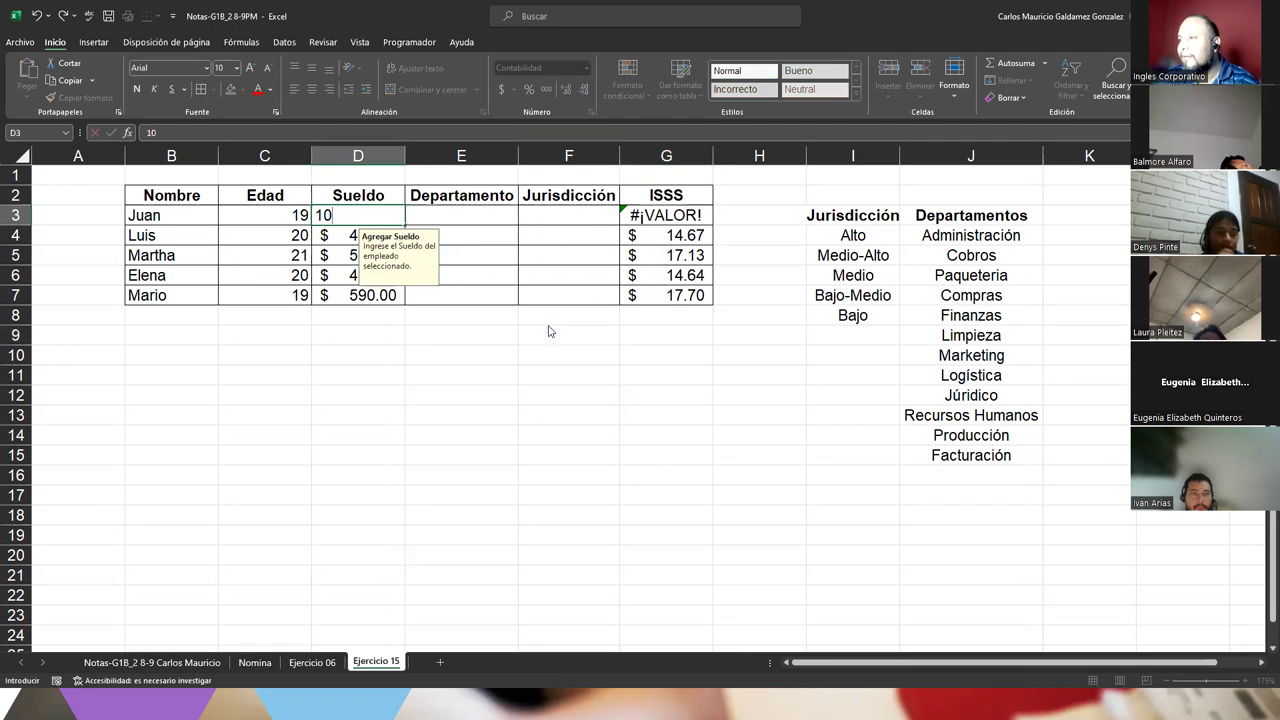
{"action": "key", "text": "Return"}
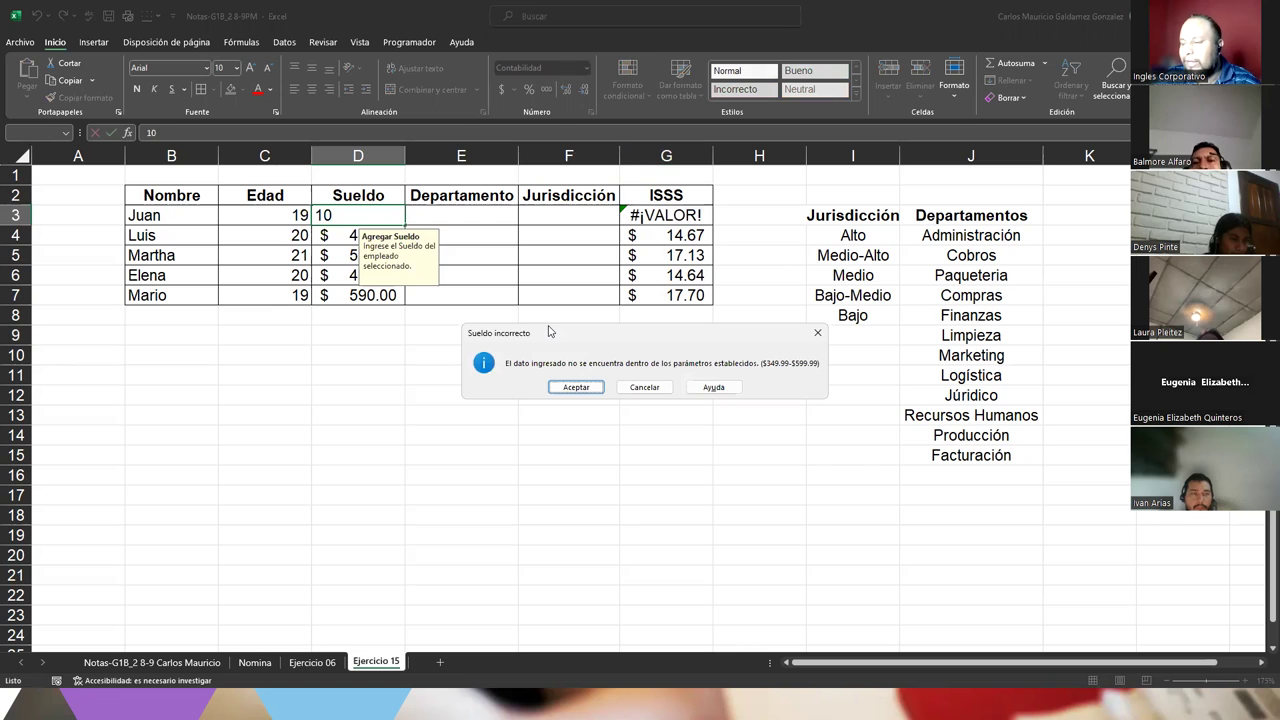
{"action": "key", "text": "Return"}
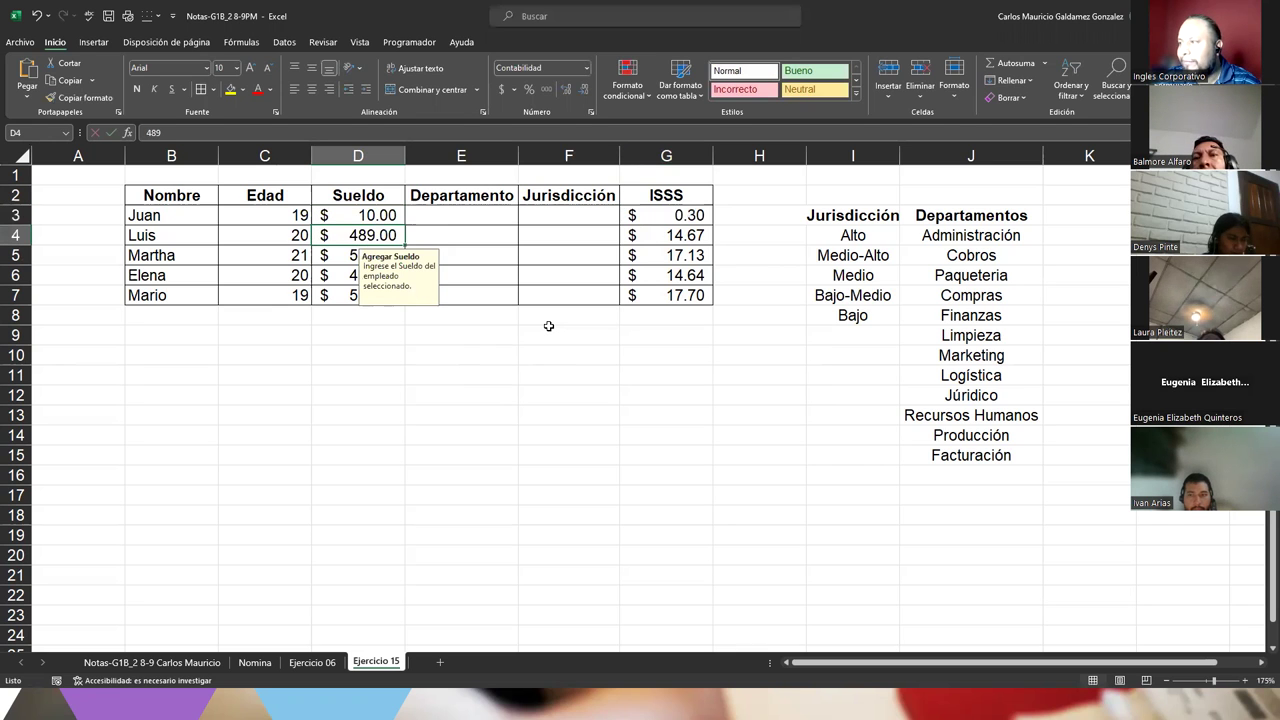
Set the Sueldo in D3 to 450 and check the ISSS formula in G3.
{"action": "key", "text": "Up"}
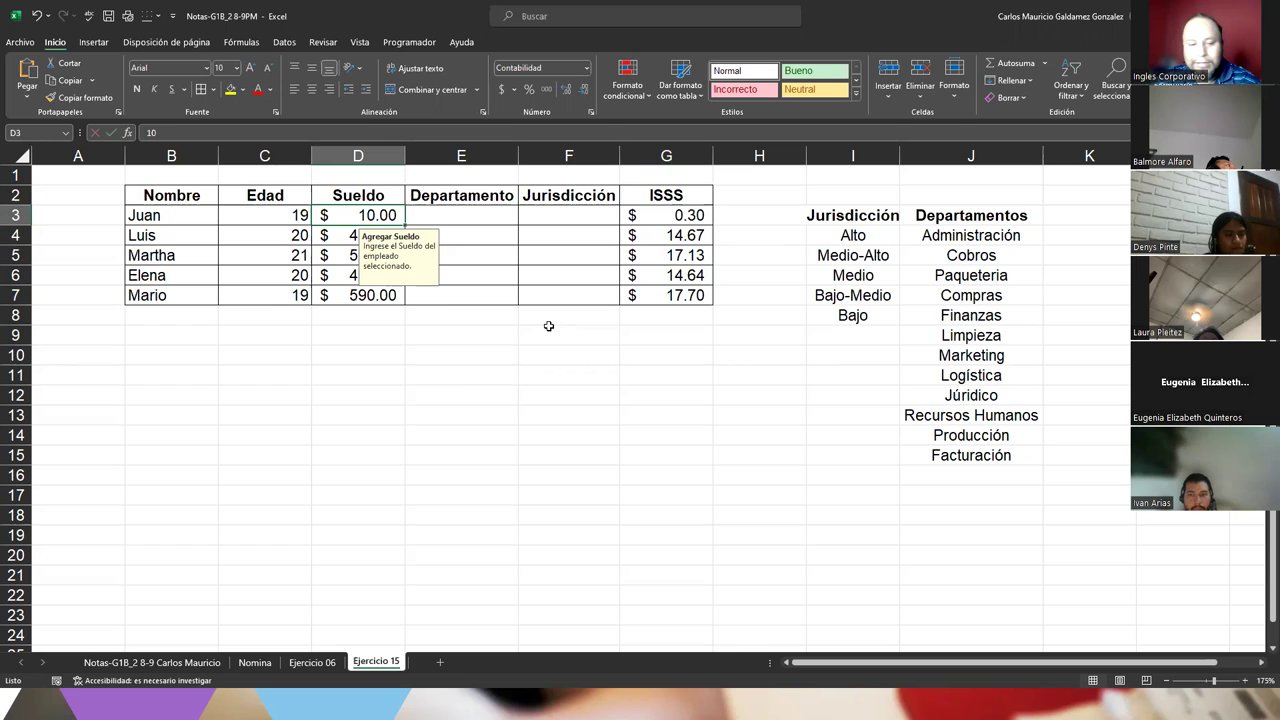
{"action": "type", "text": "450"}
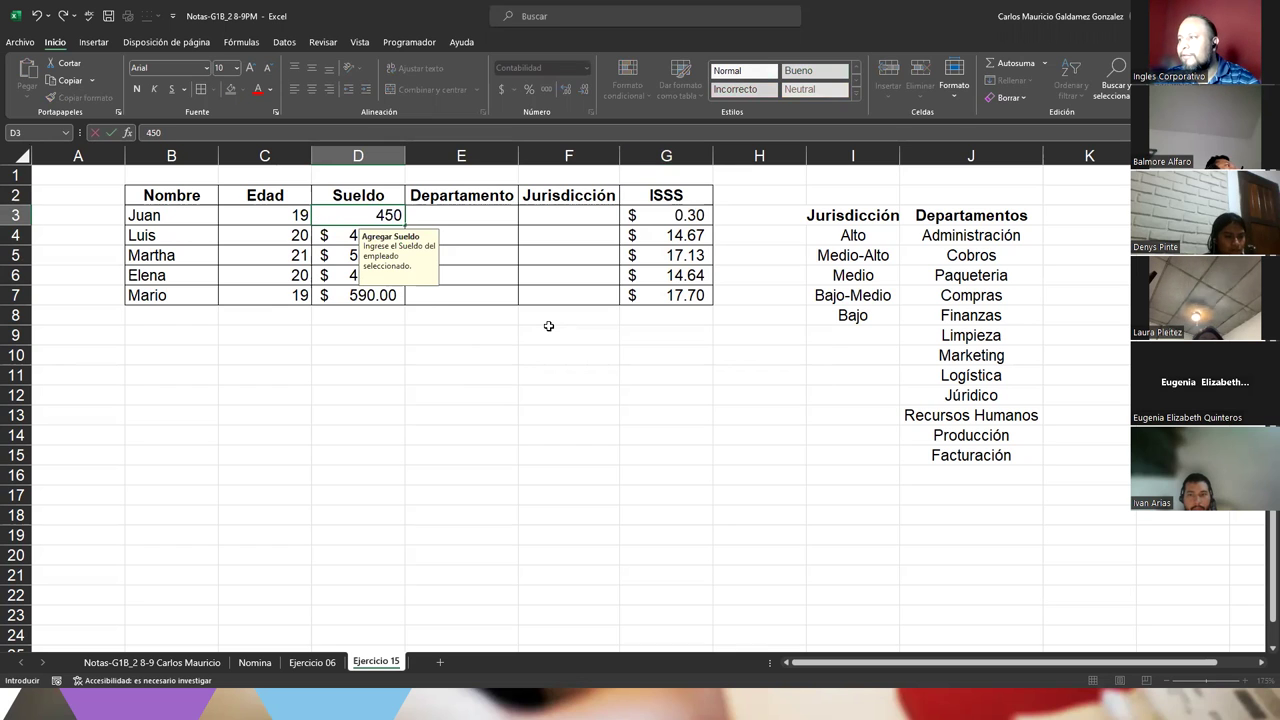
{"action": "key", "text": "Return"}
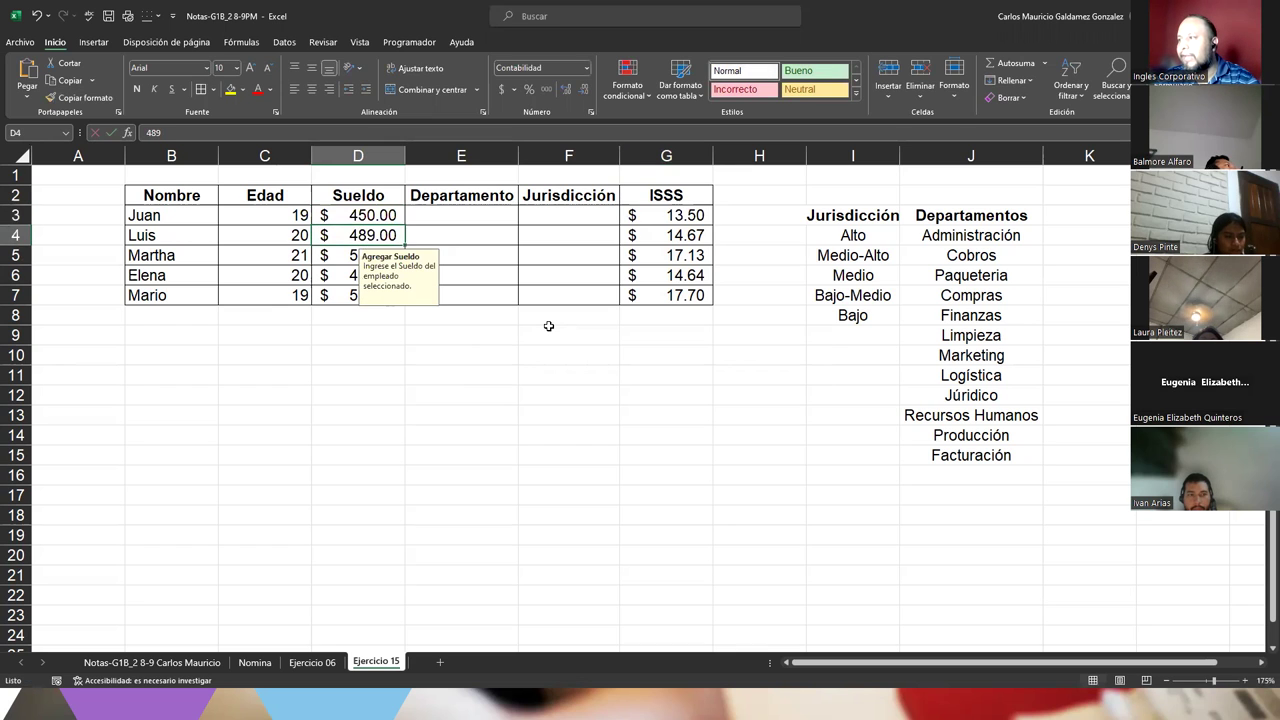
{"action": "key", "text": "Up"}
{"action": "key", "text": "Right"}
{"action": "key", "text": "Right"}
{"action": "key", "text": "Right"}
{"action": "key", "text": "Right"}
{"action": "key", "text": "Left"}
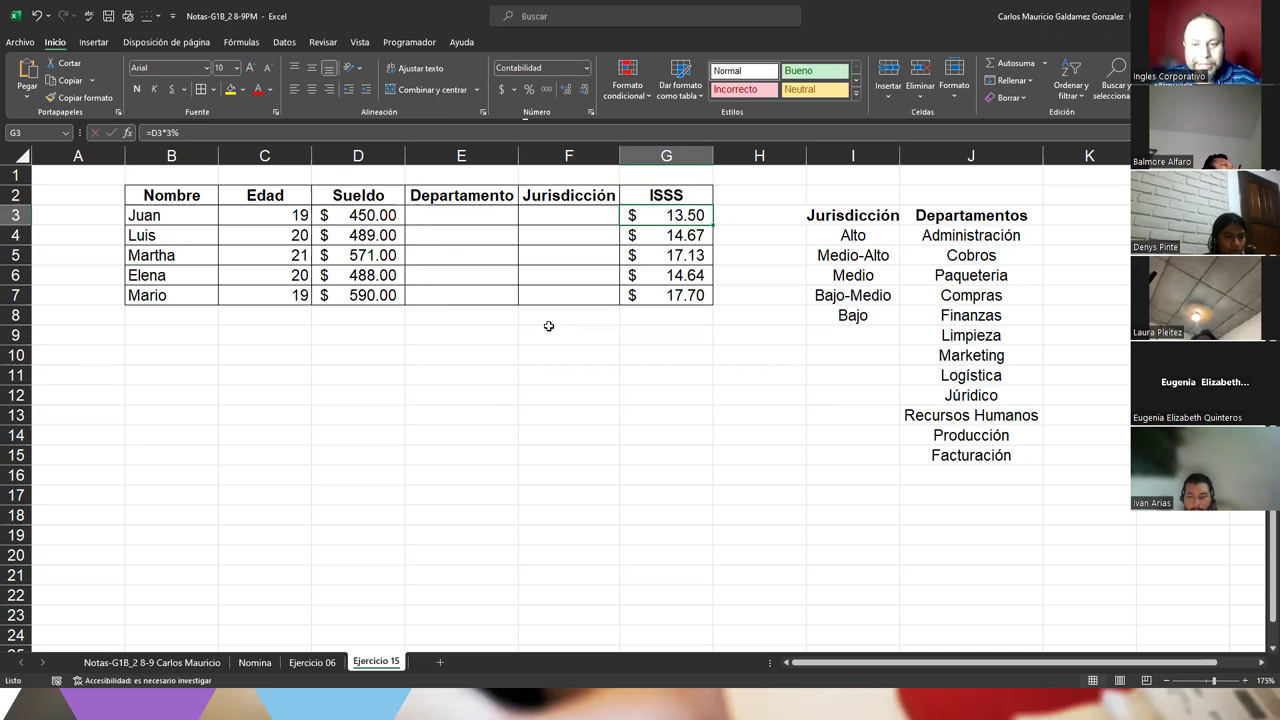
Add a new employee record with the data form: a first name, Edad 20, Sueldo 390, Departamento Cobros and Jurisdicción Medio-Alto.
{"action": "left_click", "coordinate": [265, 216]}
{"action": "key", "text": "alt+5"}
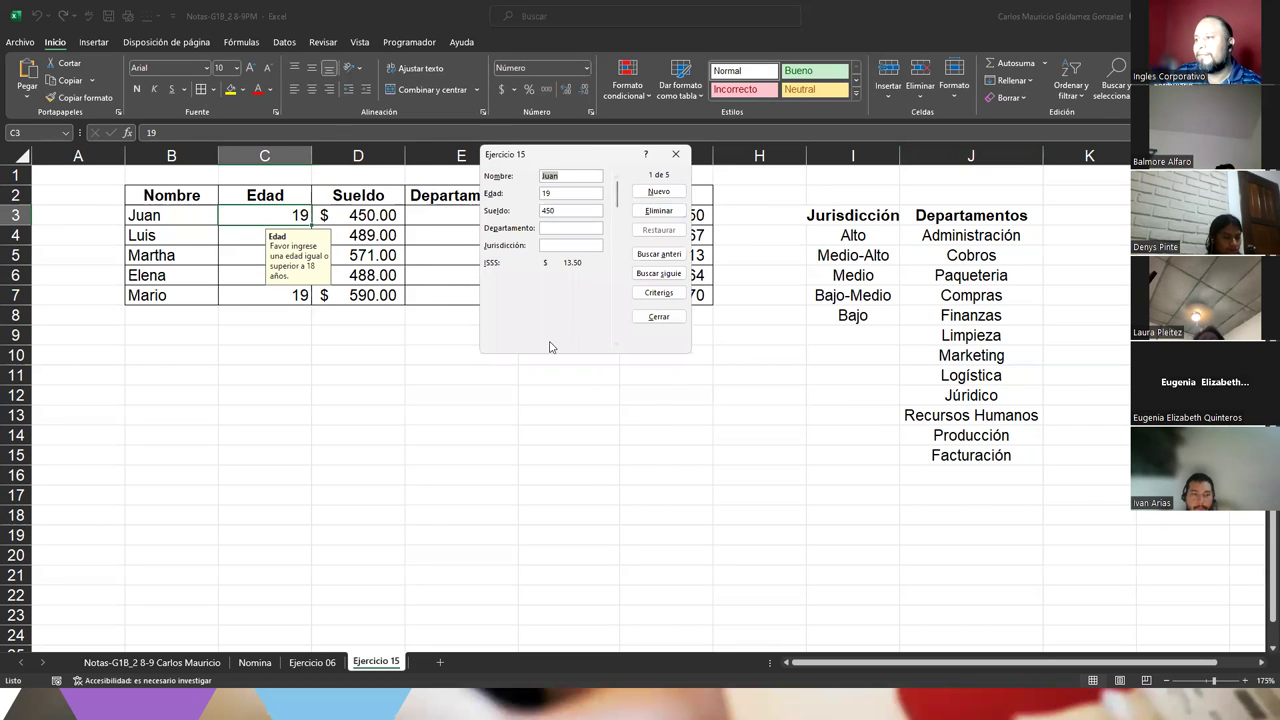
{"action": "left_click", "coordinate": [617, 377]}
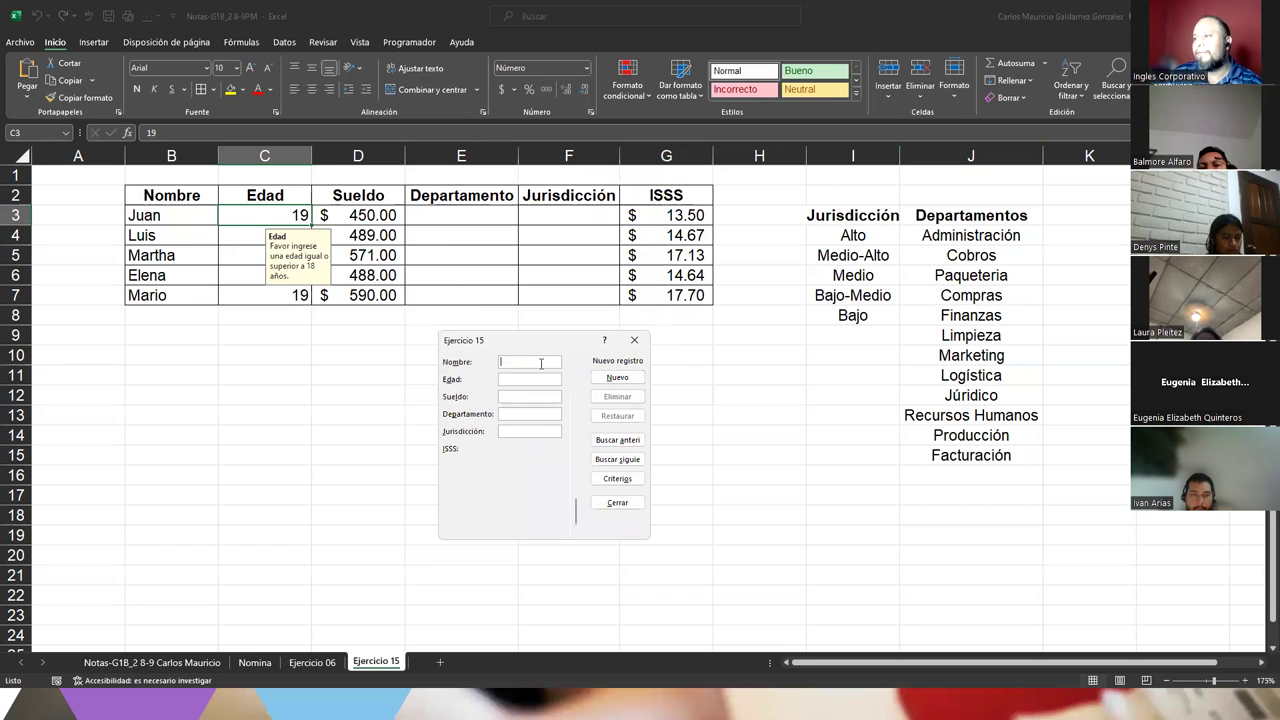
{"action": "type", "text": "Ignacio"}
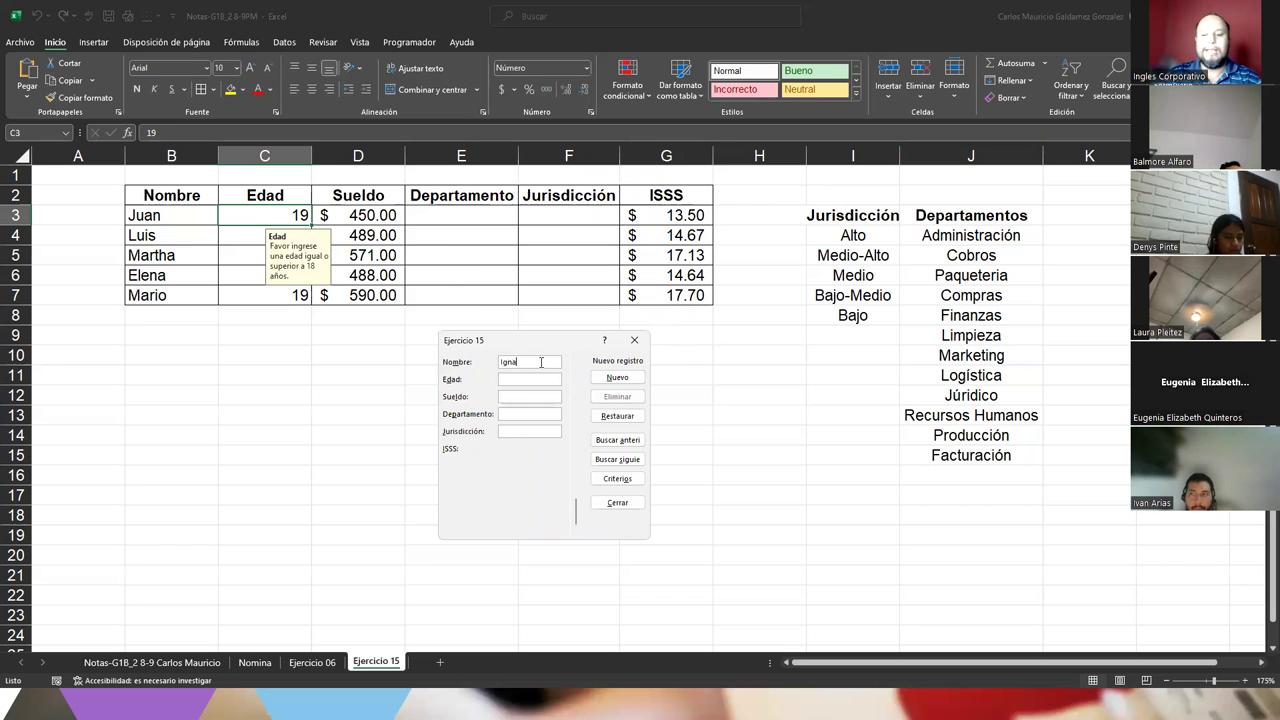
{"action": "key", "text": "Tab"}
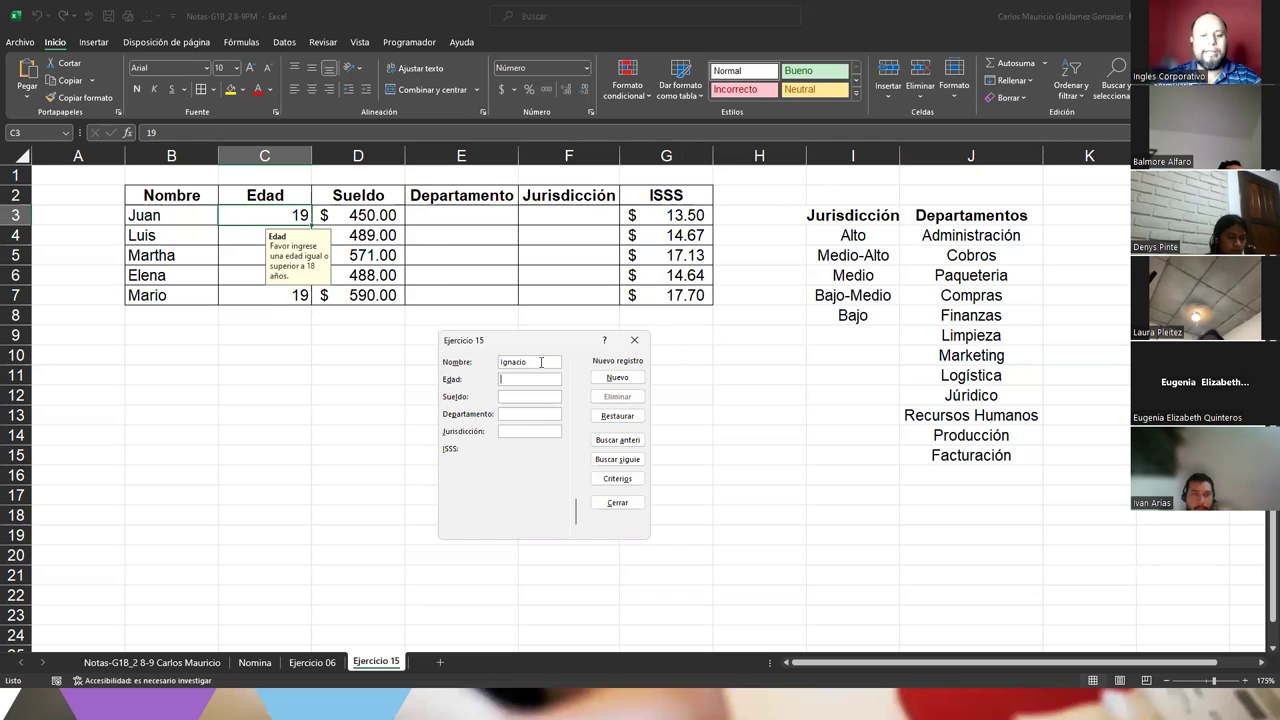
{"action": "type", "text": "20"}
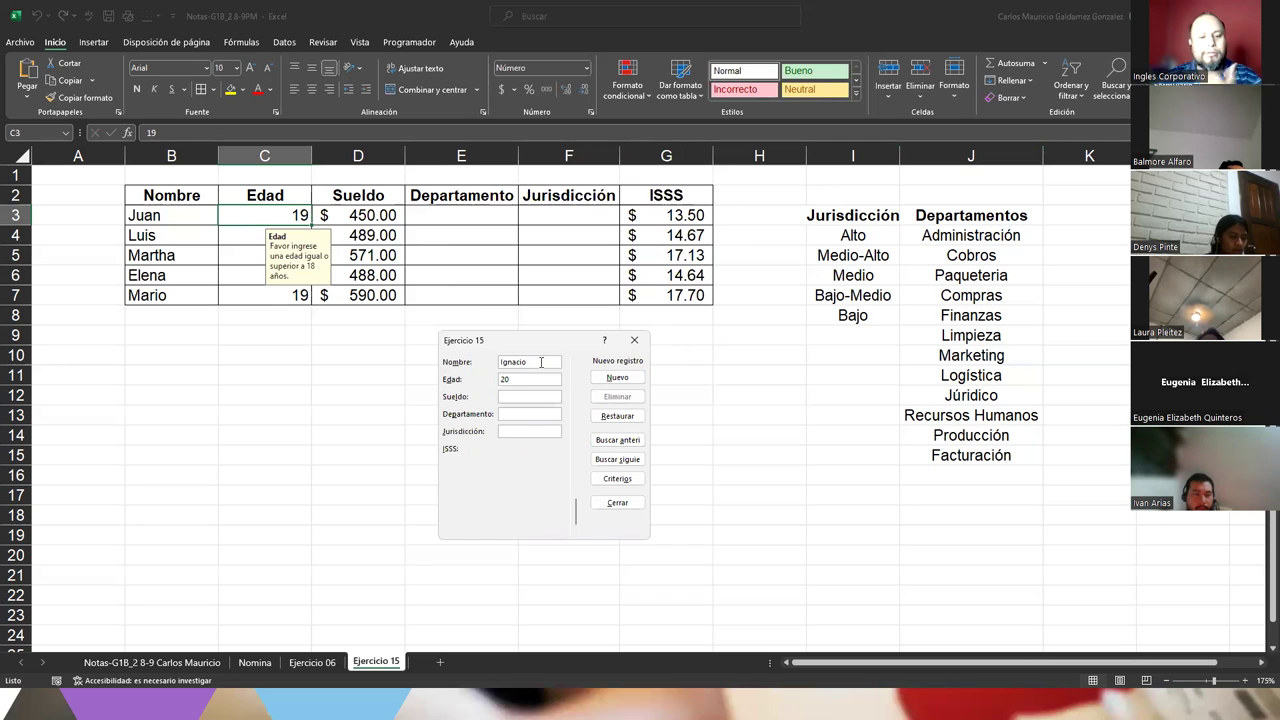
{"action": "type", "text": "390"}
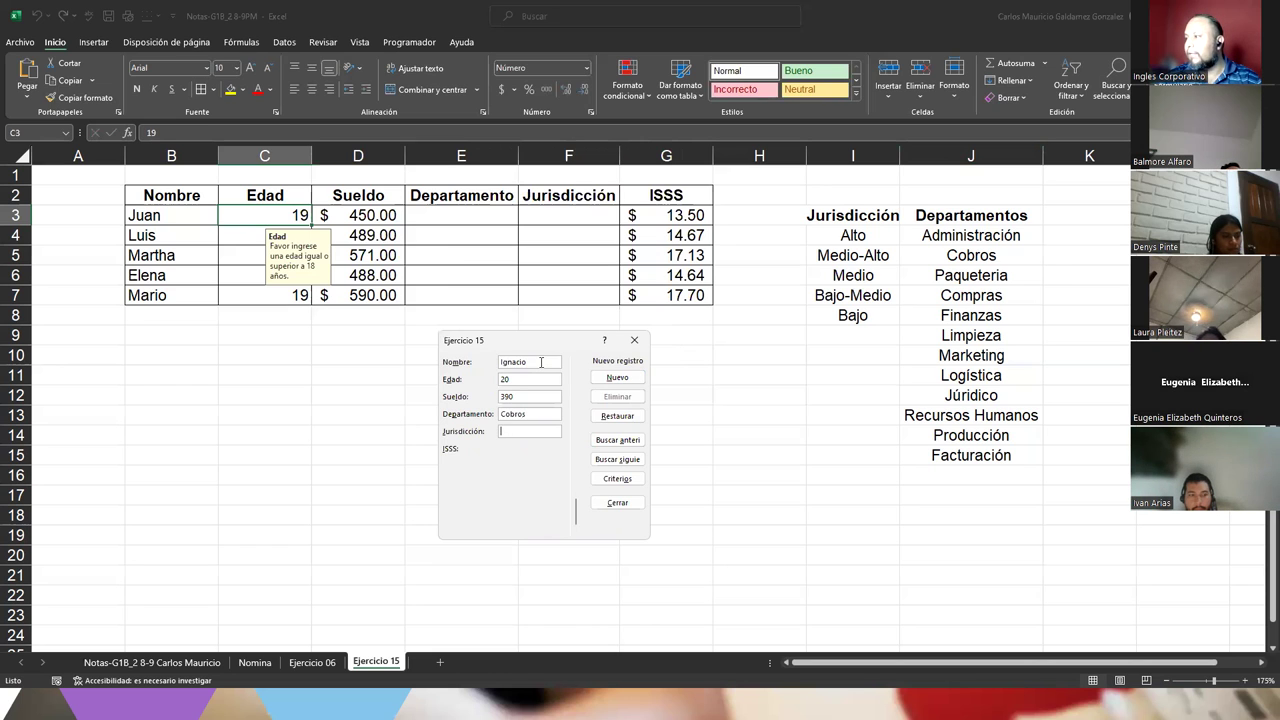
{"action": "type", "text": "Medio-Alto"}
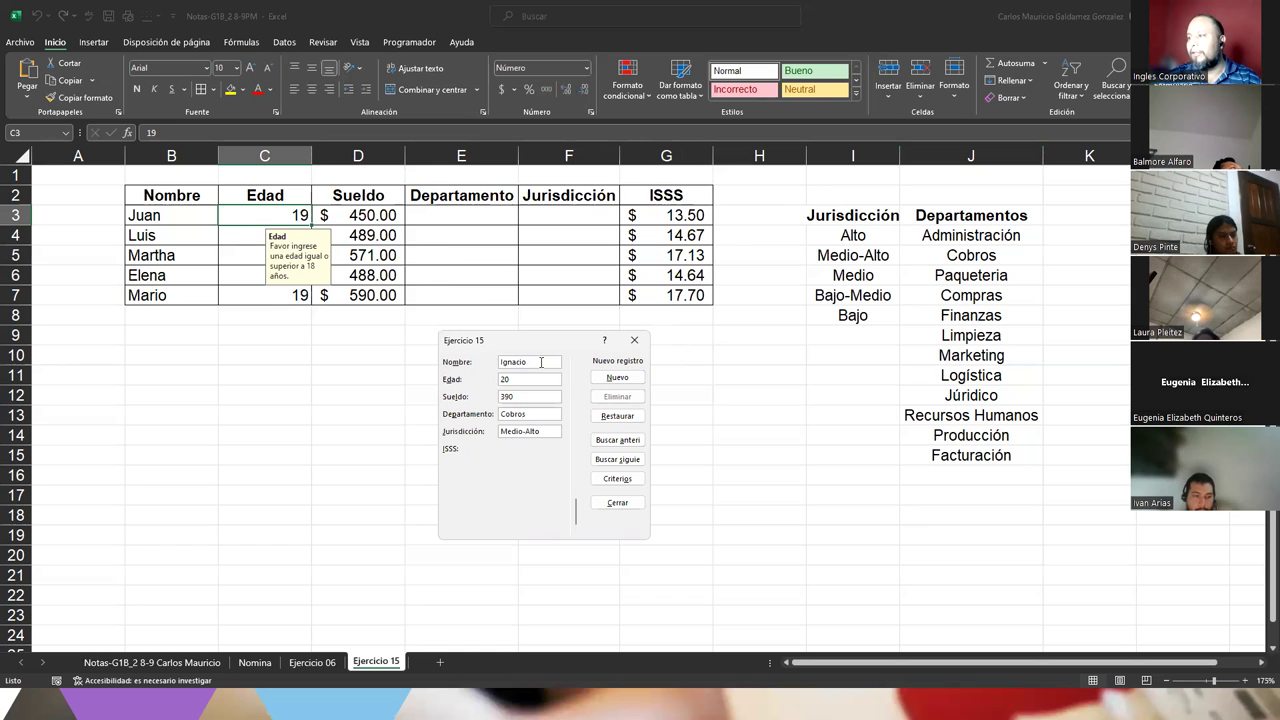
{"action": "key", "text": "Return"}
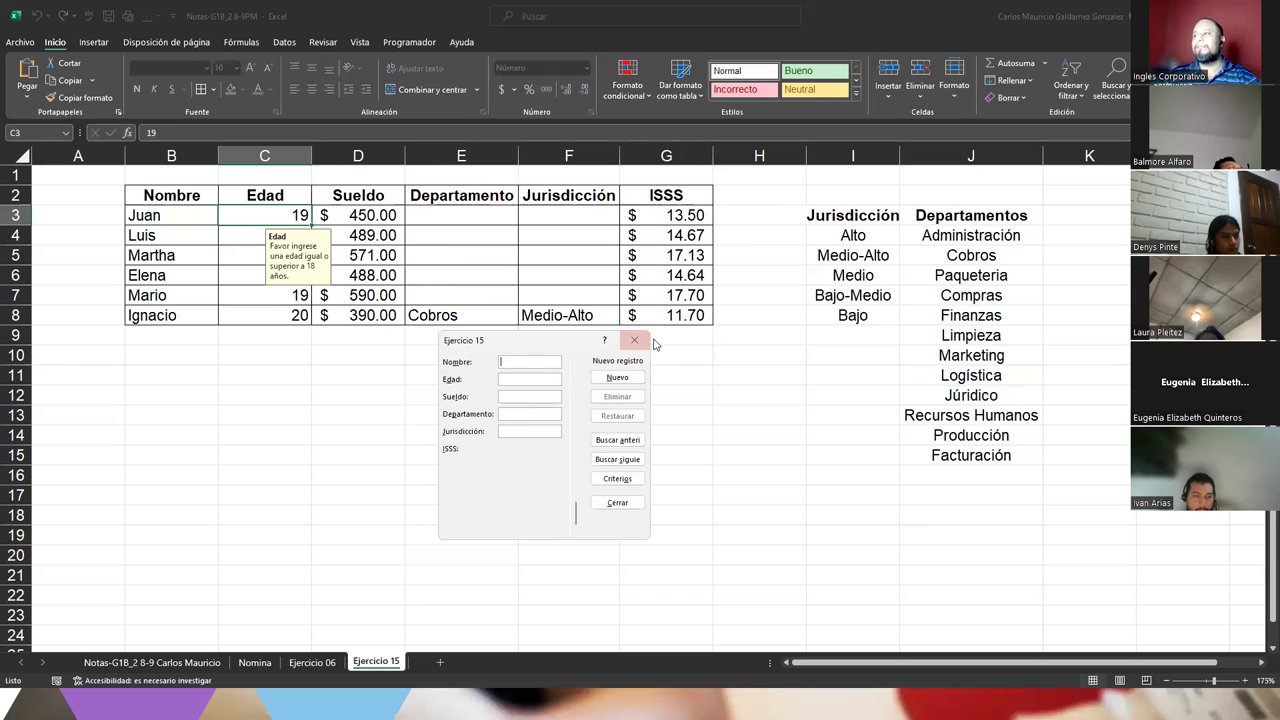
{"action": "left_click", "coordinate": [641, 345]}
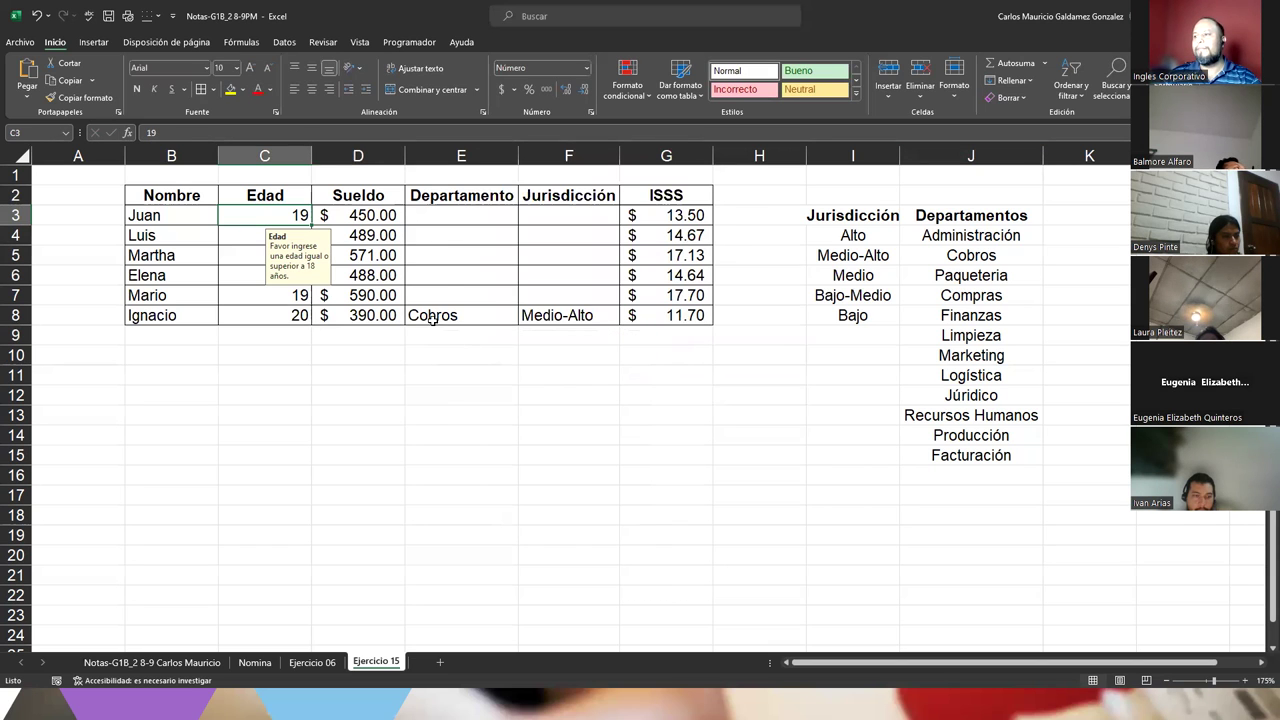
Examine the new record's Departamento, Jurisdicción, ISSS and Sueldo cells in row 8.
{"action": "left_click_drag", "start_coordinate": [432, 318], "coordinate": [545, 315]}
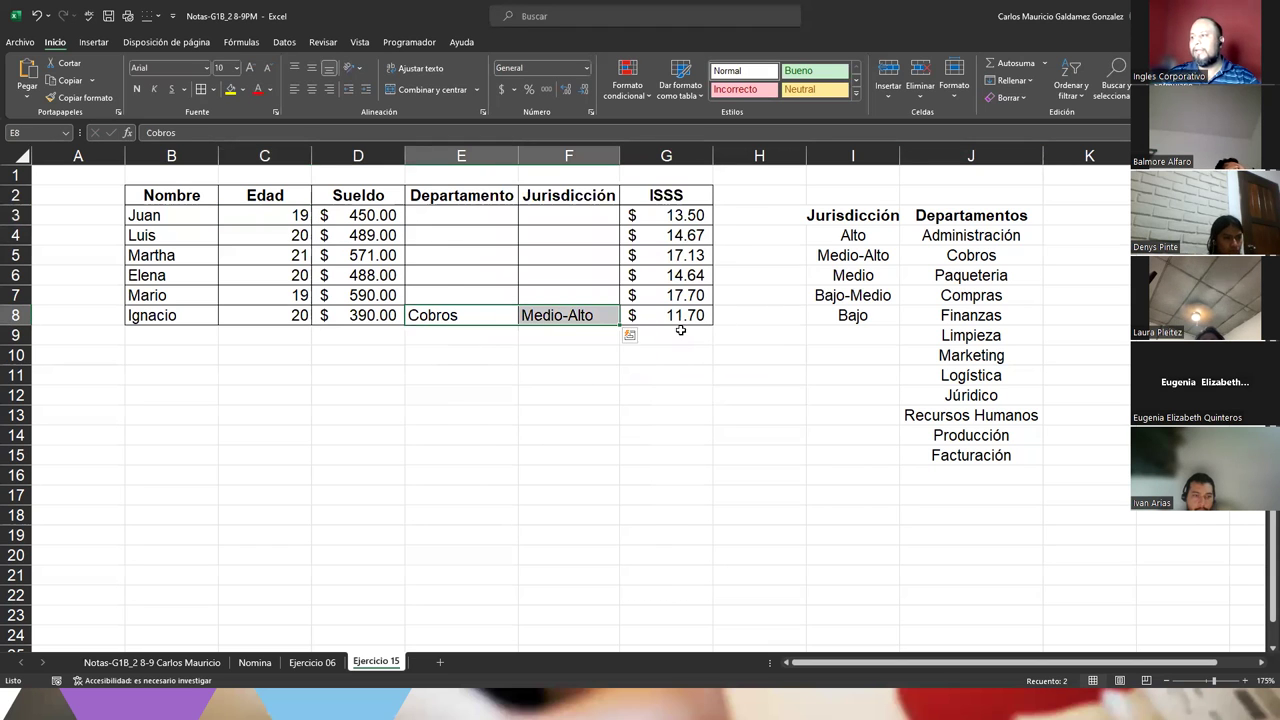
{"action": "left_click", "coordinate": [632, 320]}
{"action": "left_click", "coordinate": [386, 318]}
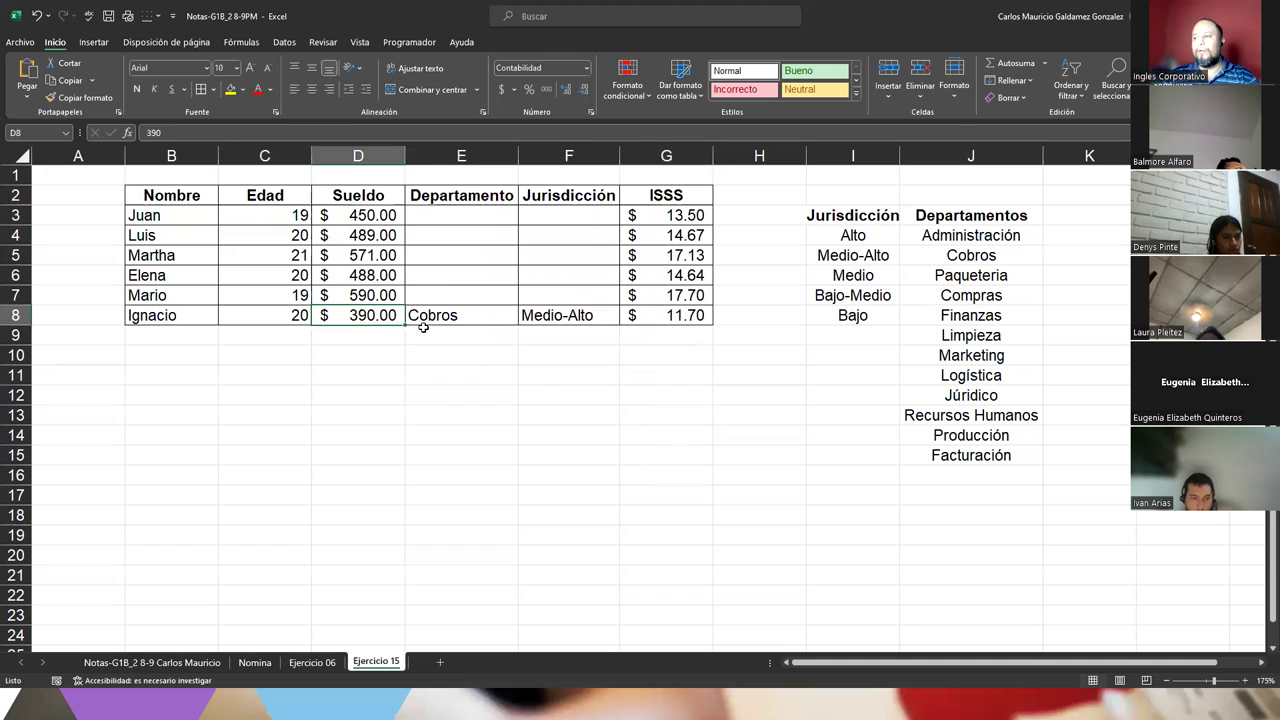
{"action": "left_click", "coordinate": [648, 316]}
{"action": "left_click", "coordinate": [354, 314]}
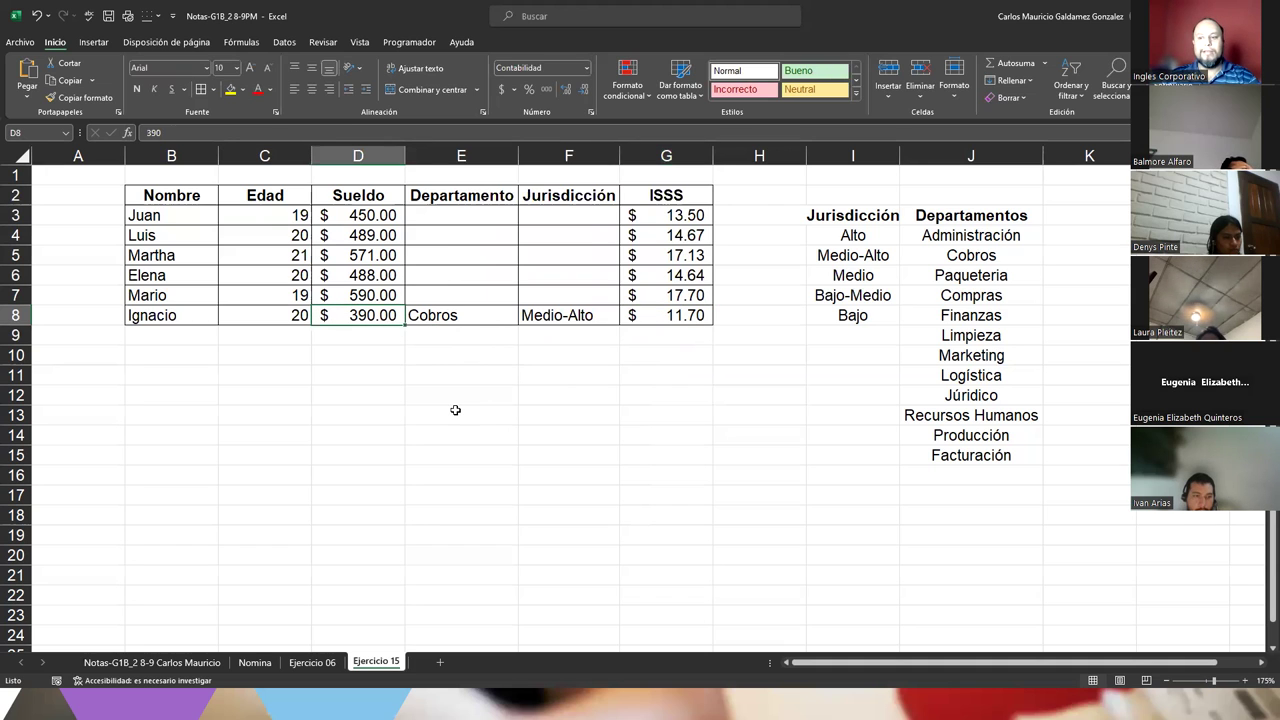